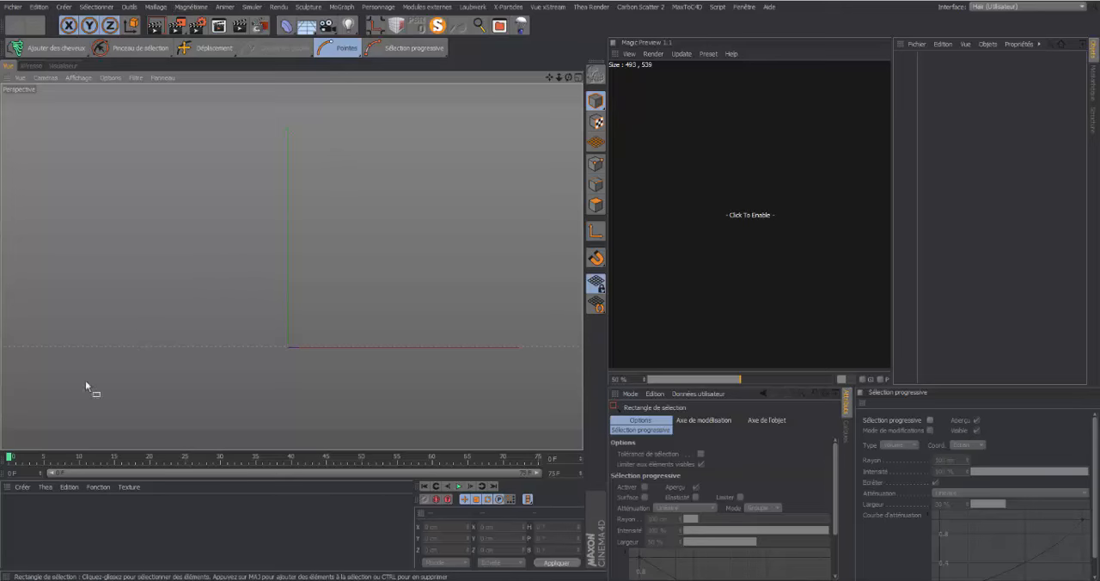
Switch to the Interface de démarrage (Utilisateur) layout and tear off the Objets cheveux commands as a floating palette over the viewport
{"action": "left_click", "coordinate": [1082, 7]}
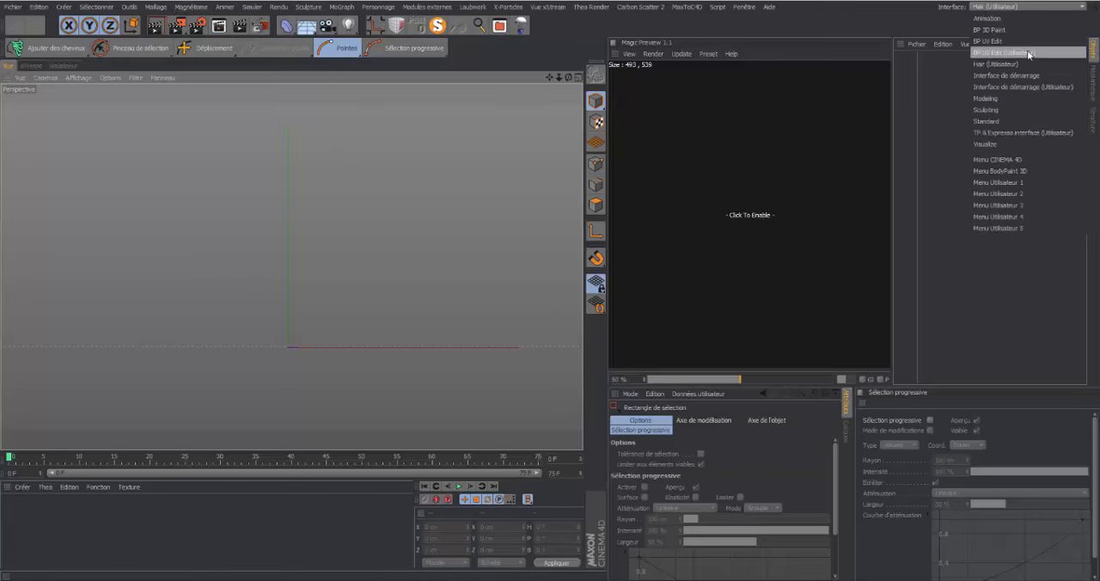
{"action": "left_click", "coordinate": [1033, 88]}
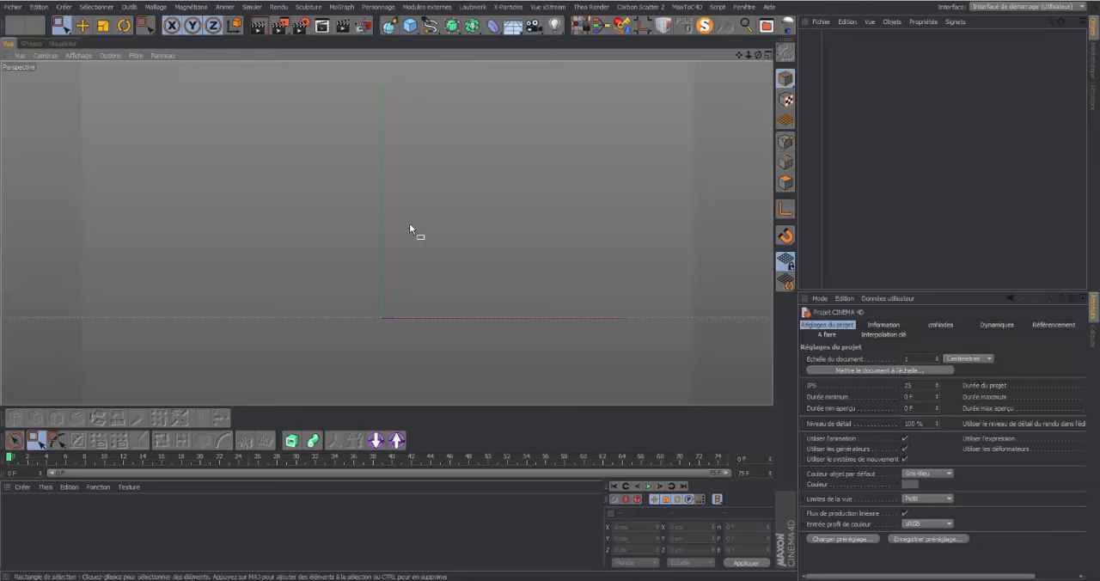
{"action": "left_click", "coordinate": [252, 9]}
{"action": "mouse_move", "coordinate": [264, 83]}
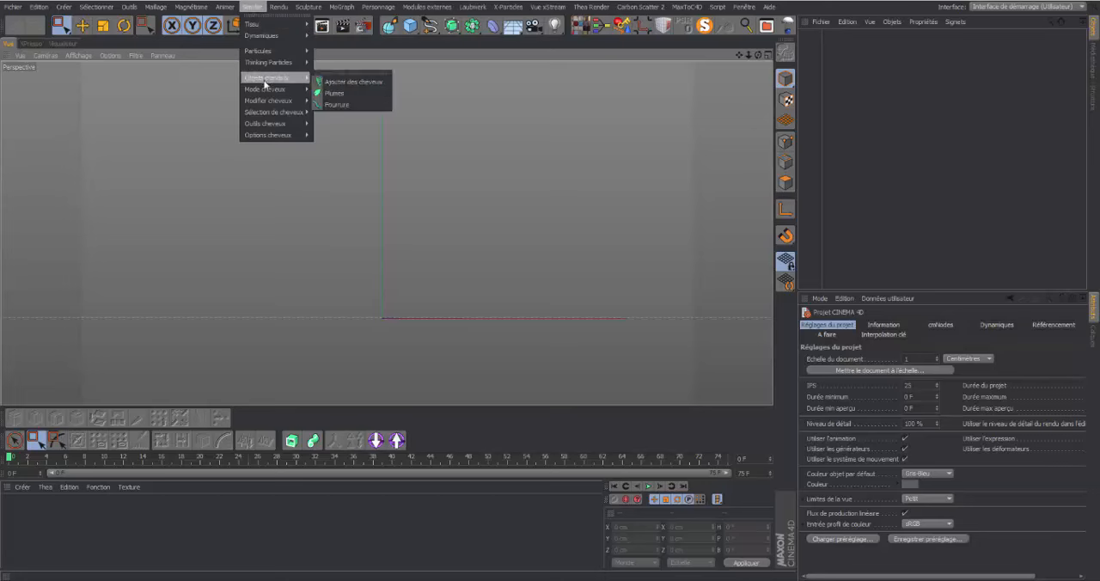
{"action": "left_click", "coordinate": [339, 73]}
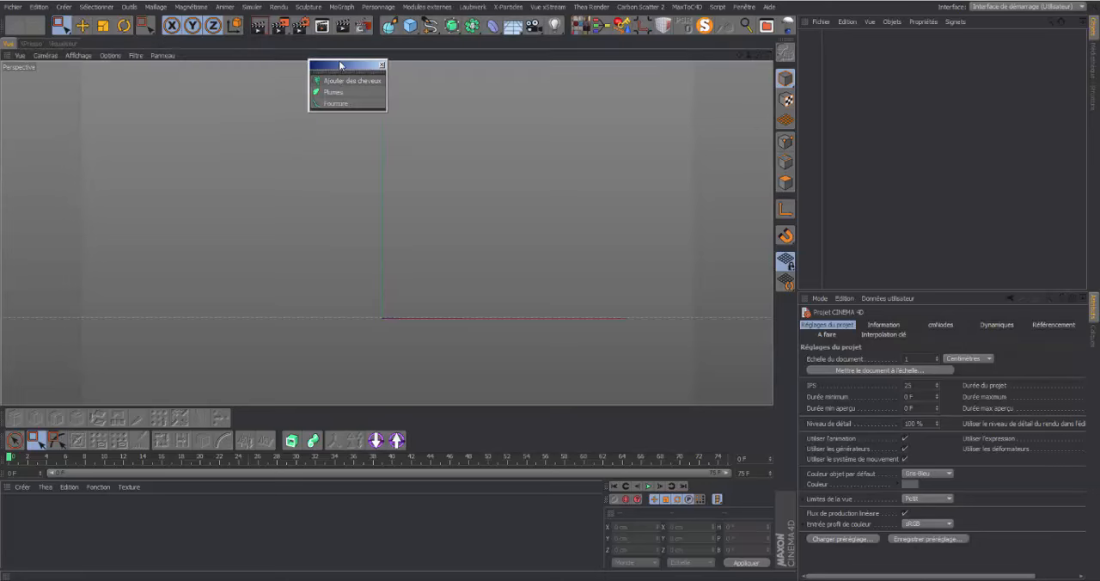
{"action": "left_click_drag", "start_coordinate": [339, 60], "coordinate": [94, 245]}
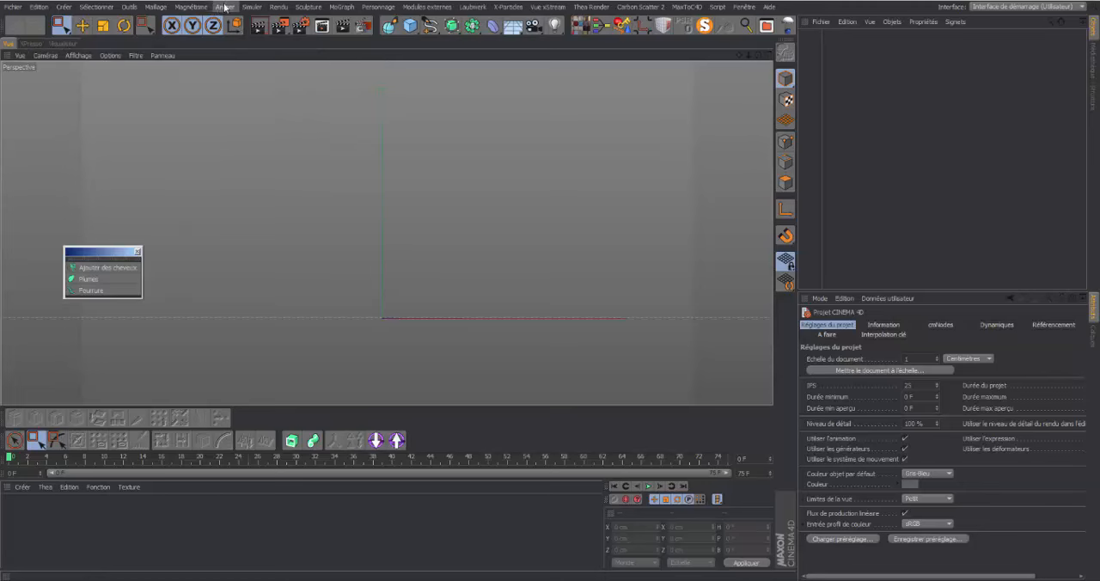
Tear off the Mode cheveux commands as a floating palette and place it beside the Objets cheveux palette
{"action": "left_click", "coordinate": [252, 7]}
{"action": "mouse_move", "coordinate": [247, 50]}
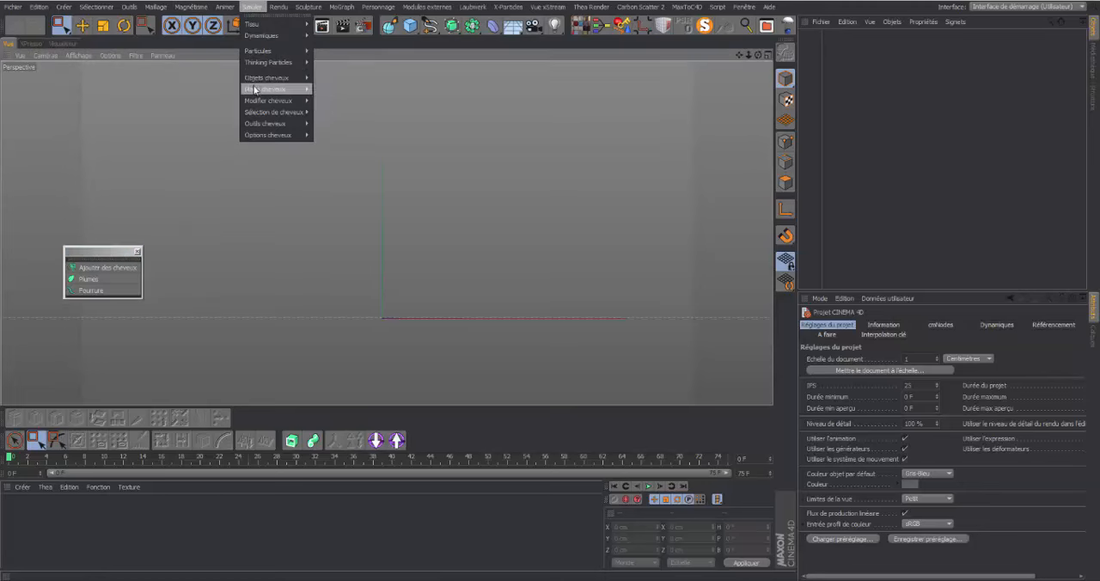
{"action": "mouse_move", "coordinate": [273, 89]}
{"action": "left_click", "coordinate": [337, 87]}
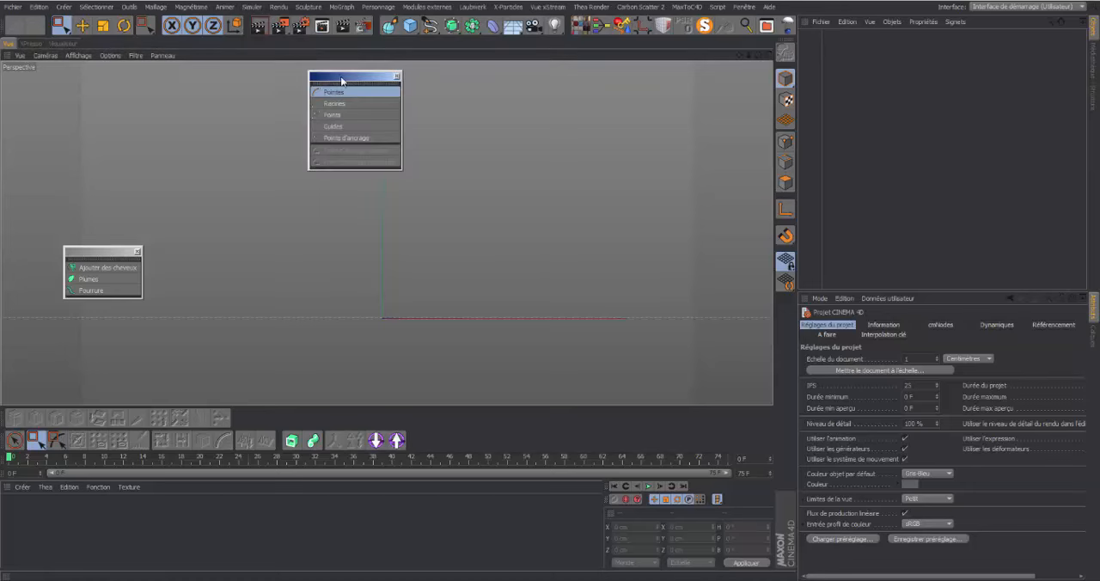
{"action": "left_click_drag", "start_coordinate": [344, 76], "coordinate": [191, 212]}
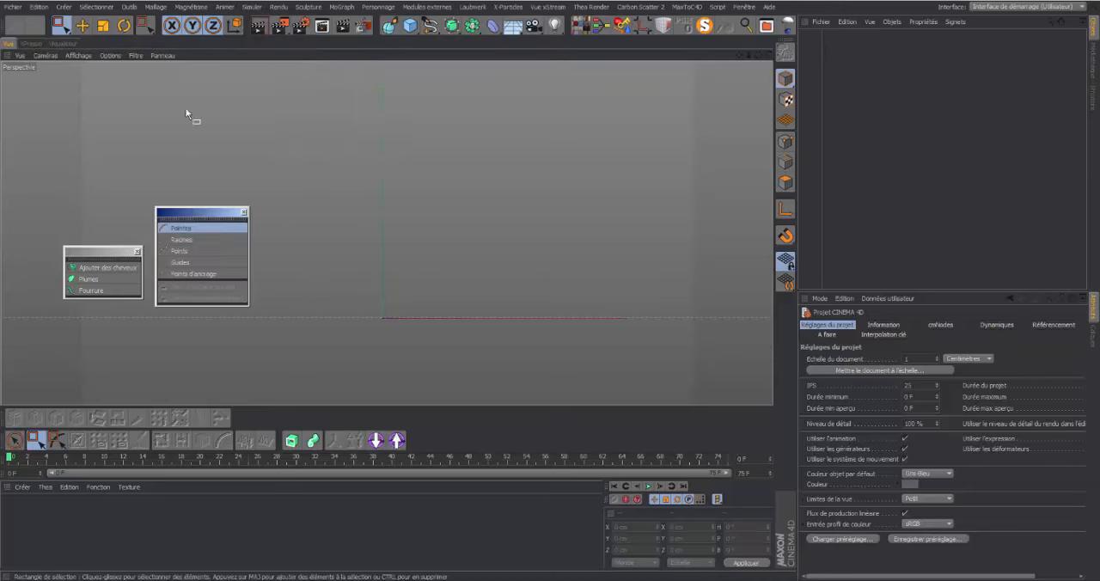
Tear off the Modifier cheveux commands as a floating palette and place it beside the Mode cheveux palette
{"action": "left_click", "coordinate": [251, 6]}
{"action": "mouse_move", "coordinate": [266, 101]}
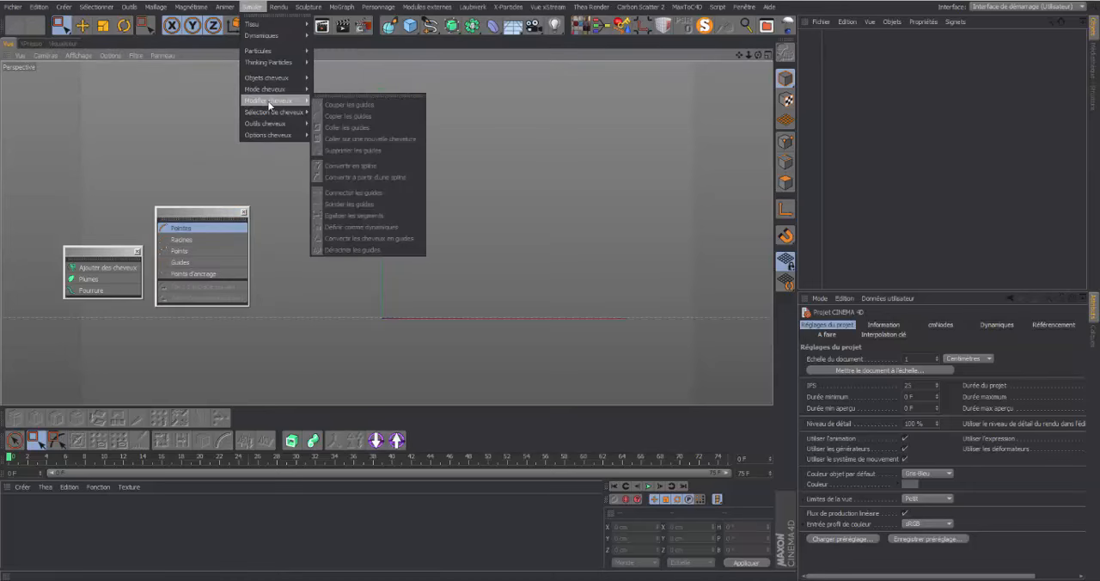
{"action": "left_click", "coordinate": [362, 98]}
{"action": "left_click_drag", "start_coordinate": [367, 86], "coordinate": [333, 173]}
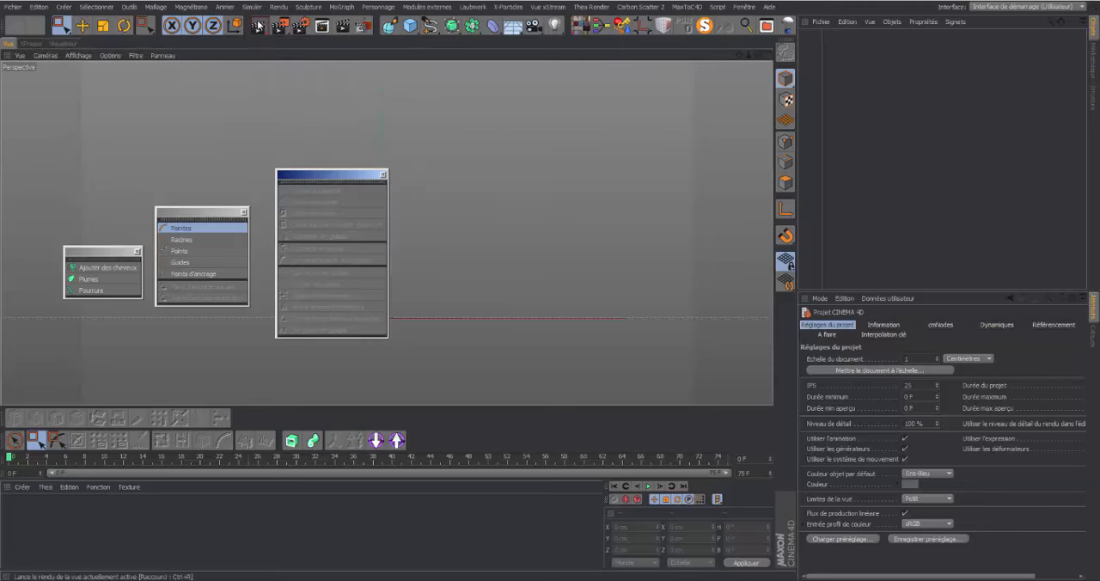
Tear off the Sélection de cheveux commands as a floating palette over the viewport
{"action": "left_click", "coordinate": [252, 7]}
{"action": "mouse_move", "coordinate": [284, 113]}
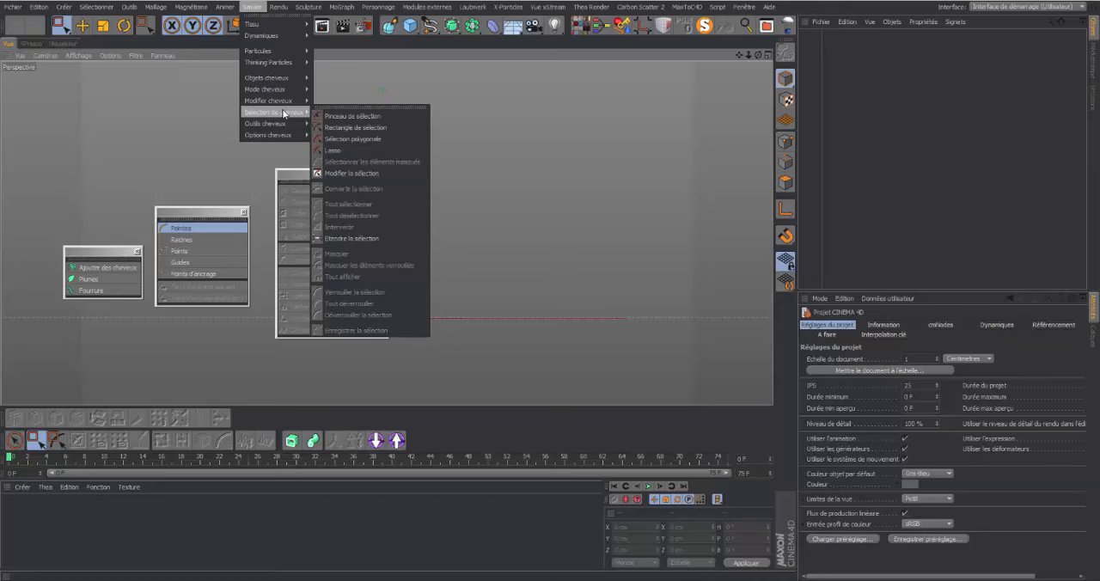
{"action": "left_click", "coordinate": [371, 109]}
{"action": "left_click_drag", "start_coordinate": [370, 104], "coordinate": [594, 198]}
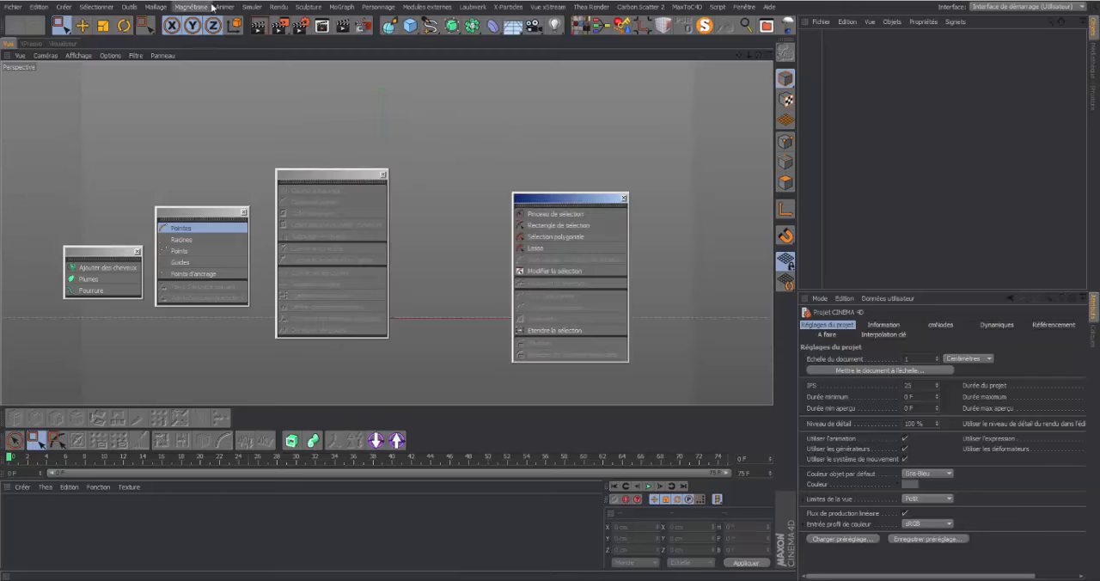
Tear off the Outils cheveux commands as a floating palette and line it up beside the Sélection de cheveux palette
{"action": "left_click", "coordinate": [252, 7]}
{"action": "mouse_move", "coordinate": [284, 126]}
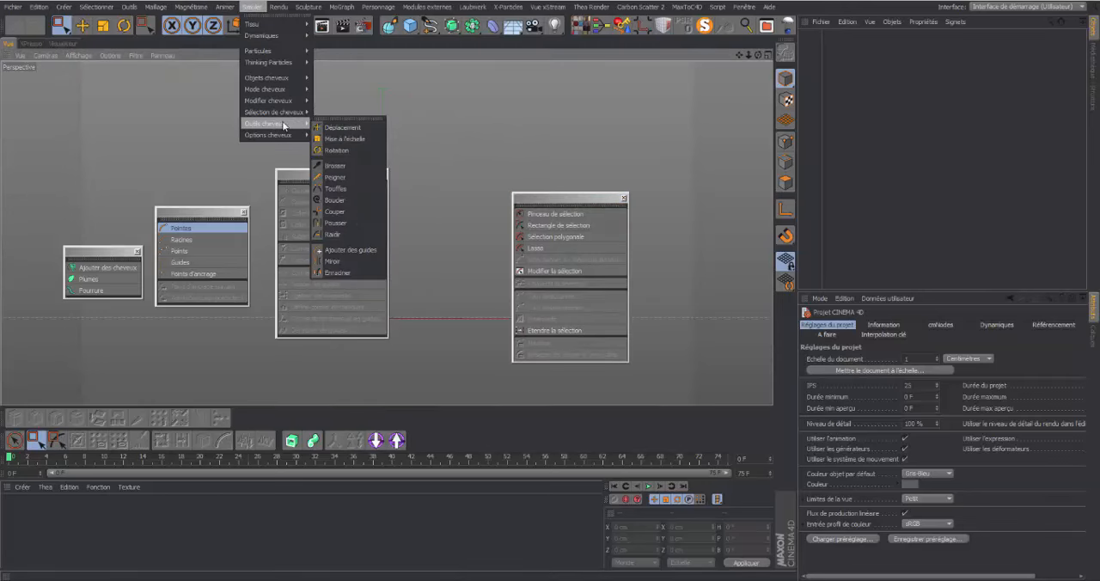
{"action": "left_click", "coordinate": [326, 120]}
{"action": "left_click_drag", "start_coordinate": [330, 109], "coordinate": [658, 185]}
{"action": "left_click_drag", "start_coordinate": [559, 202], "coordinate": [474, 175]}
{"action": "left_click_drag", "start_coordinate": [681, 185], "coordinate": [627, 185]}
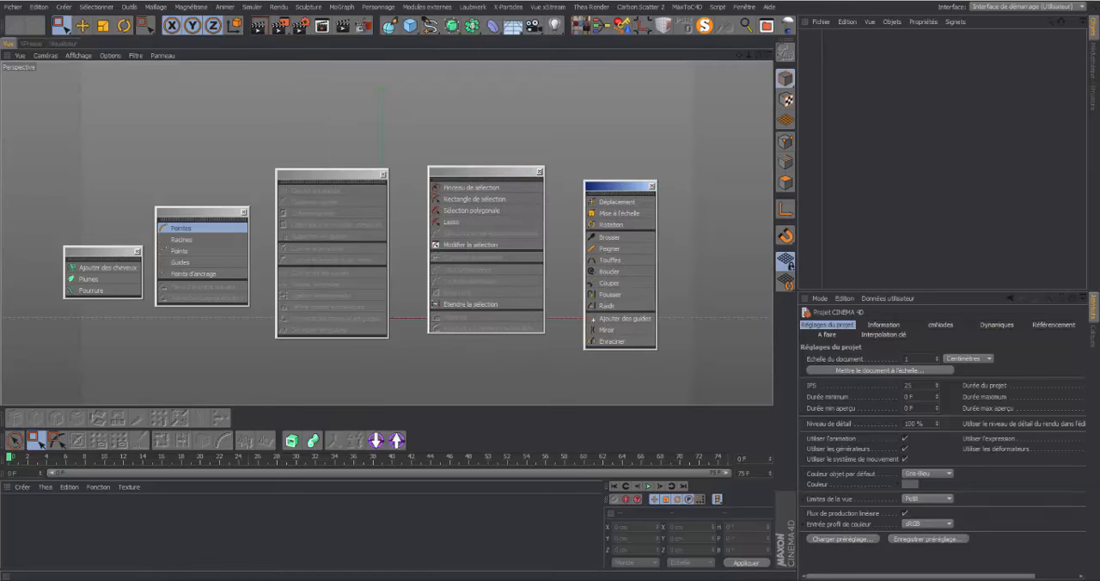
Tear off the Options cheveux commands as a floating palette and place it beside the Outils cheveux palette
{"action": "left_click", "coordinate": [252, 7]}
{"action": "mouse_move", "coordinate": [273, 135]}
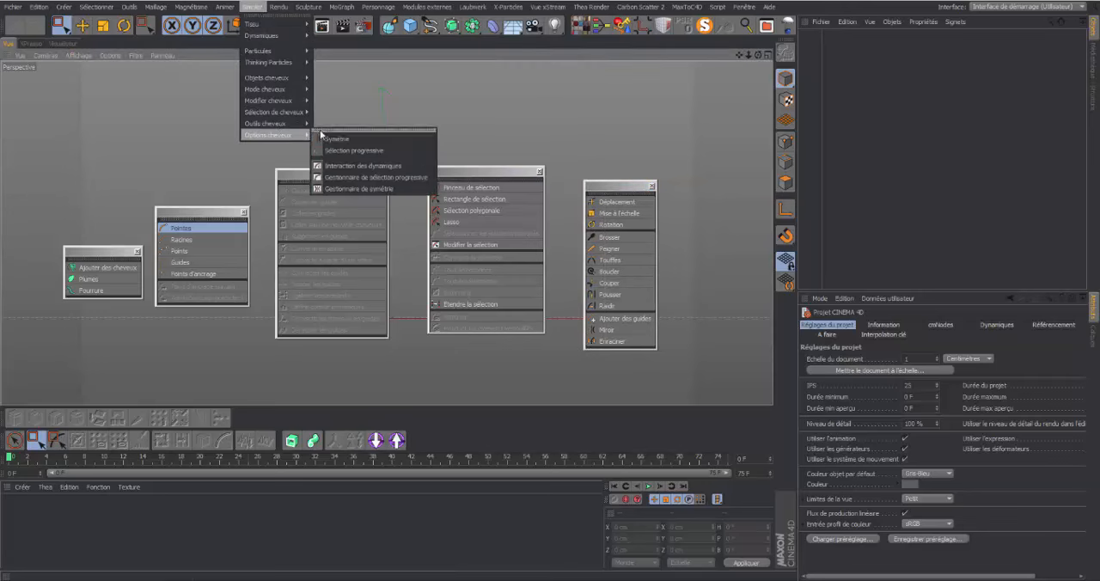
{"action": "left_click", "coordinate": [331, 130]}
{"action": "left_click_drag", "start_coordinate": [369, 123], "coordinate": [710, 215]}
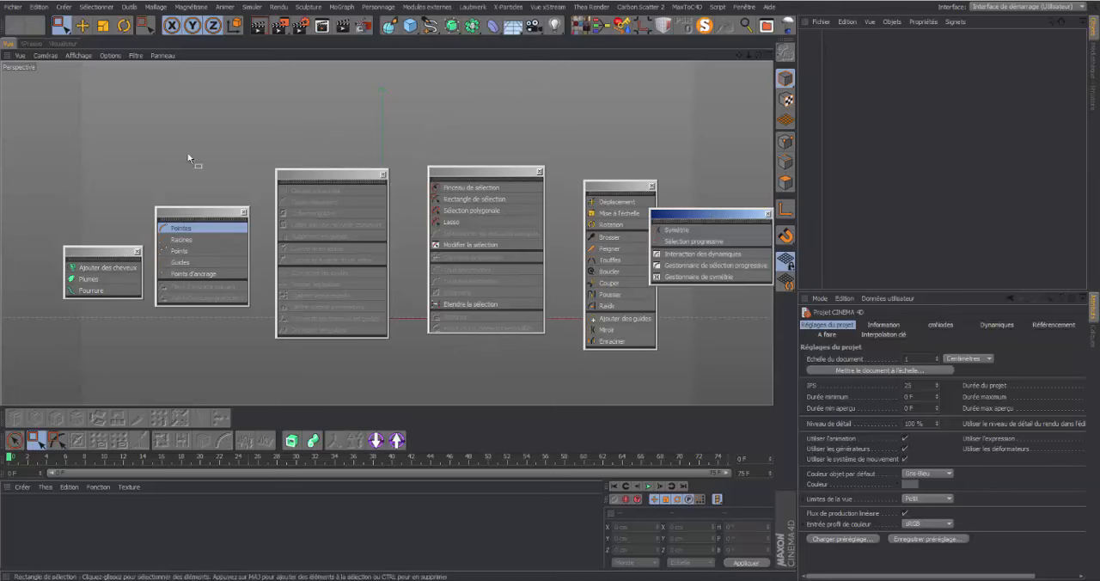
Add a null object (Neutre) to the scene
{"action": "left_click", "coordinate": [416, 31]}
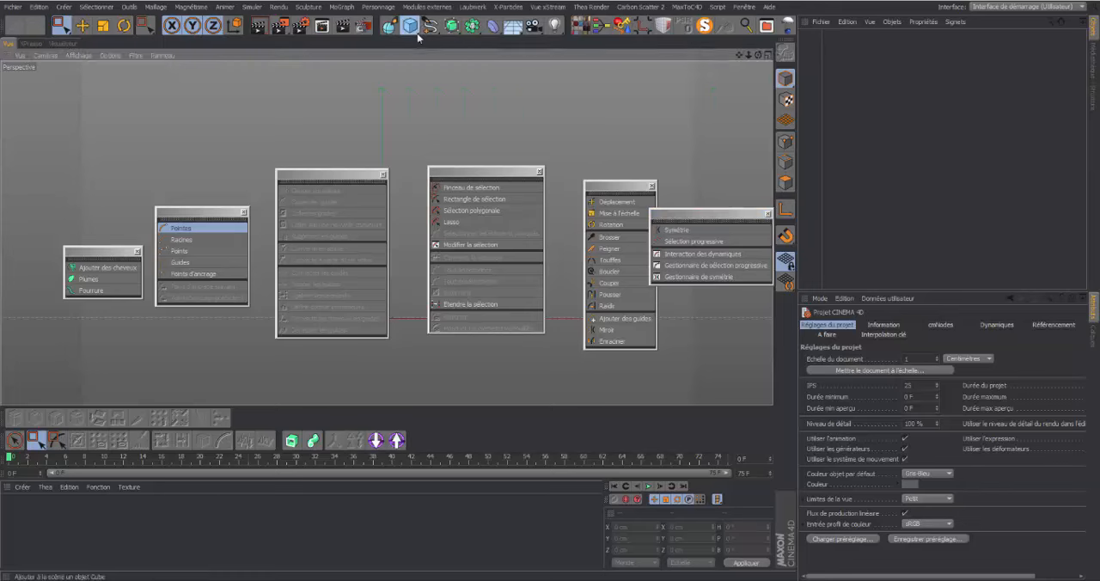
{"action": "left_click", "coordinate": [432, 41]}
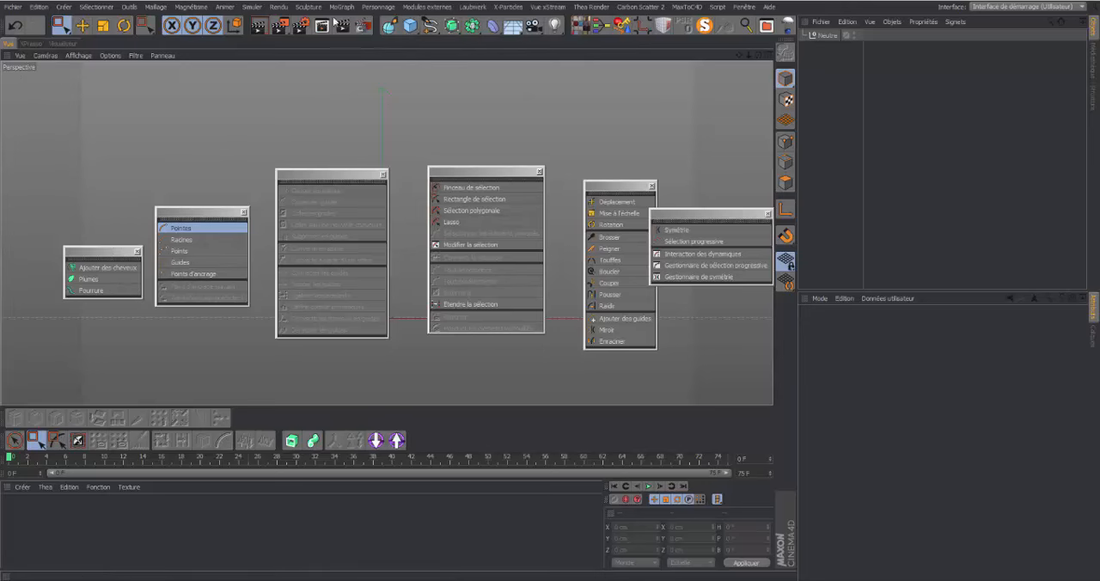
Group the Objets cheveux, Mode cheveux and Modifier cheveux palettes so each one collapses into a single icon
{"action": "right_click", "coordinate": [106, 269]}
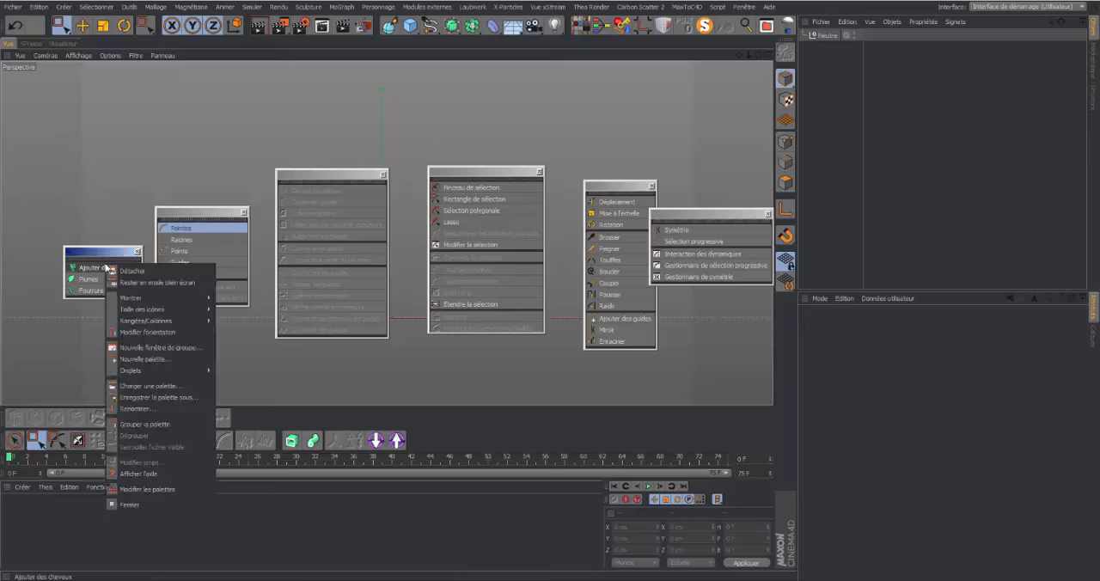
{"action": "left_click", "coordinate": [137, 426]}
{"action": "right_click", "coordinate": [225, 241]}
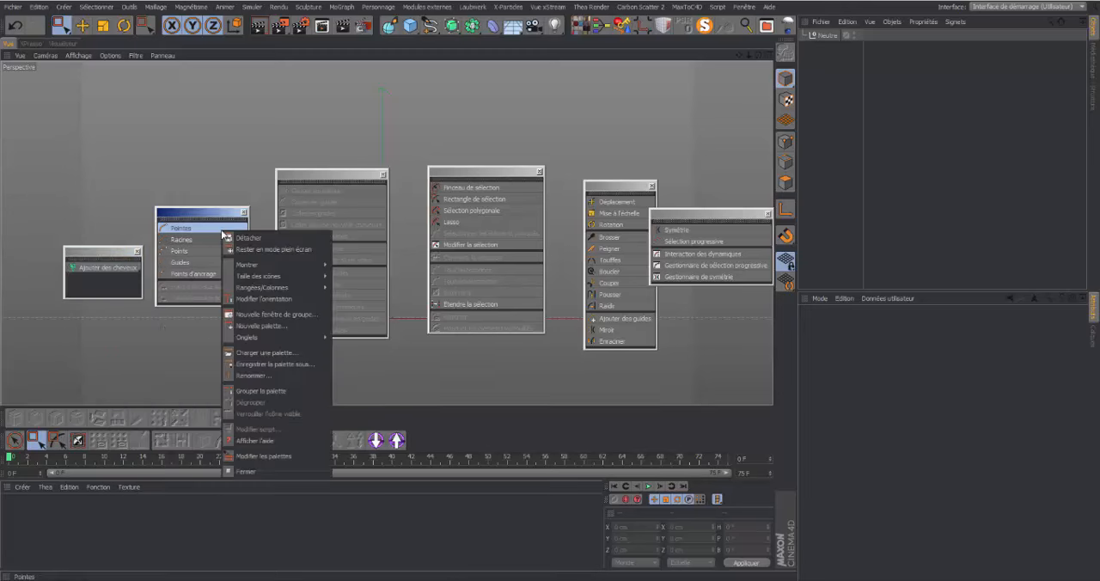
{"action": "left_click", "coordinate": [251, 391]}
{"action": "right_click", "coordinate": [332, 203]}
{"action": "left_click", "coordinate": [403, 364]}
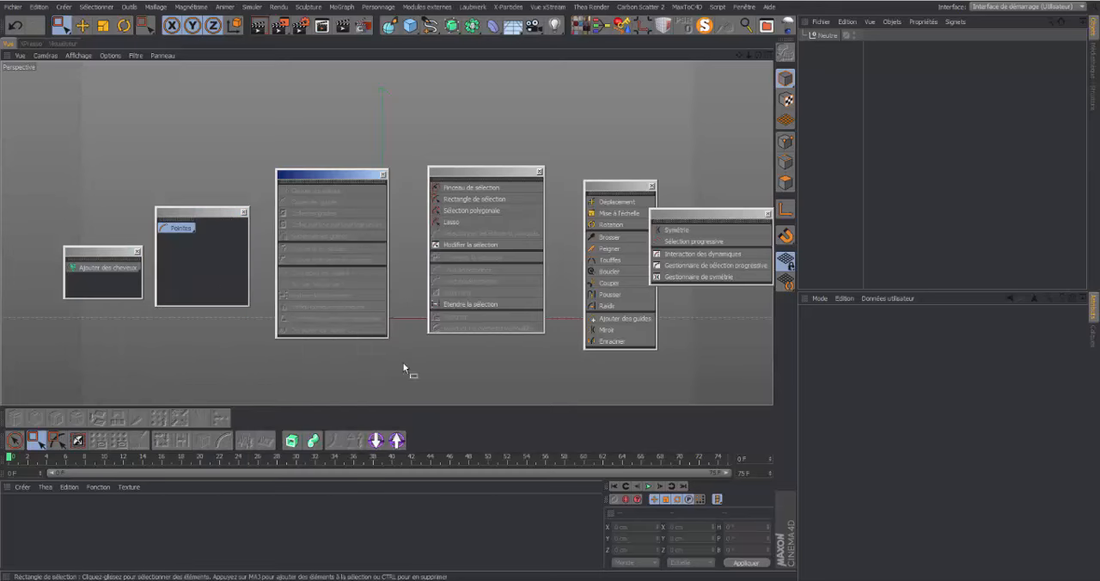
{"action": "right_click", "coordinate": [338, 216]}
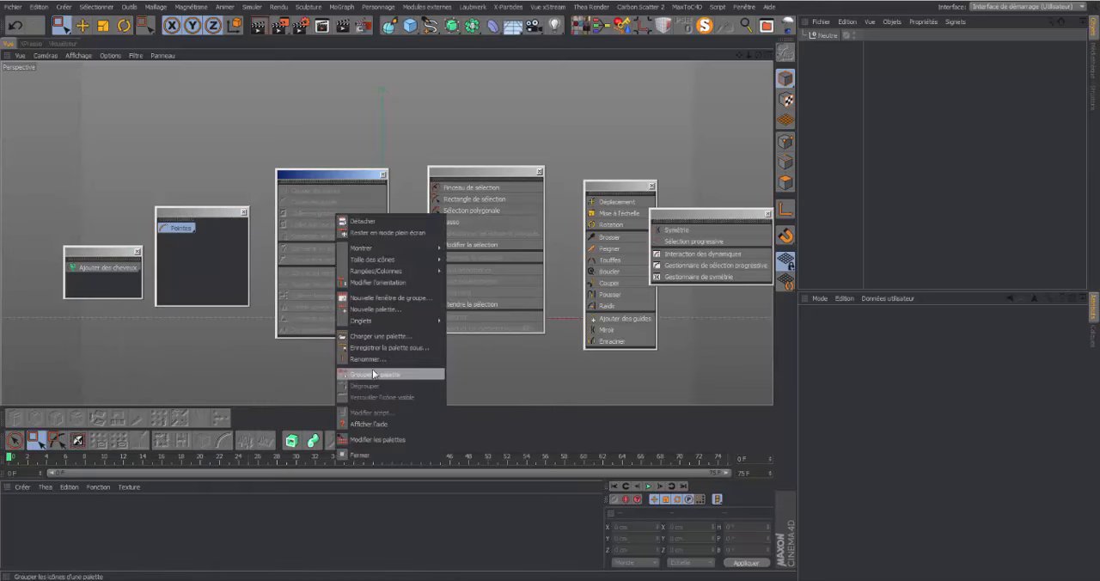
{"action": "left_click", "coordinate": [372, 374]}
Group the Sélection de cheveux, Outils cheveux and Options cheveux palettes into one icon each
{"action": "right_click", "coordinate": [475, 213]}
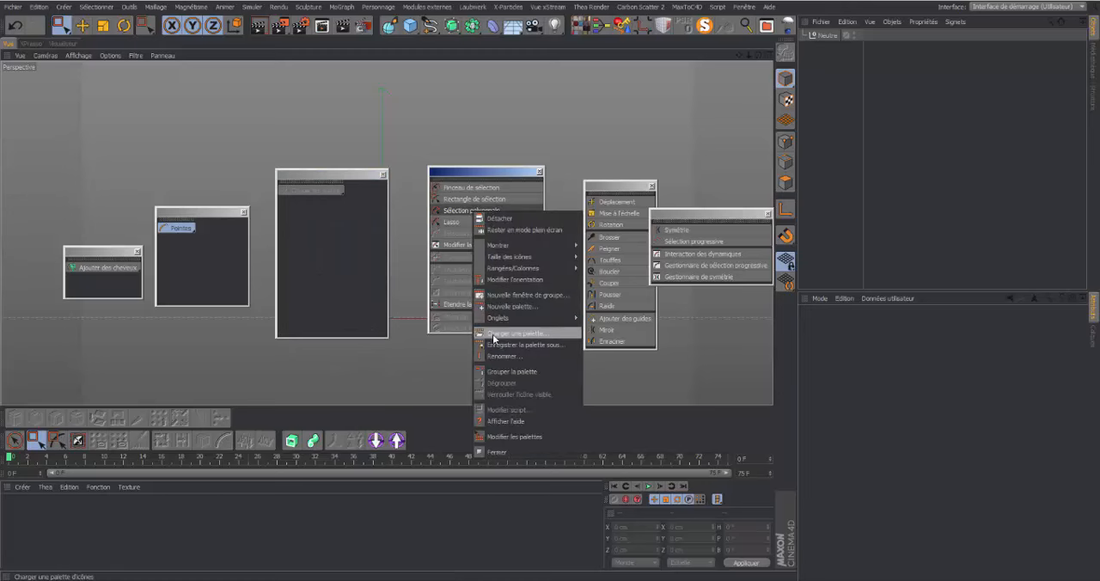
{"action": "left_click", "coordinate": [499, 372]}
{"action": "right_click", "coordinate": [600, 242]}
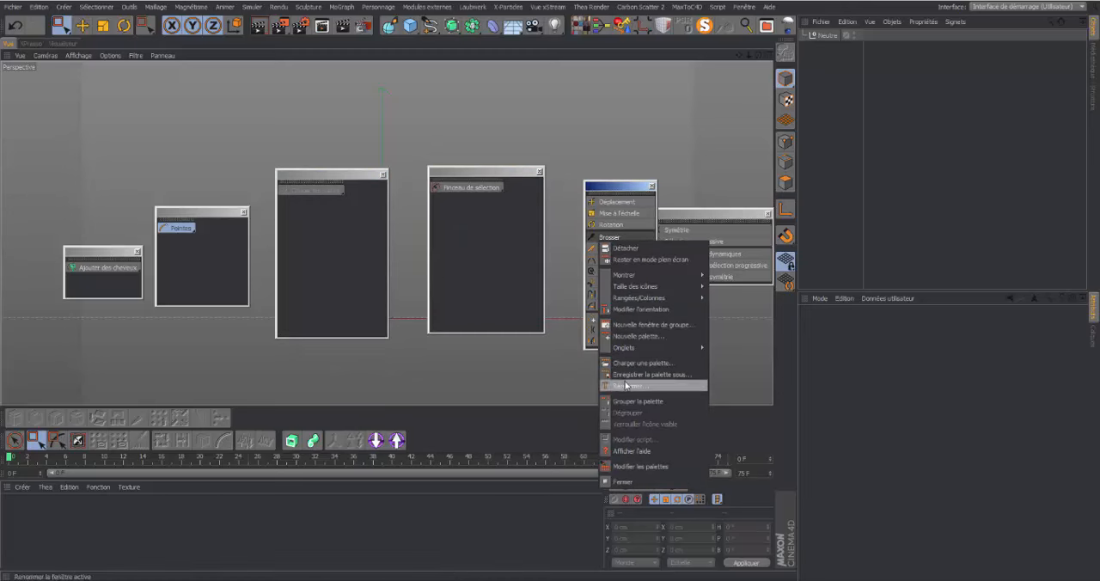
{"action": "left_click", "coordinate": [630, 403]}
{"action": "right_click", "coordinate": [735, 253]}
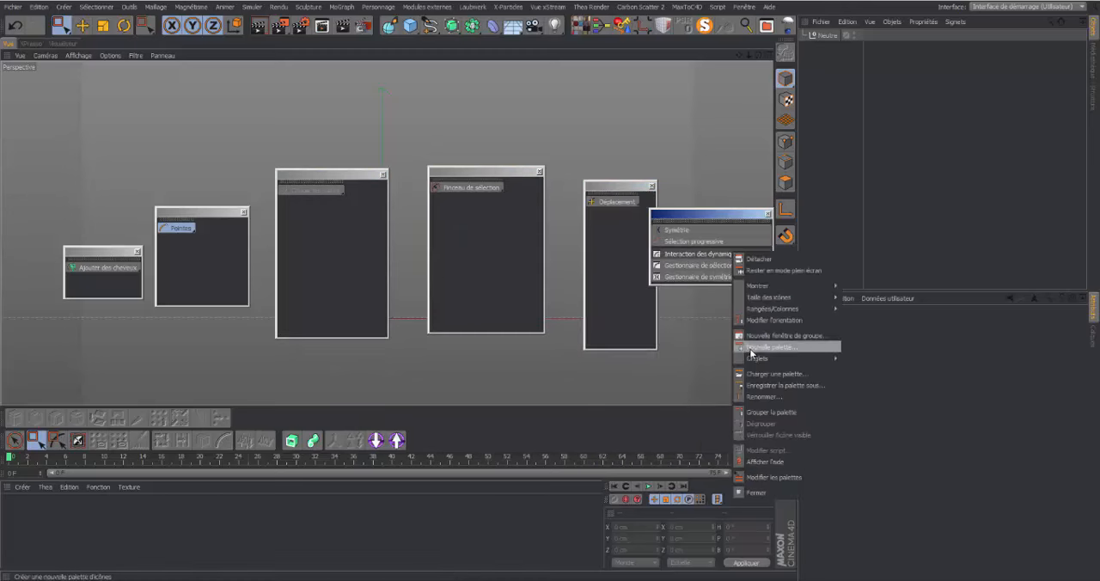
{"action": "left_click", "coordinate": [756, 412]}
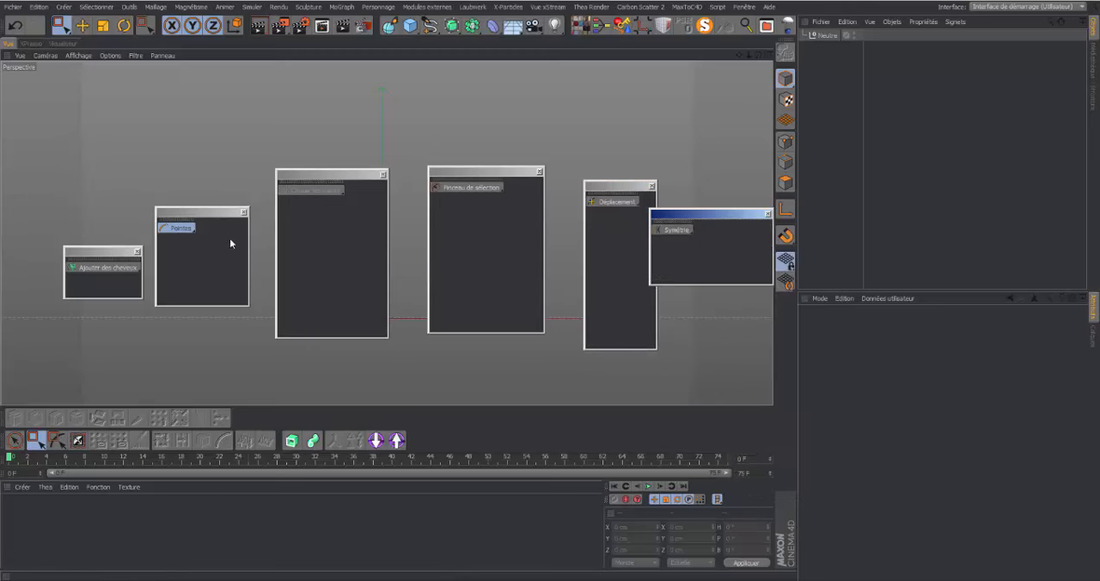
Expand the grouped Modifier cheveux icon to examine the guide commands it contains
{"action": "left_click", "coordinate": [303, 251]}
{"action": "left_click", "coordinate": [344, 193]}
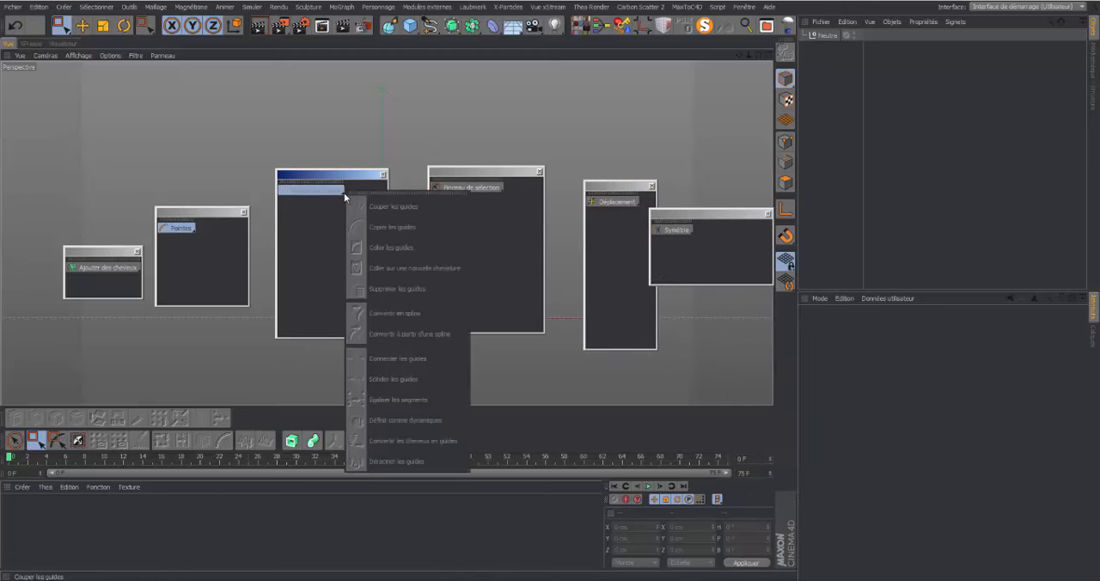
{"action": "left_click", "coordinate": [323, 232]}
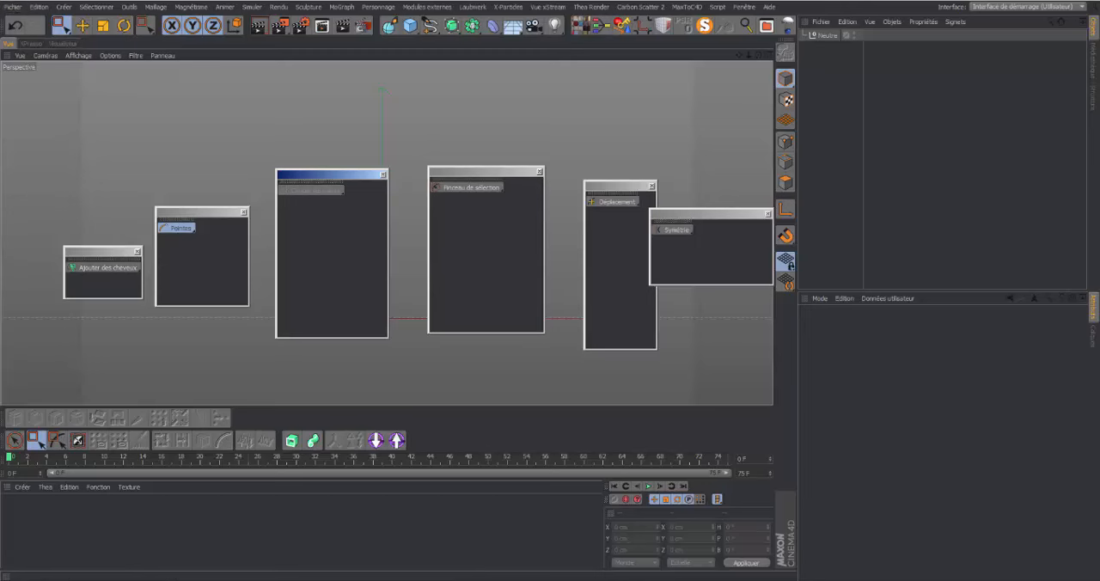
Turn on palette editing with Modifier les palettes and minimise the Personnaliser les commandes window
{"action": "left_click", "coordinate": [744, 7]}
{"action": "mouse_move", "coordinate": [774, 23]}
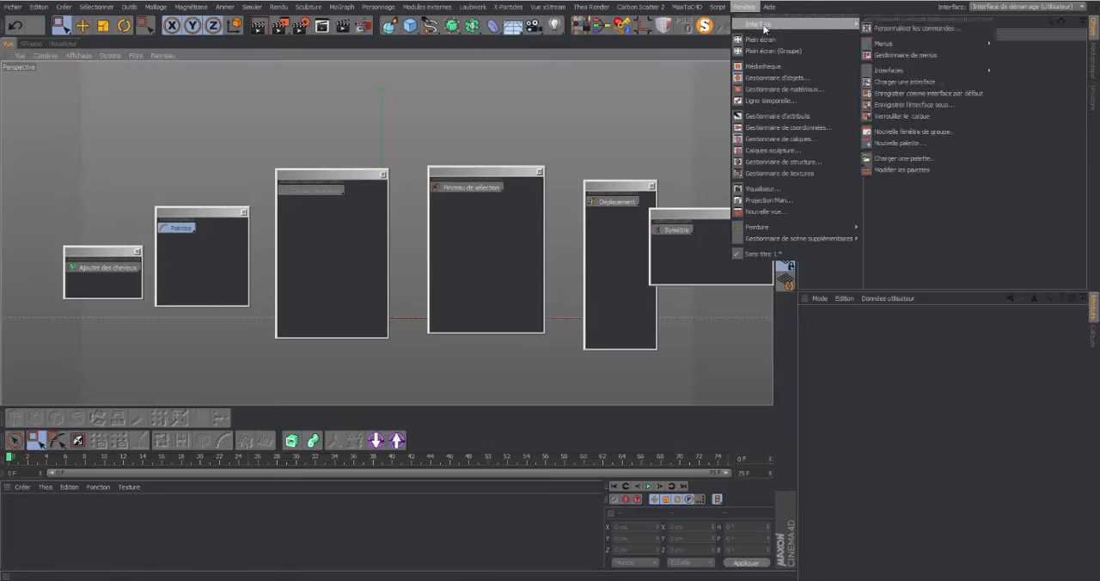
{"action": "left_click", "coordinate": [901, 170]}
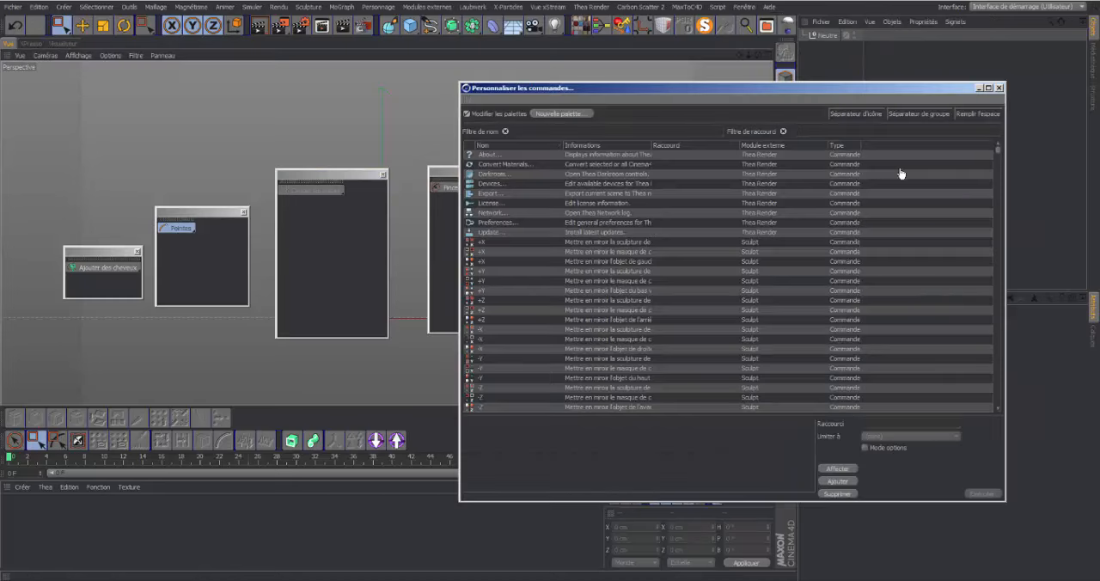
{"action": "left_click", "coordinate": [979, 89]}
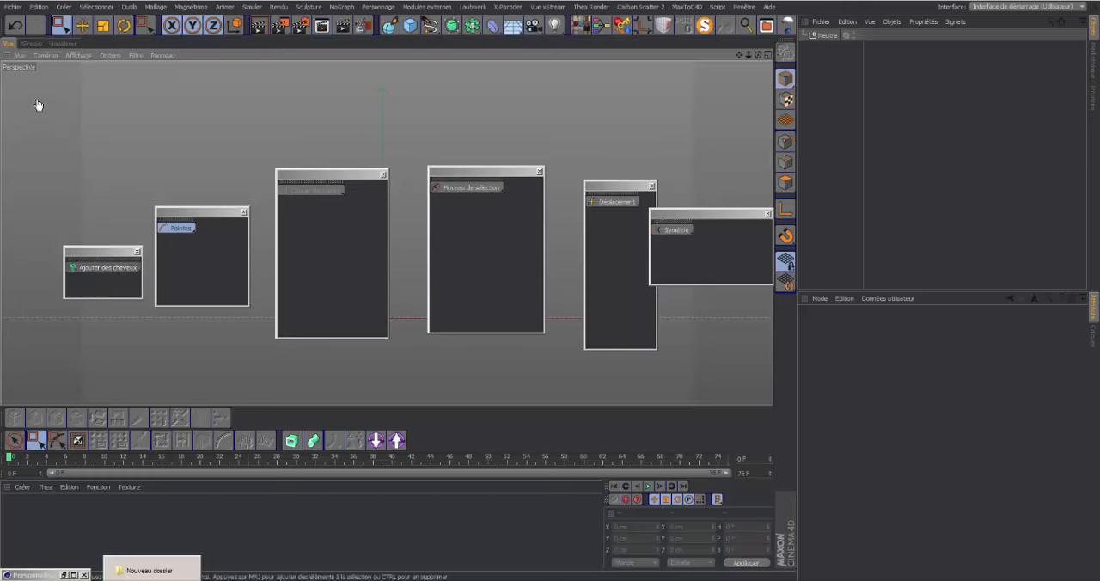
Detach the palette holding the Ajouter des cheveux group and switch the viewport area to the Visualiseur
{"action": "left_click", "coordinate": [75, 266]}
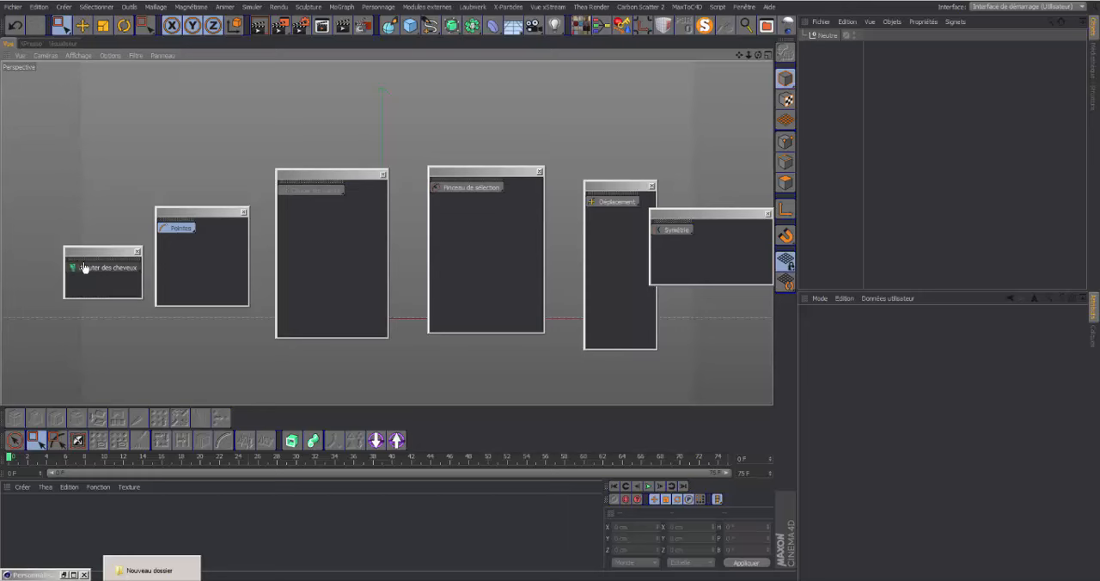
{"action": "right_click", "coordinate": [86, 268]}
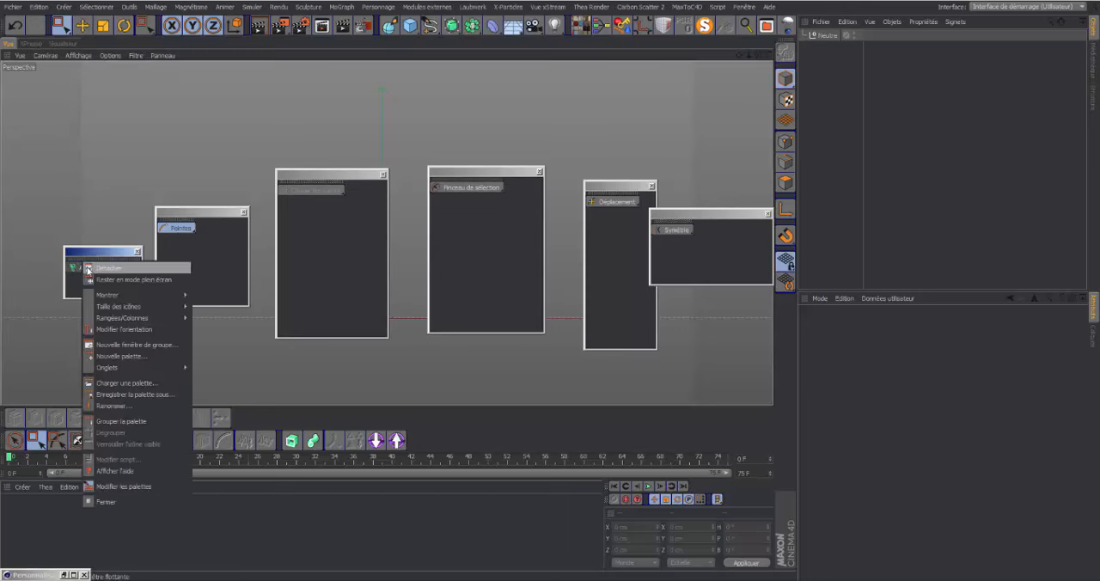
{"action": "left_click", "coordinate": [88, 268]}
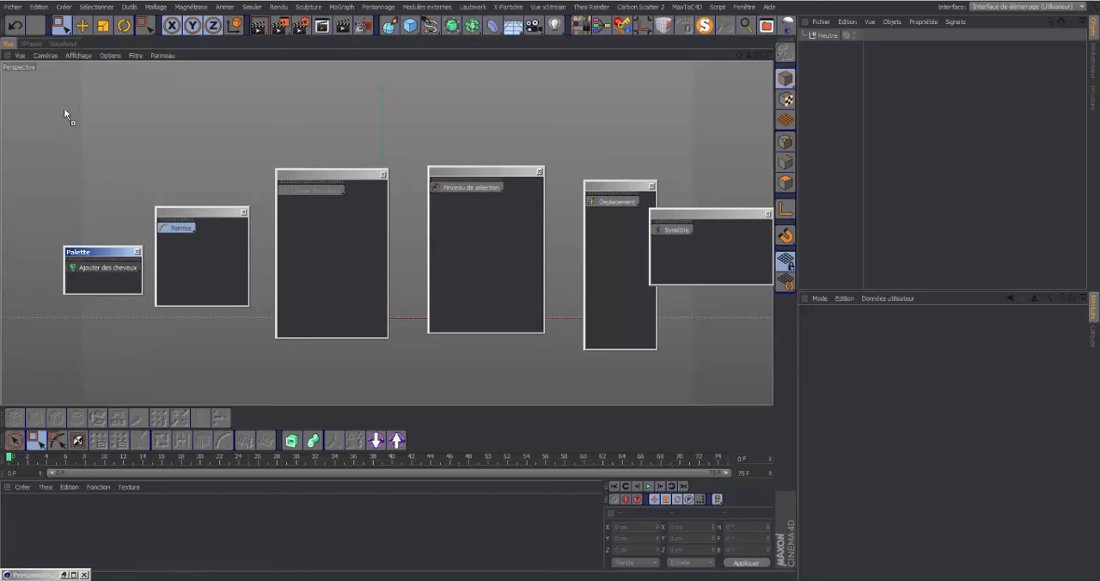
{"action": "left_click", "coordinate": [54, 44]}
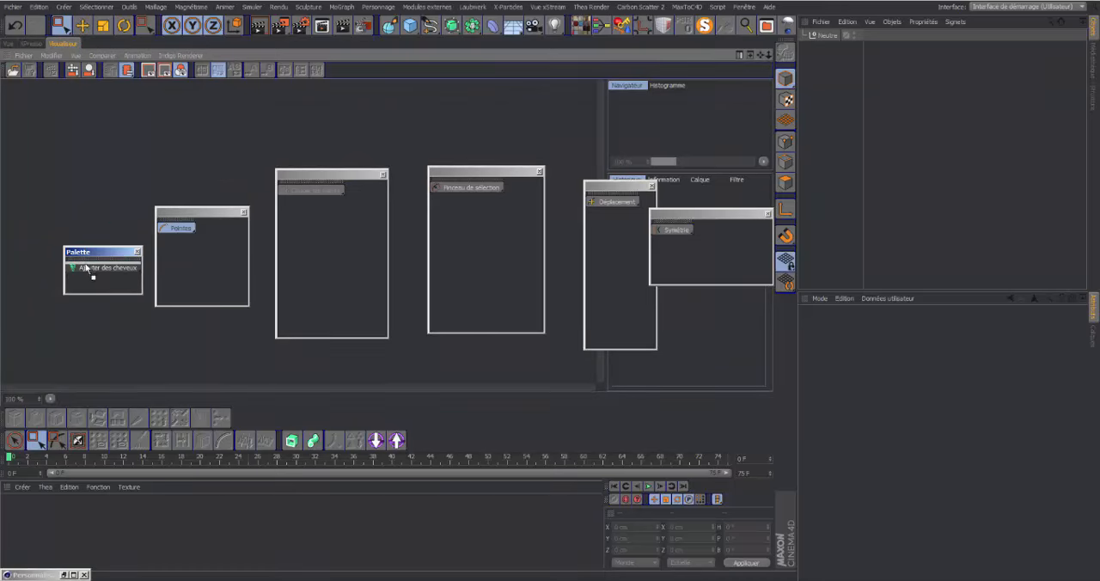
Switch the viewport area back to Vue and dock the Ajouter des cheveux and greyed-out Modifier cheveux groups in a row above it
{"action": "left_click", "coordinate": [10, 44]}
{"action": "left_click_drag", "start_coordinate": [87, 261], "coordinate": [79, 36]}
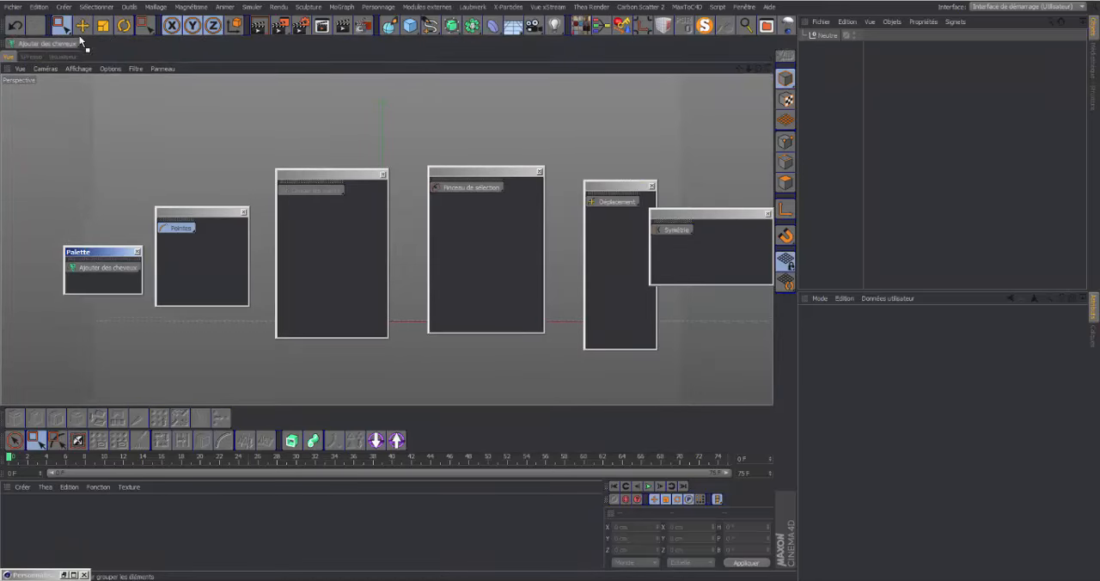
{"action": "left_click", "coordinate": [313, 188]}
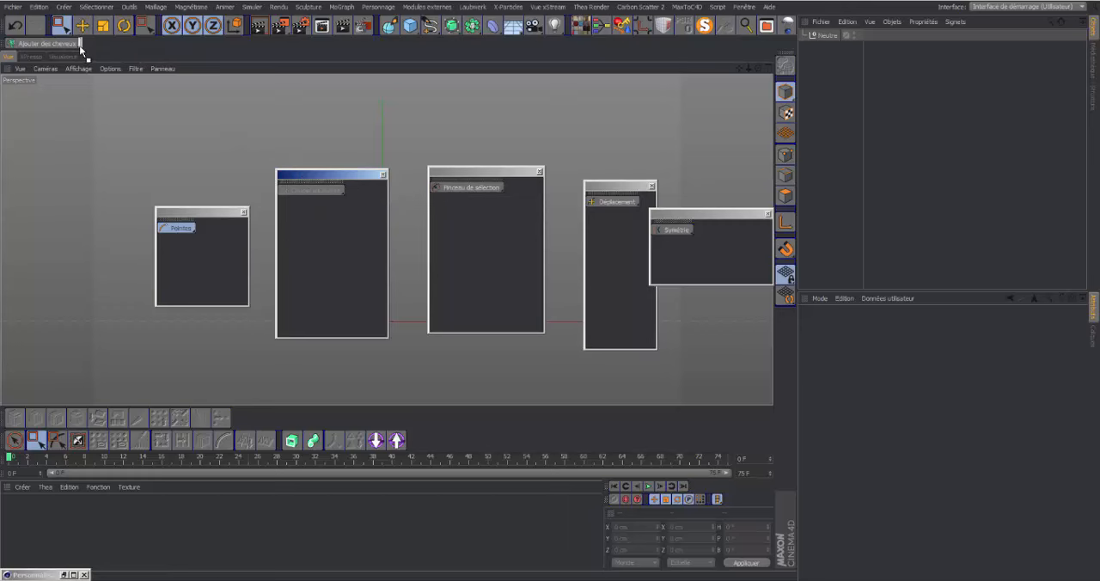
{"action": "left_click_drag", "start_coordinate": [80, 49], "coordinate": [82, 44]}
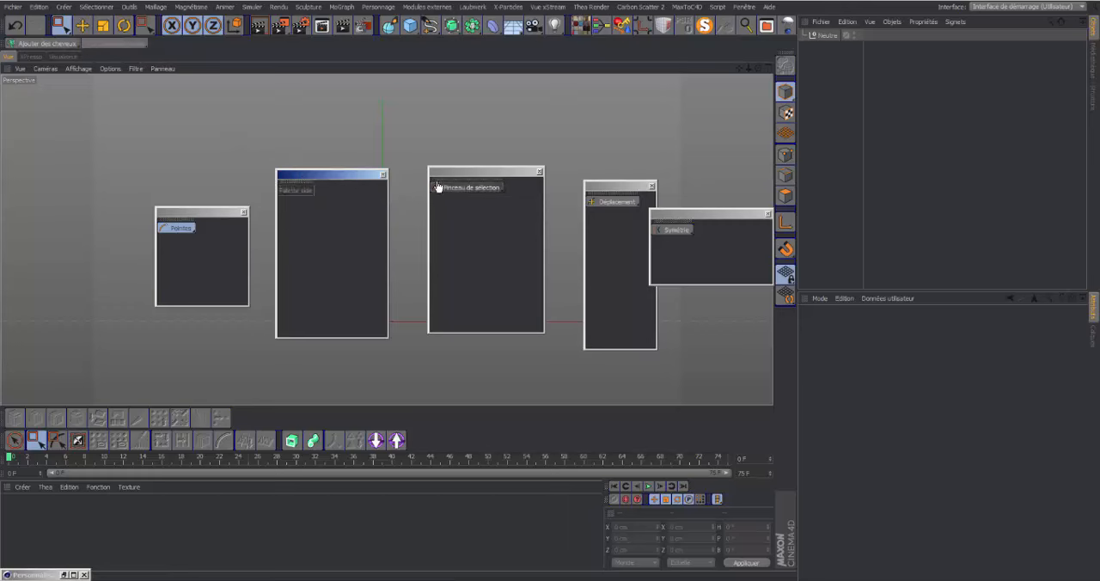
Dock the Pinceau de sélection, Déplacement and Symétrie groups in the same row above the viewport
{"action": "left_click_drag", "start_coordinate": [437, 186], "coordinate": [237, 86]}
{"action": "left_click_drag", "start_coordinate": [148, 45], "coordinate": [152, 46]}
{"action": "mouse_move", "coordinate": [616, 201]}
{"action": "left_mouse_down"}
{"action": "mouse_move", "coordinate": [224, 42]}
{"action": "mouse_move", "coordinate": [586, 222]}
{"action": "mouse_move", "coordinate": [616, 215]}
{"action": "left_mouse_up"}
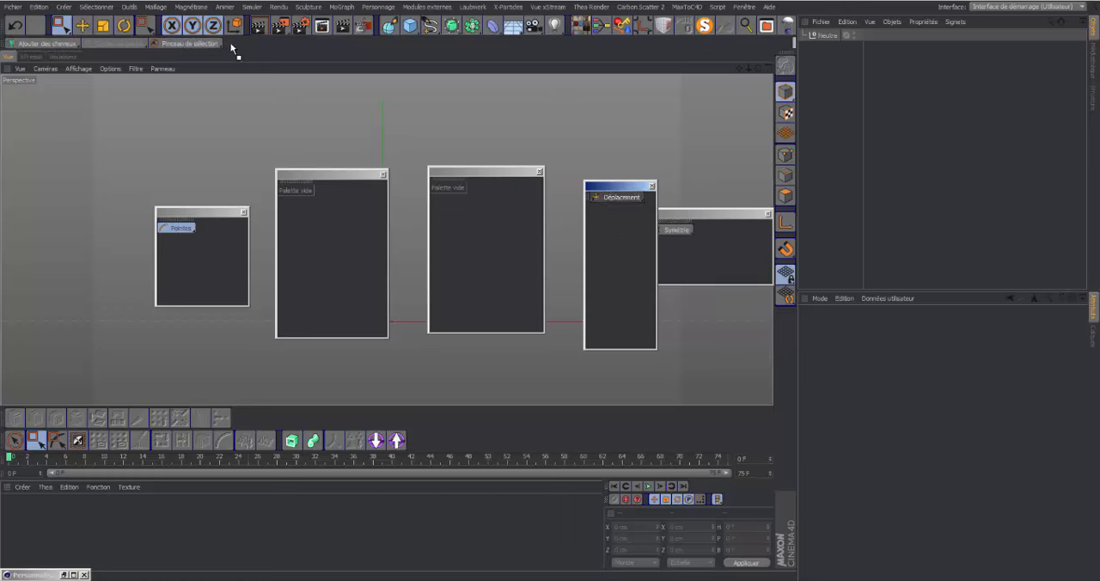
{"action": "left_click_drag", "start_coordinate": [230, 41], "coordinate": [225, 41]}
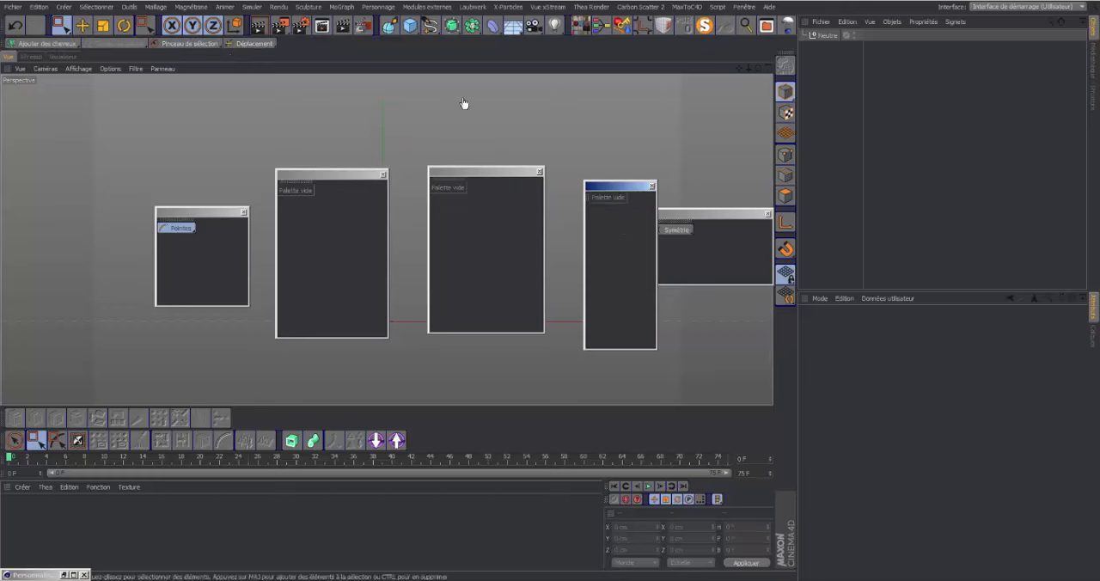
{"action": "left_click", "coordinate": [678, 235]}
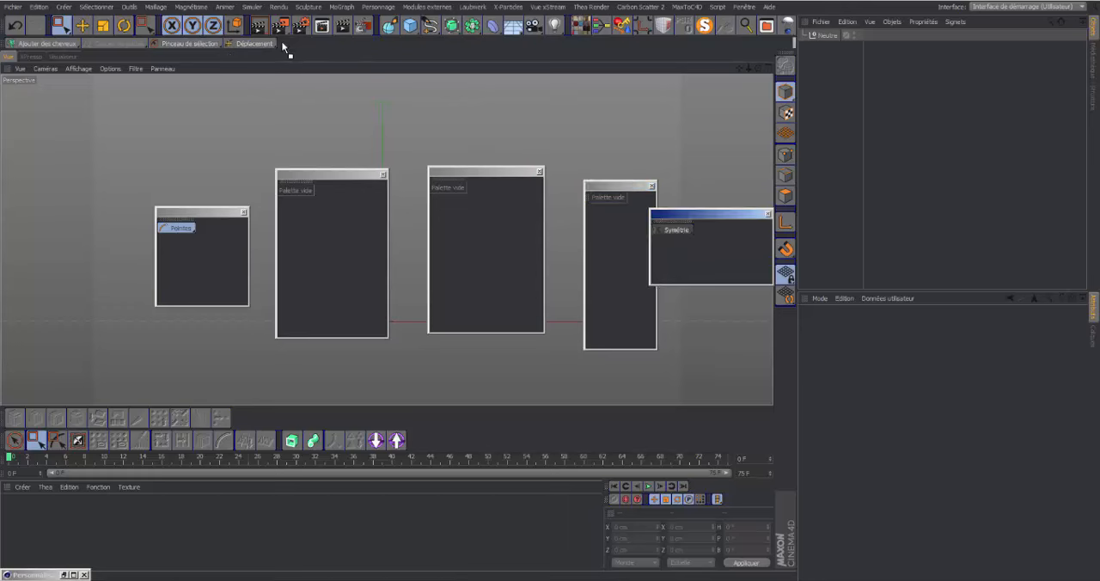
{"action": "left_click_drag", "start_coordinate": [277, 50], "coordinate": [284, 44]}
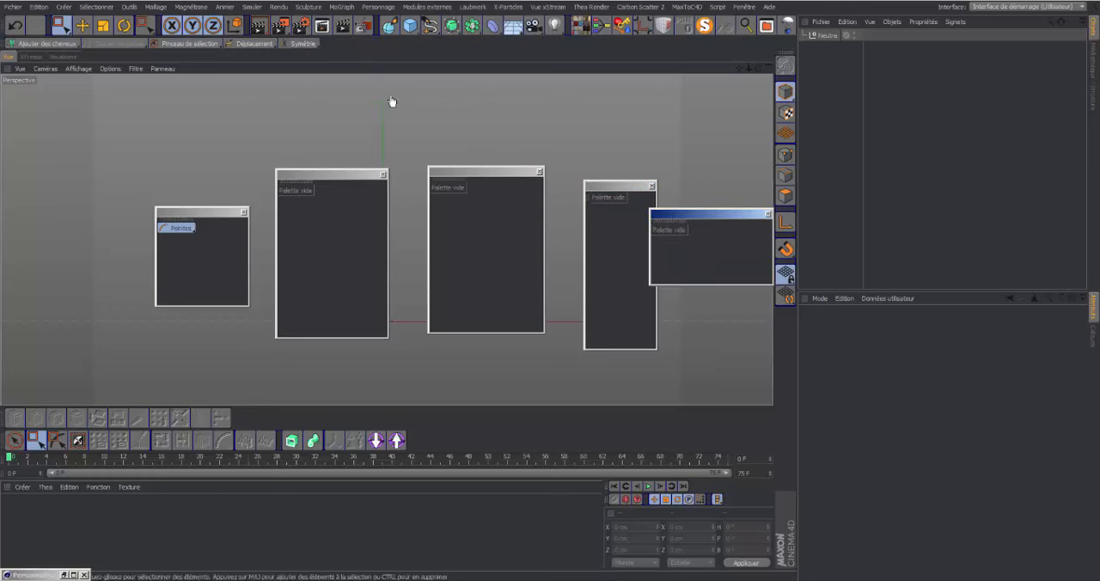
Close the four emptied palette windows and the remaining small floating palette
{"action": "left_click", "coordinate": [768, 214]}
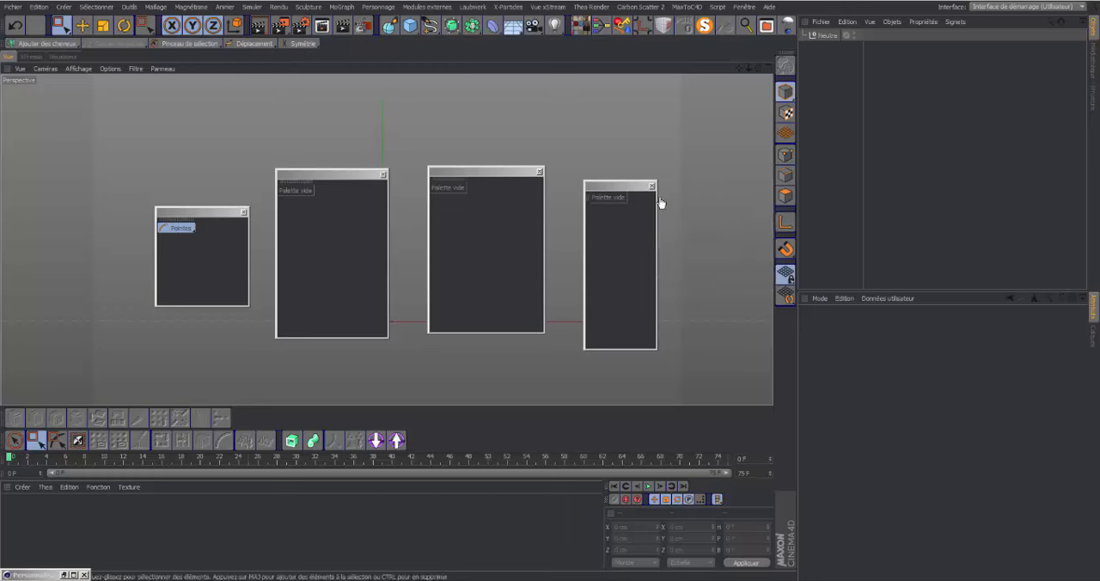
{"action": "left_click", "coordinate": [653, 186]}
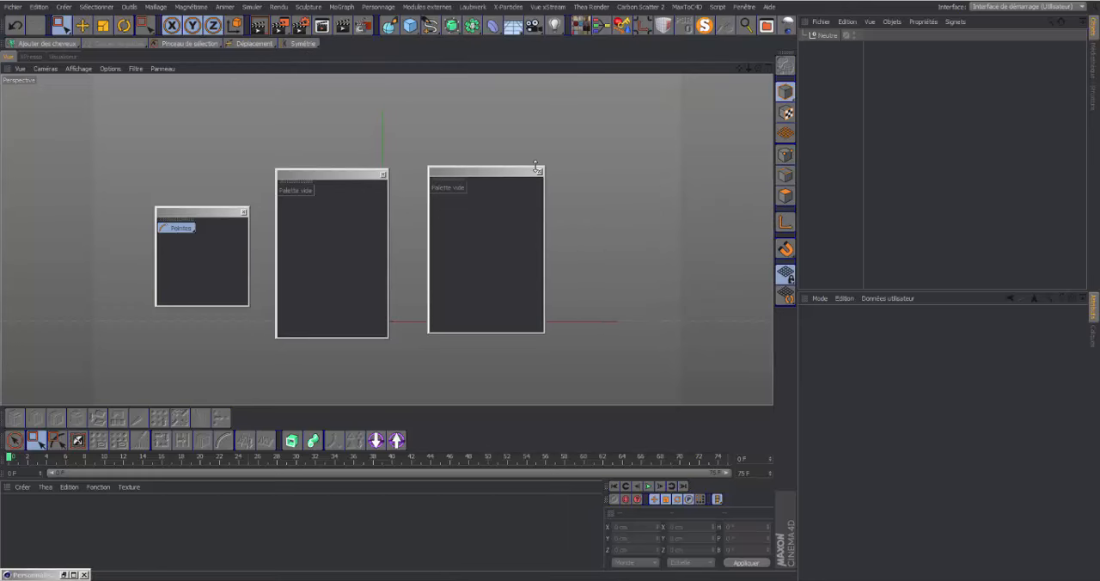
{"action": "left_click", "coordinate": [539, 171]}
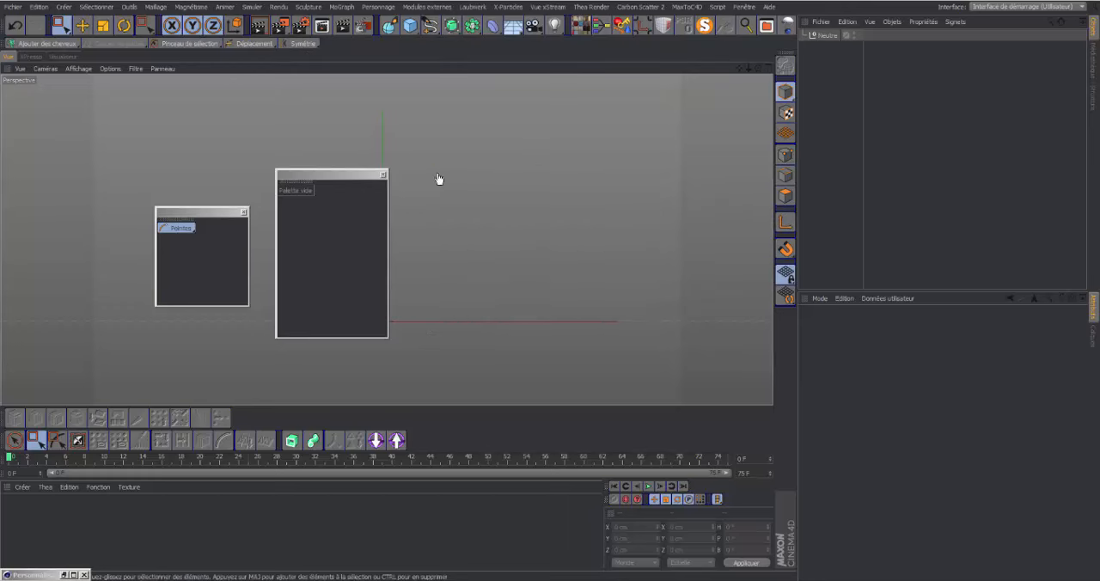
{"action": "left_click", "coordinate": [383, 175]}
{"action": "left_click", "coordinate": [244, 213]}
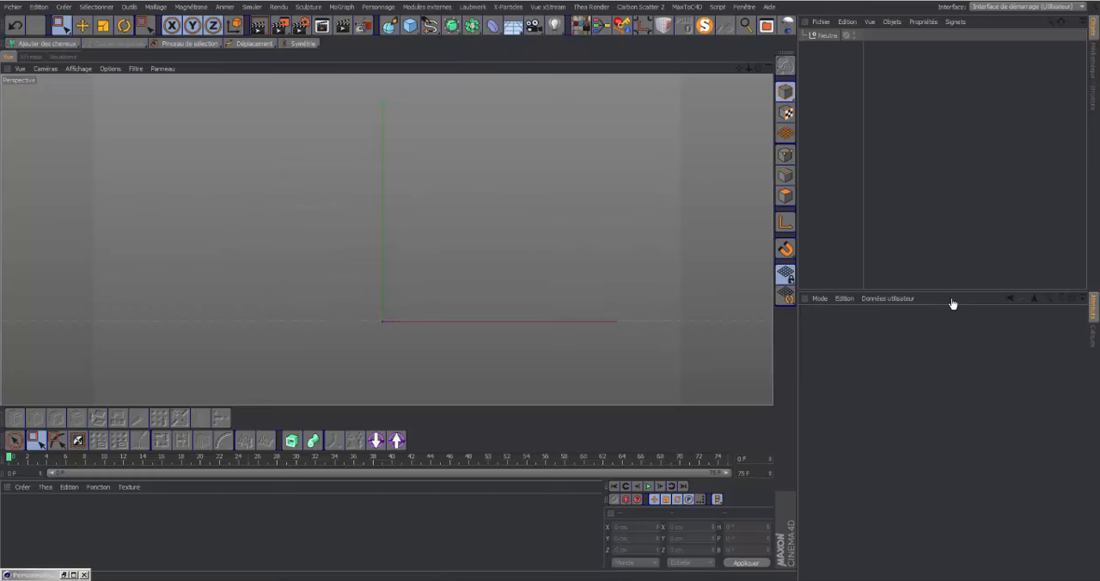
Bring the Calques manager to the front and close the minimised Personnaliser les commandes window to leave palette editing
{"action": "left_click", "coordinate": [1093, 337]}
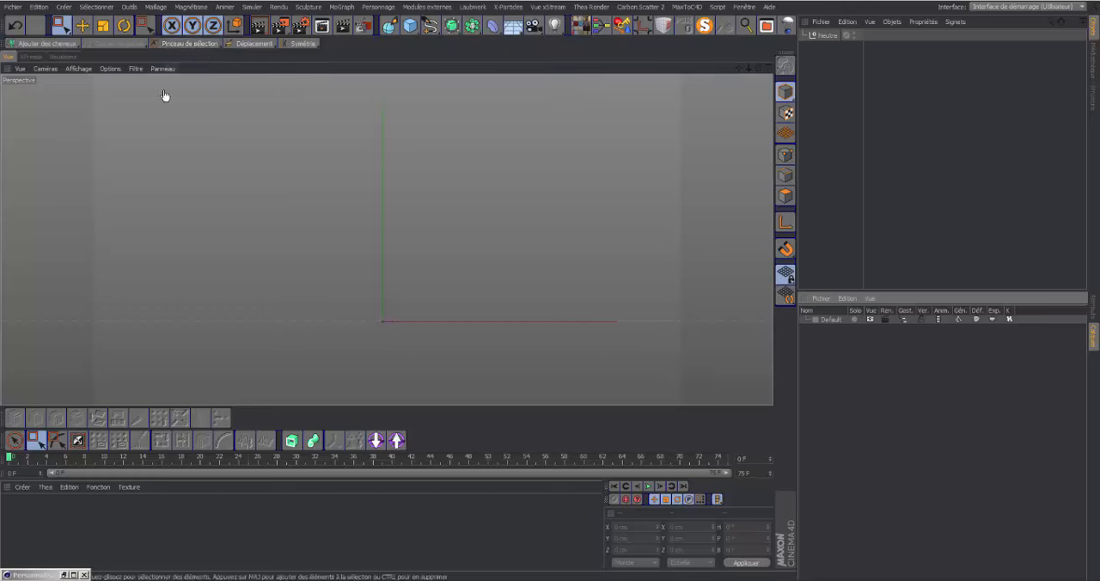
{"action": "left_click", "coordinate": [249, 166]}
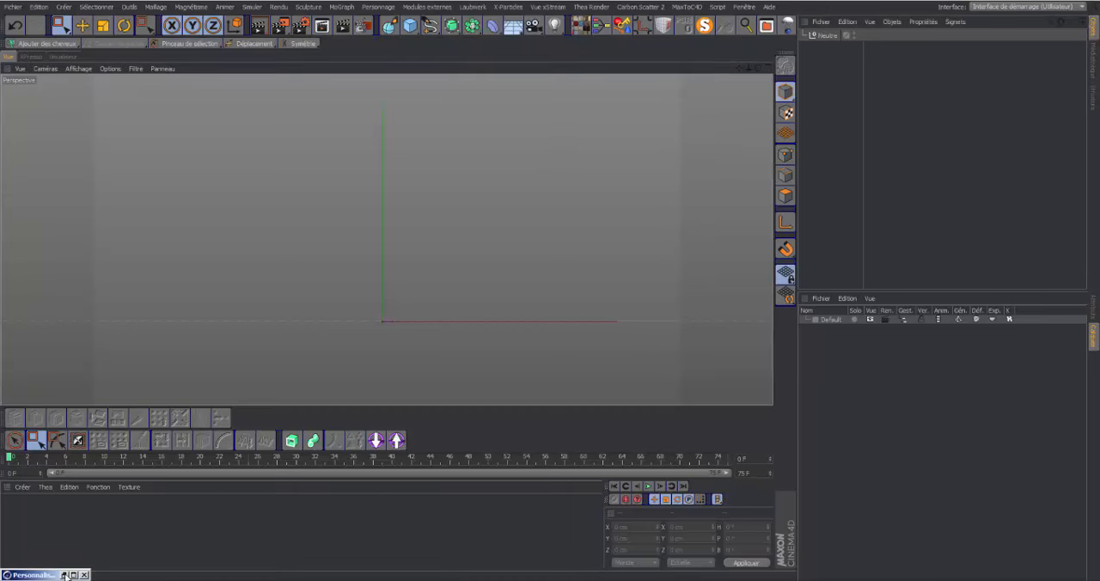
{"action": "left_click", "coordinate": [64, 575]}
{"action": "left_click", "coordinate": [1000, 85]}
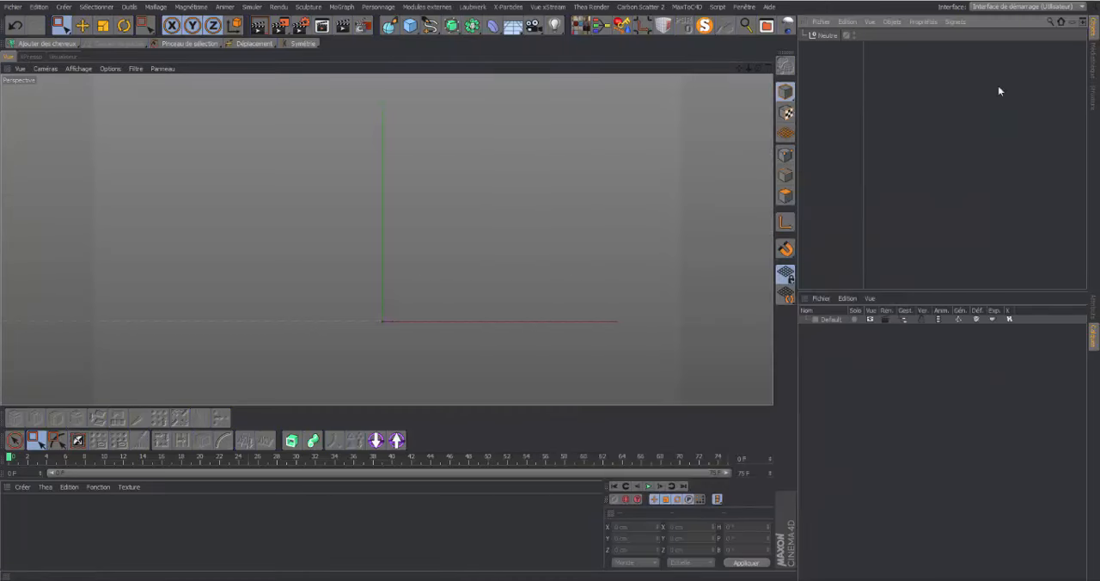
Open Enregistrer l'interface sous to examine the folder of saved layouts, and cancel the dialog
{"action": "left_click", "coordinate": [770, 6]}
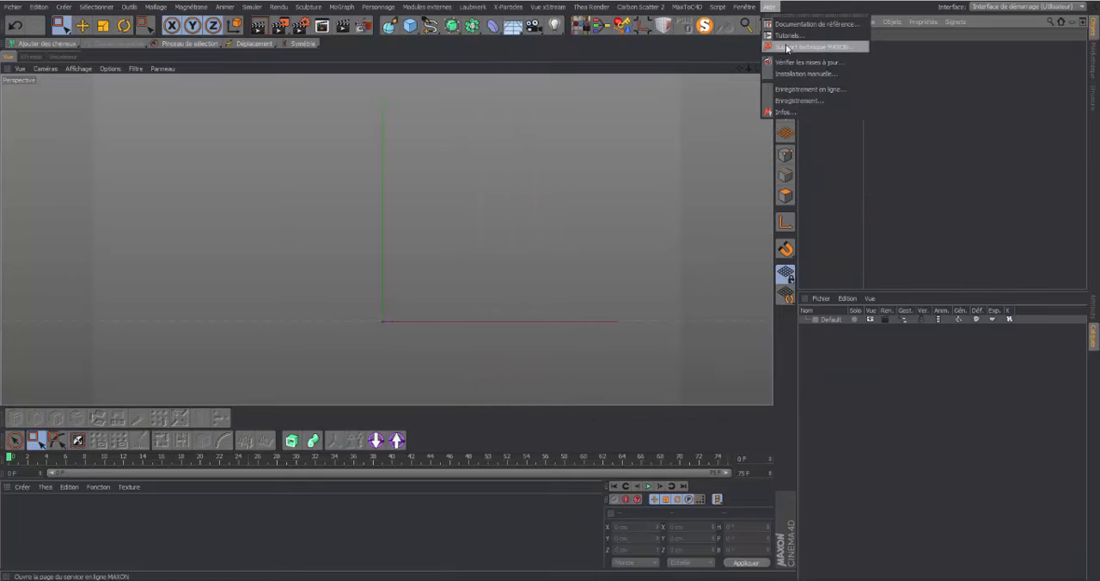
{"action": "mouse_move", "coordinate": [749, 6]}
{"action": "mouse_move", "coordinate": [756, 24]}
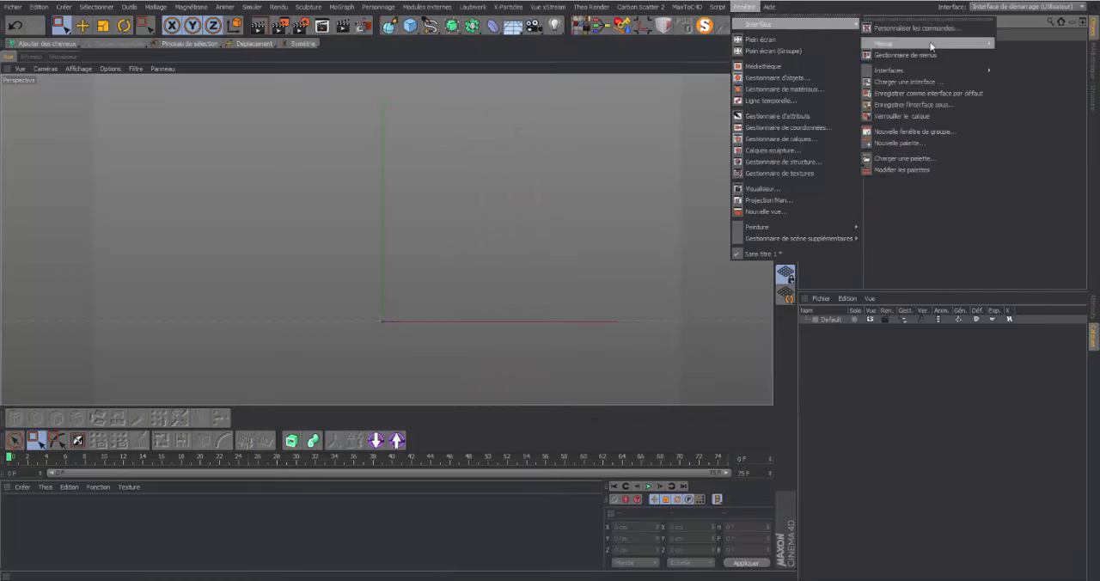
{"action": "left_click", "coordinate": [931, 104]}
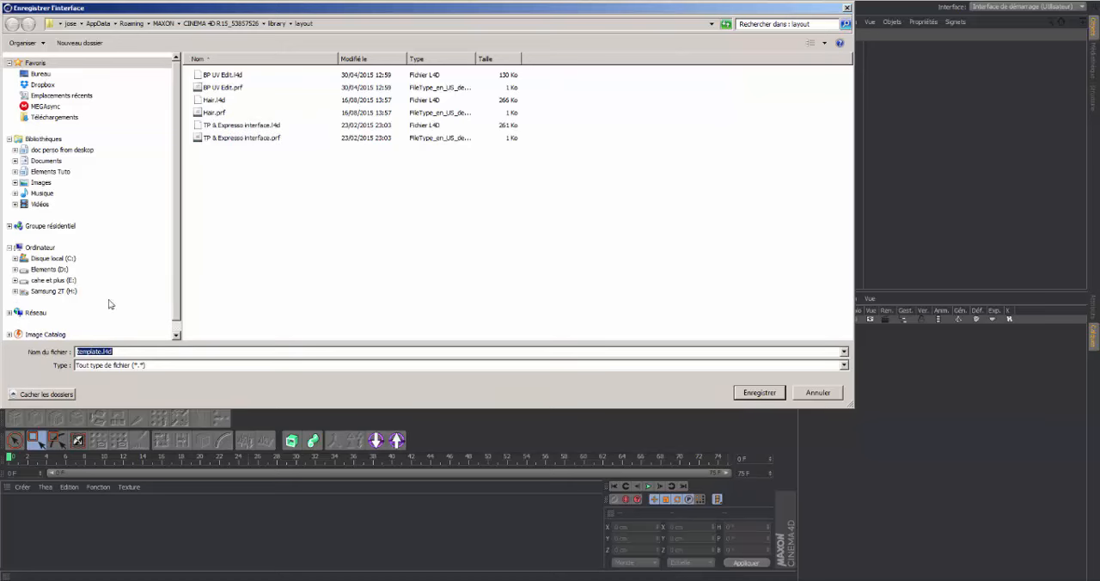
{"action": "left_click", "coordinate": [818, 393]}
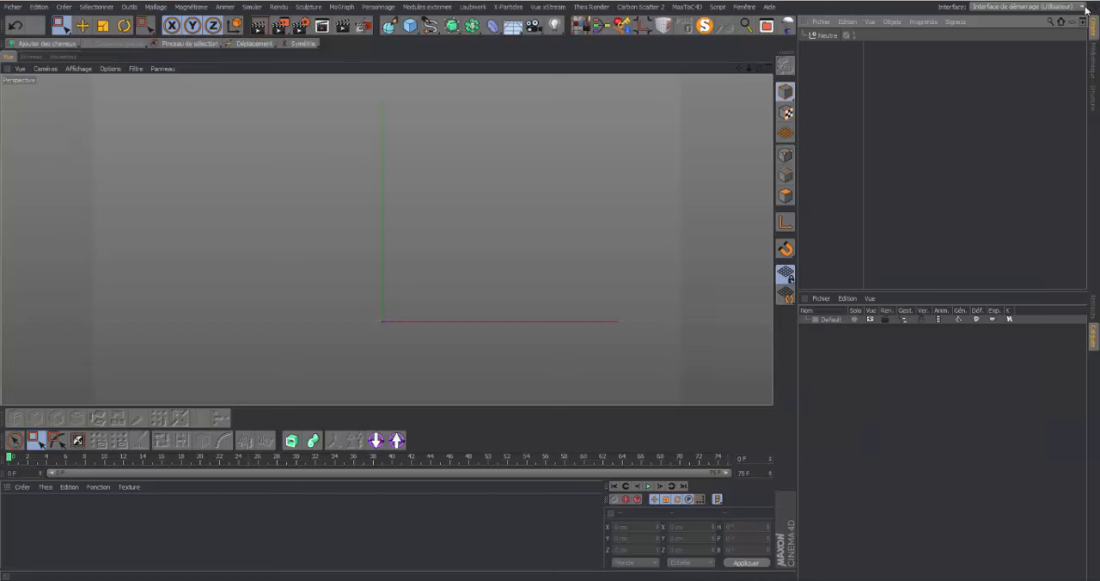
Examine the list of available layouts and the commands inside the docked Pinceau de sélection group
{"action": "left_click", "coordinate": [1086, 9]}
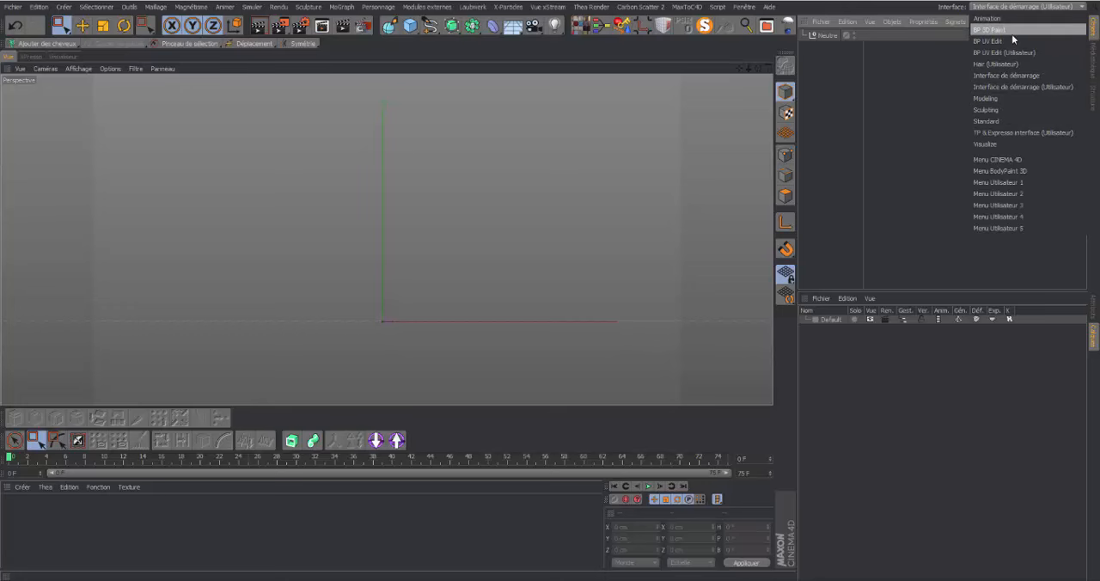
{"action": "left_click", "coordinate": [940, 119]}
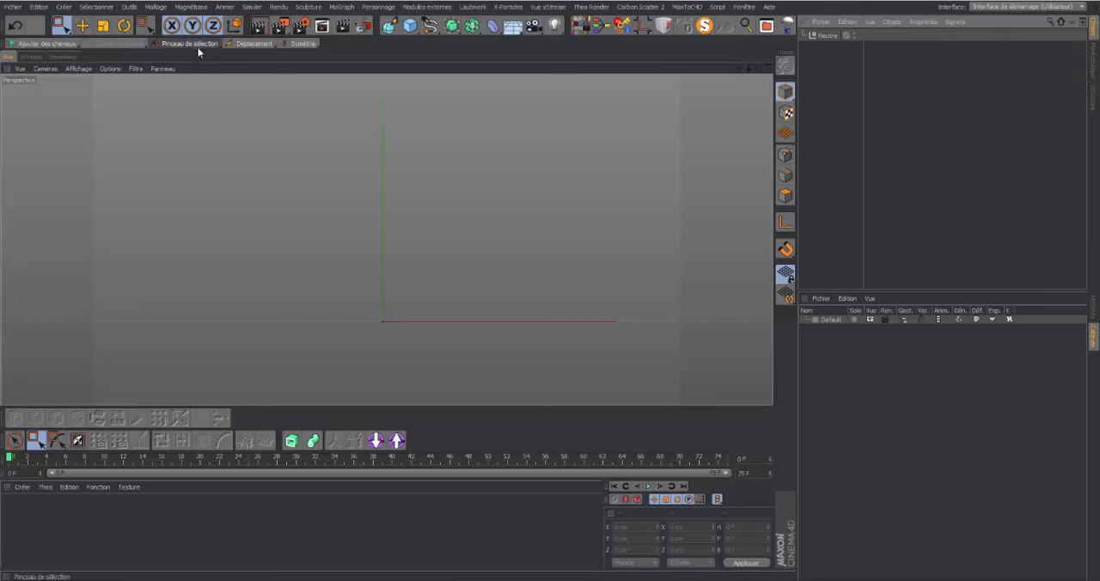
{"action": "left_click", "coordinate": [221, 44]}
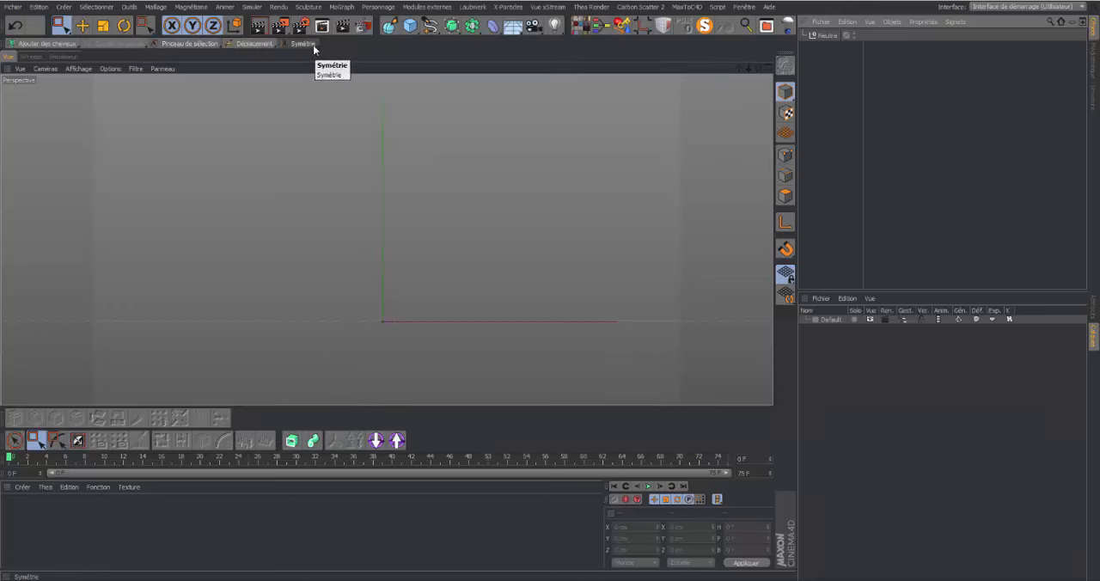
Open the Gestionnaire de sélection progressive from the Symétrie group and dock its window as a tab beside Calques
{"action": "left_click", "coordinate": [317, 44]}
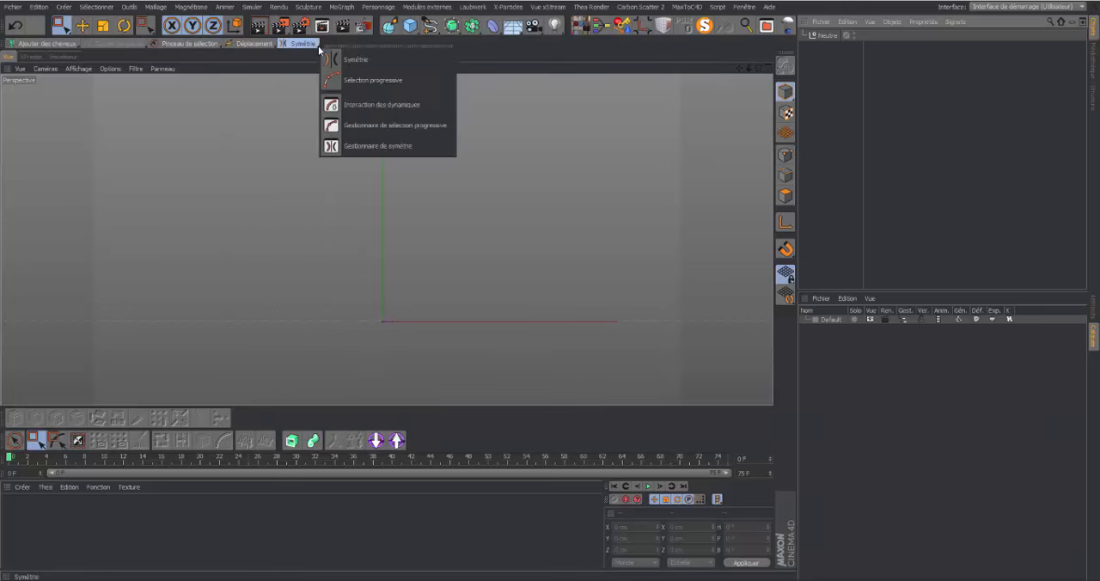
{"action": "left_click", "coordinate": [384, 126]}
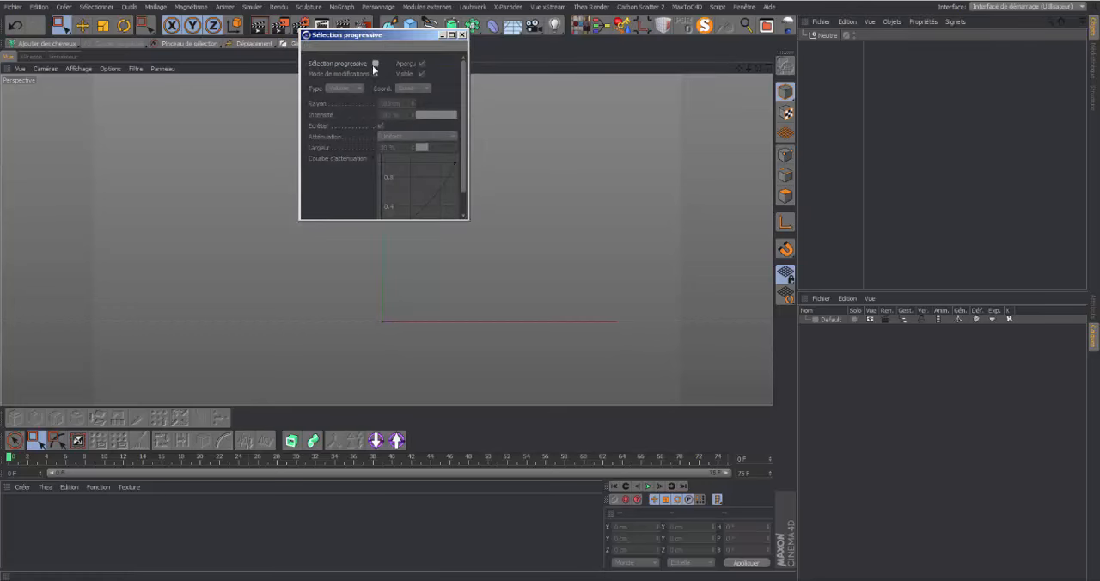
{"action": "left_click_drag", "start_coordinate": [379, 36], "coordinate": [386, 132]}
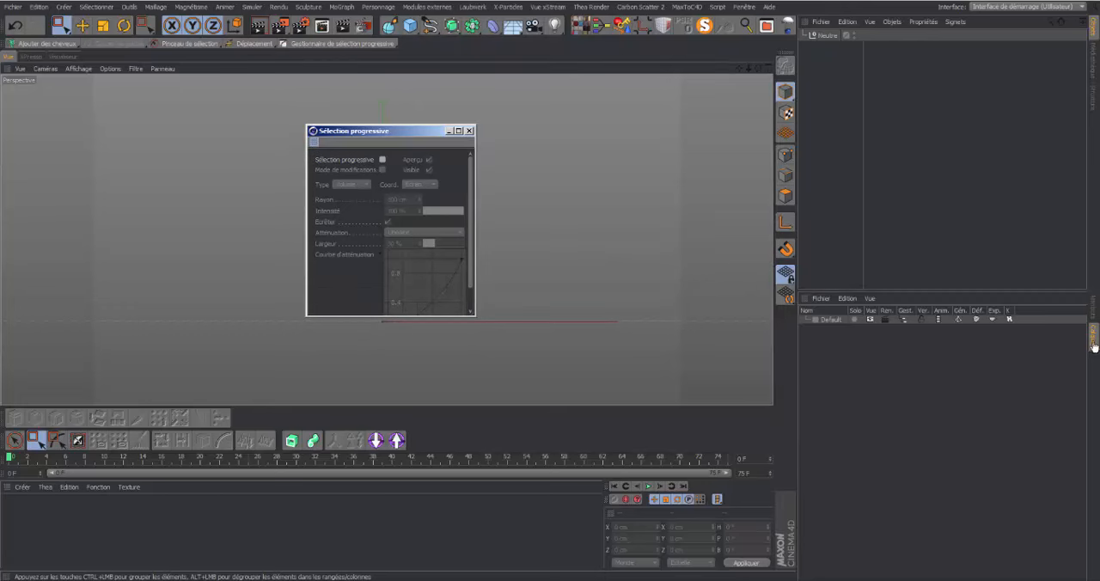
{"action": "left_click_drag", "start_coordinate": [1095, 347], "coordinate": [1095, 346]}
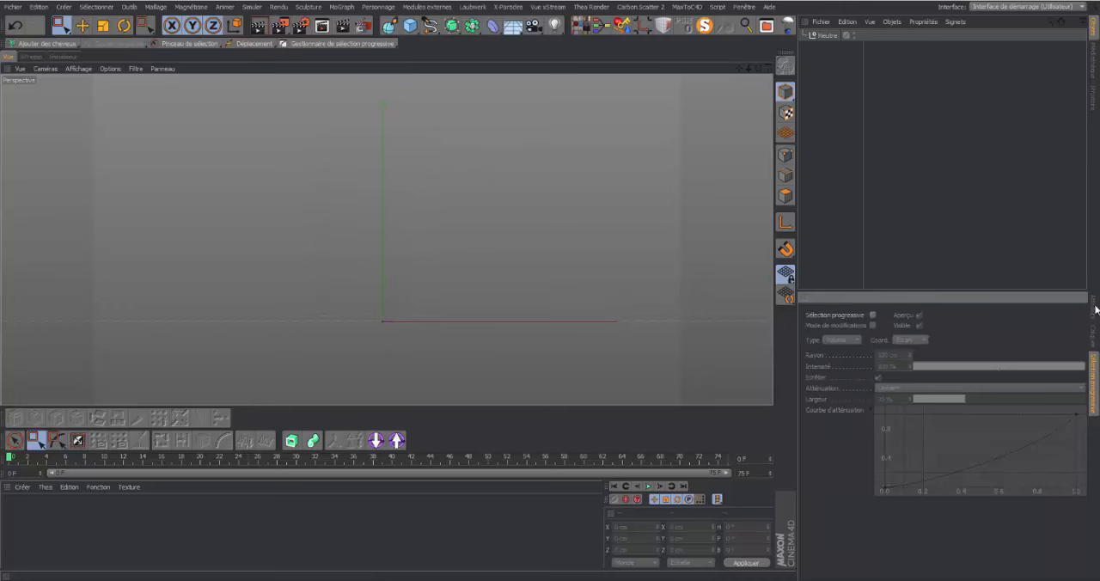
Check the docked Sélection progressive manager and bring the Attributs manager back to the front
{"action": "left_click", "coordinate": [1094, 311]}
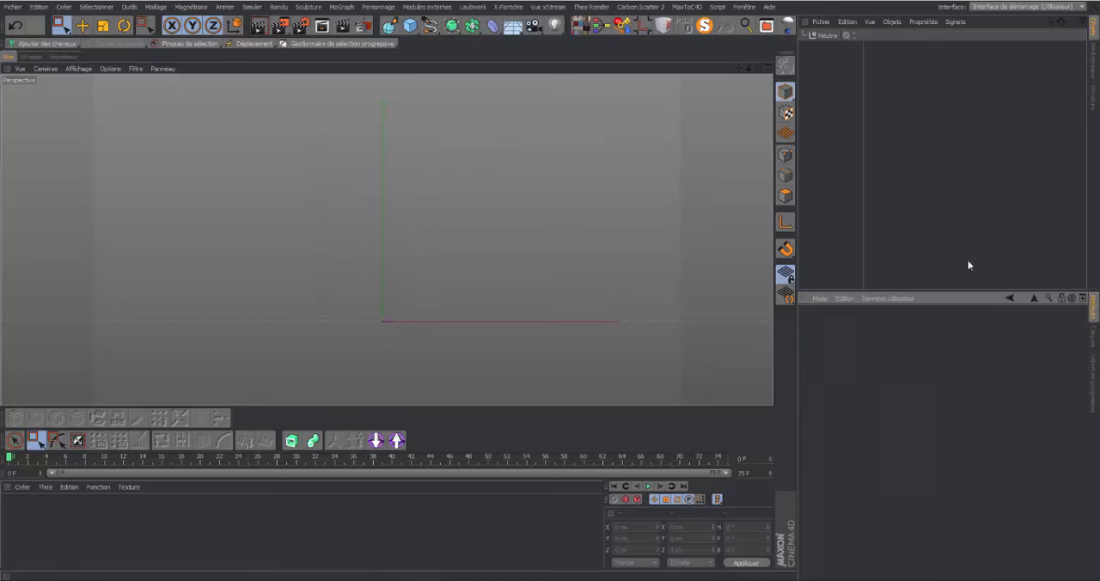
{"action": "left_click", "coordinate": [1093, 376]}
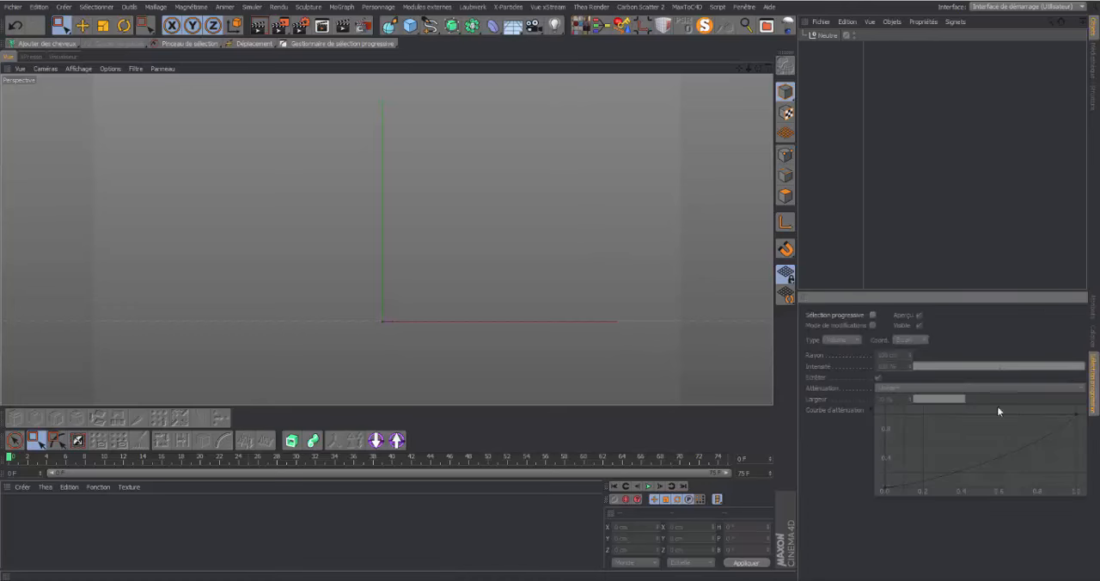
{"action": "left_click", "coordinate": [1094, 310]}
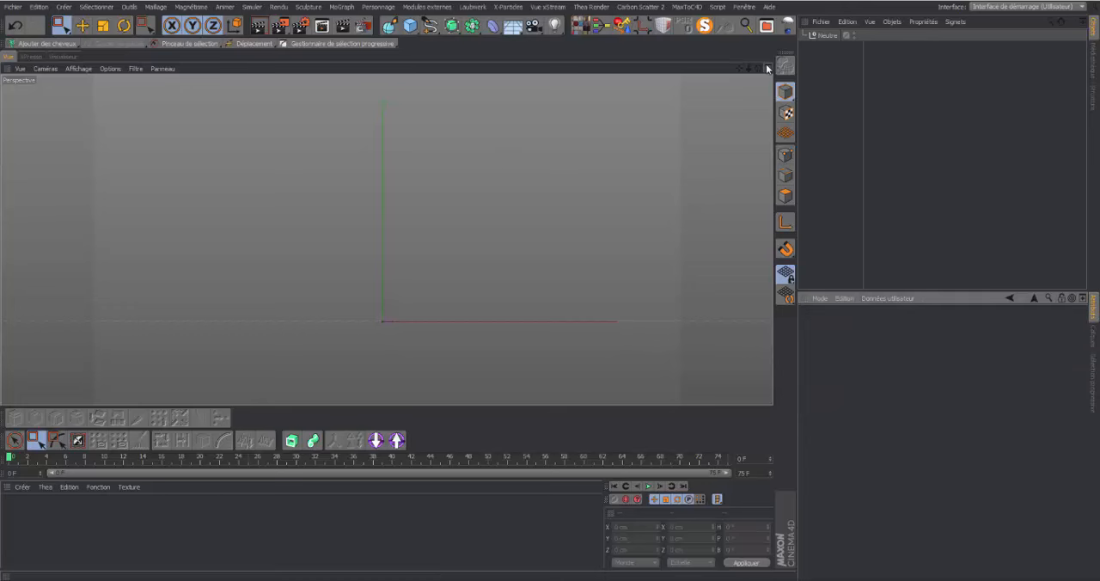
Add a Plan object to the scene and frame it at an angle in the perspective view
{"action": "left_click_drag", "start_coordinate": [759, 69], "coordinate": [755, 100]}
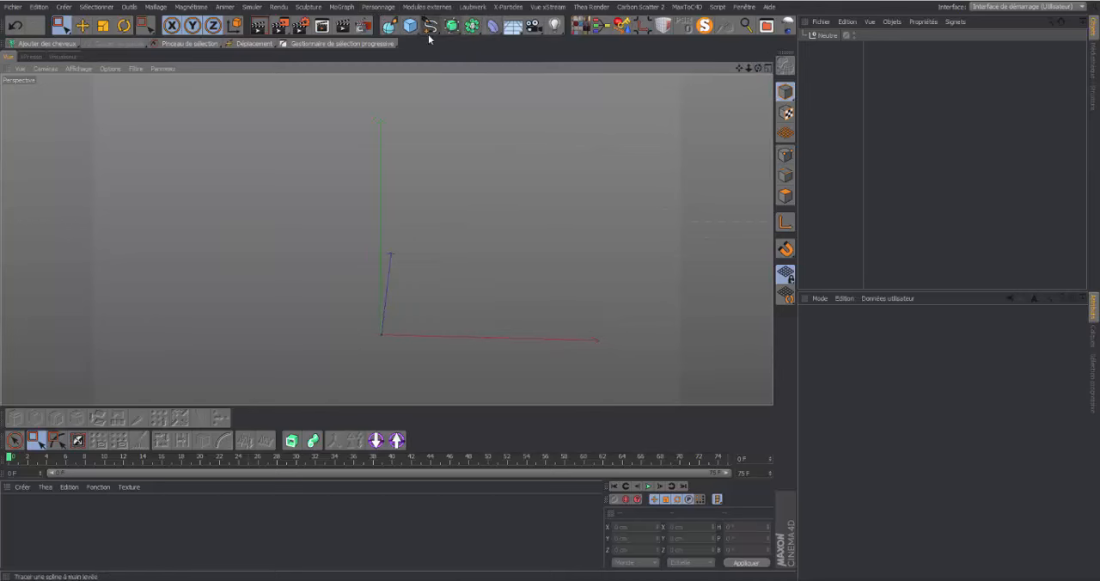
{"action": "left_click", "coordinate": [418, 32]}
{"action": "left_click", "coordinate": [520, 62]}
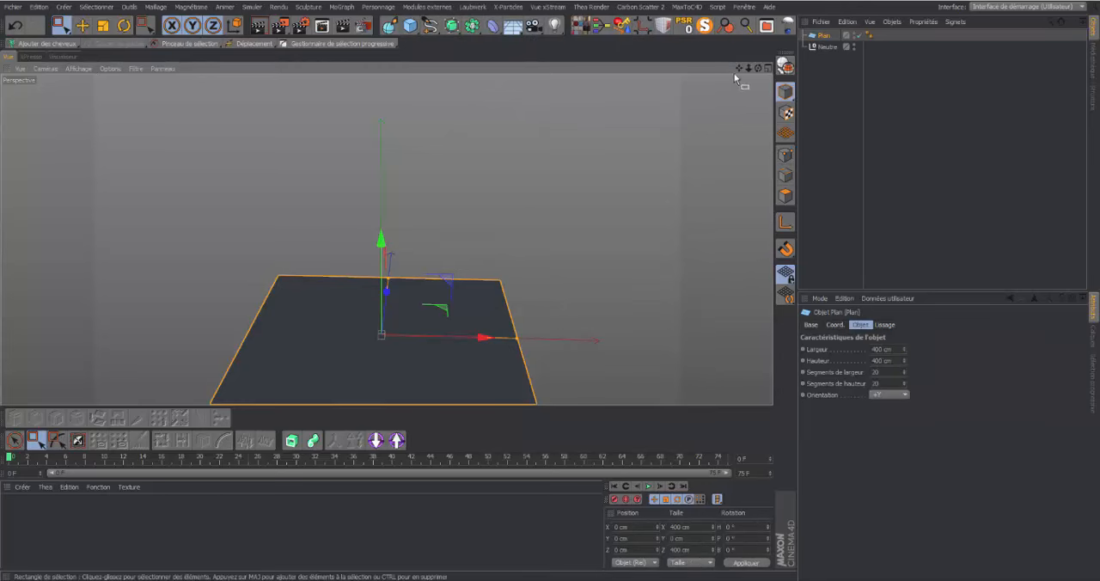
{"action": "left_click_drag", "start_coordinate": [740, 69], "coordinate": [769, 107]}
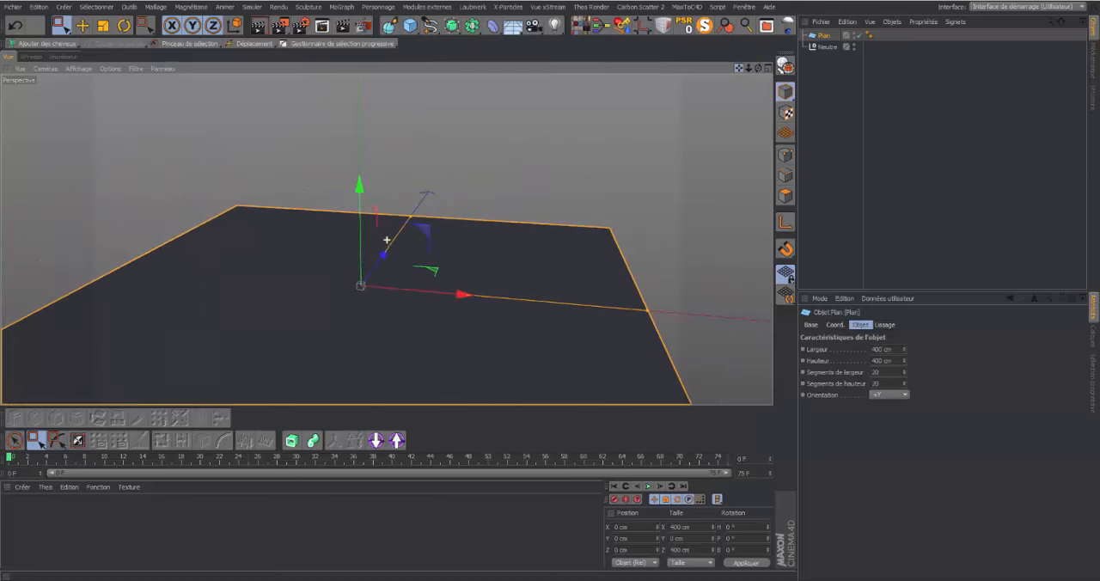
{"action": "left_click_drag", "start_coordinate": [758, 68], "coordinate": [811, 68]}
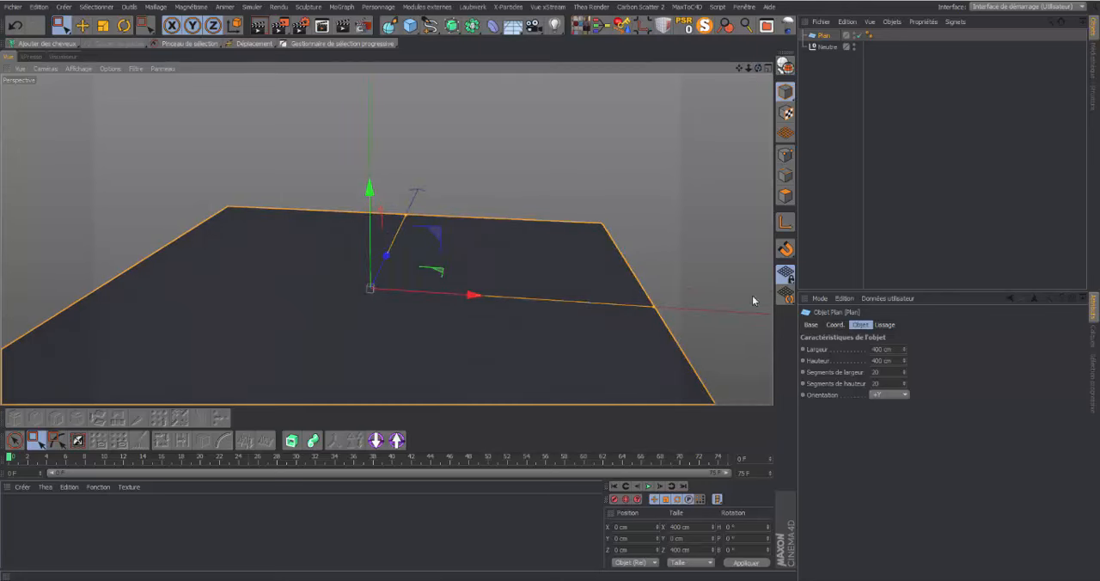
Set the plane's Largeur to 2000 cm and its Hauteur to 1500 cm
{"action": "double_click", "coordinate": [880, 349]}
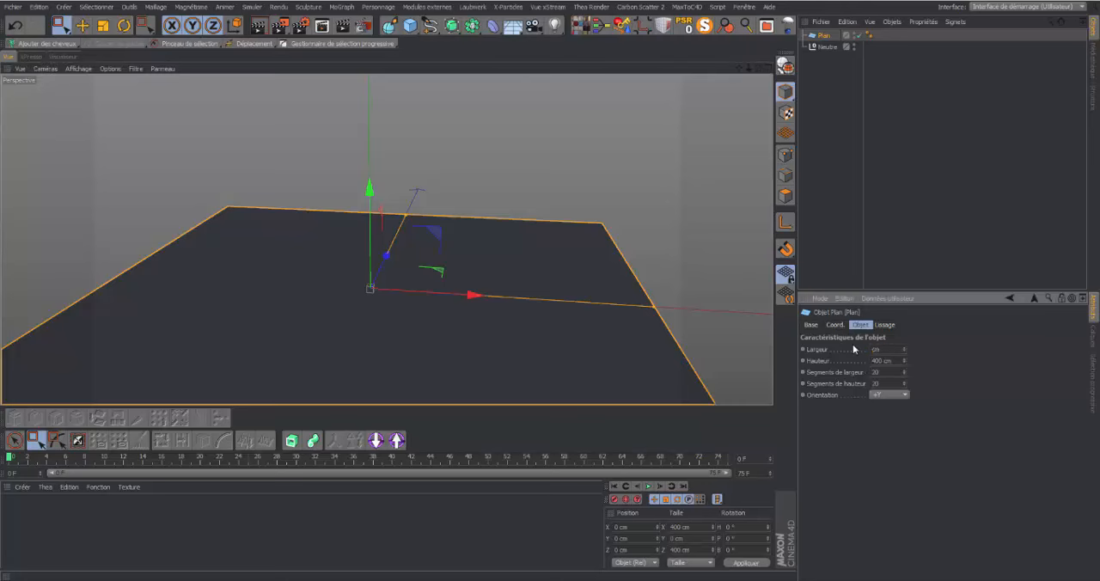
{"action": "type", "text": "2000"}
{"action": "double_click", "coordinate": [883, 360]}
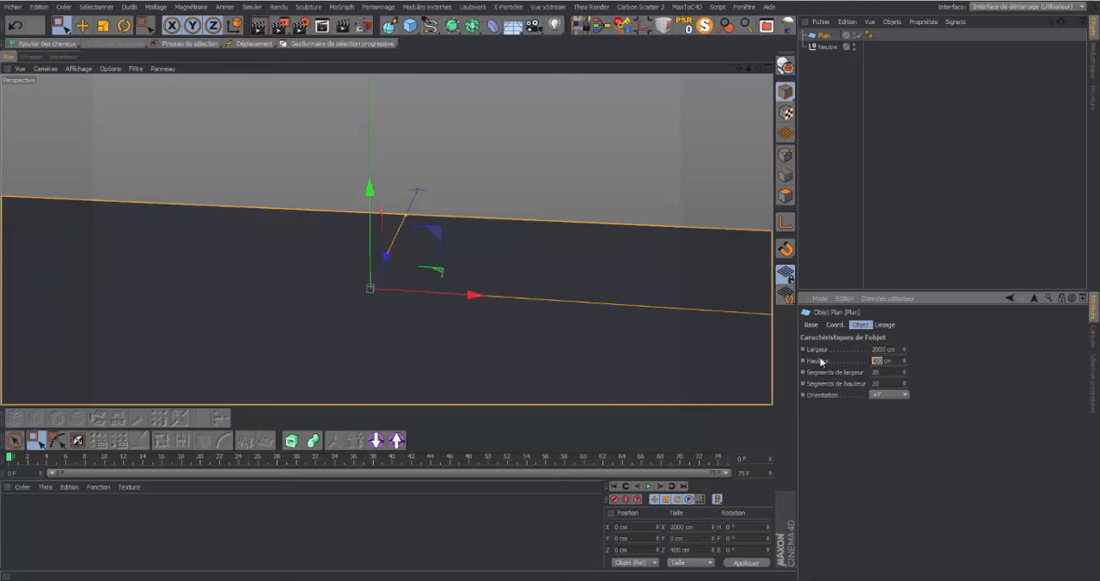
{"action": "key", "text": "BackSpace"}
{"action": "key", "text": "Return"}
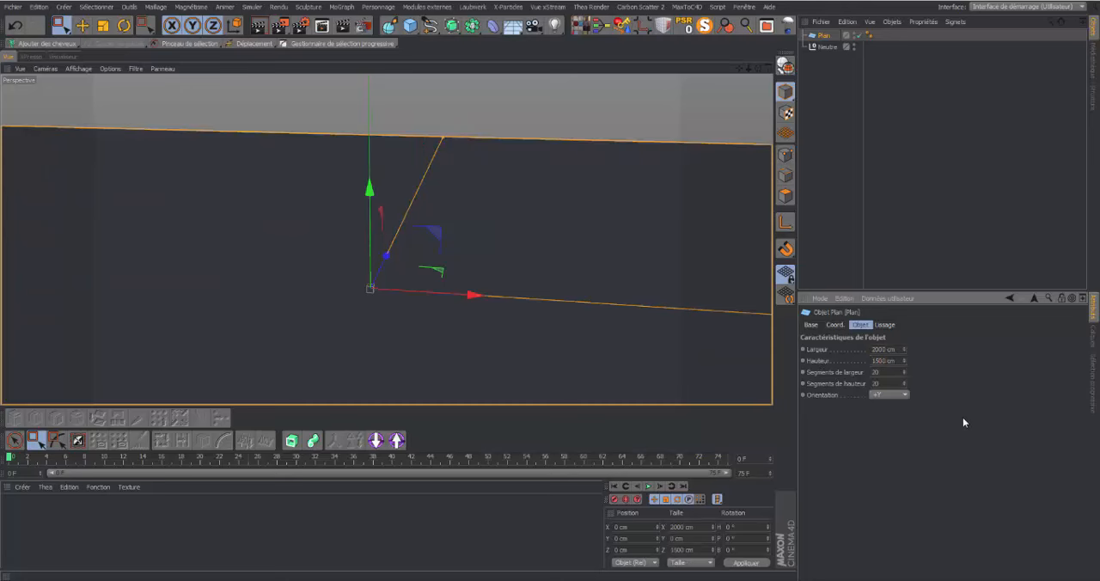
Set the perspective view's display to Ombrage de Gouraud (lignes)
{"action": "left_click_drag", "start_coordinate": [748, 68], "coordinate": [780, 72]}
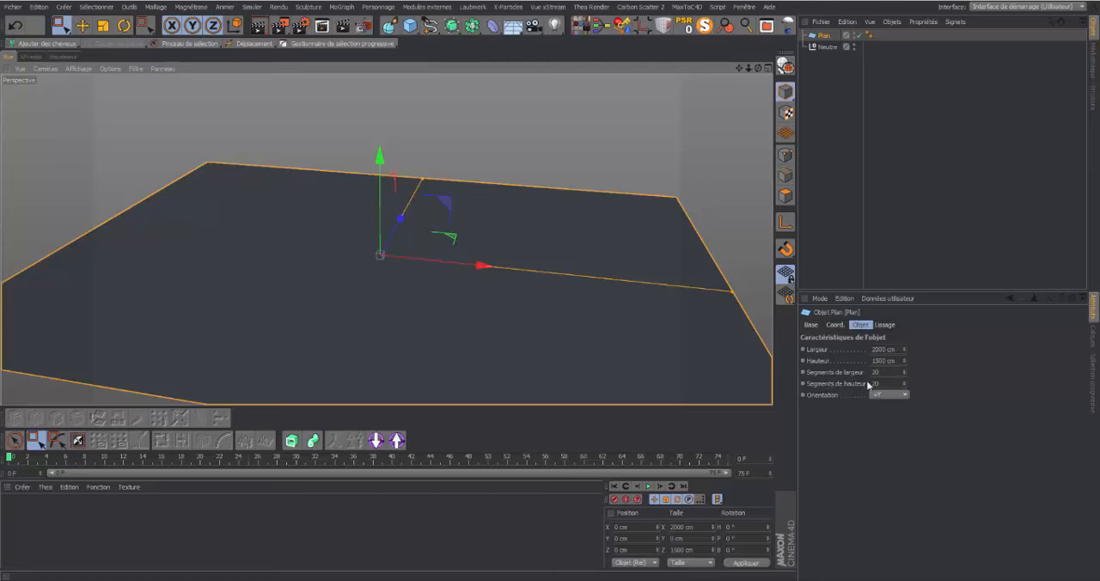
{"action": "left_click", "coordinate": [89, 68]}
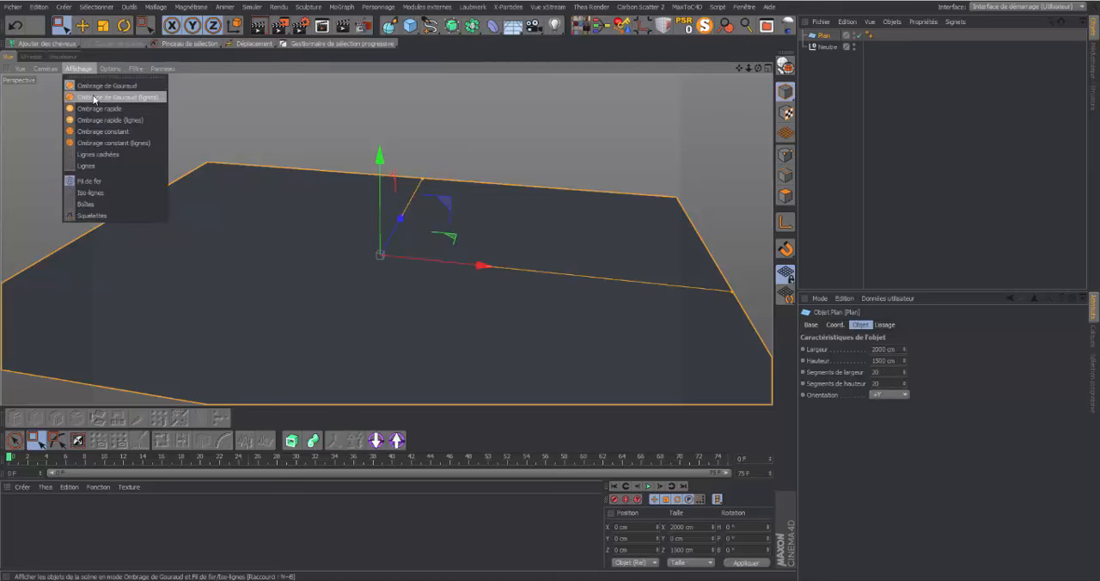
{"action": "left_click", "coordinate": [94, 93]}
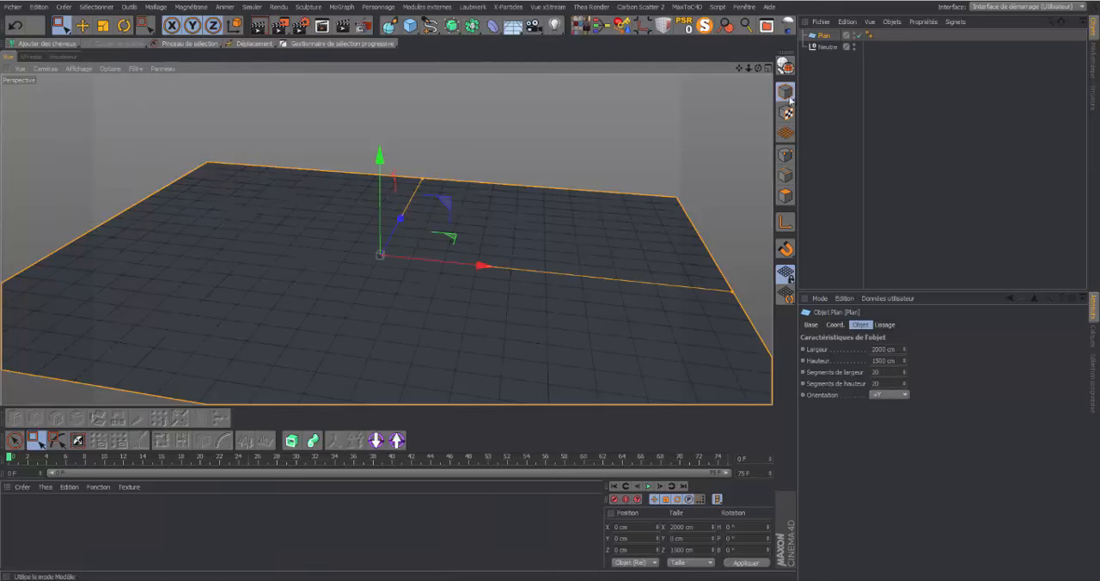
Set the plane's Segments de largeur and Segments de hauteur to 40 each
{"action": "mouse_move", "coordinate": [758, 68]}
{"action": "left_mouse_down"}
{"action": "mouse_move", "coordinate": [739, 93]}
{"action": "mouse_move", "coordinate": [752, 91]}
{"action": "left_mouse_up"}
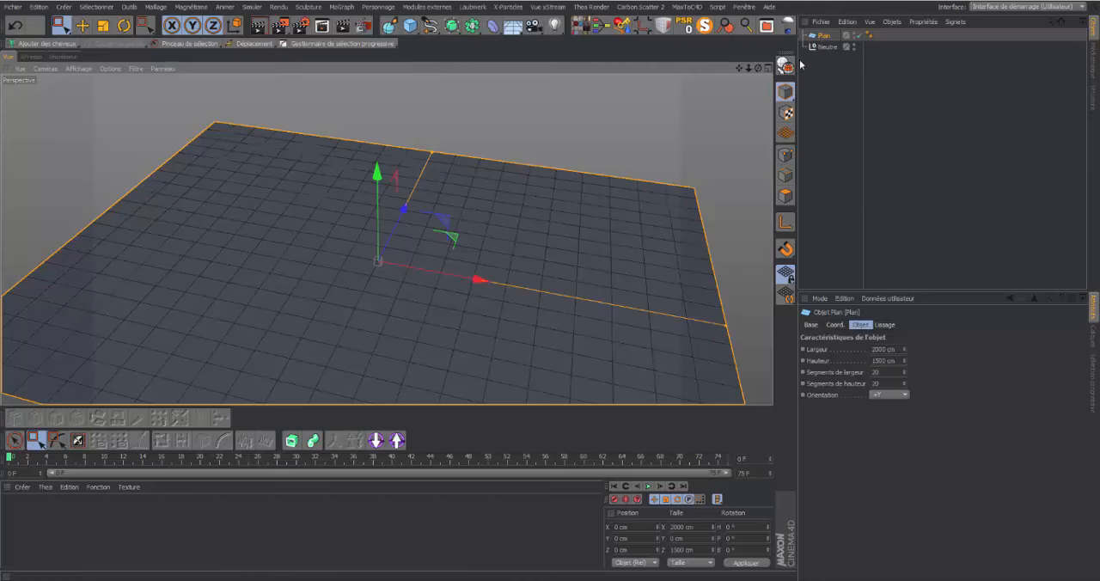
{"action": "left_click", "coordinate": [786, 154]}
{"action": "left_click_drag", "start_coordinate": [758, 68], "coordinate": [760, 72]}
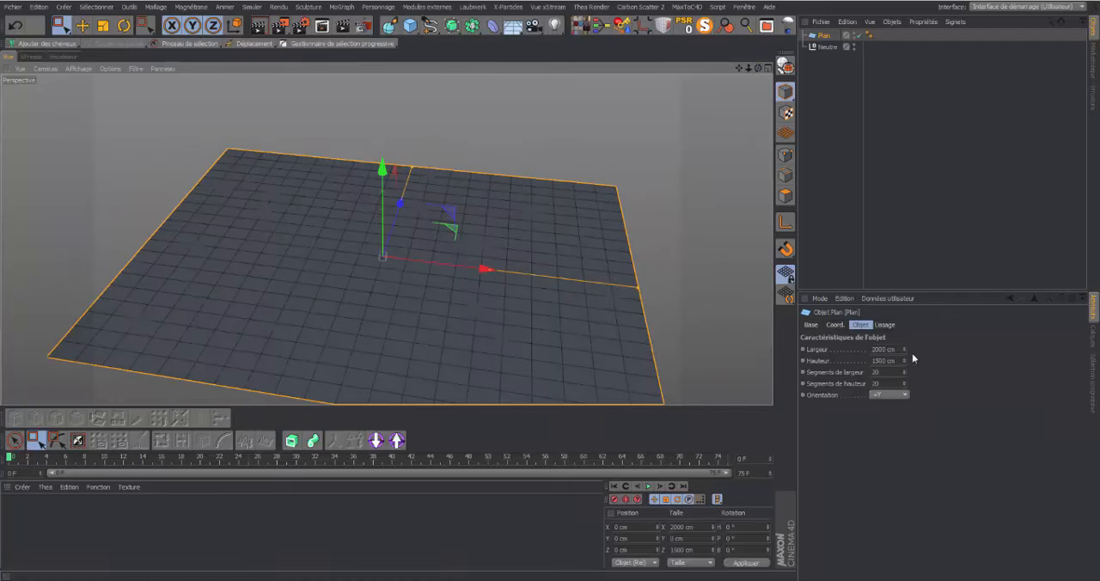
{"action": "double_click", "coordinate": [884, 372]}
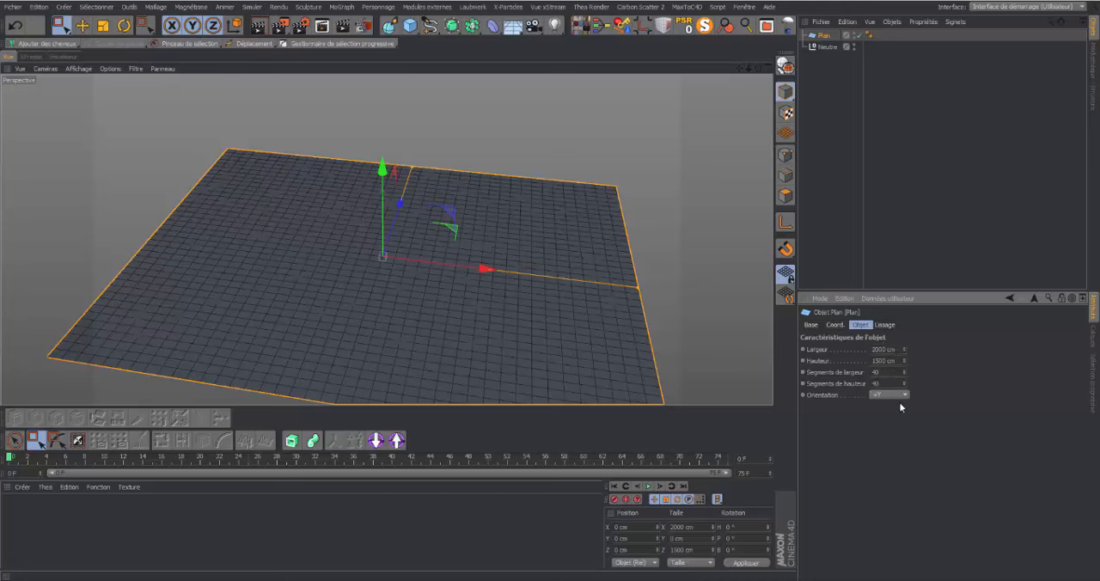
Delete the Neutre object from the scene
{"action": "left_click_drag", "start_coordinate": [758, 68], "coordinate": [758, 67]}
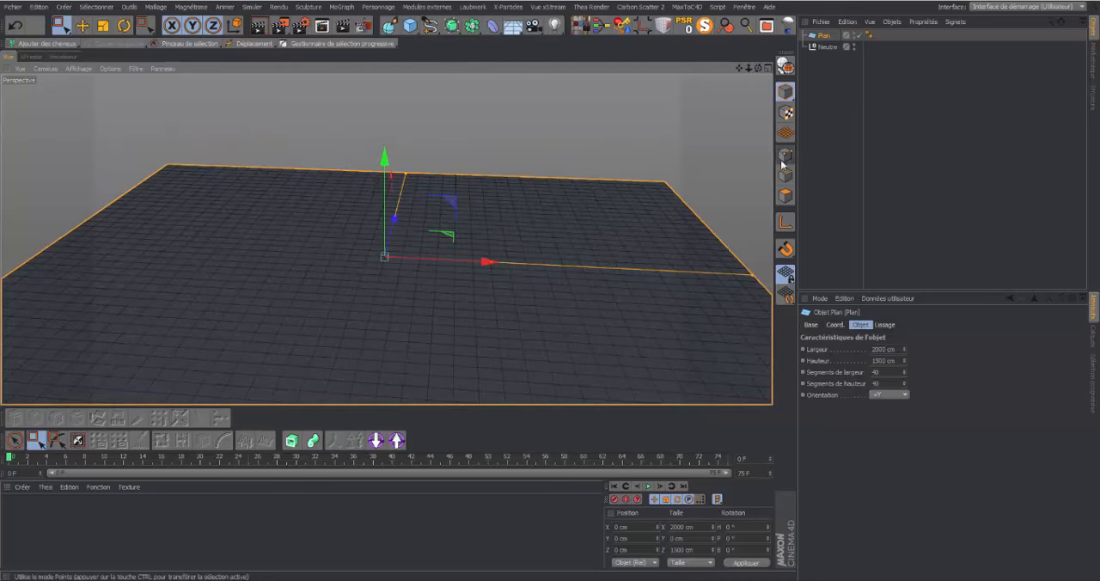
{"action": "left_click", "coordinate": [824, 48]}
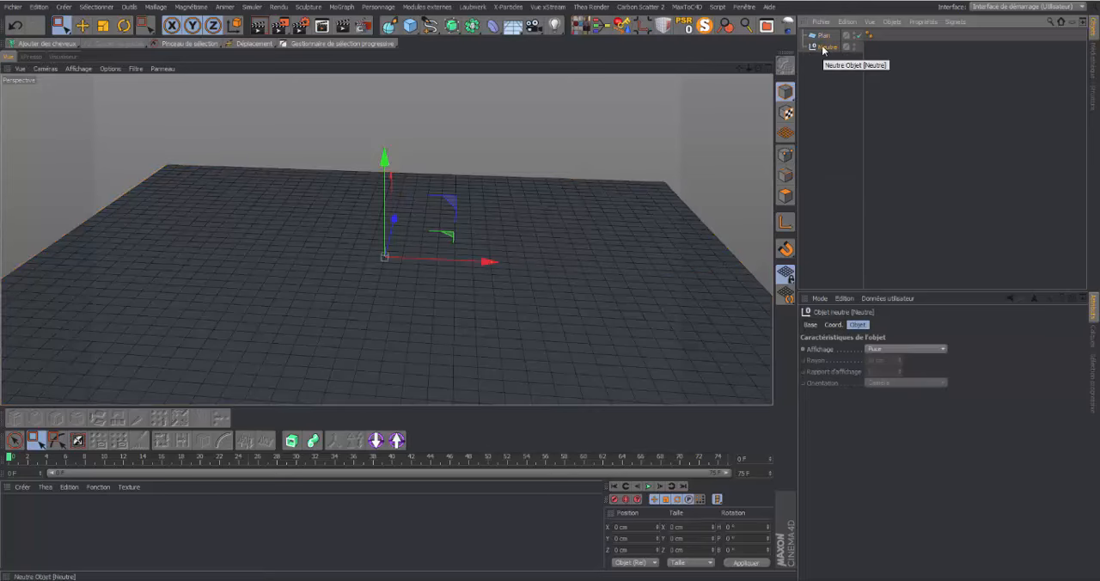
{"action": "key", "text": "Delete"}
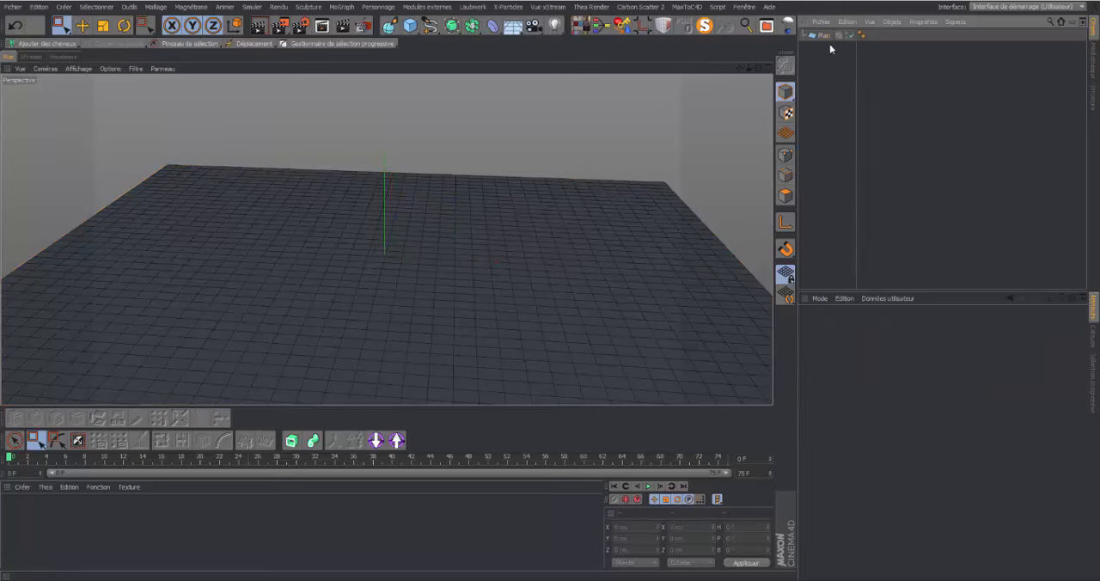
Convert the Plan object into an editable polygon object
{"action": "left_click", "coordinate": [823, 36]}
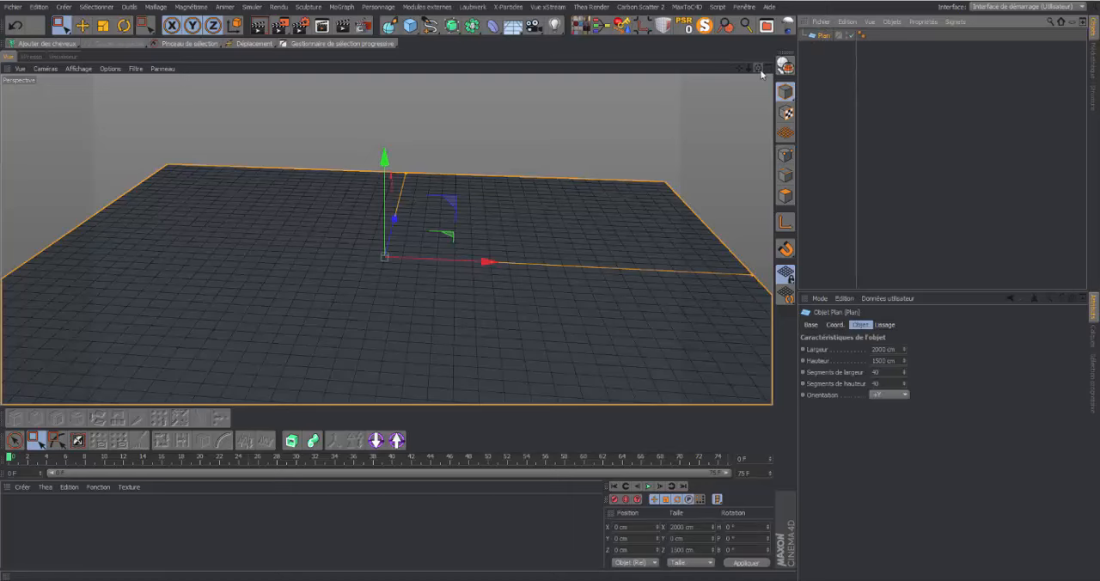
{"action": "left_click_drag", "start_coordinate": [758, 68], "coordinate": [671, 101]}
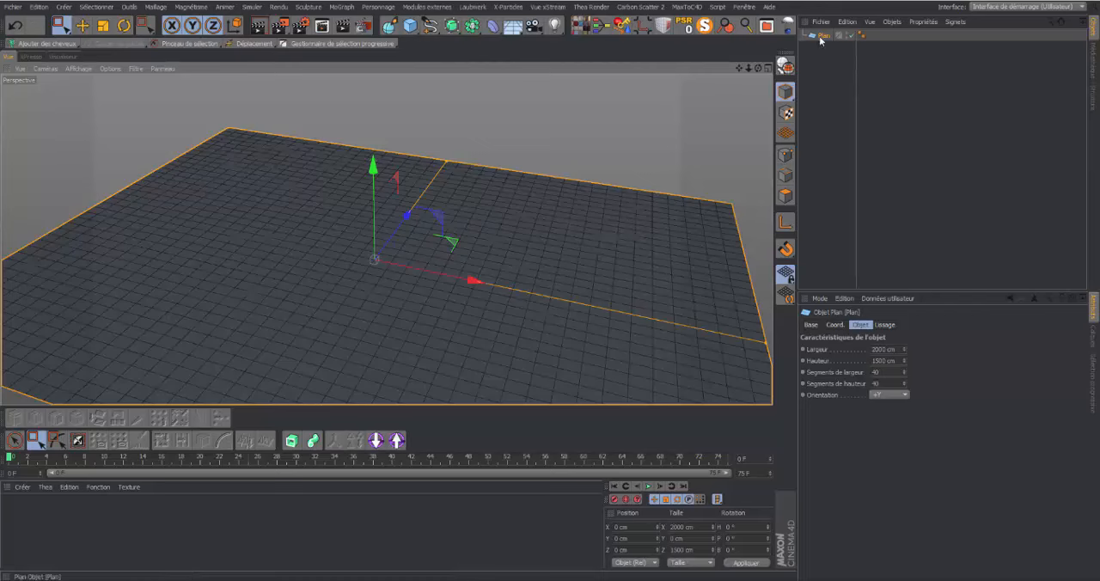
{"action": "left_click", "coordinate": [784, 64]}
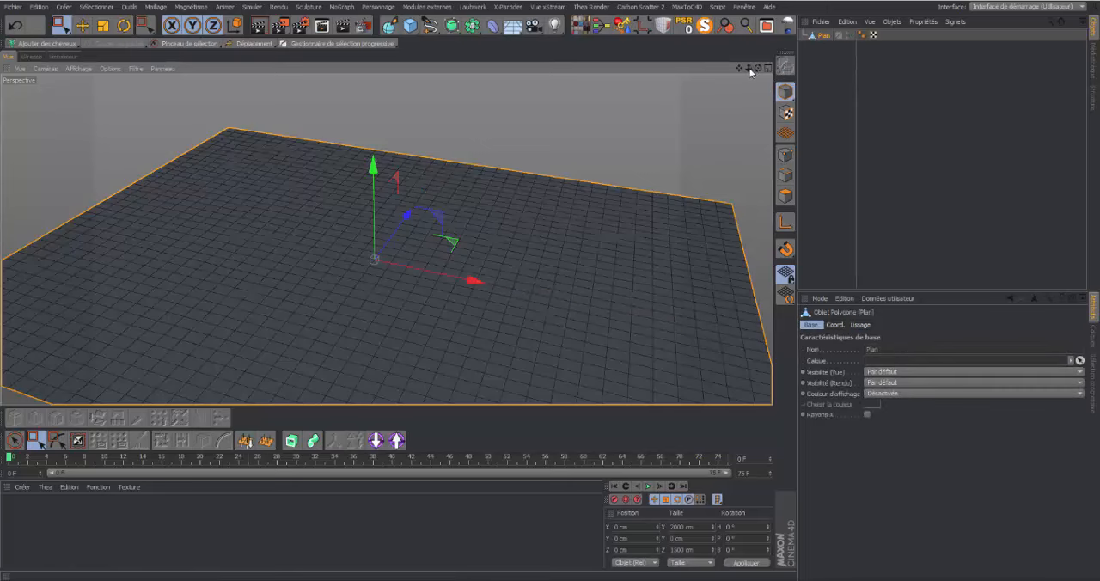
Add hair (Ajouter des cheveux) to the editable plane
{"action": "left_click_drag", "start_coordinate": [758, 68], "coordinate": [827, 67]}
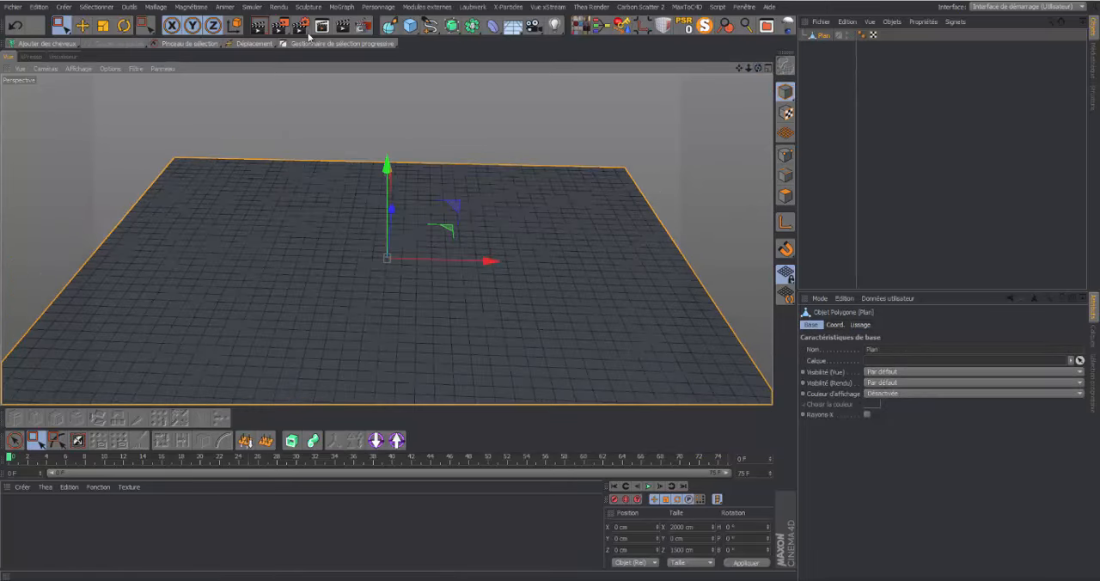
{"action": "left_click", "coordinate": [74, 44]}
{"action": "left_click", "coordinate": [101, 60]}
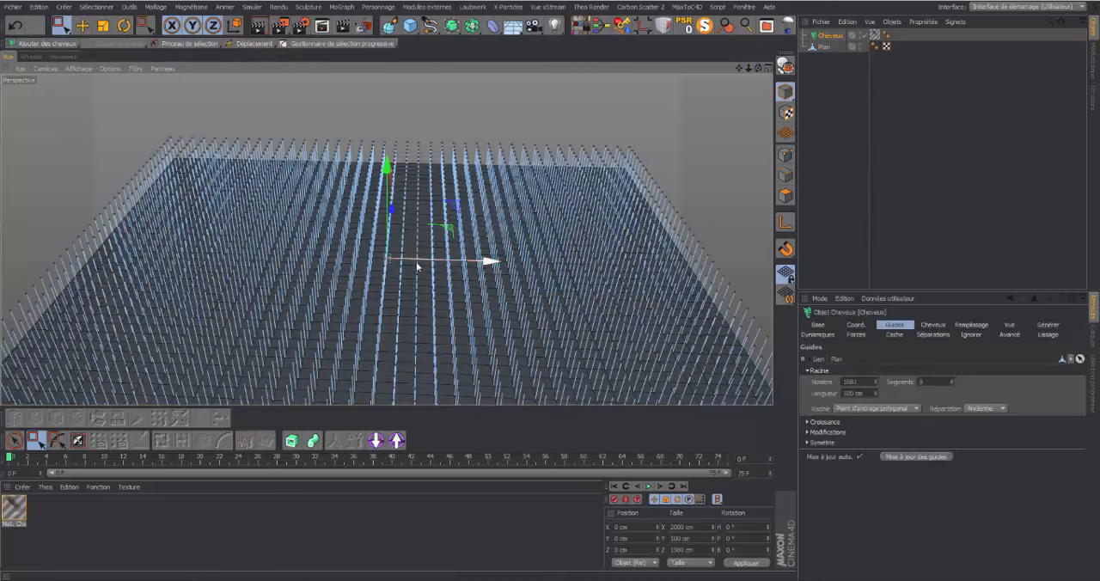
Open the Mat. Cheveux material and set the first knot of its Couleur gradient to a muted green, RGB 69, 91, 70
{"action": "double_click", "coordinate": [14, 510]}
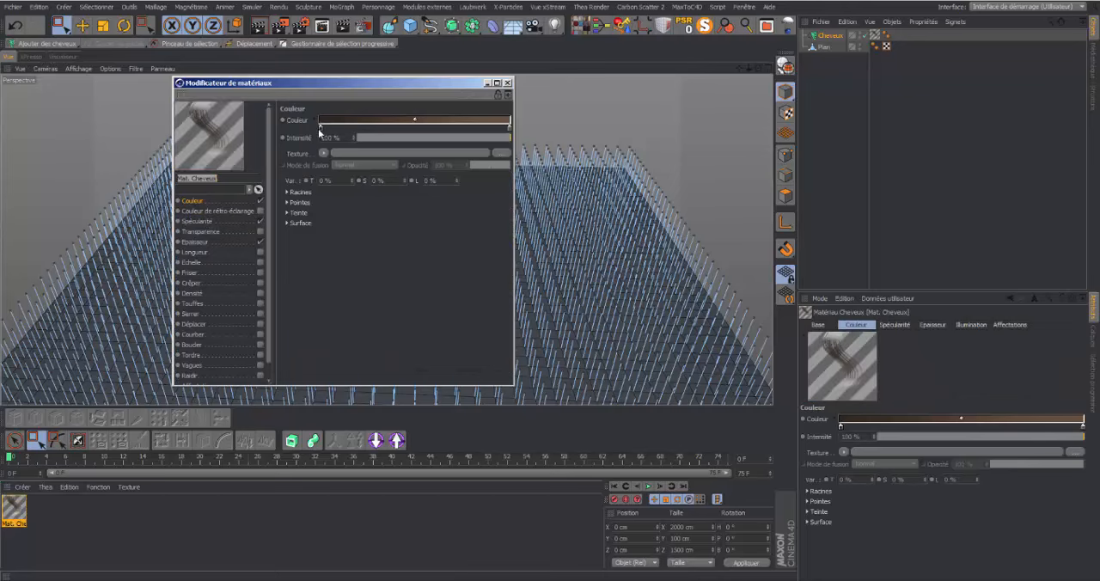
{"action": "double_click", "coordinate": [319, 126]}
{"action": "left_click", "coordinate": [328, 83]}
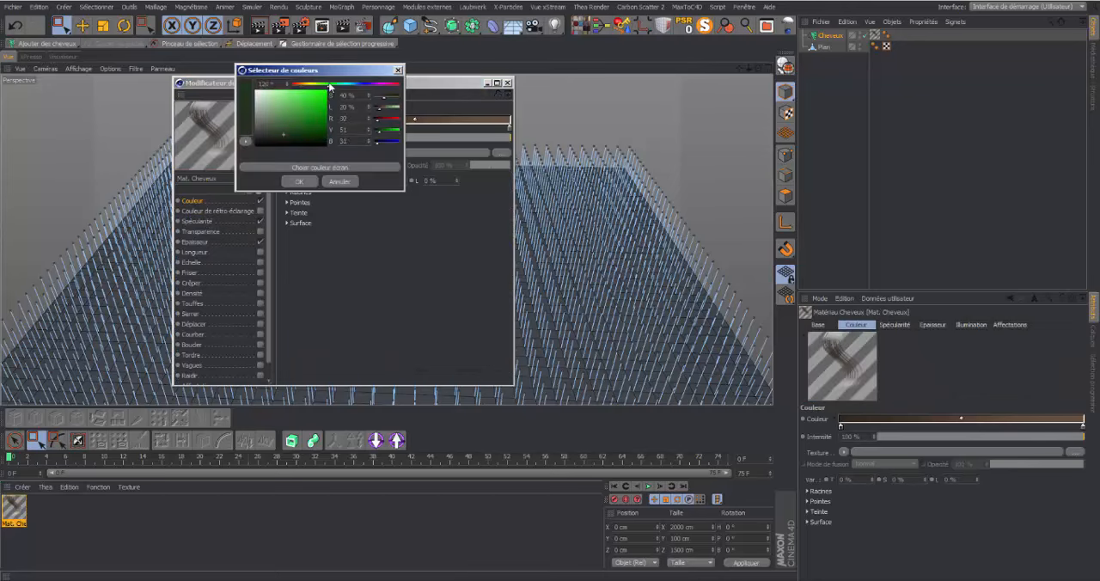
{"action": "left_click_drag", "start_coordinate": [280, 127], "coordinate": [273, 131]}
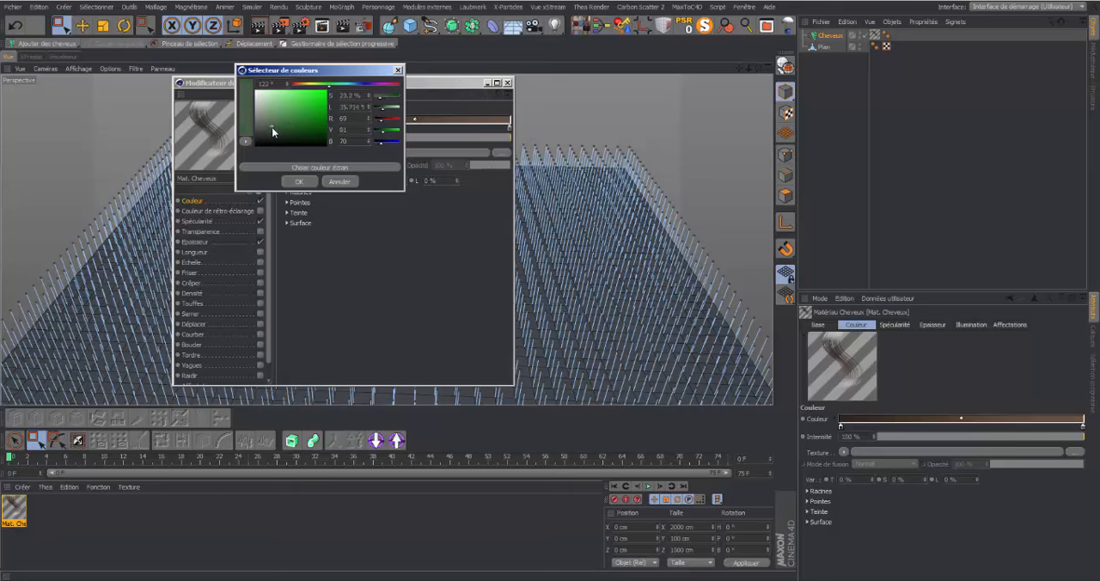
{"action": "left_click", "coordinate": [299, 181]}
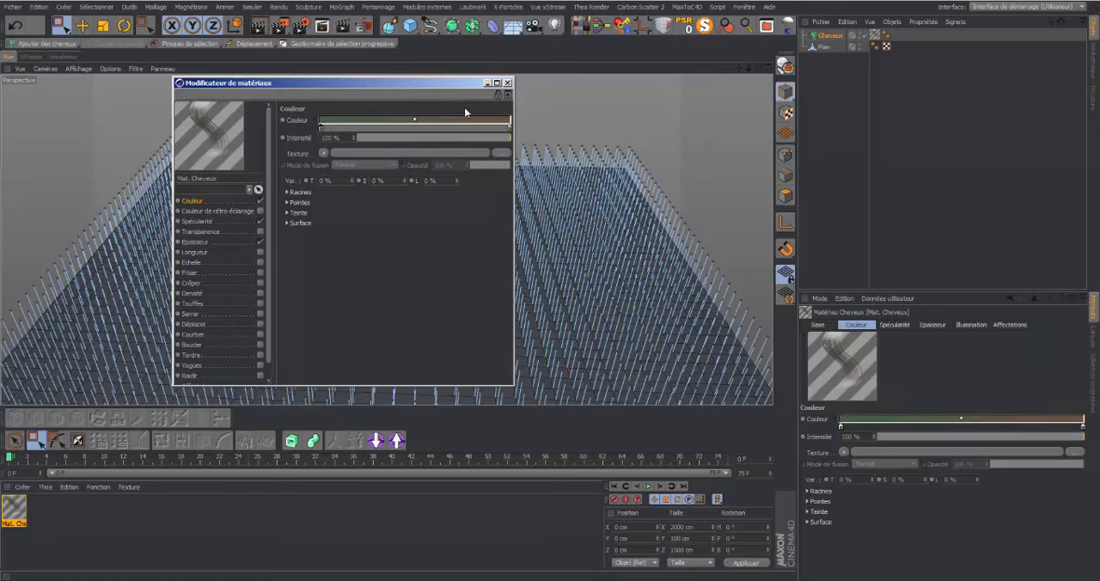
Set the end knot of the hair material's Couleur gradient to a dark green, RGB 35, 62, 30
{"action": "double_click", "coordinate": [509, 127]}
{"action": "left_click", "coordinate": [514, 83]}
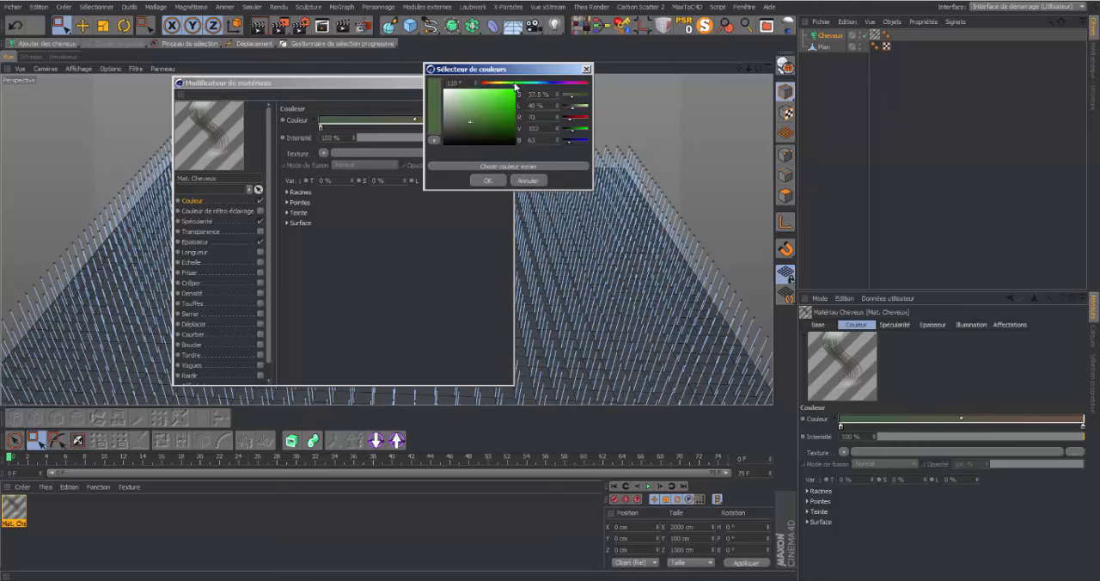
{"action": "left_click_drag", "start_coordinate": [494, 118], "coordinate": [481, 133]}
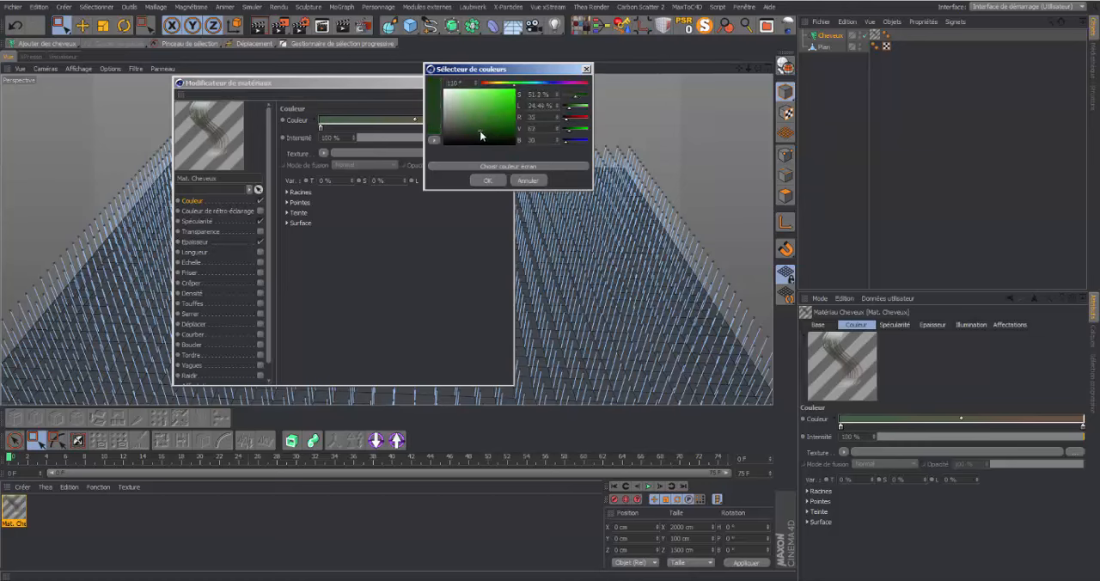
{"action": "left_click", "coordinate": [486, 180]}
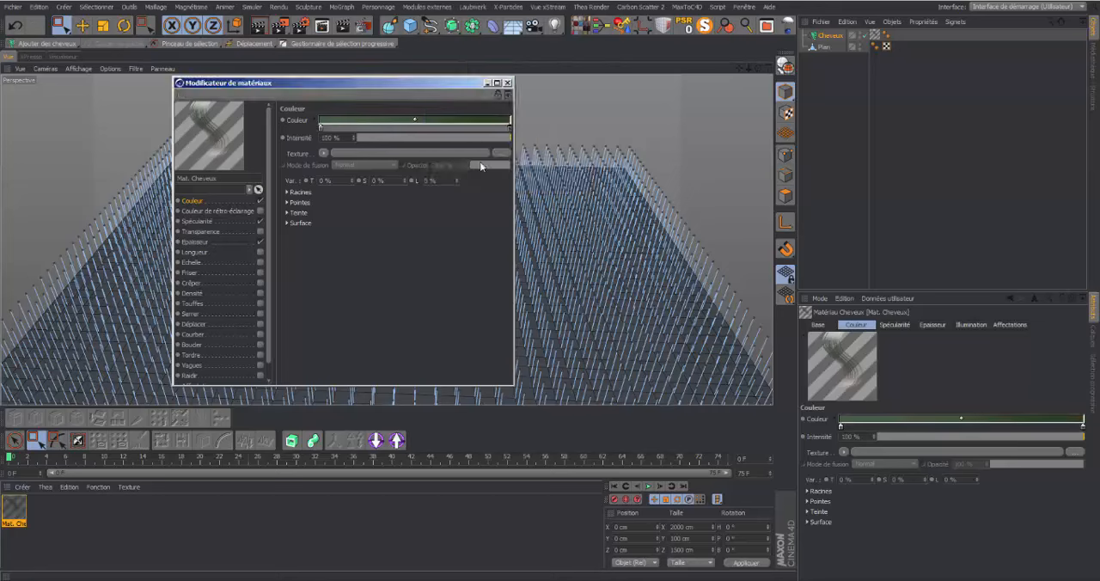
In the hair material's Spécularité channel, set the primary Intensité to 12 % and Netteté to 10
{"action": "left_click", "coordinate": [205, 221]}
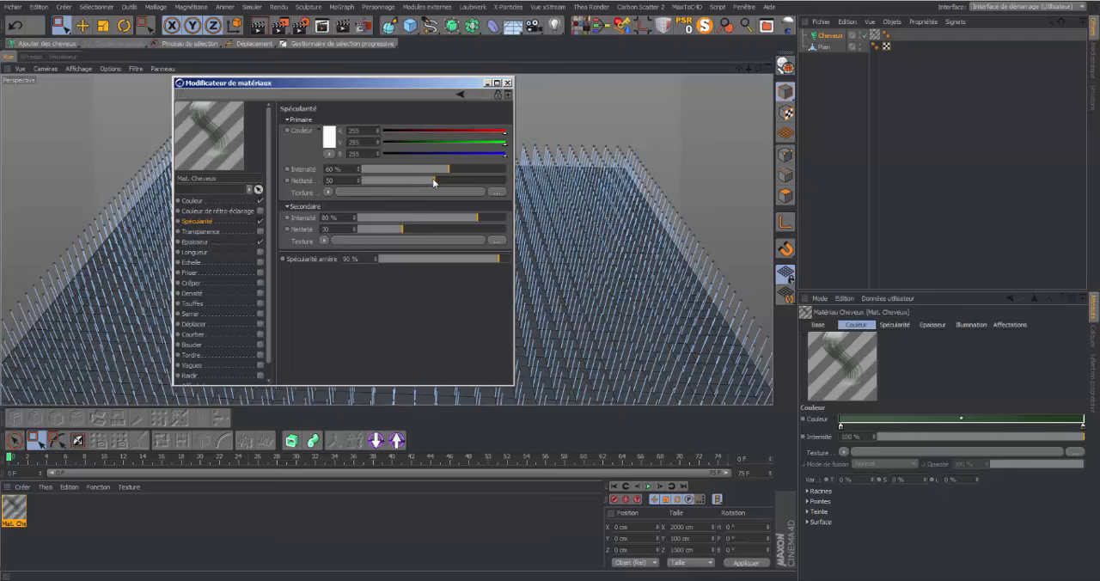
{"action": "left_click_drag", "start_coordinate": [437, 182], "coordinate": [352, 182]}
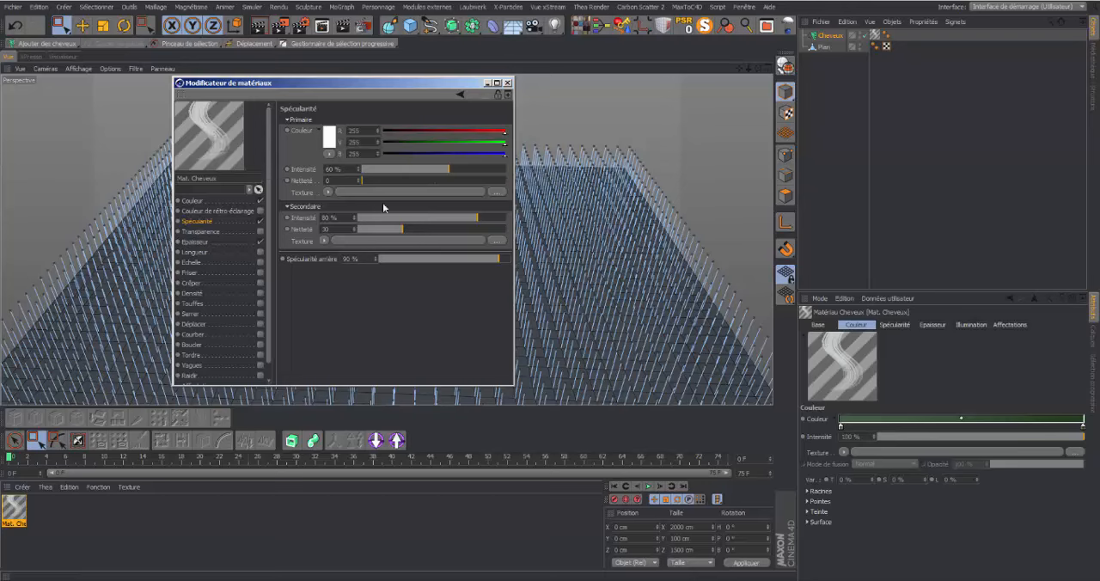
{"action": "left_click_drag", "start_coordinate": [364, 181], "coordinate": [515, 185]}
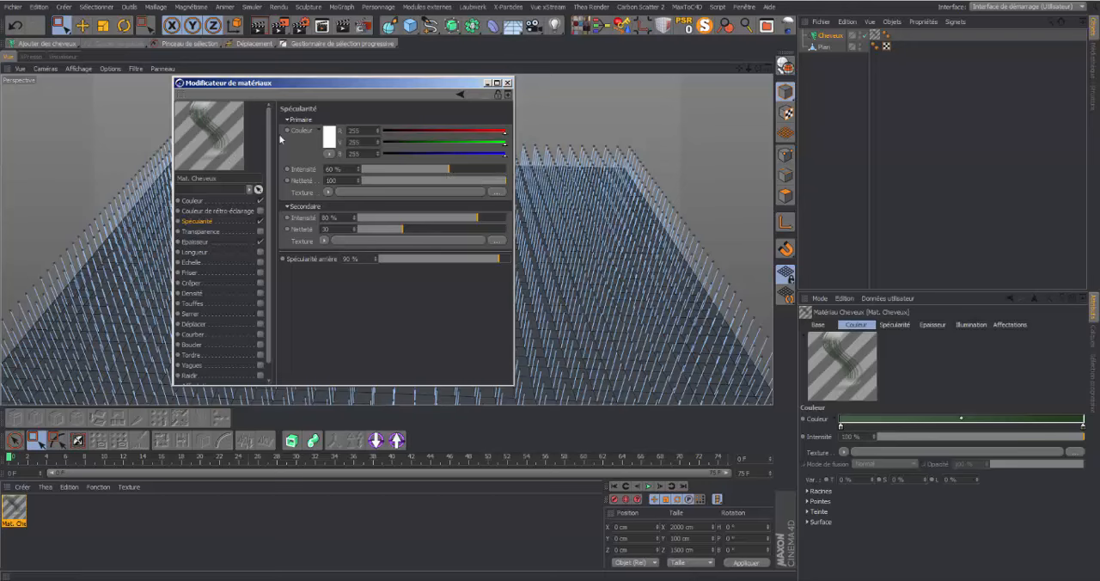
{"action": "left_click_drag", "start_coordinate": [448, 169], "coordinate": [480, 173]}
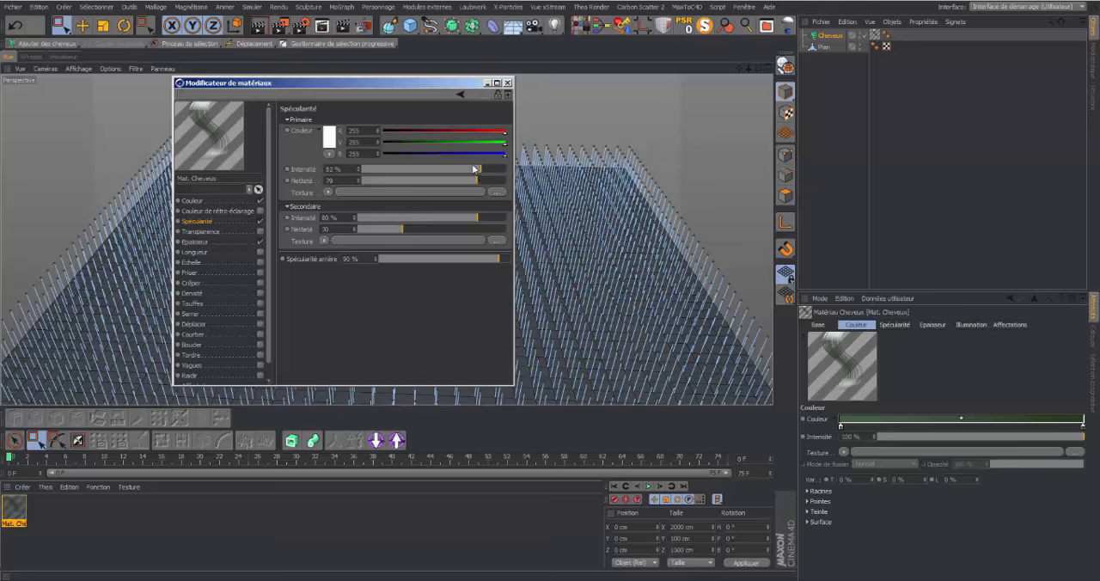
{"action": "left_click", "coordinate": [378, 171]}
{"action": "left_click_drag", "start_coordinate": [380, 180], "coordinate": [375, 182]}
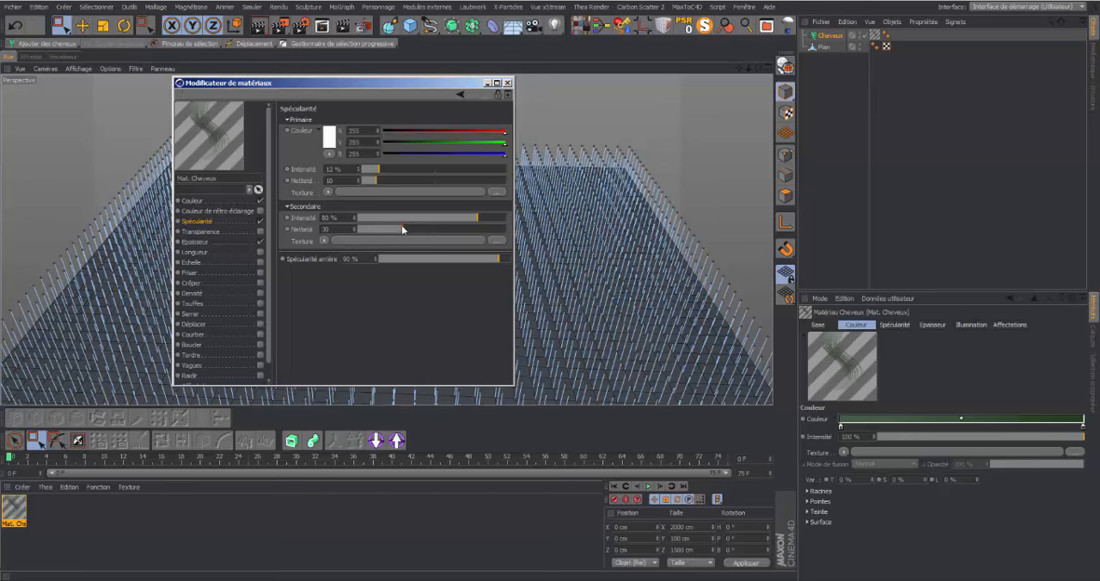
Set the secondary specular Intensité to 23 % and Netteté to 18, and the Spécularité arrière to 42 %
{"action": "left_click_drag", "start_coordinate": [399, 219], "coordinate": [385, 230]}
{"action": "left_click_drag", "start_coordinate": [493, 259], "coordinate": [435, 262]}
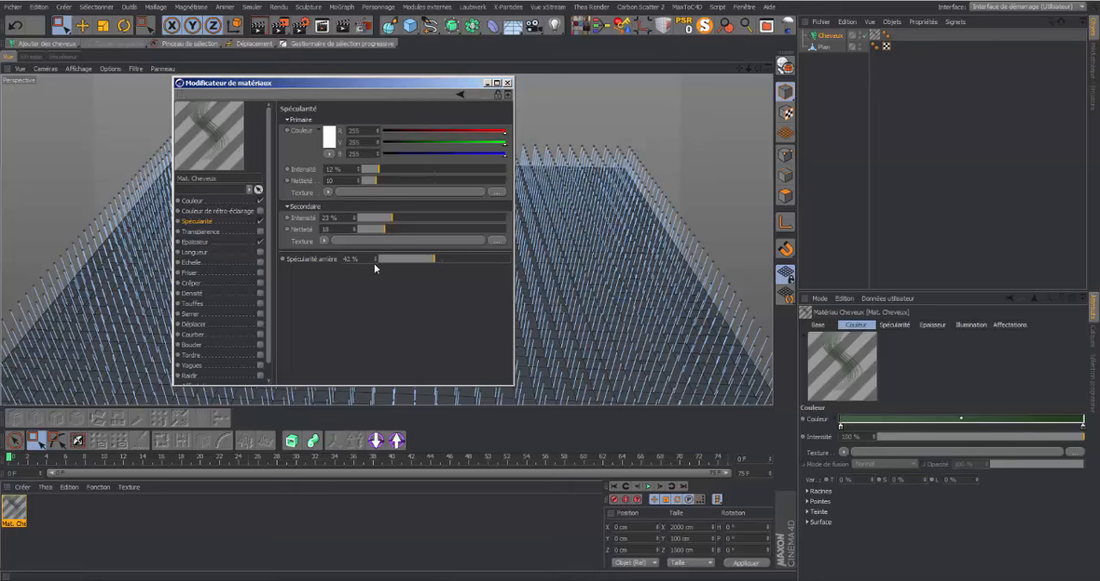
Check the hair material's Epaisseur settings, close the material editor and render the perspective view
{"action": "left_click", "coordinate": [193, 243]}
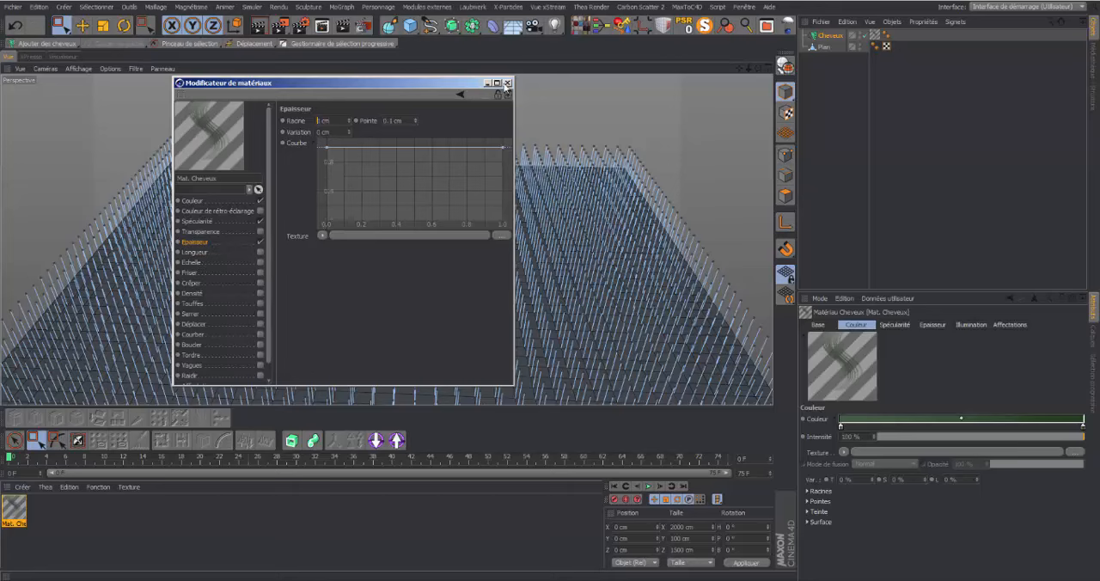
{"action": "left_click", "coordinate": [507, 83]}
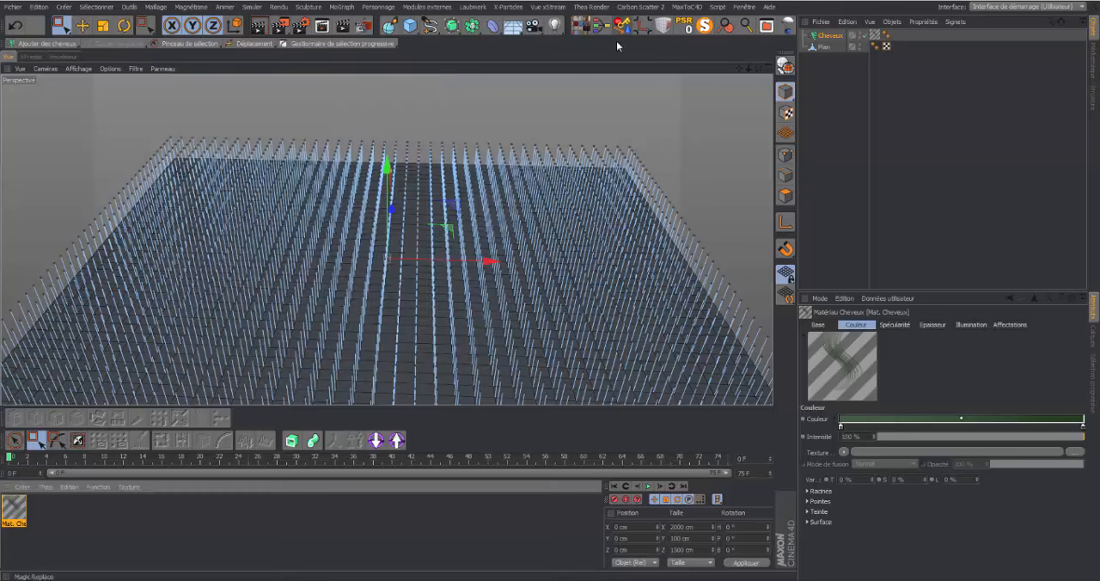
{"action": "left_click", "coordinate": [256, 25]}
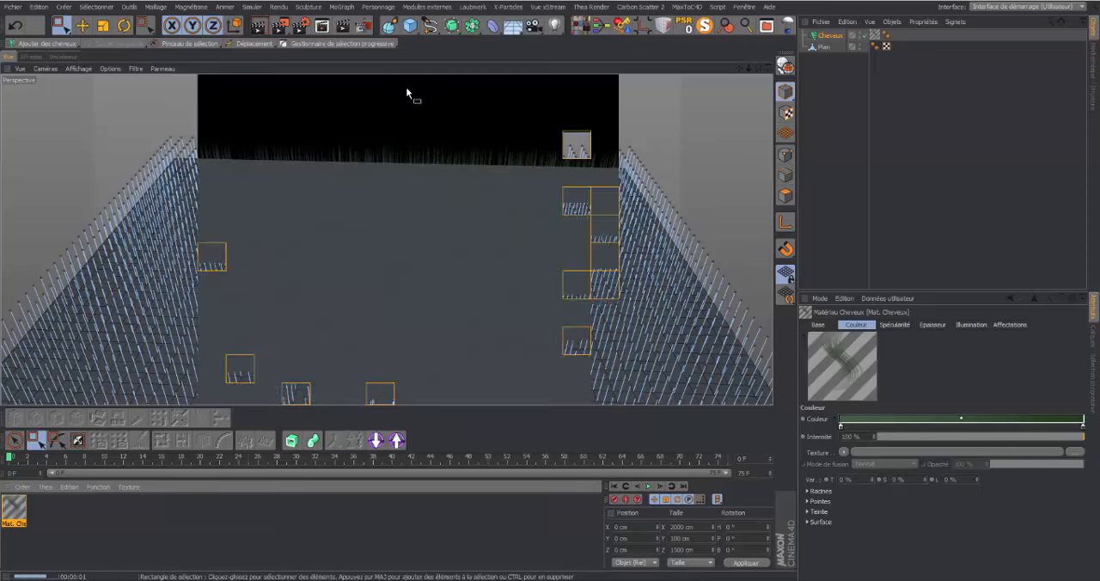
Add a Ciel object to the scene
{"action": "left_click_drag", "start_coordinate": [758, 68], "coordinate": [757, 70]}
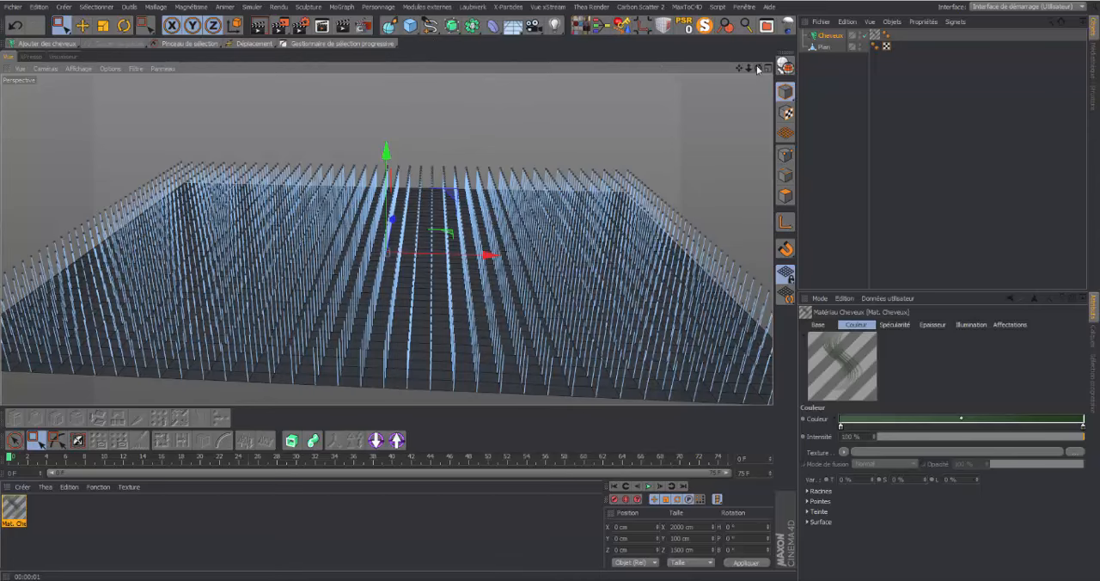
{"action": "left_click_drag", "start_coordinate": [758, 69], "coordinate": [763, 88]}
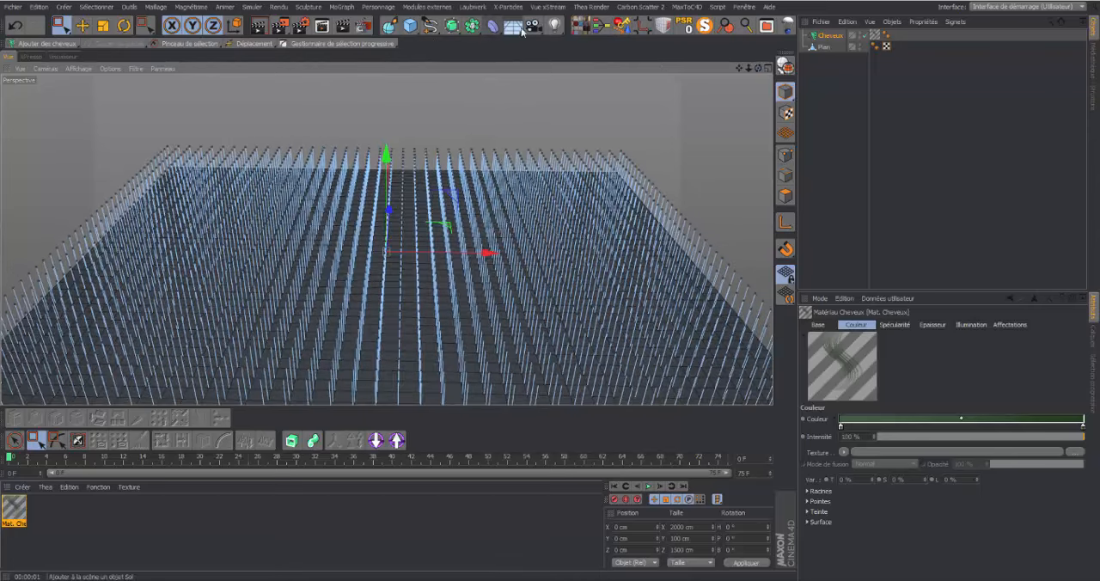
{"action": "left_click_drag", "start_coordinate": [533, 30], "coordinate": [533, 60]}
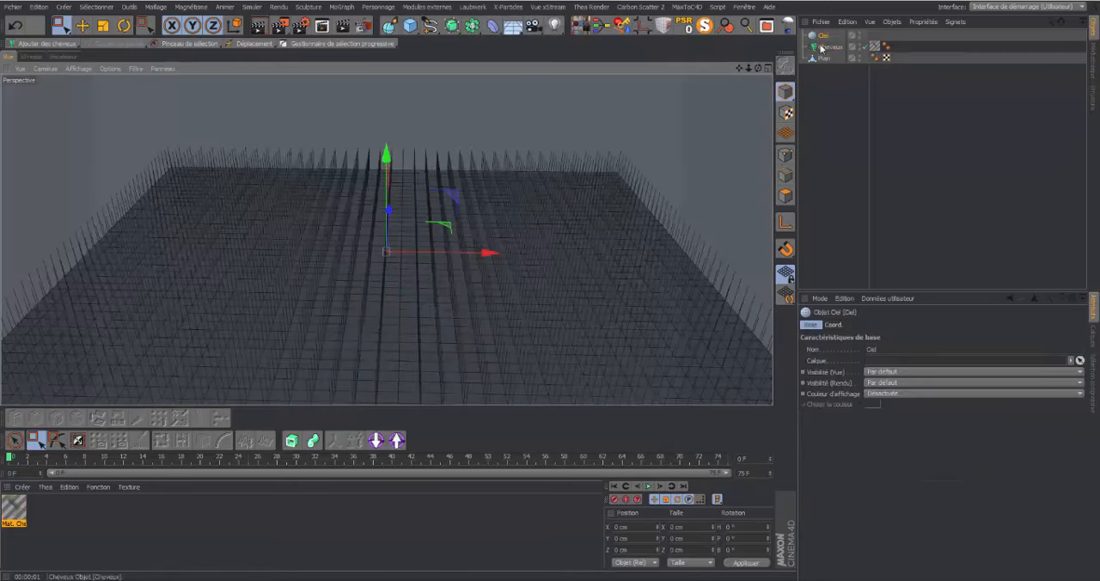
Create a new material, disable its Couleur channel and enable Luminescence, keeping the luminescence colour white
{"action": "double_click", "coordinate": [140, 513]}
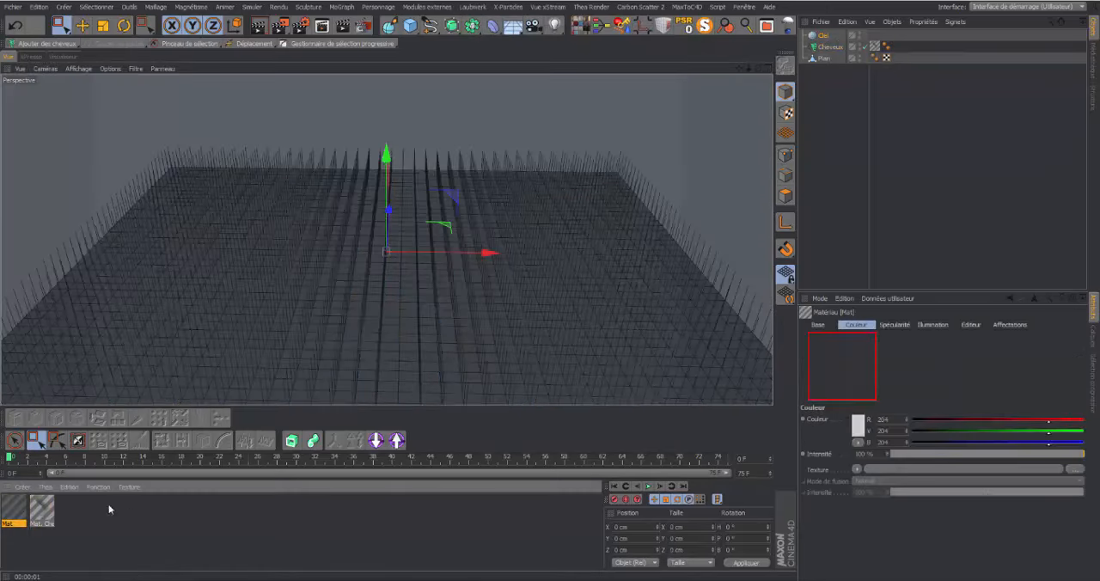
{"action": "double_click", "coordinate": [15, 511]}
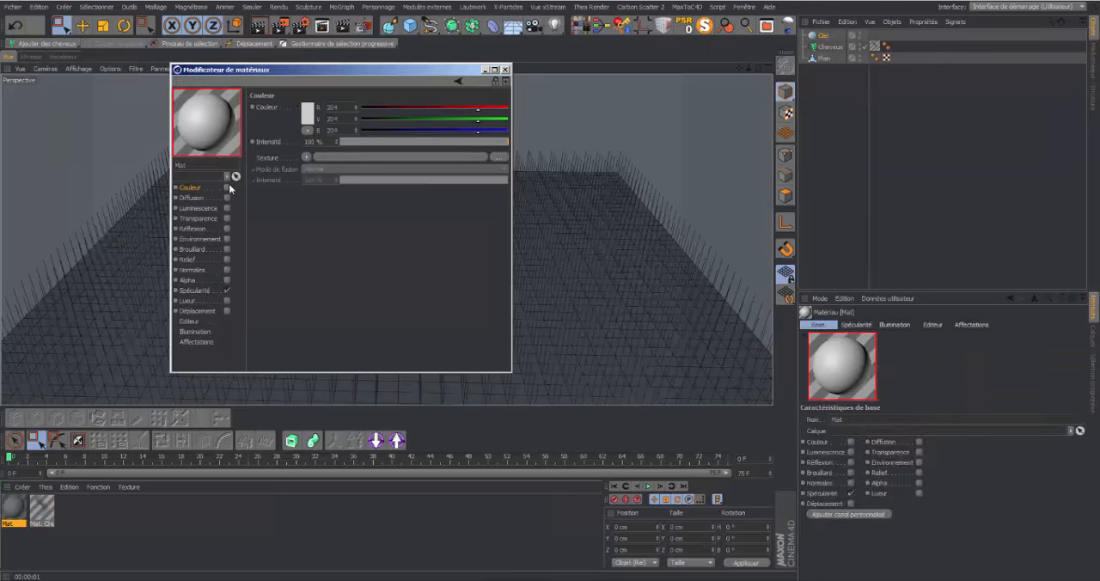
{"action": "left_click", "coordinate": [228, 209]}
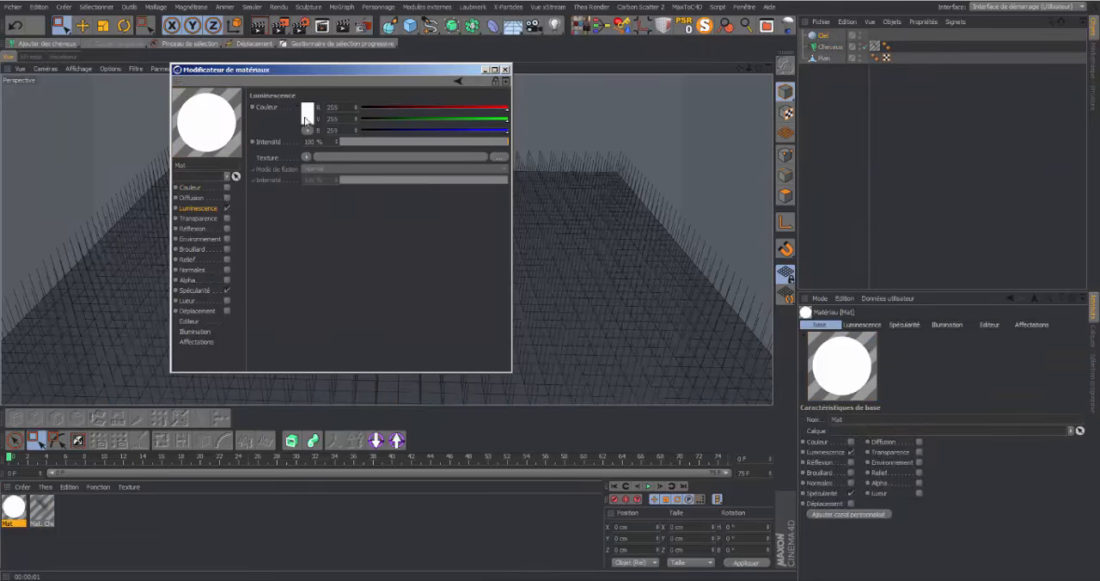
{"action": "left_click", "coordinate": [306, 119]}
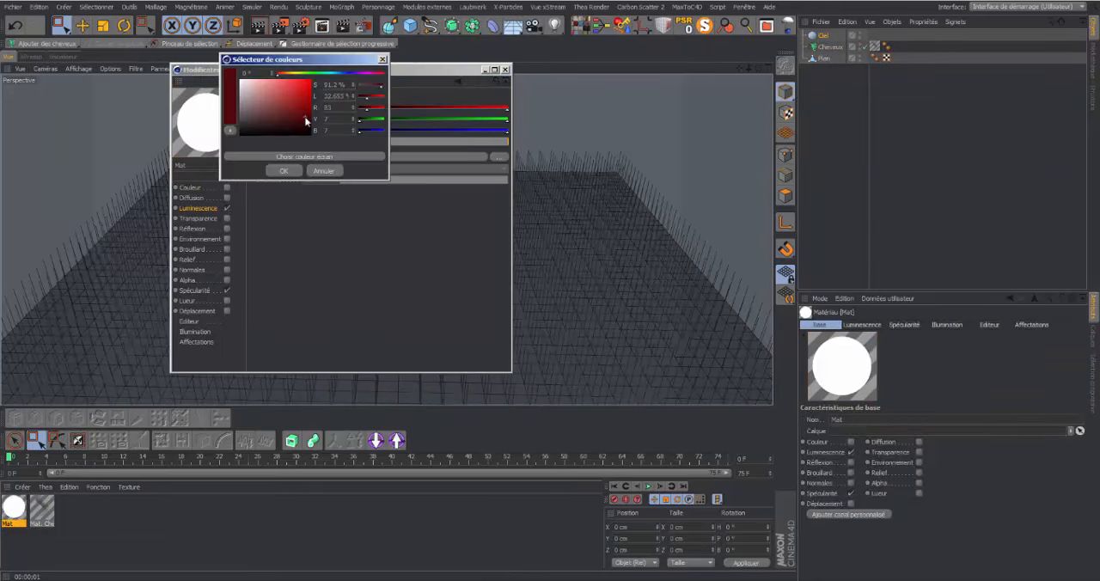
{"action": "left_click", "coordinate": [382, 60]}
Load a Dégradé shader as the Luminescence texture and set the gradient's Type to 2D - V
{"action": "left_click", "coordinate": [306, 158]}
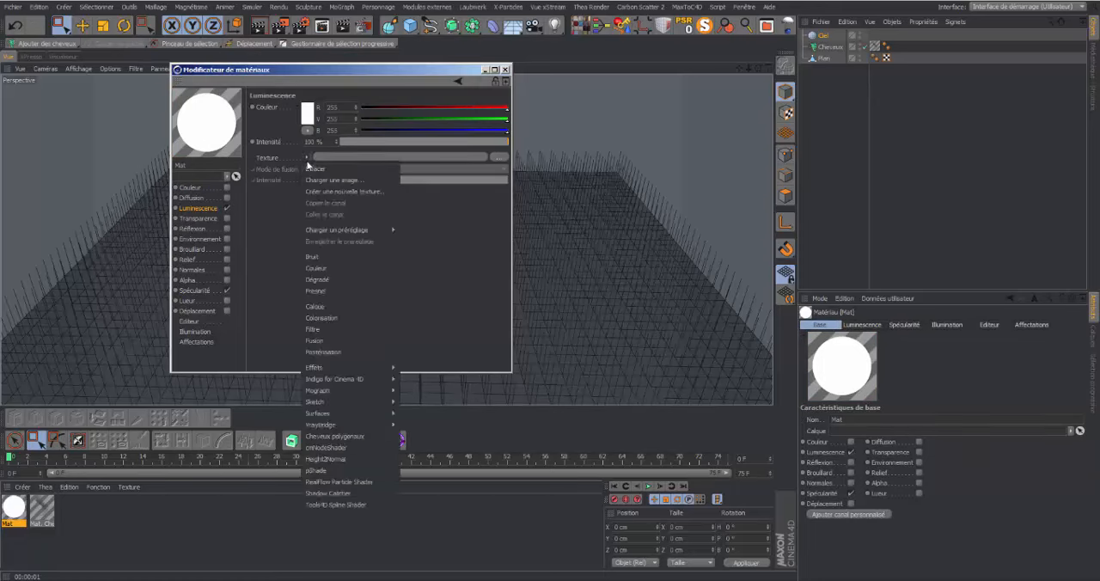
{"action": "left_click", "coordinate": [317, 280]}
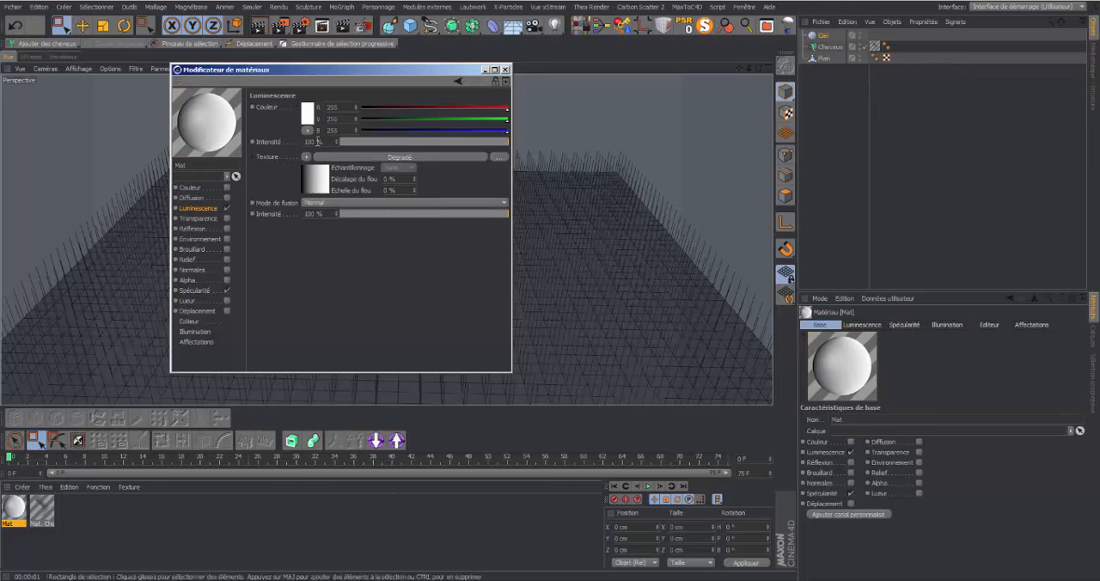
{"action": "left_click", "coordinate": [325, 189]}
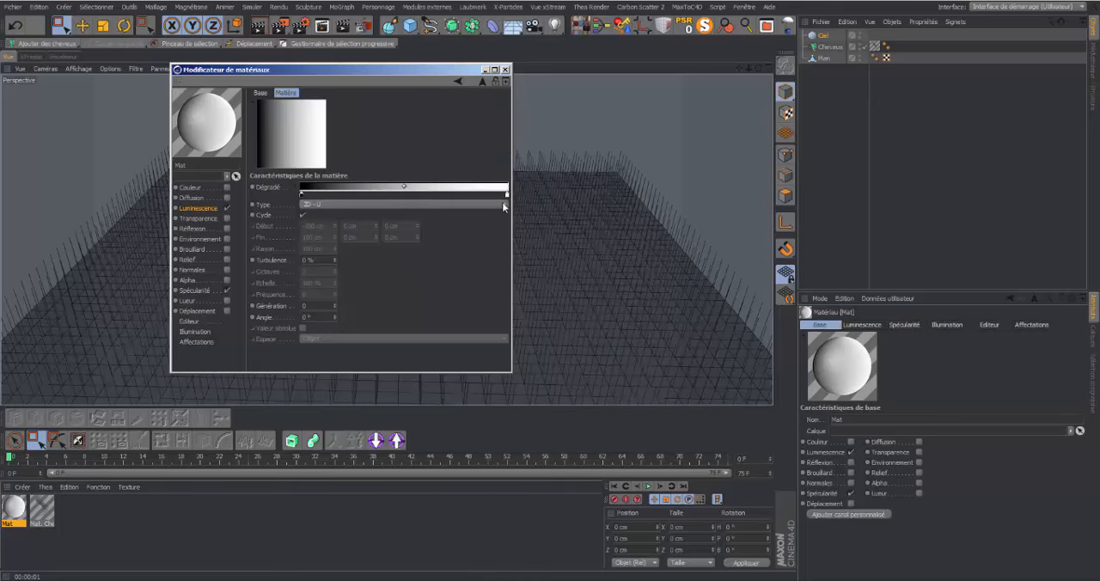
{"action": "left_click", "coordinate": [503, 204]}
{"action": "left_click", "coordinate": [344, 227]}
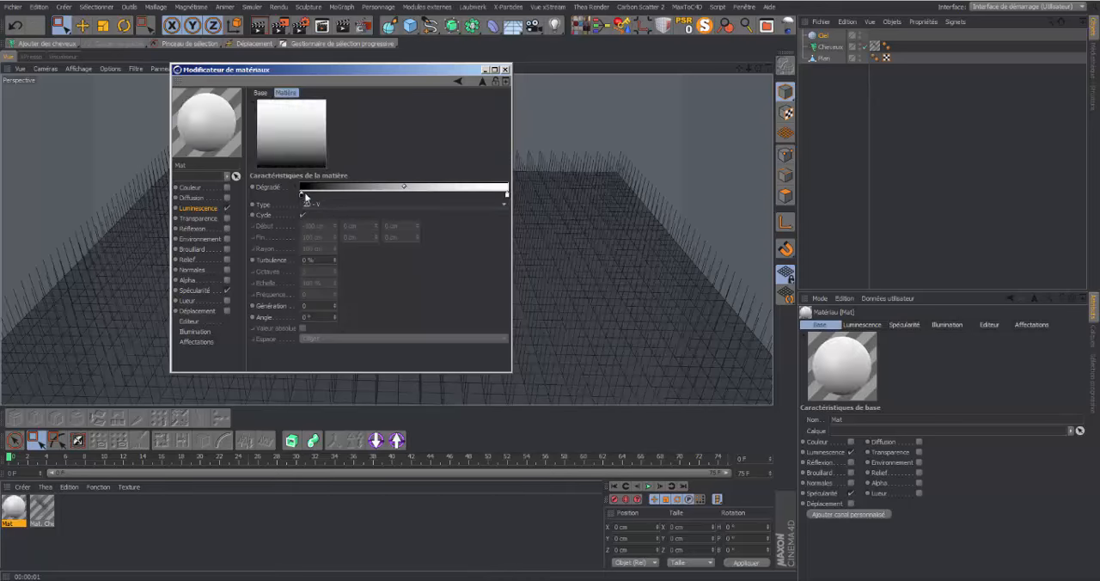
Move the gradient's black knot inward, add a second knot beside it and give it a dark orange tint with a 36° hue
{"action": "left_click_drag", "start_coordinate": [305, 196], "coordinate": [339, 206]}
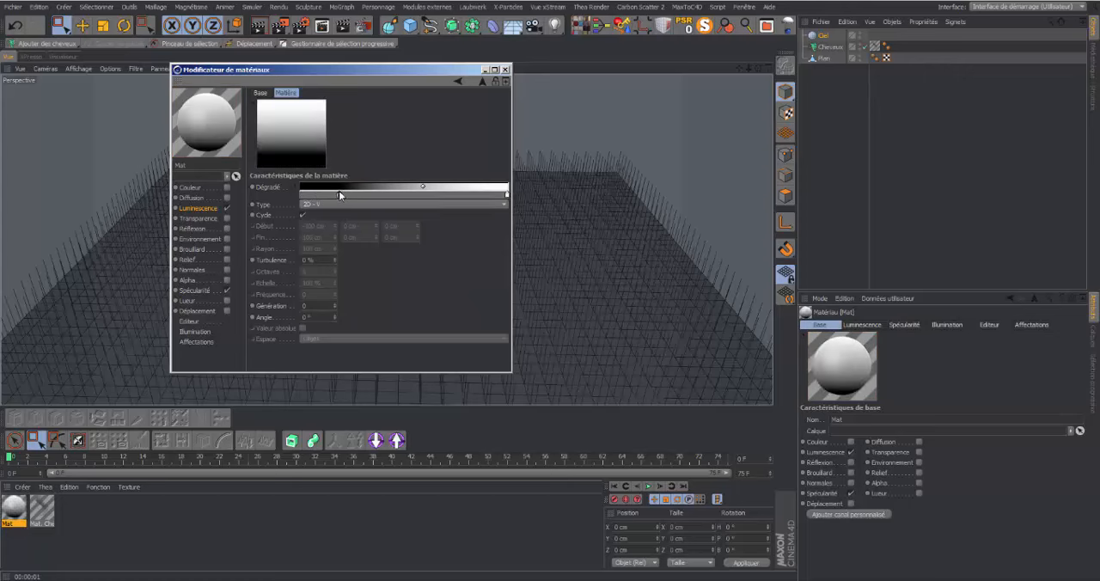
{"action": "left_click_drag", "start_coordinate": [339, 194], "coordinate": [359, 194], "text": "ctrl"}
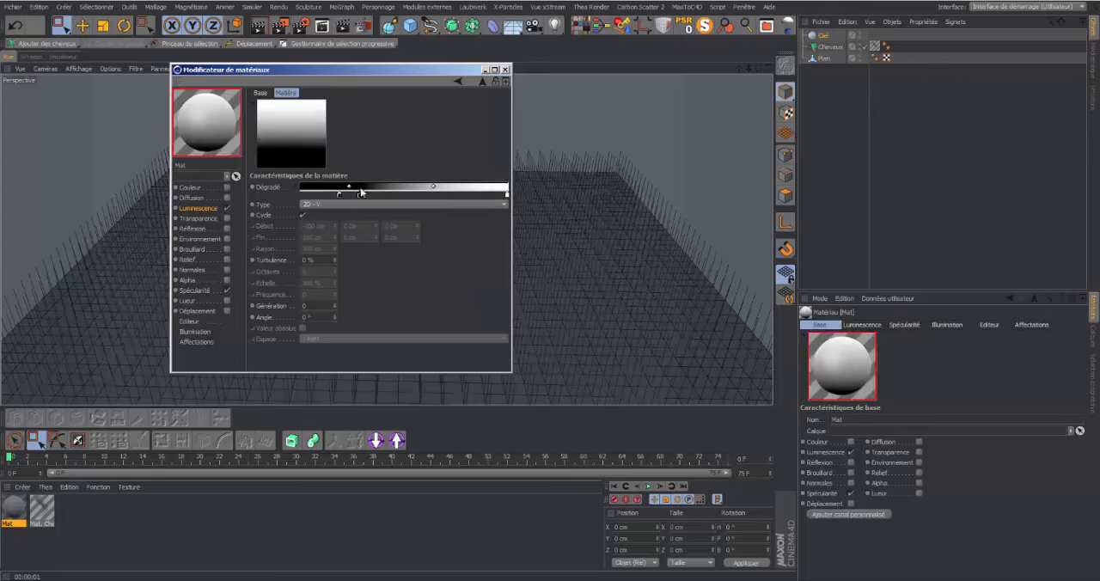
{"action": "double_click", "coordinate": [359, 197]}
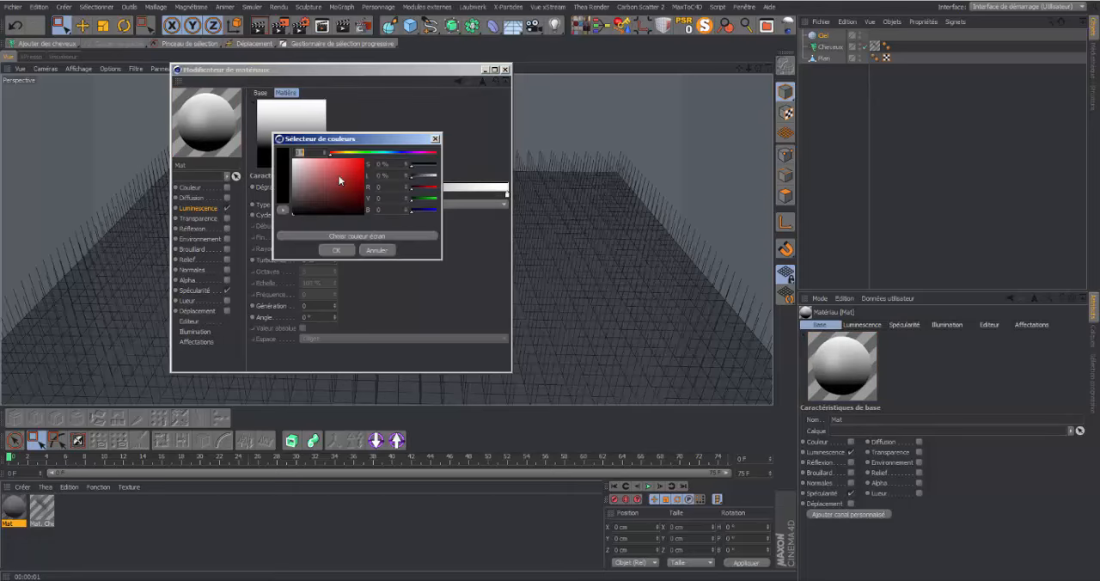
{"action": "left_click", "coordinate": [329, 164]}
{"action": "left_click", "coordinate": [340, 153]}
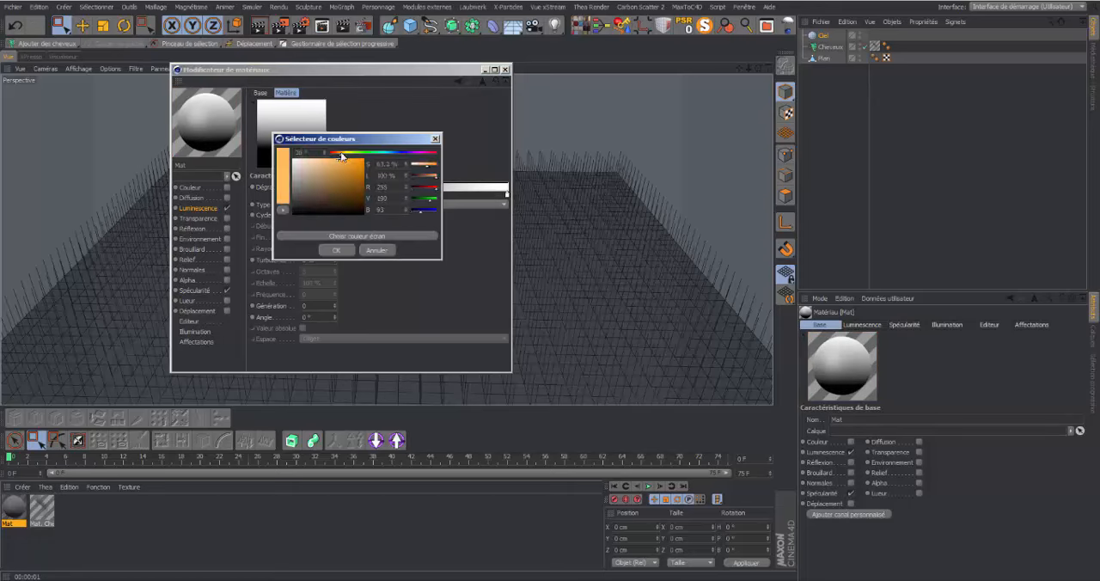
{"action": "mouse_move", "coordinate": [318, 203]}
{"action": "left_mouse_down"}
{"action": "mouse_move", "coordinate": [307, 204]}
{"action": "mouse_move", "coordinate": [375, 197]}
{"action": "left_mouse_up"}
{"action": "left_click", "coordinate": [336, 250]}
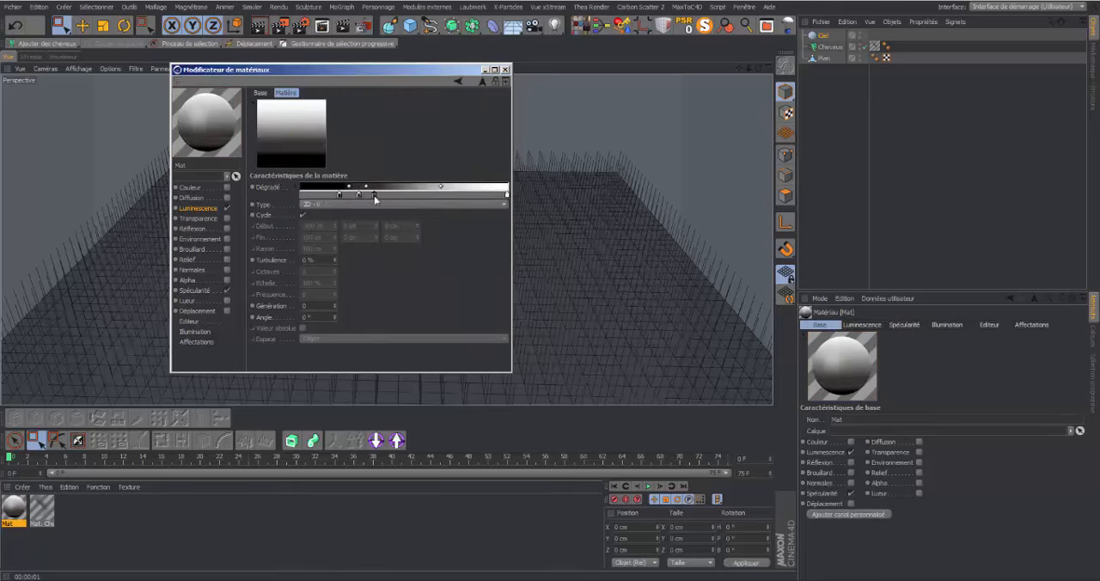
Tint the third gradient knot grey-brown and add a fourth, pale blue knot next to it
{"action": "double_click", "coordinate": [374, 196]}
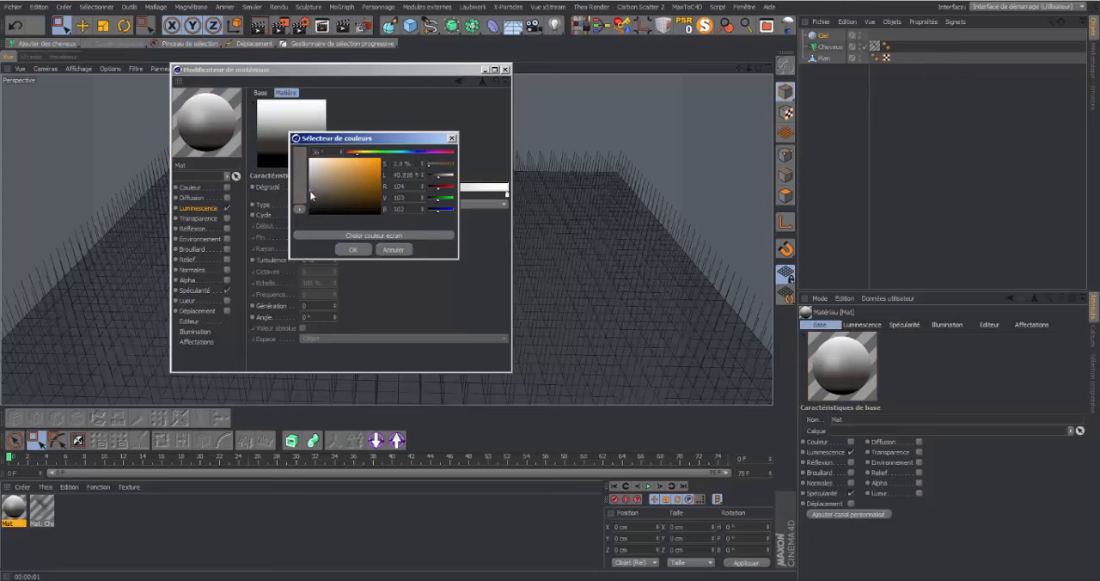
{"action": "left_click_drag", "start_coordinate": [311, 196], "coordinate": [322, 205]}
{"action": "left_click", "coordinate": [364, 249]}
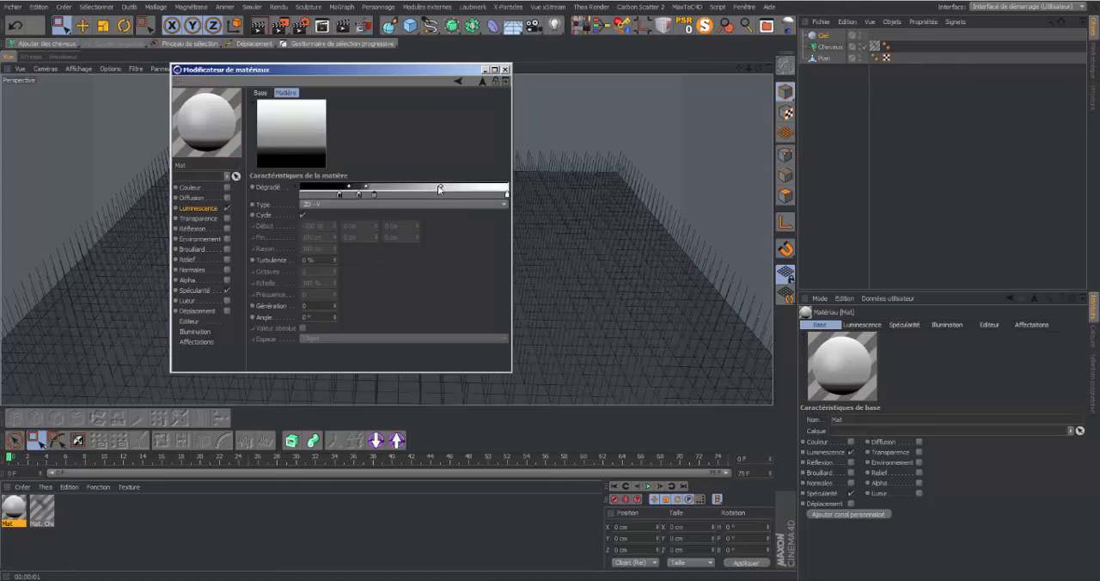
{"action": "left_click", "coordinate": [396, 195]}
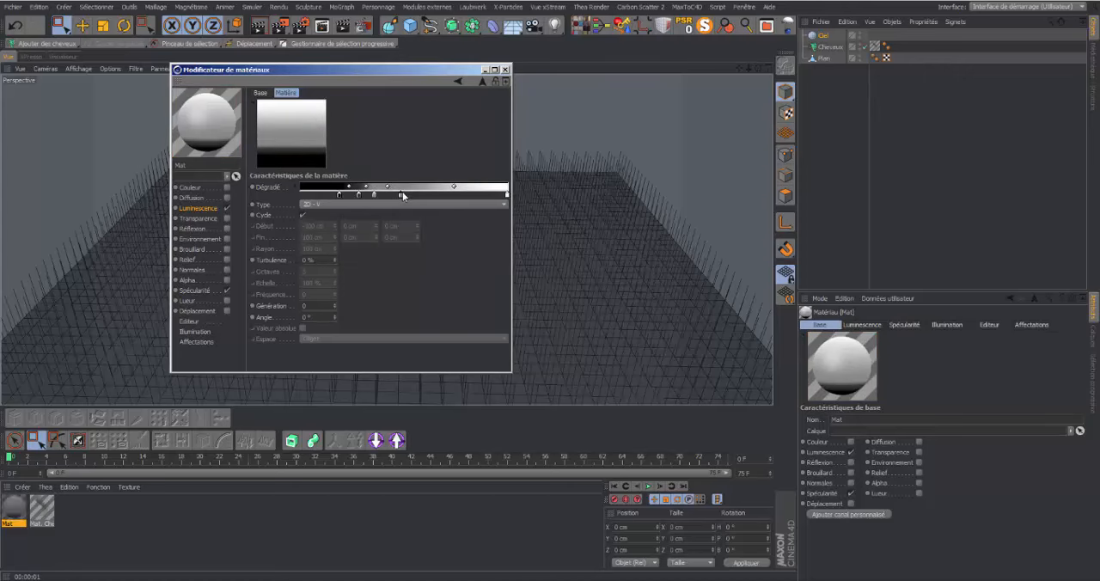
{"action": "double_click", "coordinate": [400, 196]}
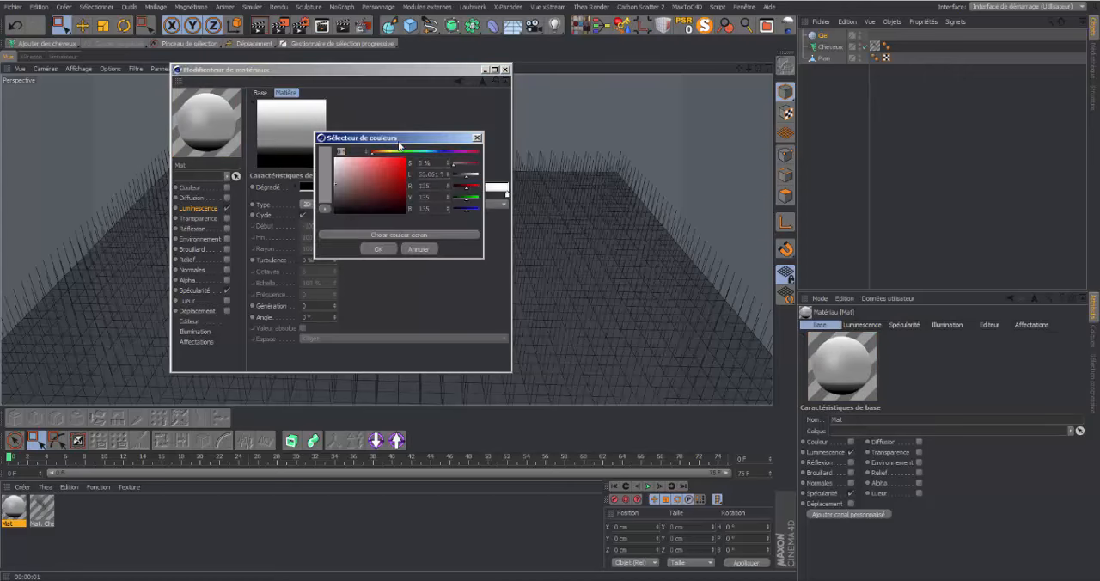
{"action": "left_click_drag", "start_coordinate": [424, 153], "coordinate": [346, 166]}
{"action": "left_click", "coordinate": [392, 248]}
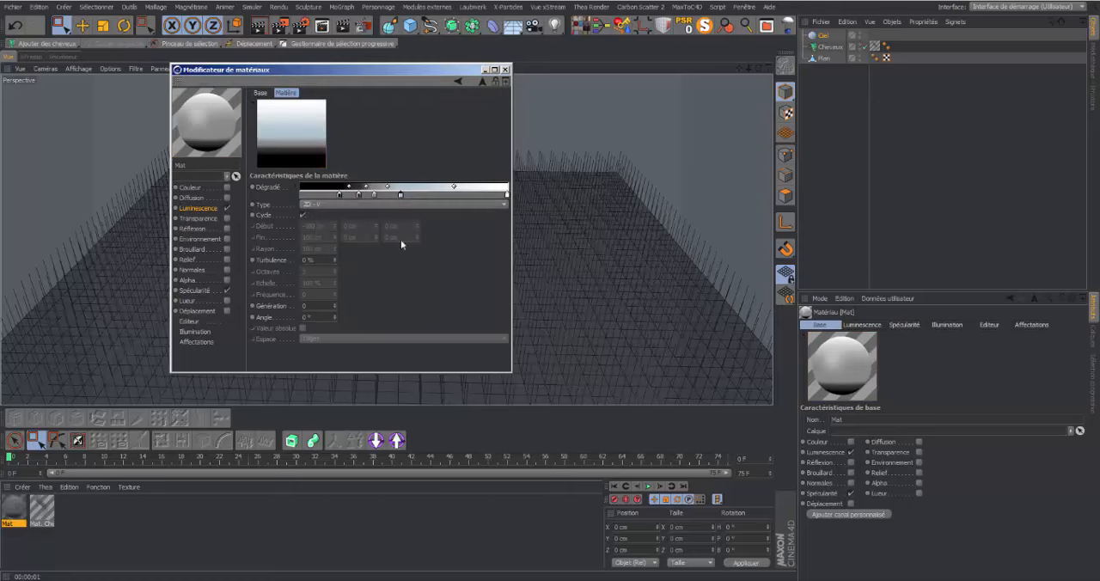
Set the white end knot to a medium blue with a 190° hue and shift the middle knots toward the blue end
{"action": "double_click", "coordinate": [506, 195]}
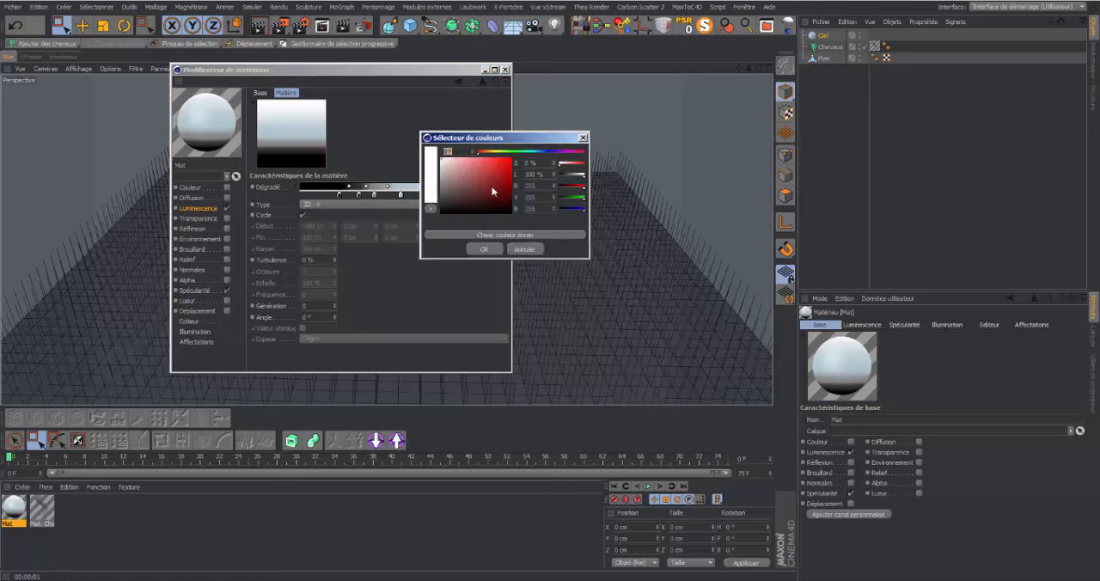
{"action": "left_click", "coordinate": [532, 153]}
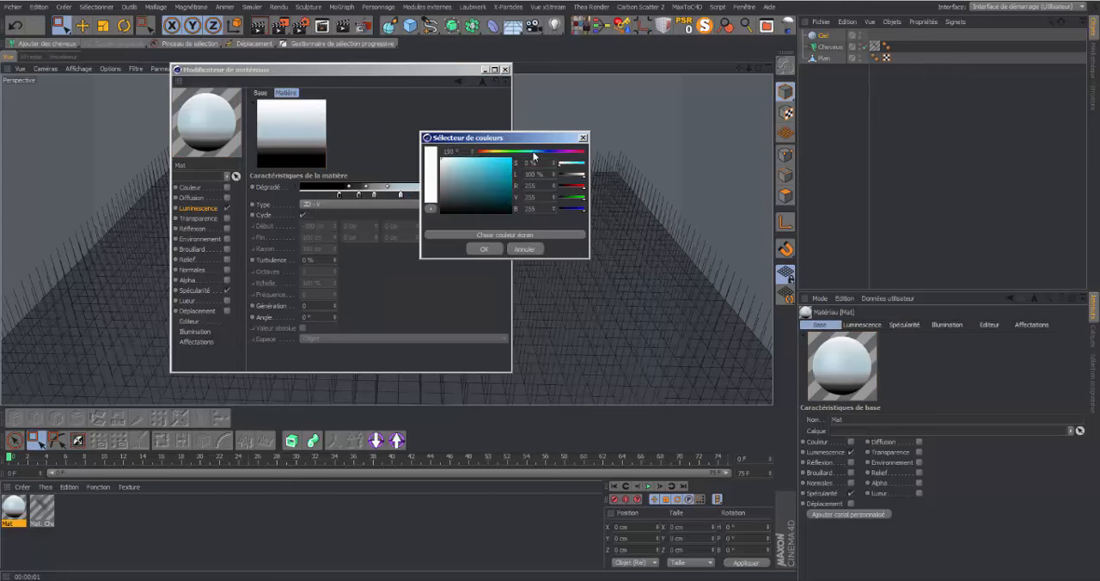
{"action": "left_click_drag", "start_coordinate": [508, 169], "coordinate": [489, 174]}
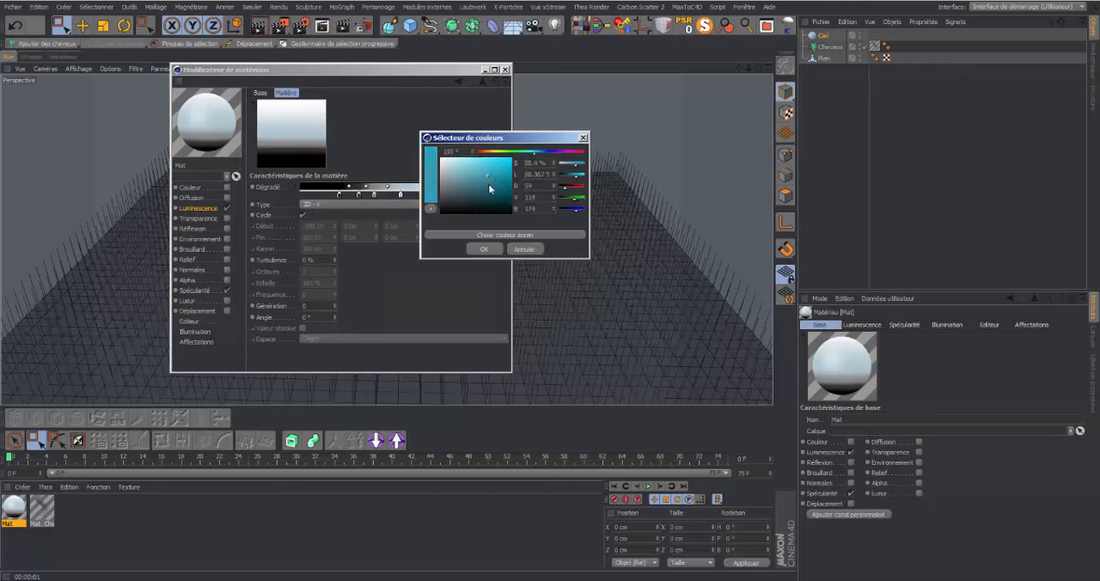
{"action": "left_click", "coordinate": [484, 249]}
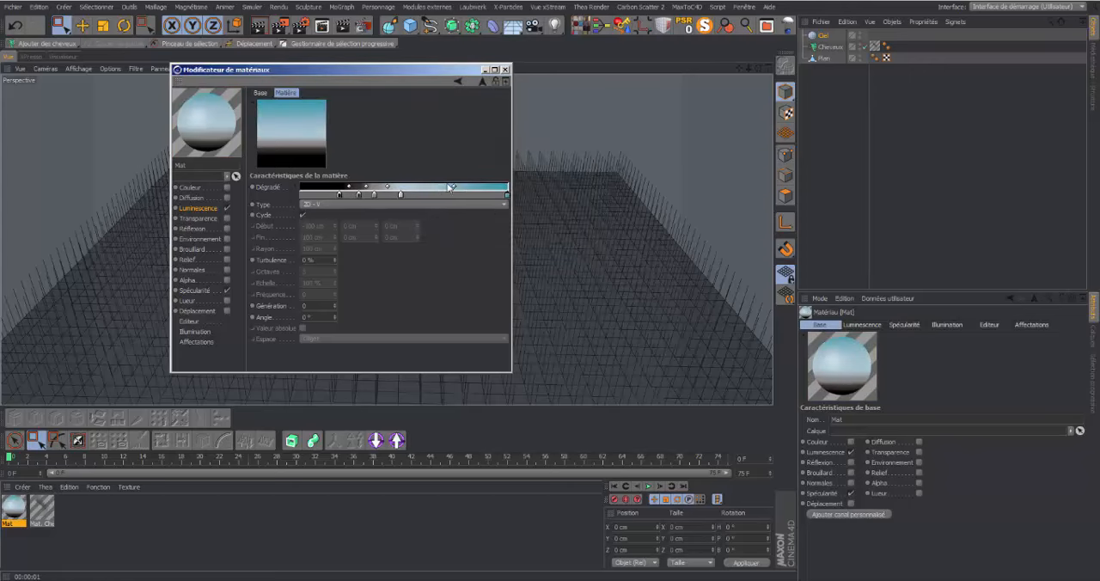
{"action": "mouse_move", "coordinate": [456, 186]}
{"action": "left_mouse_down"}
{"action": "mouse_move", "coordinate": [394, 198]}
{"action": "mouse_move", "coordinate": [365, 187]}
{"action": "mouse_move", "coordinate": [413, 186]}
{"action": "left_mouse_up"}
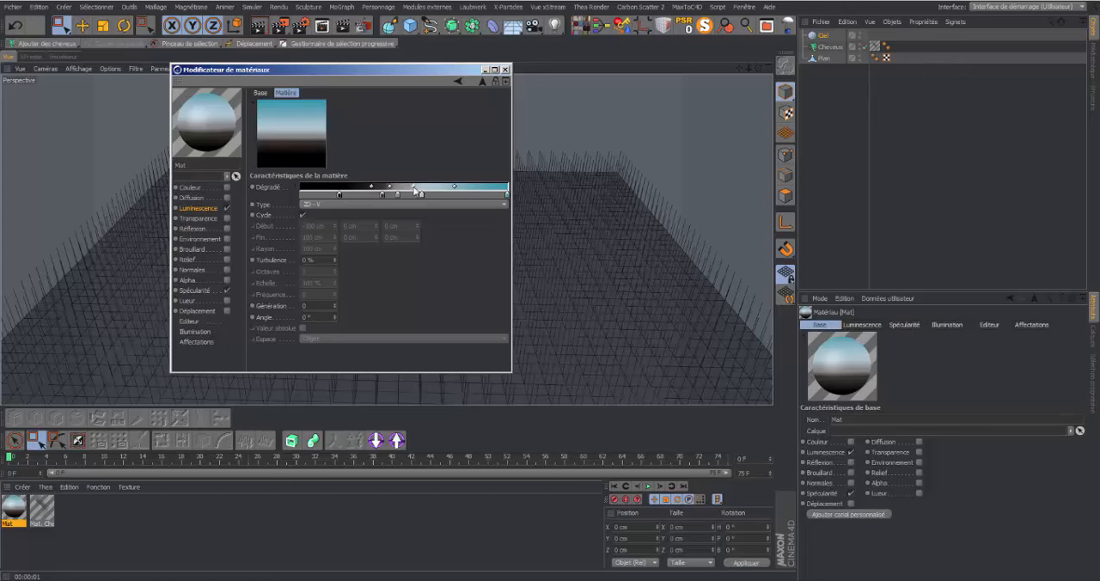
Set the gradient's Turbulence to 1 % and close the material editor
{"action": "left_click", "coordinate": [335, 258]}
{"action": "left_click", "coordinate": [336, 258]}
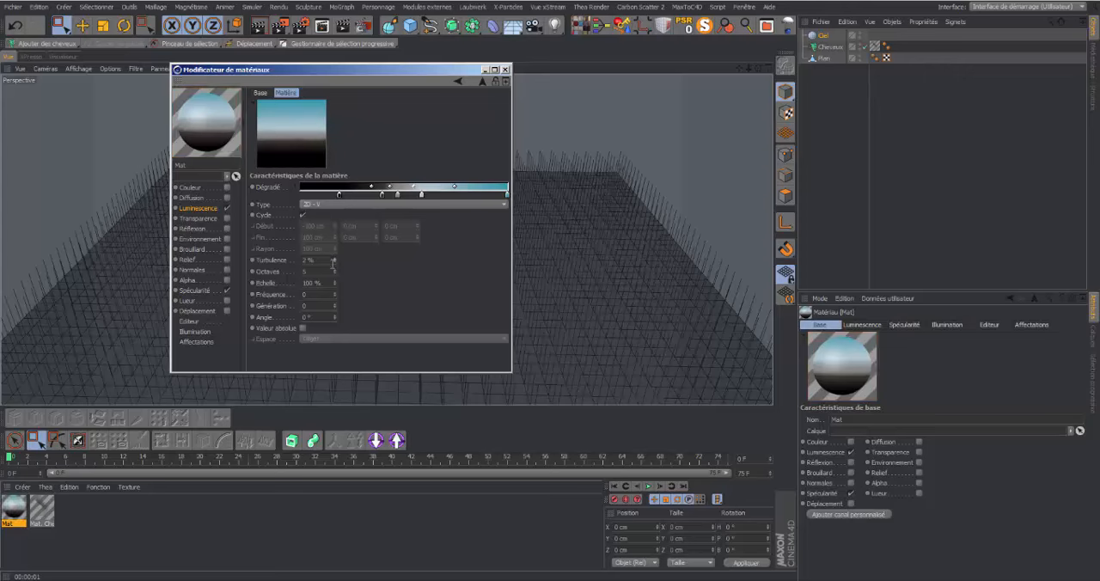
{"action": "left_click", "coordinate": [335, 262]}
{"action": "left_click", "coordinate": [505, 69]}
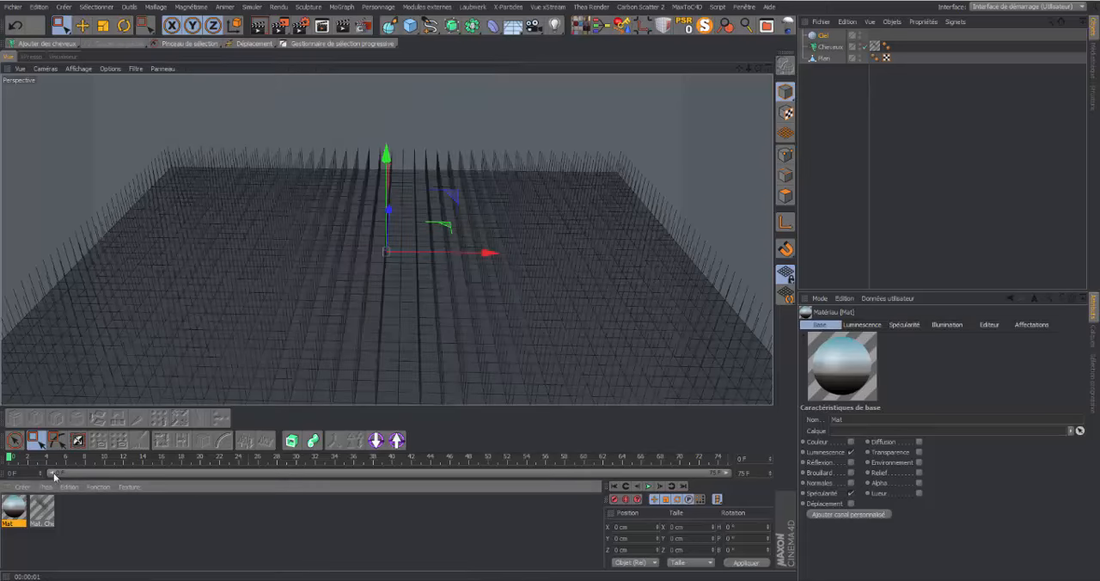
Apply the gradient material to the Ciel object and render the perspective view
{"action": "left_click_drag", "start_coordinate": [16, 513], "coordinate": [830, 38]}
{"action": "mouse_move", "coordinate": [754, 70]}
{"action": "left_mouse_down"}
{"action": "mouse_move", "coordinate": [755, 45]}
{"action": "mouse_move", "coordinate": [758, 68]}
{"action": "mouse_move", "coordinate": [740, 68]}
{"action": "mouse_move", "coordinate": [759, 69]}
{"action": "mouse_move", "coordinate": [740, 70]}
{"action": "mouse_move", "coordinate": [759, 70]}
{"action": "left_mouse_up"}
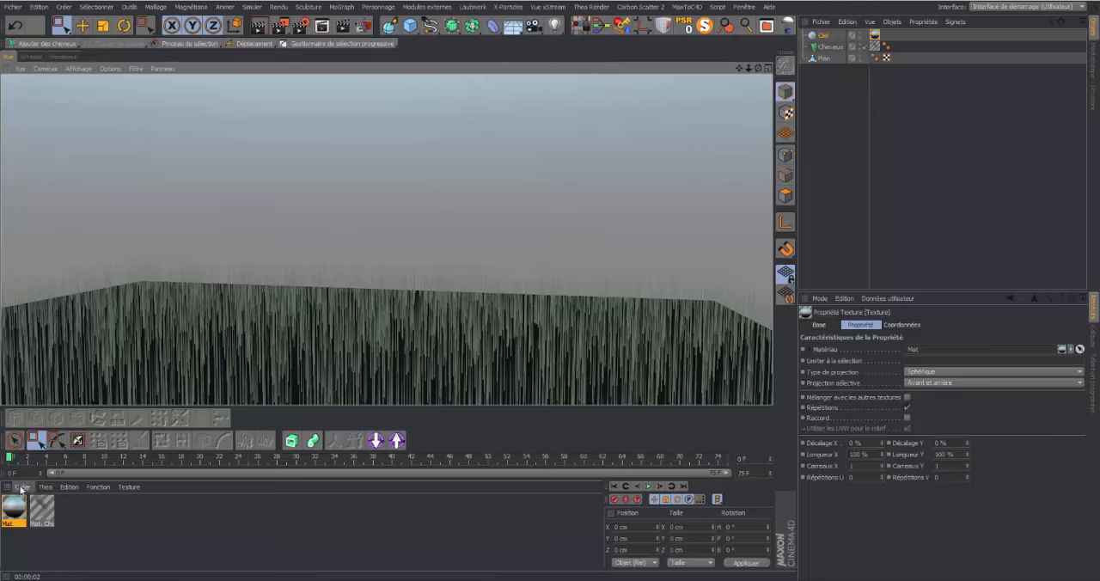
{"action": "double_click", "coordinate": [16, 511]}
{"action": "left_click", "coordinate": [326, 182]}
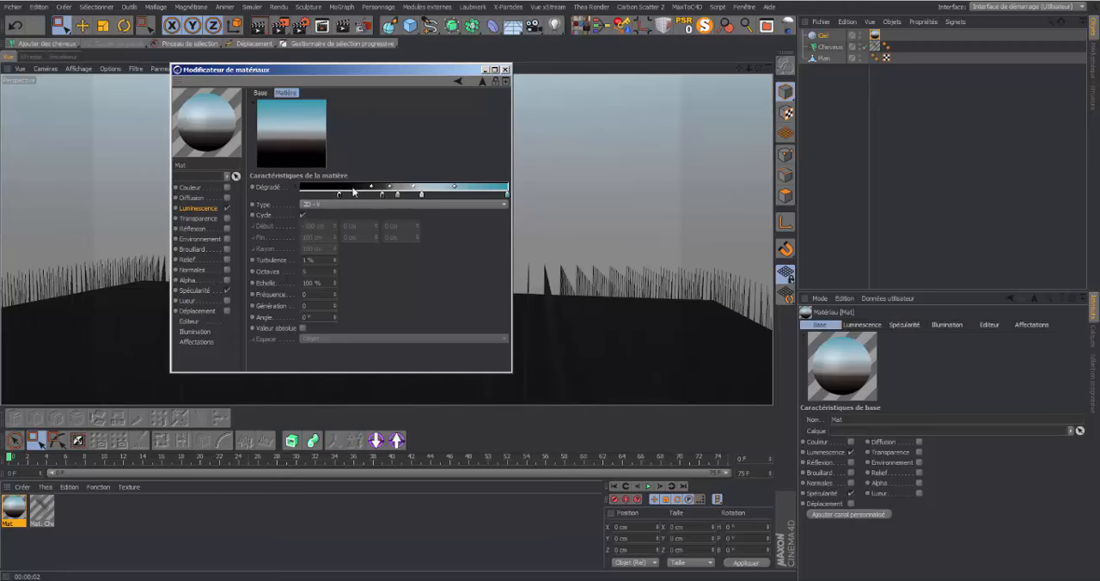
{"action": "left_click", "coordinate": [506, 70]}
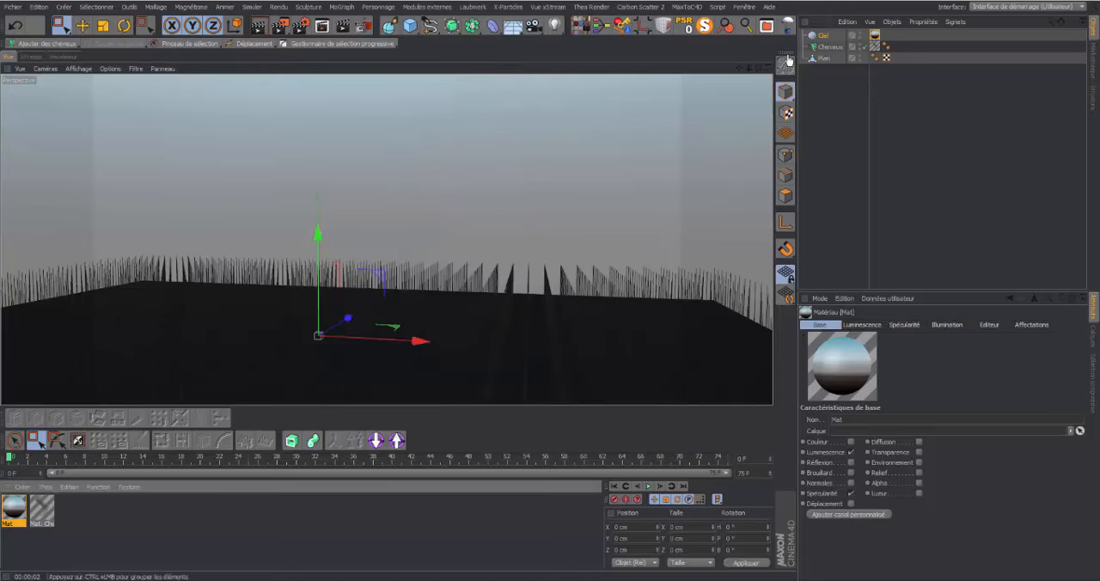
Shift the sky gradient's knots toward the black end to enlarge the blue area, and render the perspective view again
{"action": "double_click", "coordinate": [15, 507]}
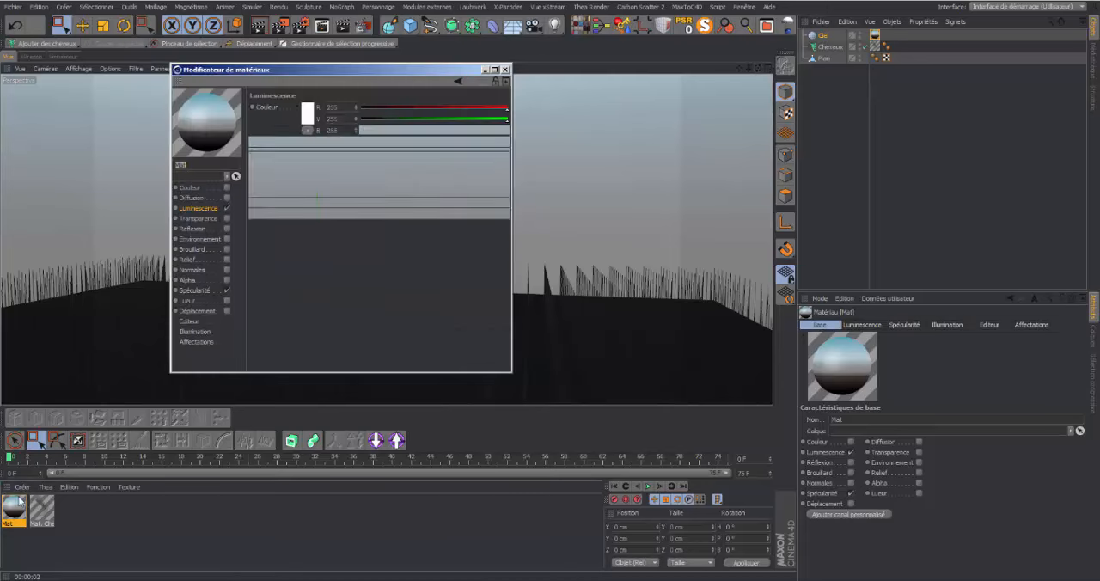
{"action": "left_click", "coordinate": [320, 178]}
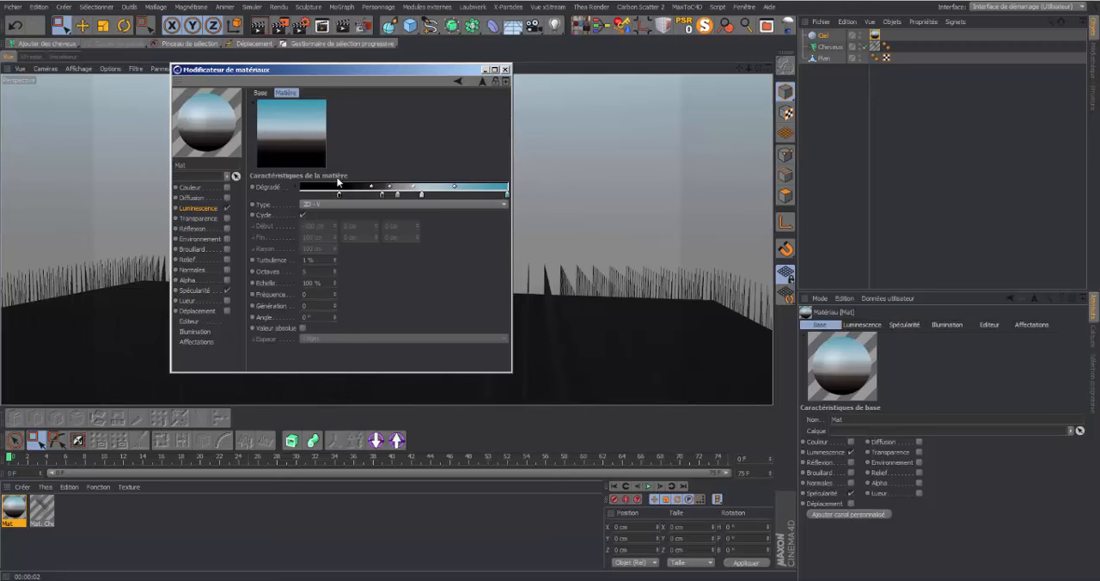
{"action": "left_click_drag", "start_coordinate": [340, 195], "coordinate": [349, 231]}
{"action": "left_click", "coordinate": [342, 195]}
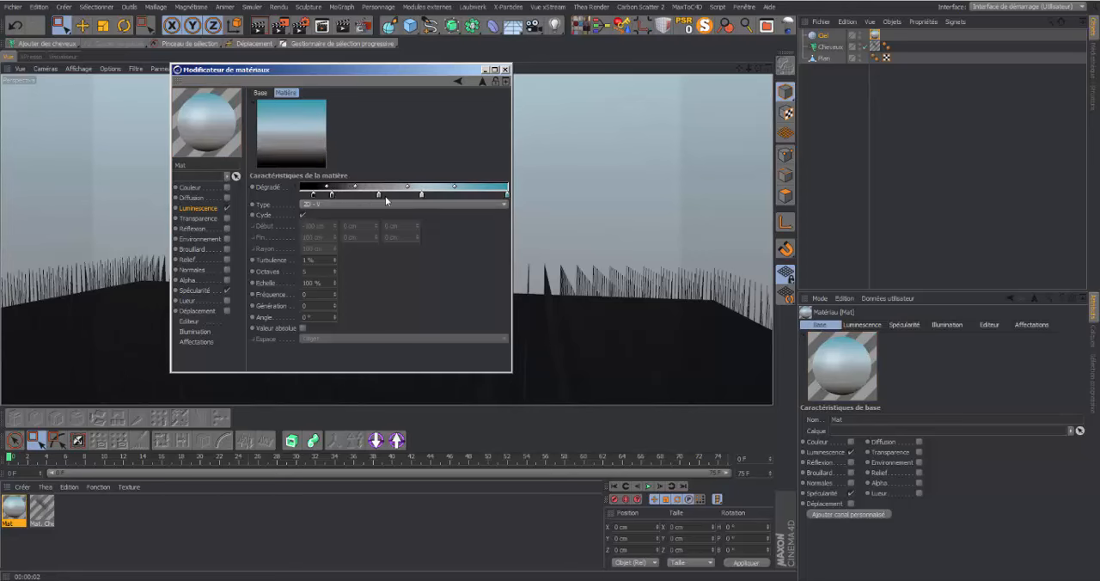
{"action": "mouse_move", "coordinate": [379, 196]}
{"action": "left_mouse_down"}
{"action": "mouse_move", "coordinate": [365, 196]}
{"action": "mouse_move", "coordinate": [379, 187]}
{"action": "mouse_move", "coordinate": [408, 196]}
{"action": "mouse_move", "coordinate": [396, 195]}
{"action": "left_mouse_up"}
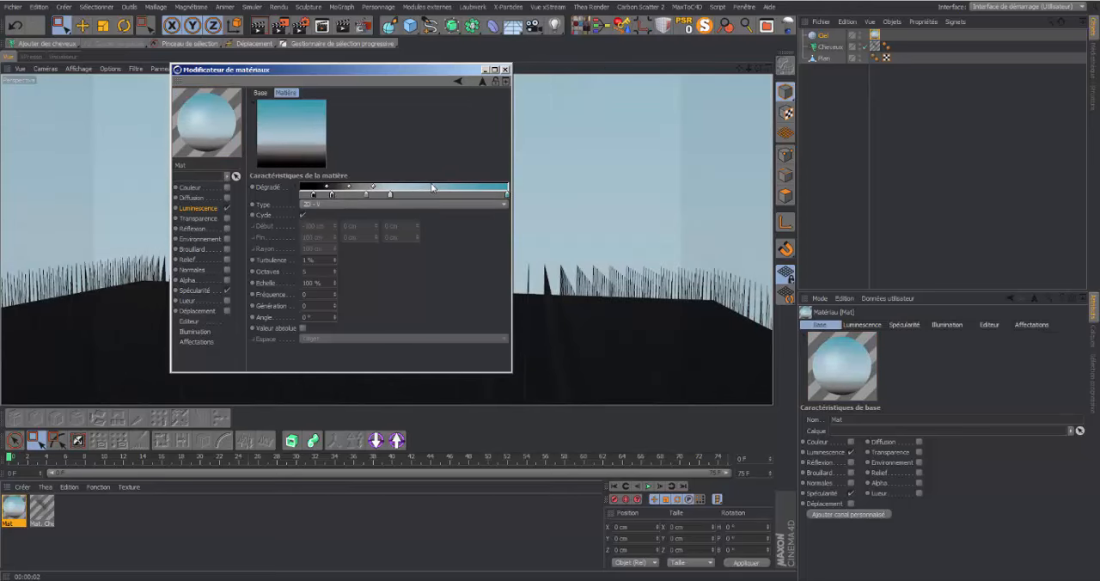
{"action": "left_click", "coordinate": [505, 69]}
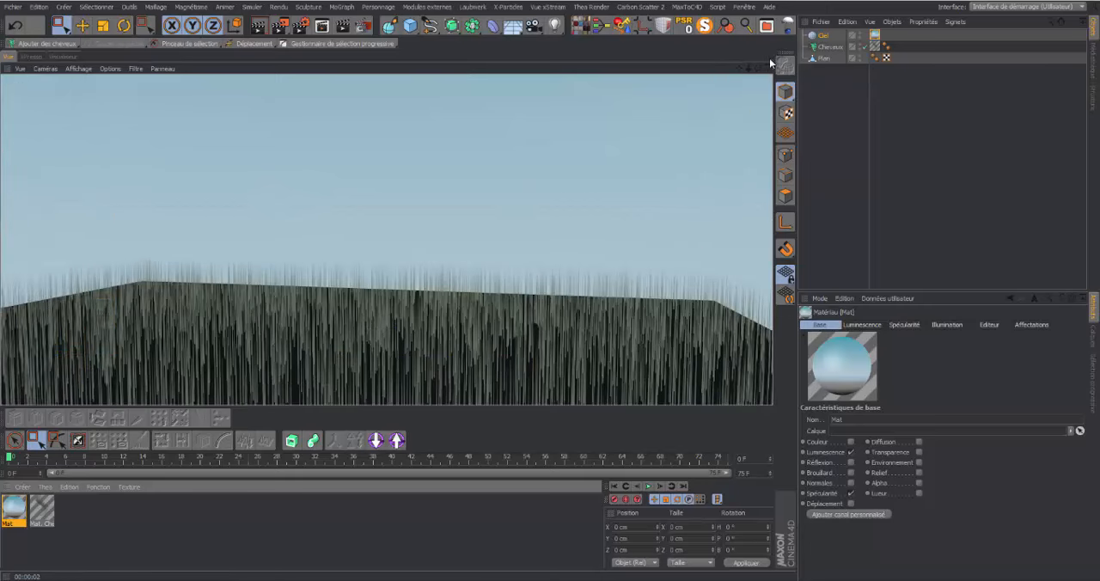
{"action": "mouse_move", "coordinate": [758, 67]}
{"action": "left_mouse_down"}
{"action": "mouse_move", "coordinate": [760, 84]}
{"action": "mouse_move", "coordinate": [757, 73]}
{"action": "left_mouse_up"}
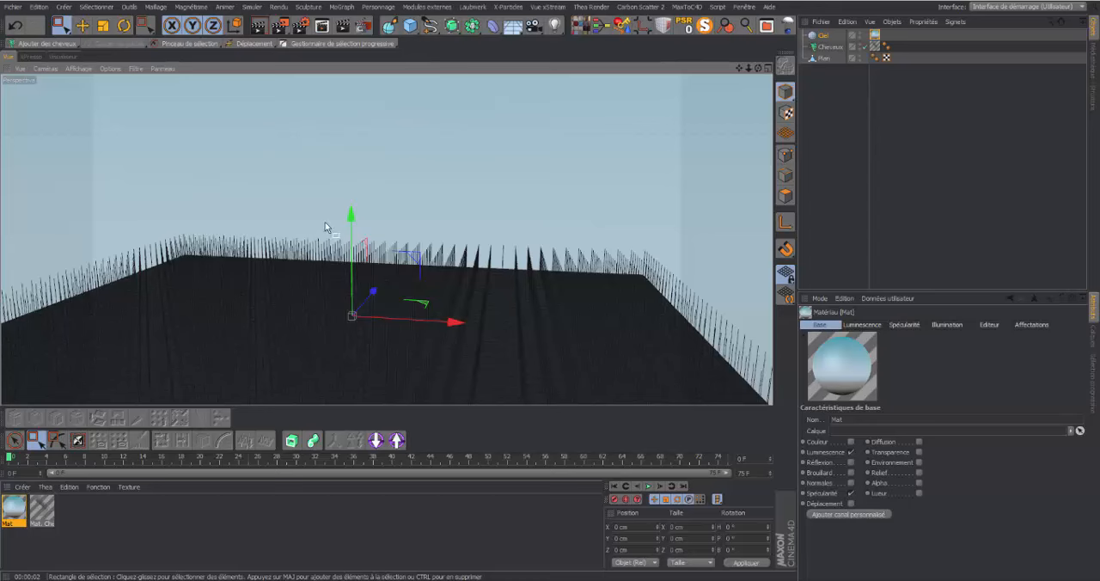
{"action": "left_click", "coordinate": [43, 510]}
{"action": "double_click", "coordinate": [43, 511]}
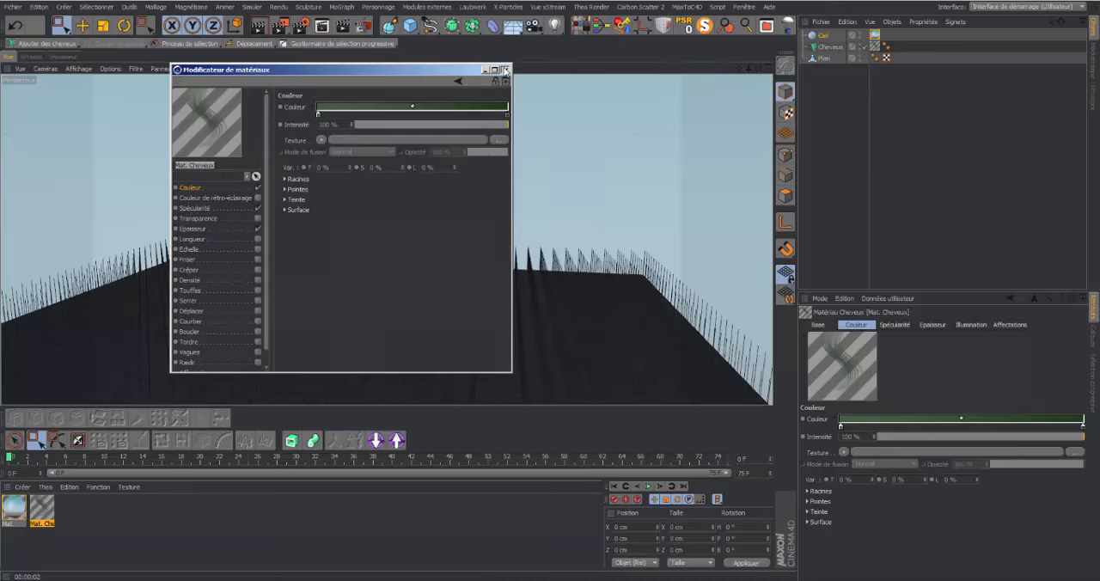
{"action": "left_click", "coordinate": [505, 69]}
Play the animation to preview how the hair moves, and return to the first frame
{"action": "left_click", "coordinate": [649, 485]}
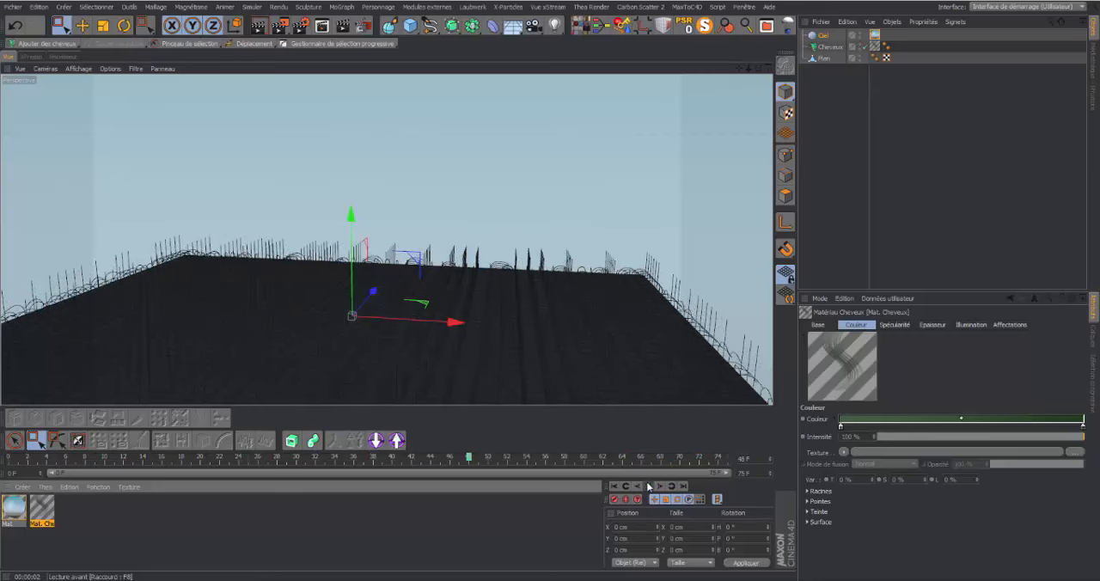
{"action": "left_click", "coordinate": [648, 487]}
{"action": "left_click", "coordinate": [614, 486]}
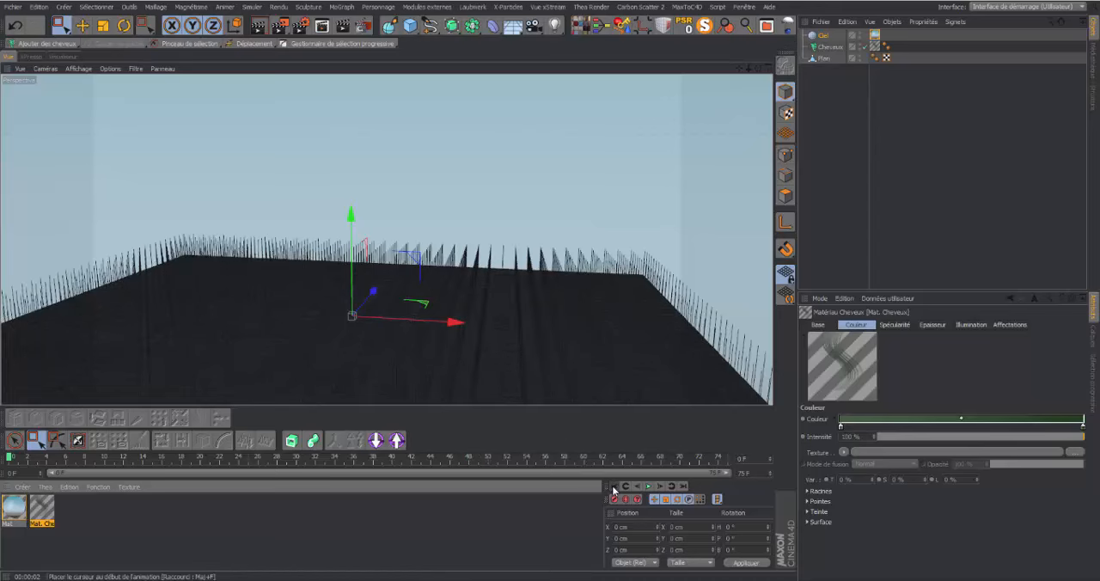
Set the Cheveux guides' root to Surface polygonale and their number to 1817
{"action": "left_click", "coordinate": [830, 46]}
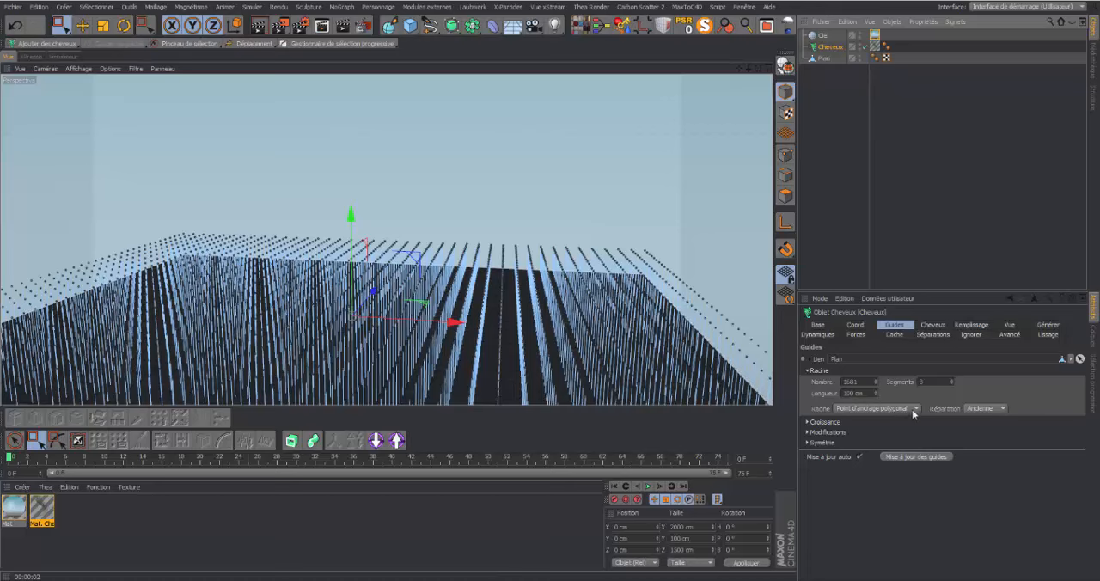
{"action": "left_click", "coordinate": [916, 409]}
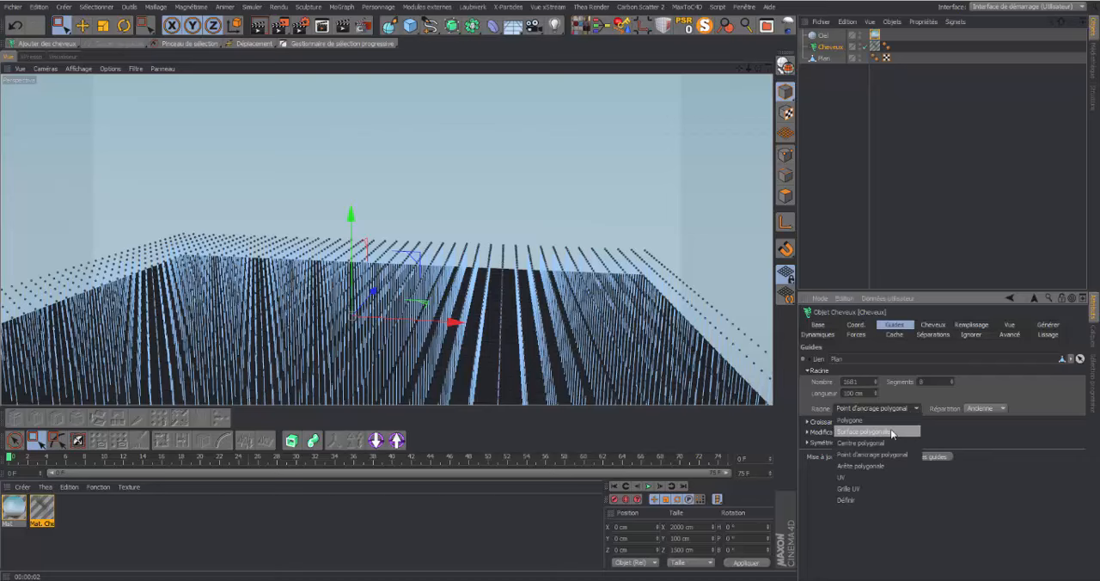
{"action": "left_click", "coordinate": [892, 432]}
{"action": "left_click_drag", "start_coordinate": [749, 68], "coordinate": [760, 104]}
{"action": "left_click_drag", "start_coordinate": [876, 382], "coordinate": [876, 256]}
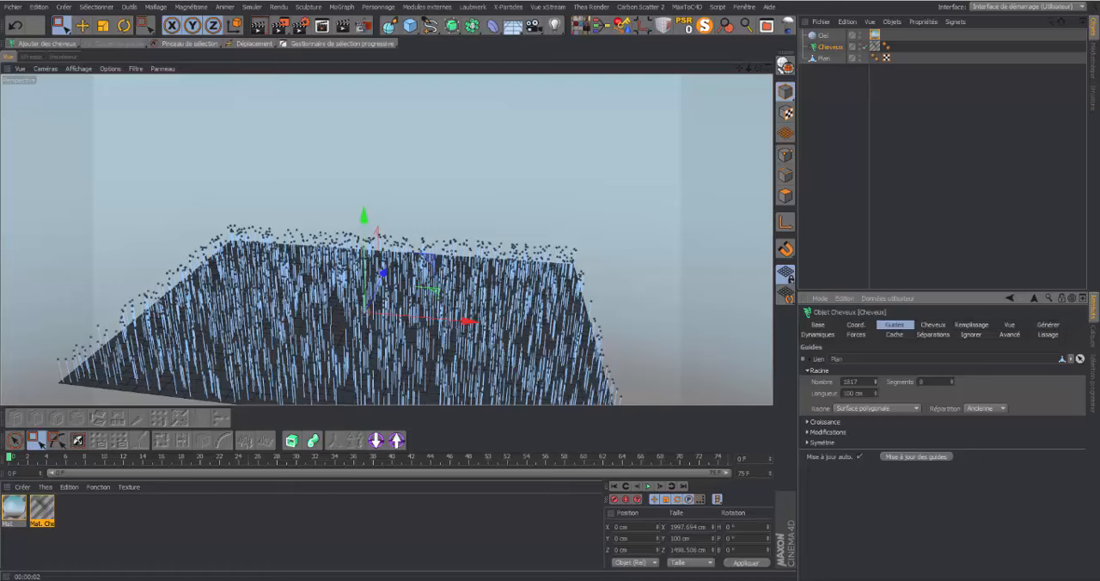
Inspect the guide distribution over the plane and preview its dynamics by playing the animation, returning to the first frame
{"action": "left_click_drag", "start_coordinate": [758, 68], "coordinate": [754, 53]}
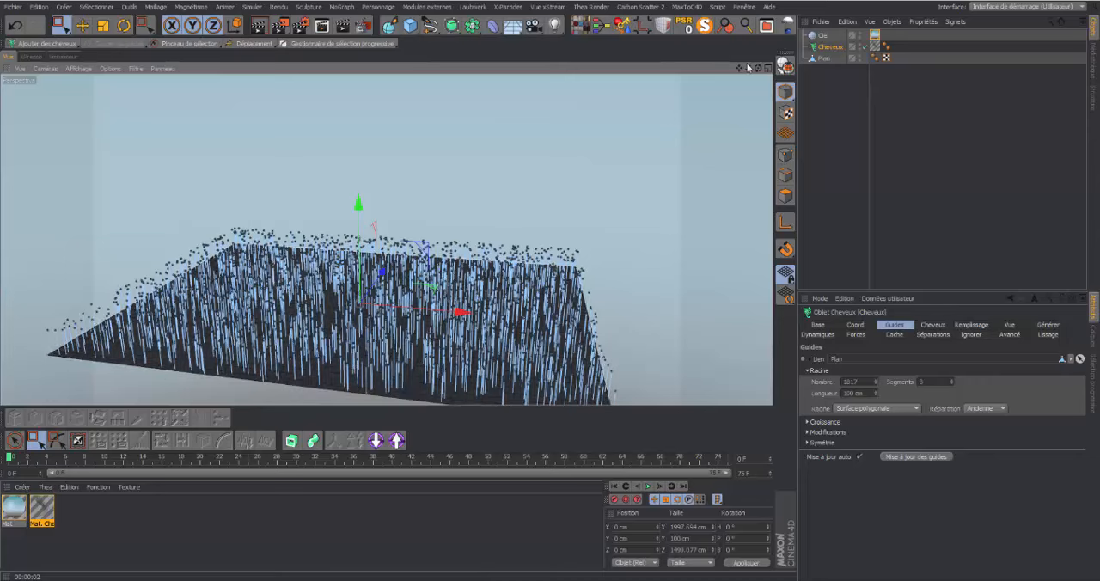
{"action": "left_click_drag", "start_coordinate": [757, 68], "coordinate": [725, 99]}
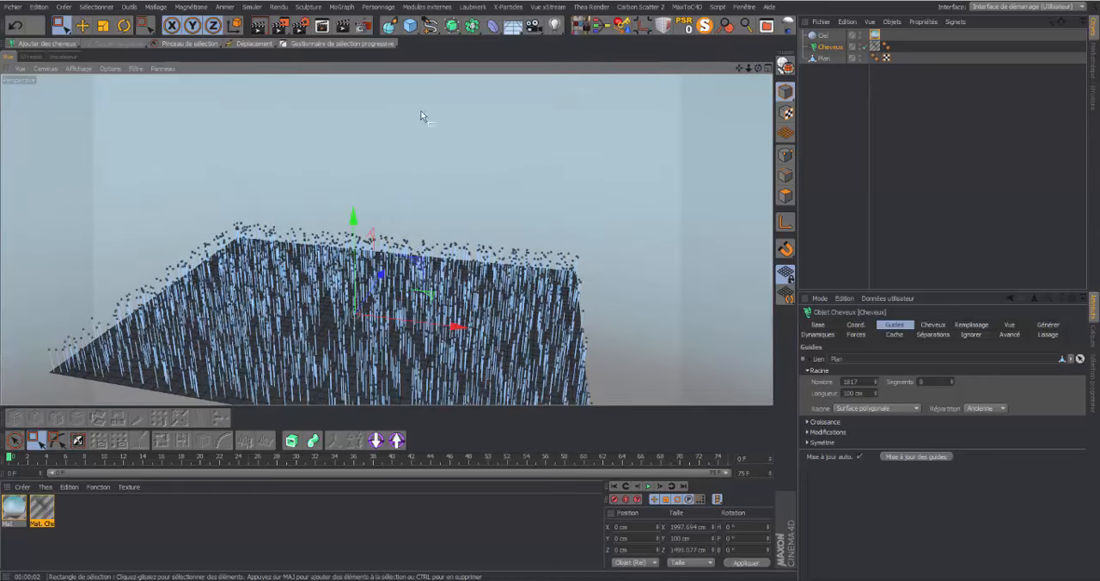
{"action": "mouse_move", "coordinate": [757, 69]}
{"action": "left_mouse_down"}
{"action": "mouse_move", "coordinate": [744, 76]}
{"action": "mouse_move", "coordinate": [759, 69]}
{"action": "left_mouse_up"}
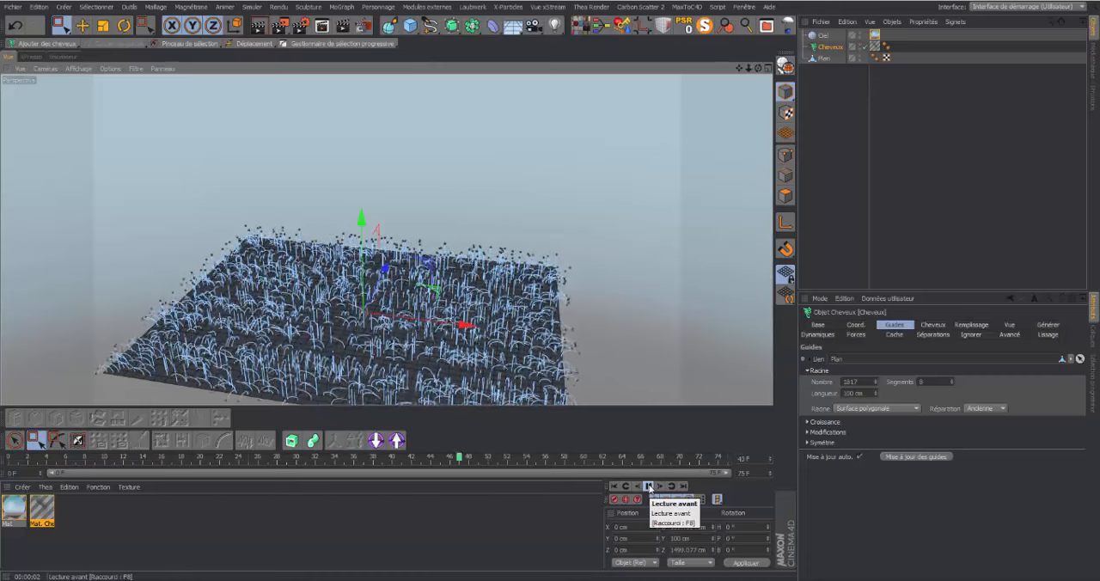
{"action": "left_click", "coordinate": [649, 487]}
{"action": "left_click", "coordinate": [611, 487]}
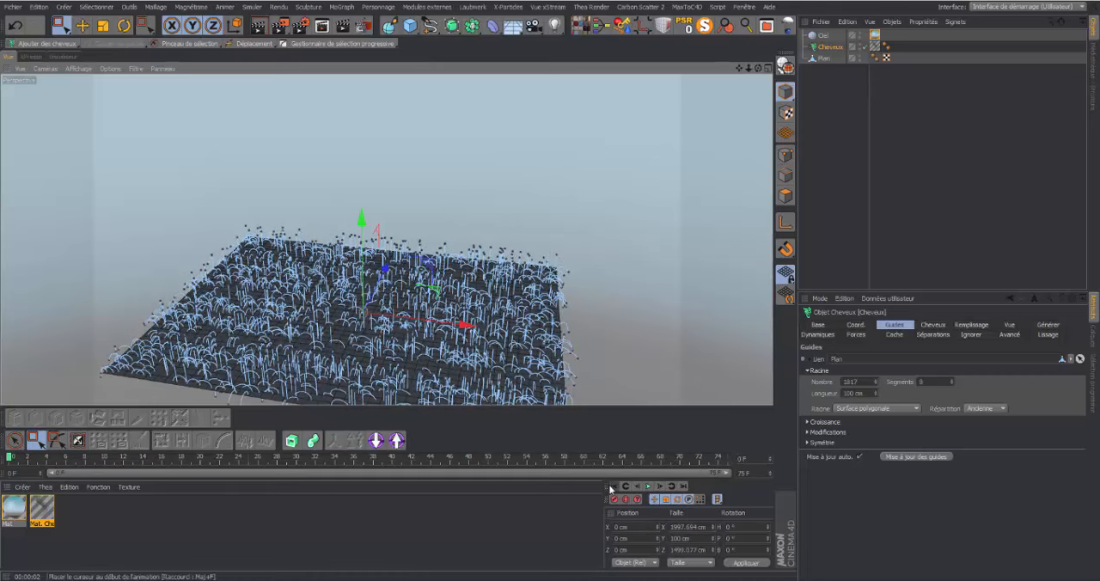
{"action": "left_click", "coordinate": [843, 87]}
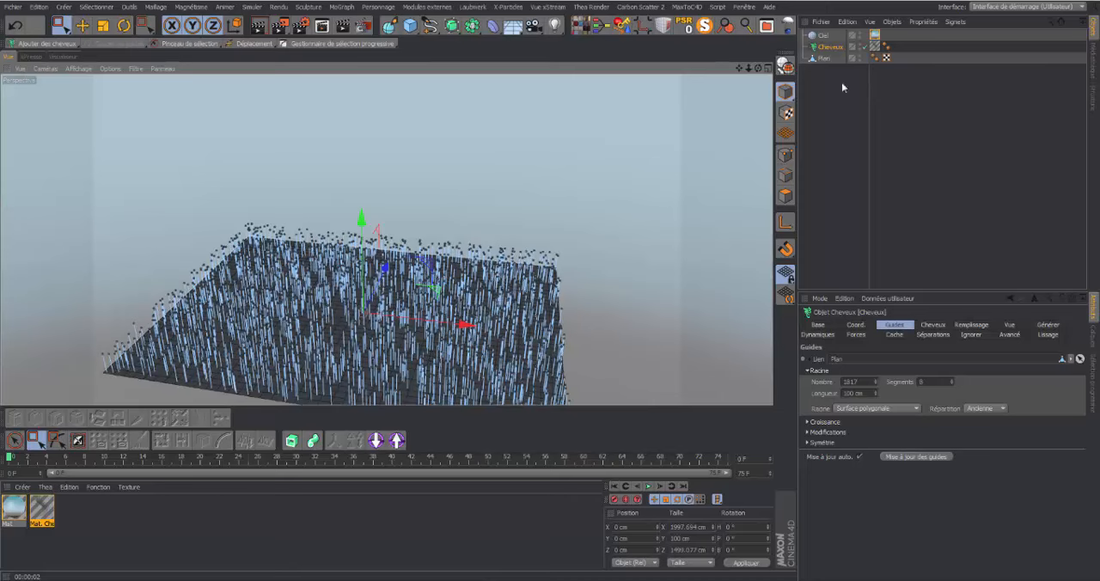
Enable Friser and Crêper in the hair material, and render the perspective view
{"action": "mouse_move", "coordinate": [759, 68]}
{"action": "left_mouse_down"}
{"action": "mouse_move", "coordinate": [758, 43]}
{"action": "mouse_move", "coordinate": [755, 72]}
{"action": "mouse_move", "coordinate": [739, 63]}
{"action": "mouse_move", "coordinate": [749, 51]}
{"action": "mouse_move", "coordinate": [758, 88]}
{"action": "left_mouse_up"}
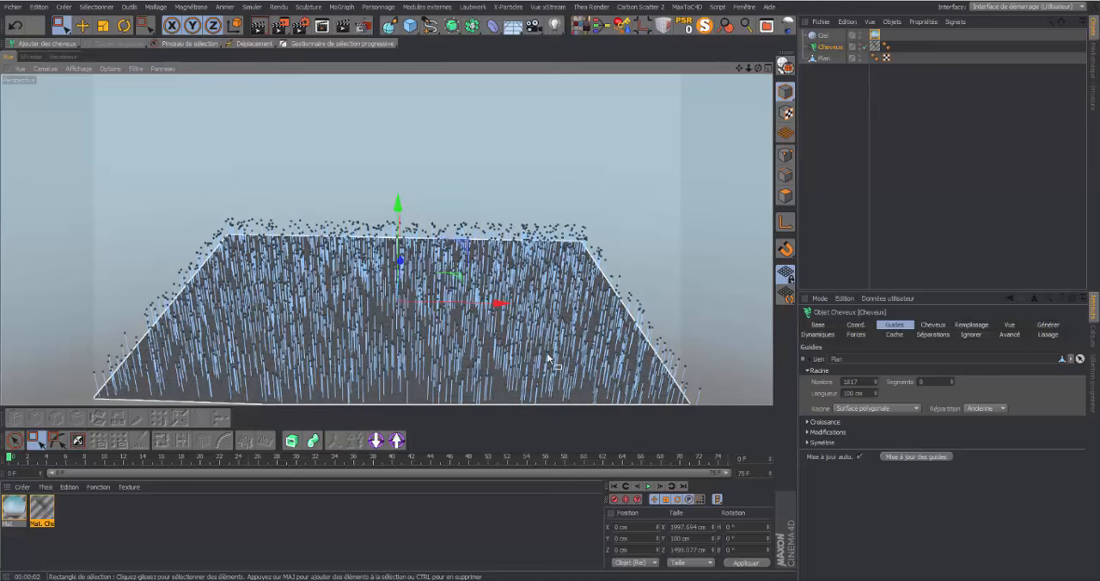
{"action": "left_click", "coordinate": [50, 505]}
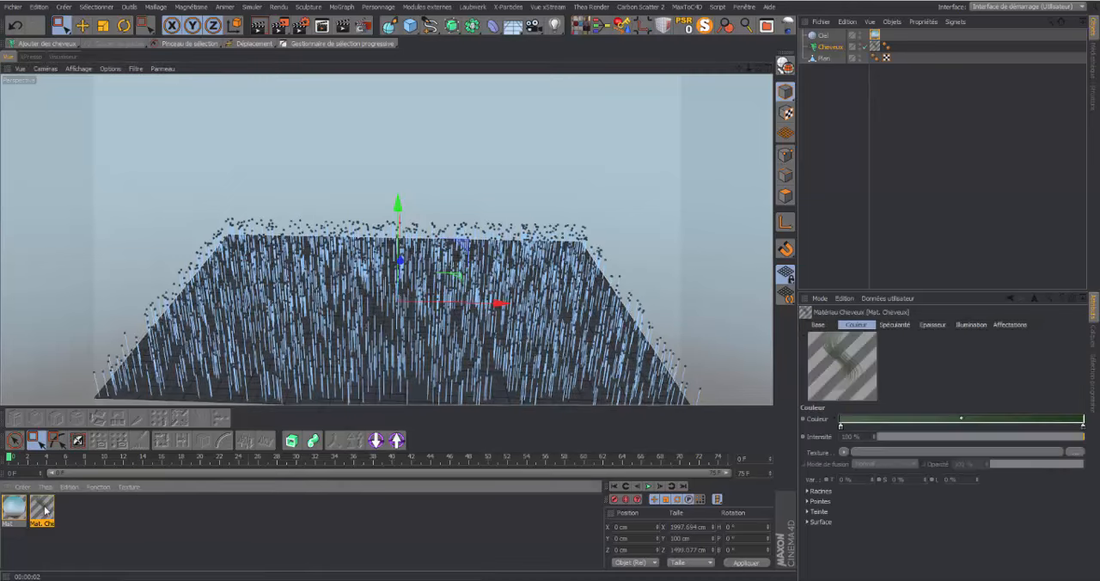
{"action": "double_click", "coordinate": [50, 505]}
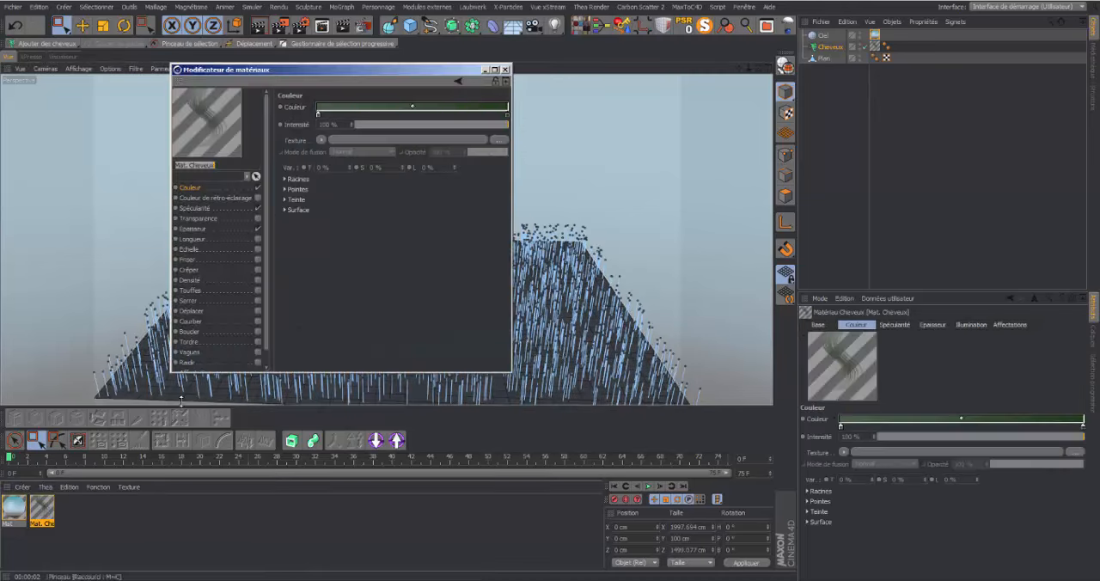
{"action": "left_click", "coordinate": [258, 259]}
{"action": "left_click", "coordinate": [505, 69]}
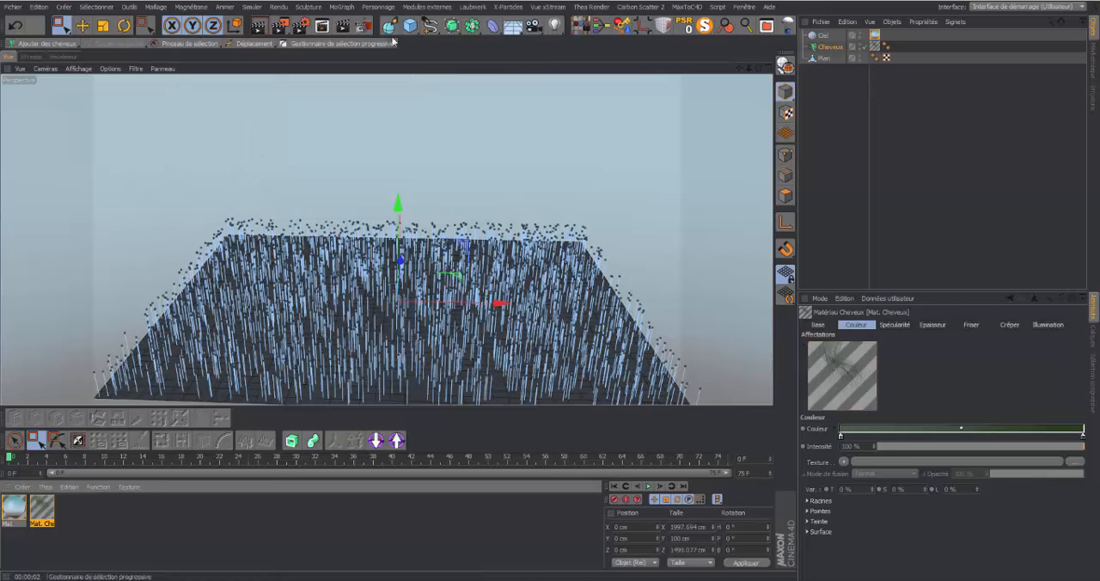
{"action": "left_click", "coordinate": [260, 26]}
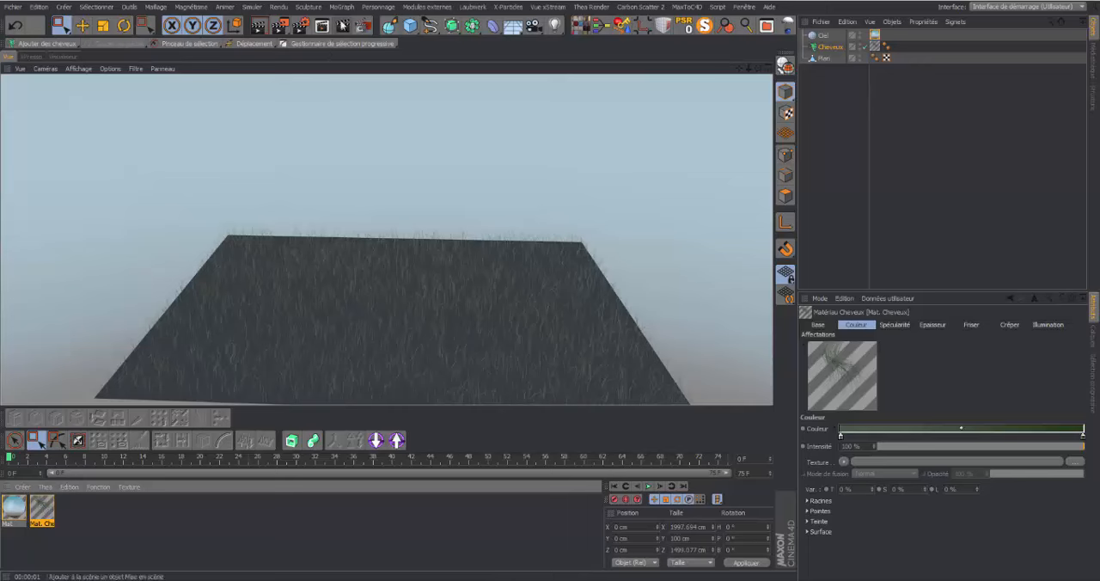
Disable Friser and Crêper in the hair material and close the material editor
{"action": "left_click", "coordinate": [38, 506]}
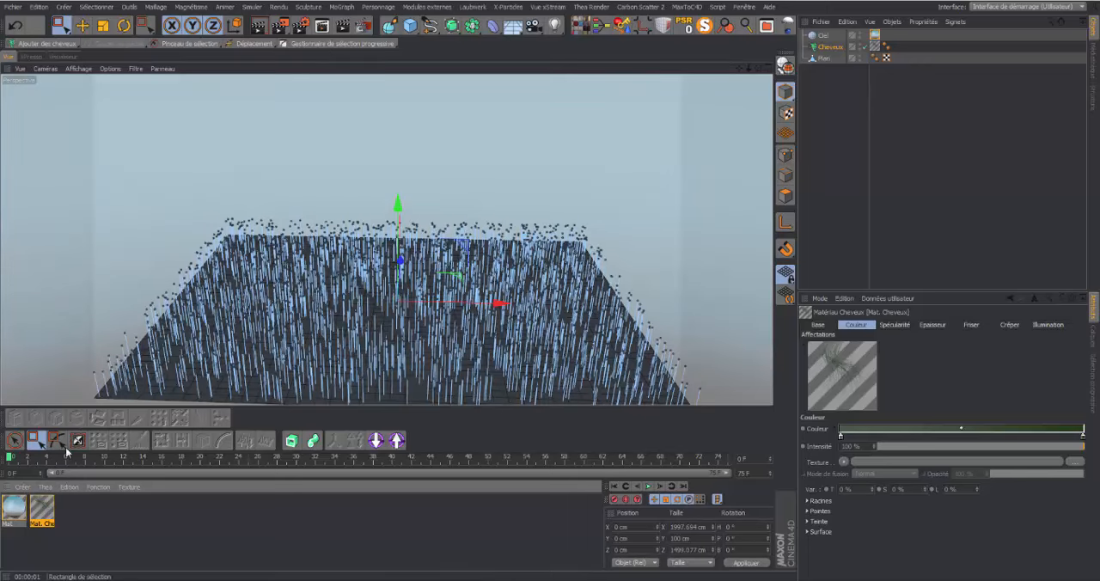
{"action": "double_click", "coordinate": [42, 507]}
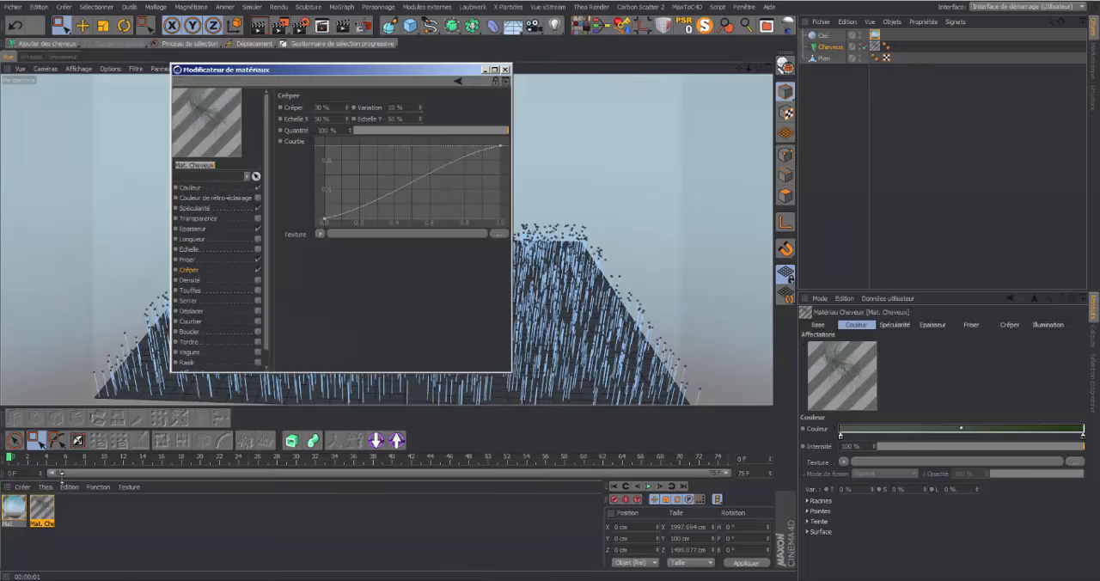
{"action": "left_click", "coordinate": [257, 261]}
{"action": "left_click", "coordinate": [260, 269]}
{"action": "left_click", "coordinate": [506, 71]}
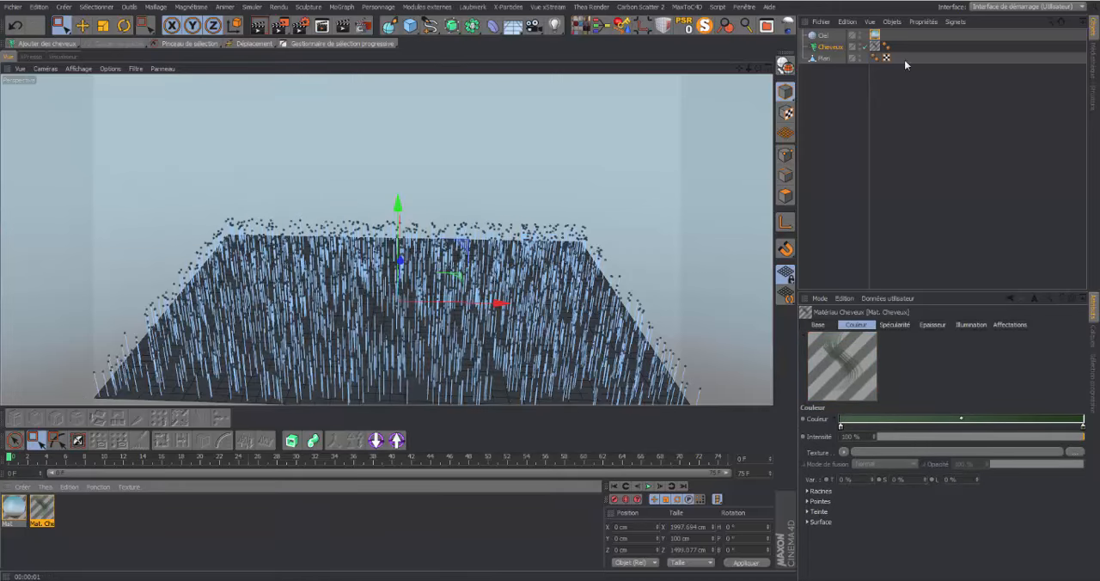
Enable Très rigide in the Cheveux object's dynamics, and test it by playing the animation and rewinding to the start
{"action": "left_click", "coordinate": [834, 48]}
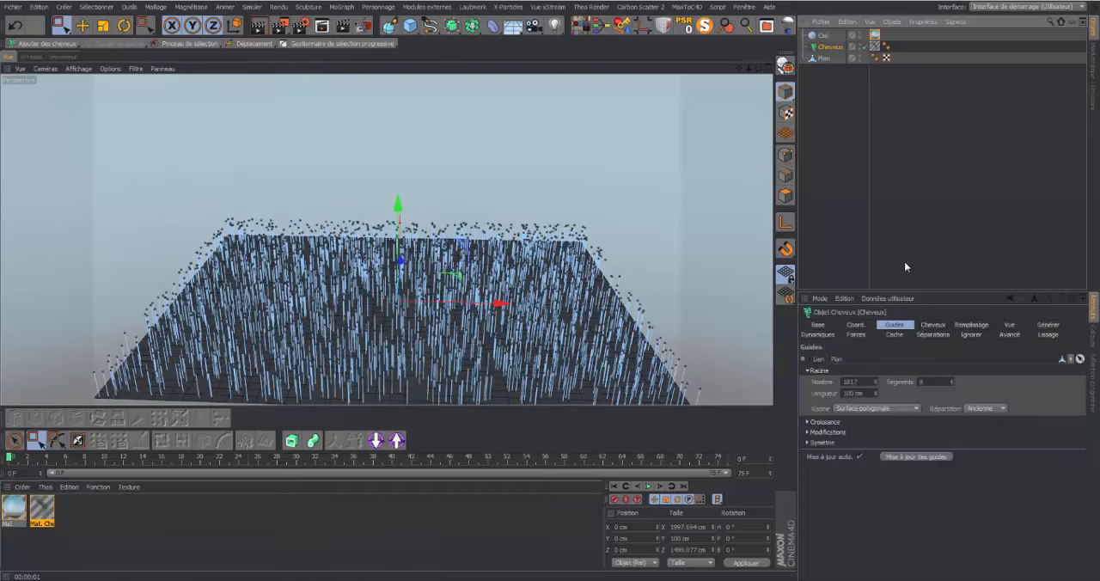
{"action": "left_click", "coordinate": [818, 335]}
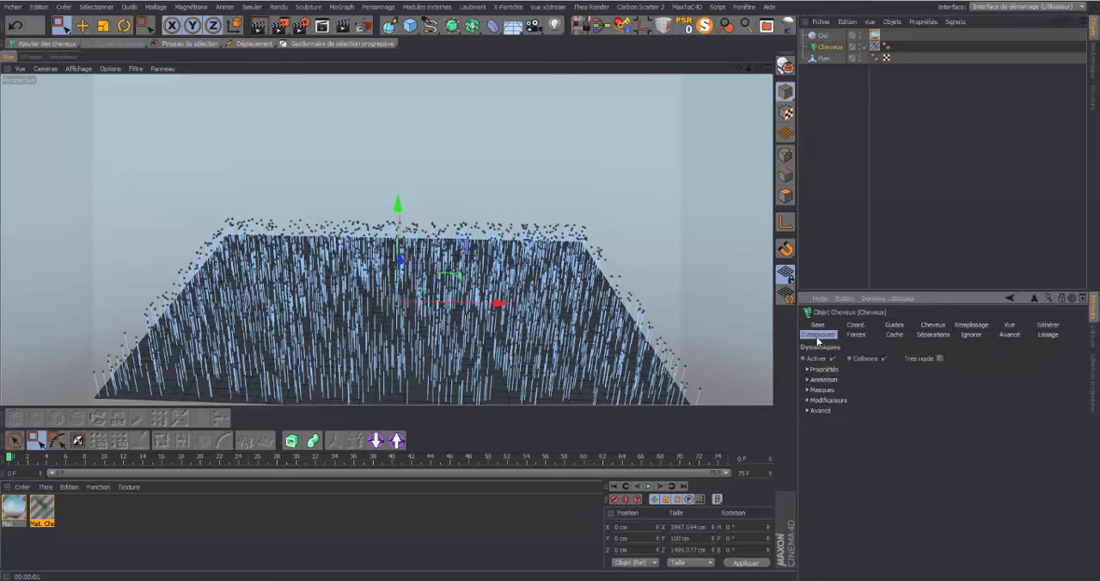
{"action": "left_click", "coordinate": [940, 359]}
{"action": "left_click", "coordinate": [807, 369]}
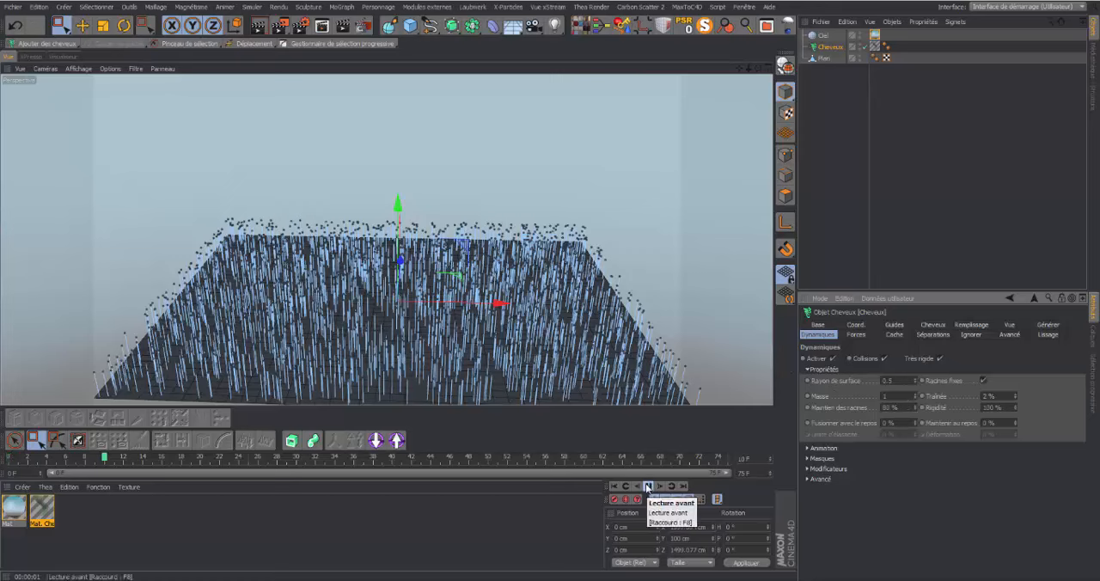
{"action": "left_click", "coordinate": [648, 488]}
{"action": "left_click", "coordinate": [614, 487]}
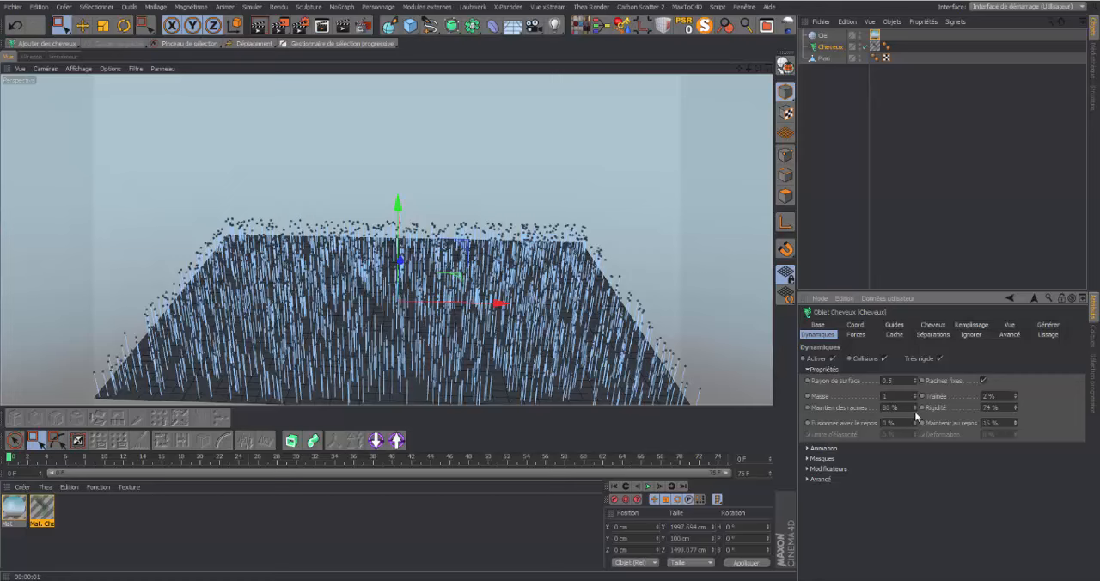
Set the hair dynamics' Rigidité to 74 % and Maintenir au repos to 16 %, and play the animation to test them
{"action": "left_click", "coordinate": [649, 486]}
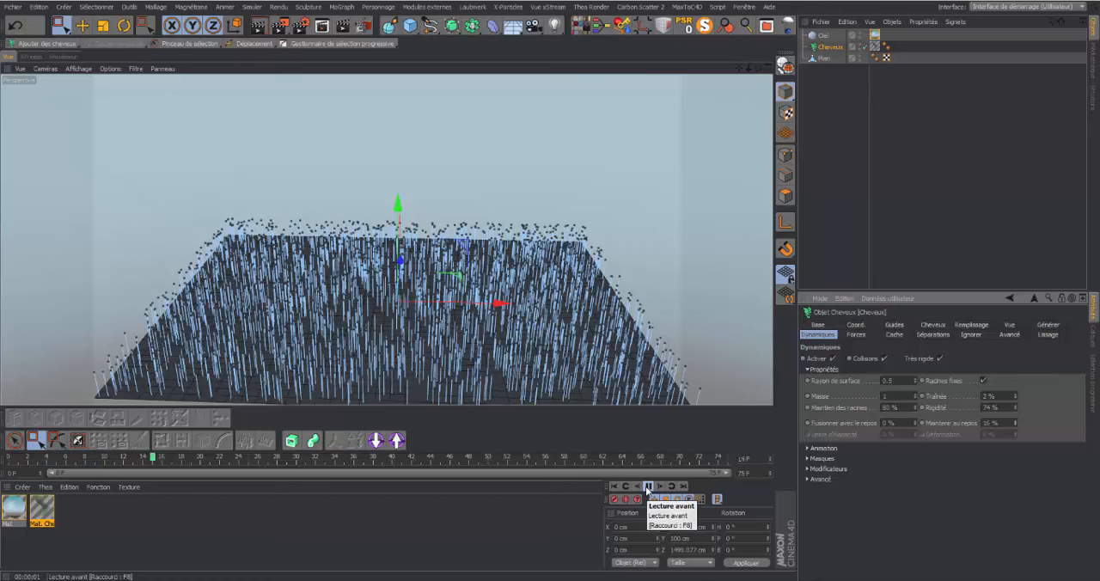
{"action": "left_click", "coordinate": [649, 487]}
{"action": "left_click", "coordinate": [615, 487]}
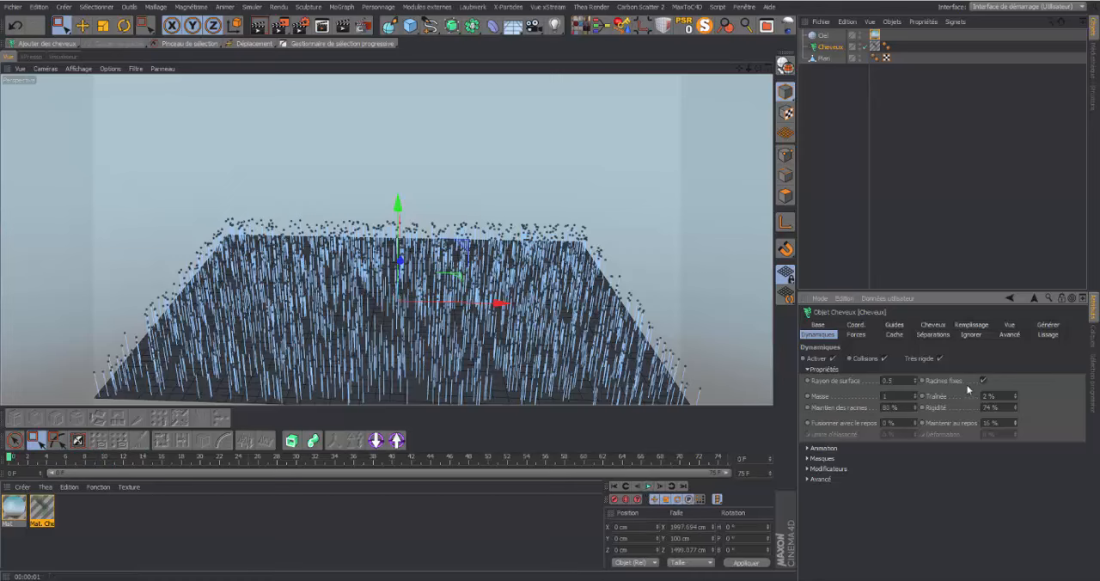
Disable Très rigide in the hair dynamics, play the animation again and return to the first frame
{"action": "left_click", "coordinate": [940, 358]}
{"action": "left_click", "coordinate": [648, 486]}
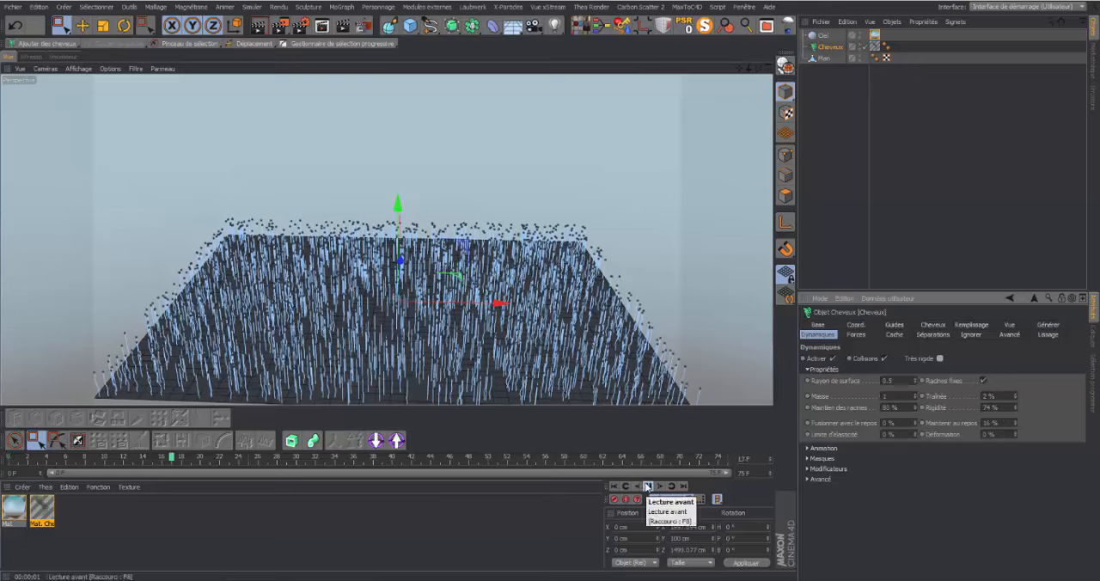
{"action": "left_click", "coordinate": [619, 486]}
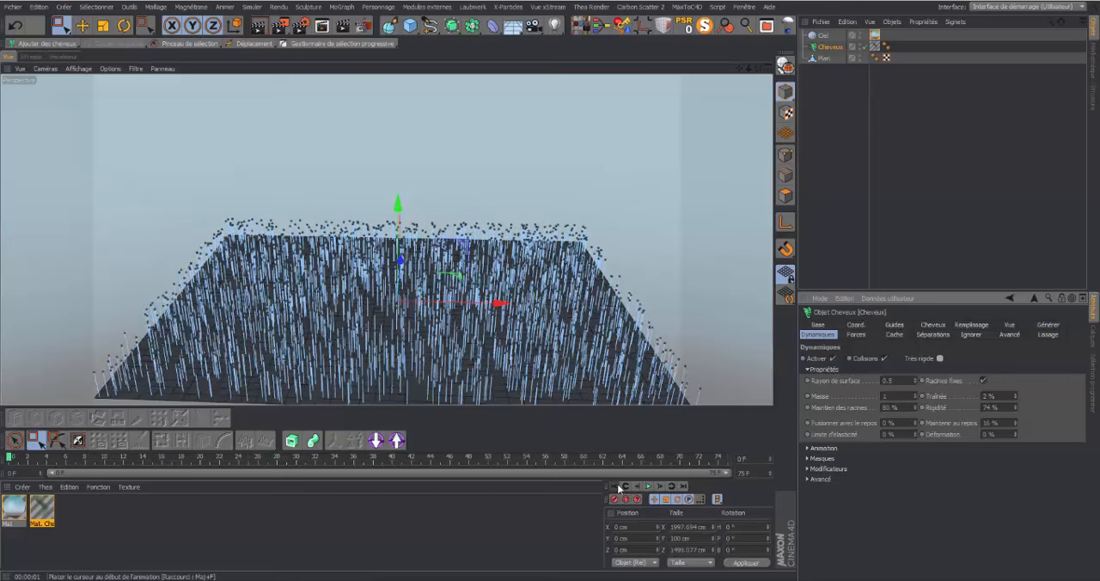
Enable Définir in the hair's advanced dynamics with Segments set to 4, testing it while the animation plays
{"action": "left_click", "coordinate": [807, 480]}
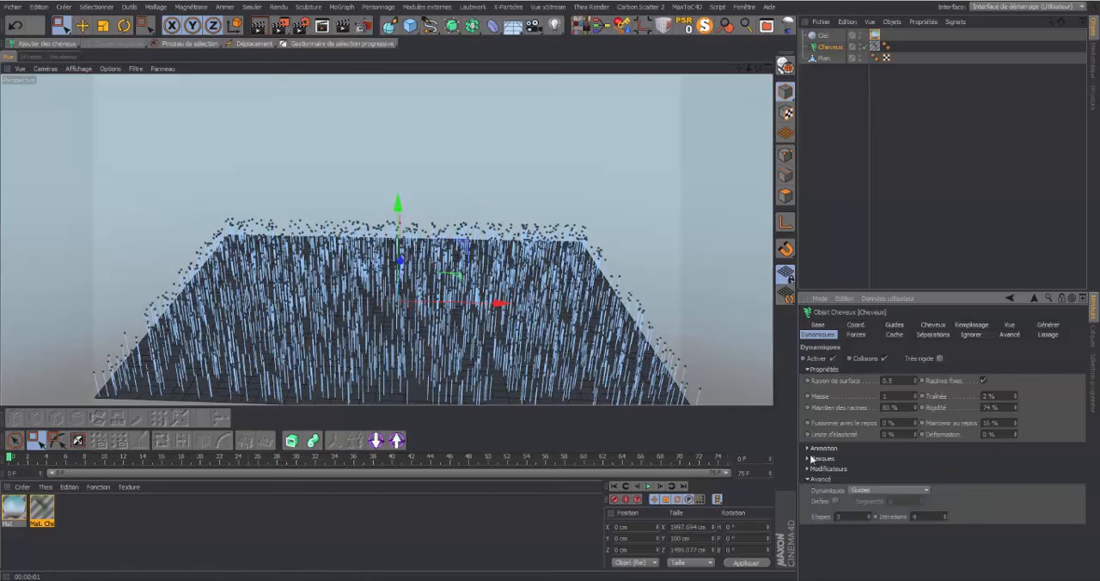
{"action": "left_click", "coordinate": [836, 500]}
{"action": "left_click", "coordinate": [648, 487]}
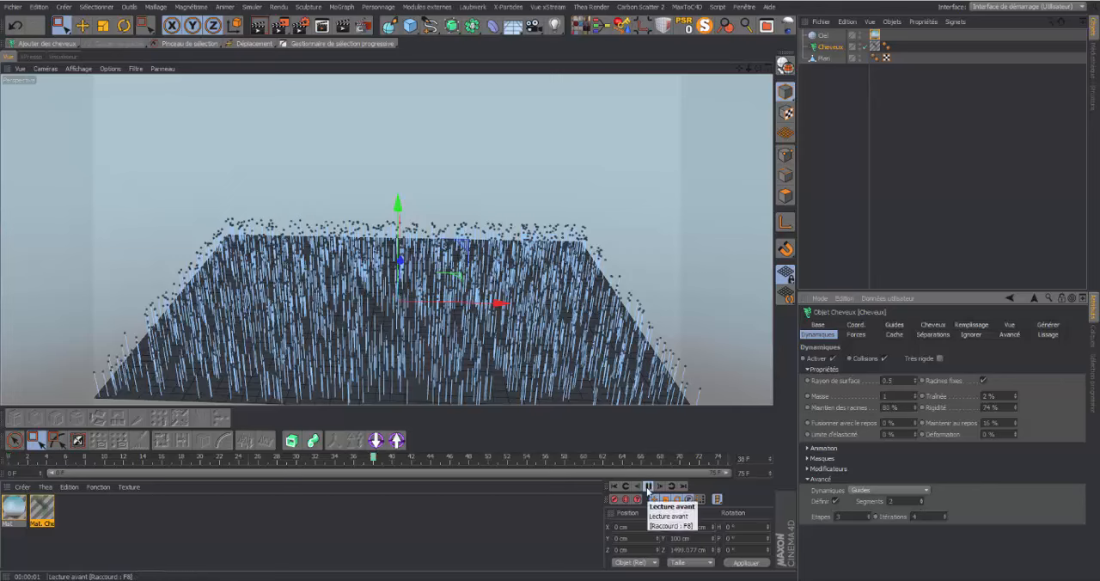
{"action": "left_click", "coordinate": [649, 487]}
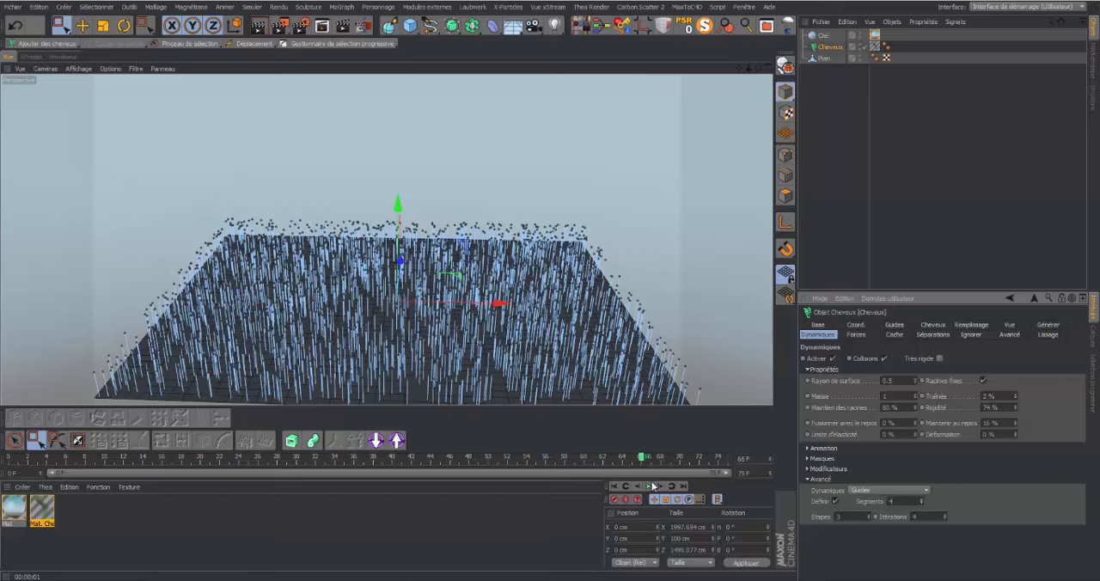
Replay the animation from the first frame and examine the bending hair guides up close
{"action": "left_click", "coordinate": [614, 487]}
{"action": "left_click", "coordinate": [648, 487]}
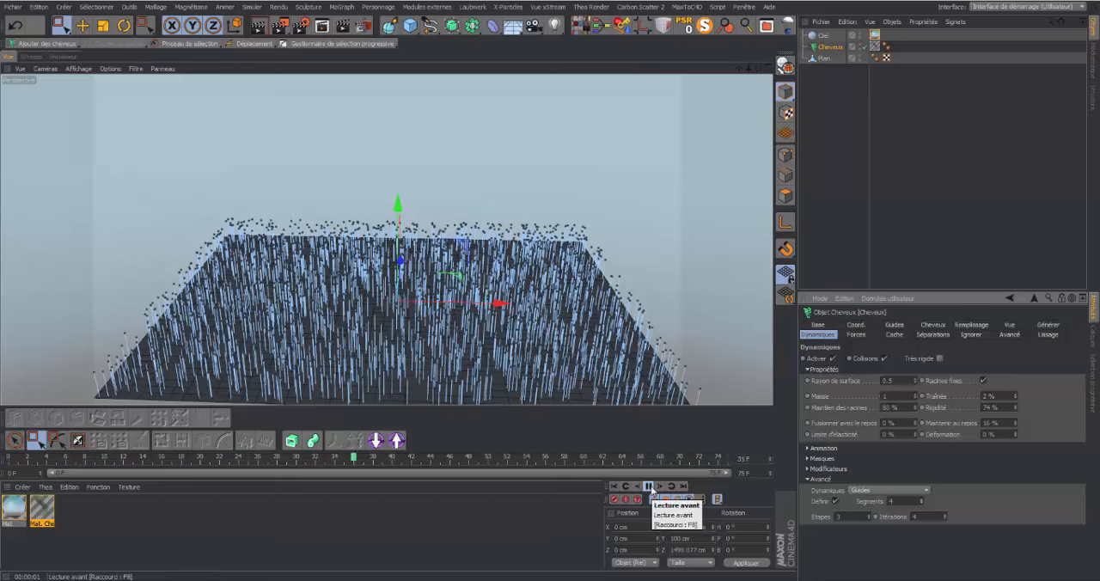
{"action": "left_click", "coordinate": [648, 487]}
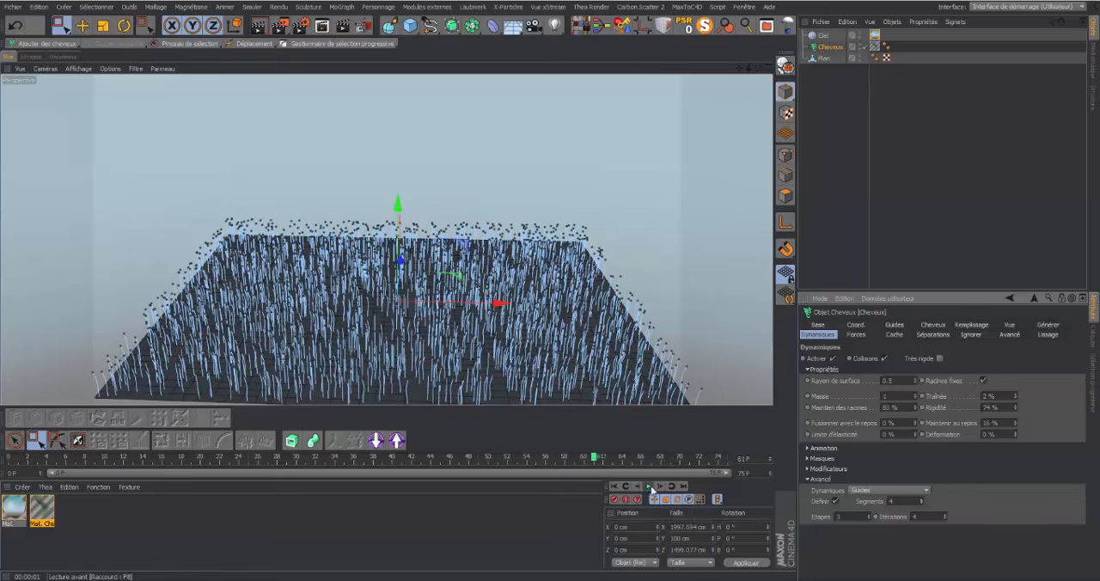
{"action": "left_click_drag", "start_coordinate": [757, 69], "coordinate": [739, 69]}
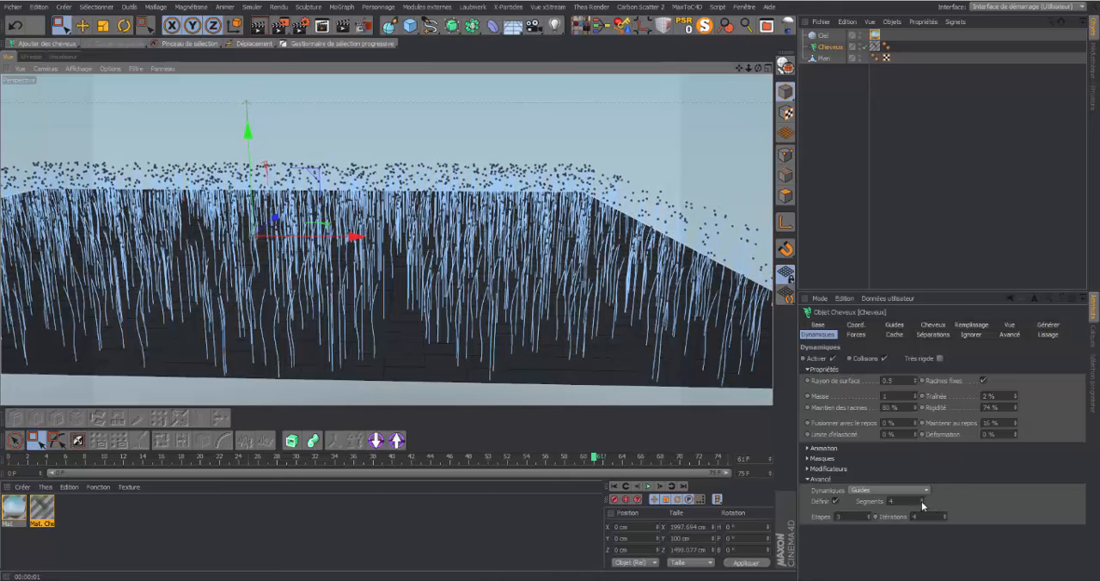
Set Segments to 5 in the hair's advanced dynamics and test it by playing the animation from the first frame
{"action": "left_click", "coordinate": [920, 500]}
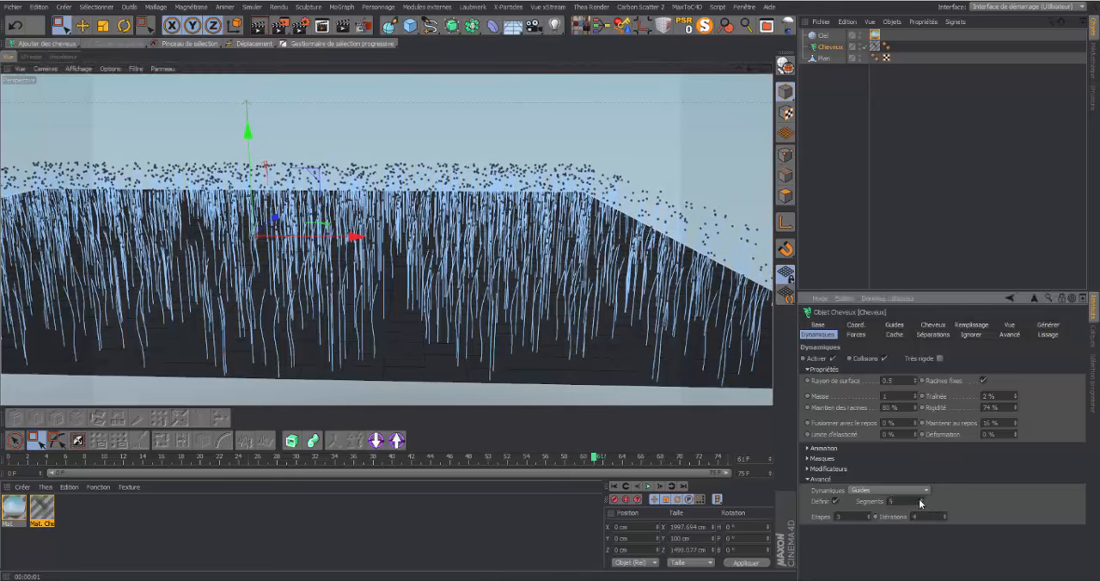
{"action": "left_click", "coordinate": [613, 485]}
{"action": "left_click", "coordinate": [649, 486]}
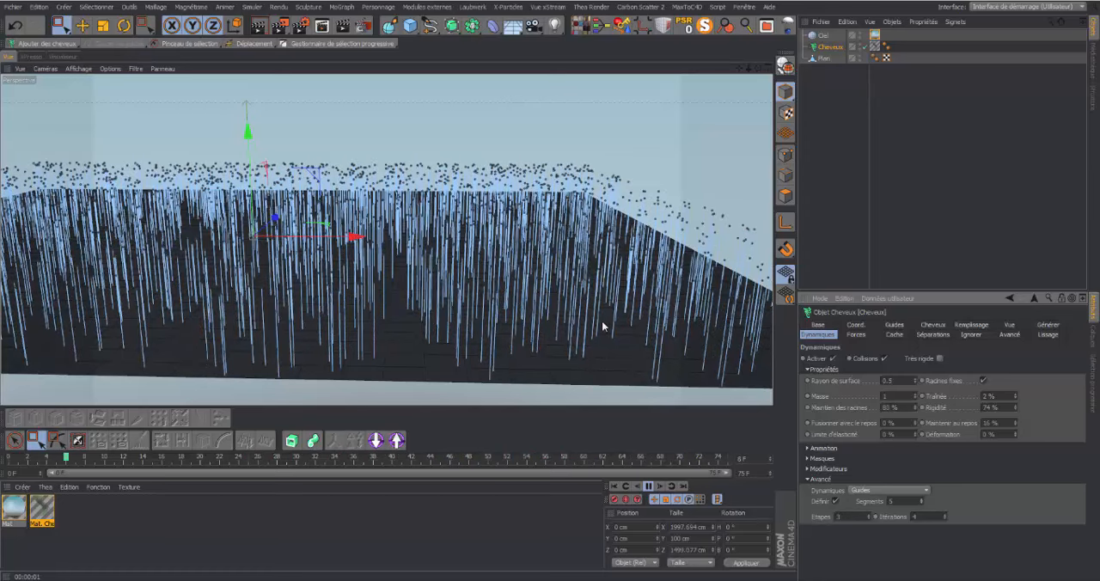
{"action": "left_click", "coordinate": [648, 486]}
Extend the animation's end to frame 150 and expand the timeline preview range to the full length
{"action": "left_click", "coordinate": [756, 473]}
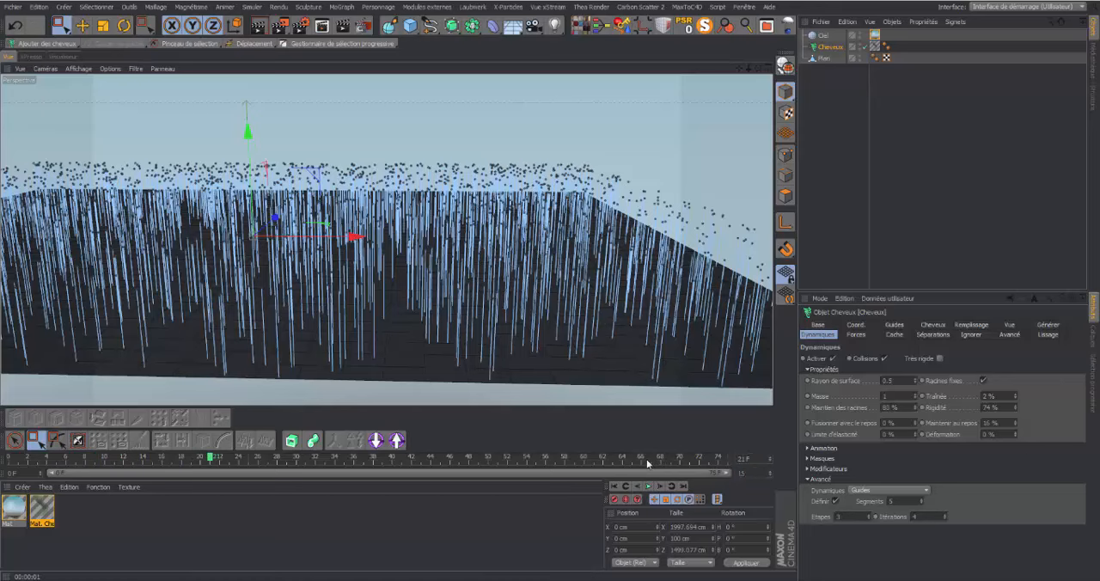
{"action": "type", "text": "150"}
{"action": "key", "text": "Return"}
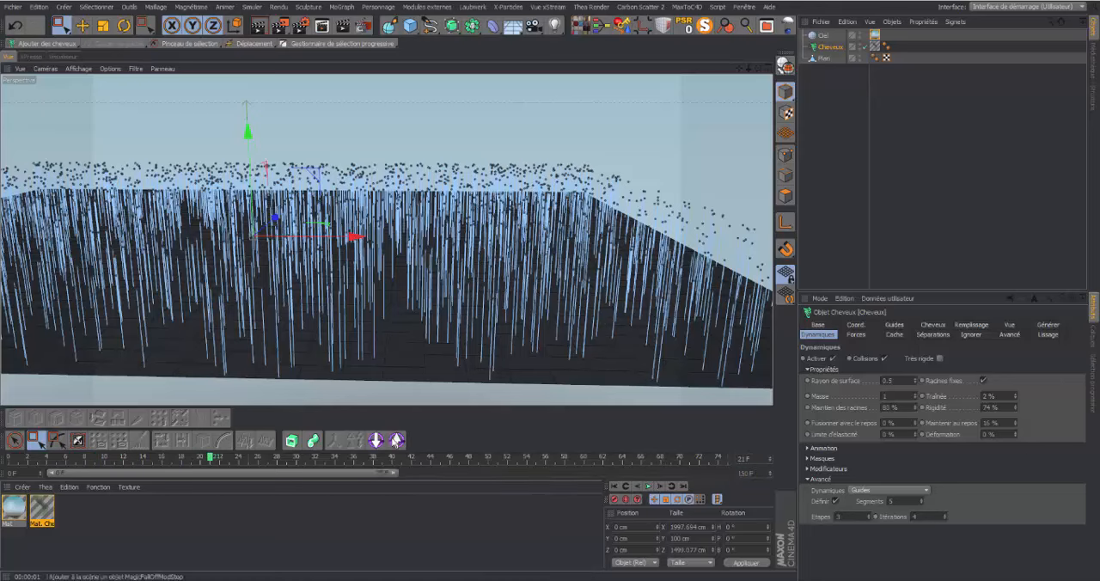
{"action": "left_click_drag", "start_coordinate": [395, 473], "coordinate": [762, 488]}
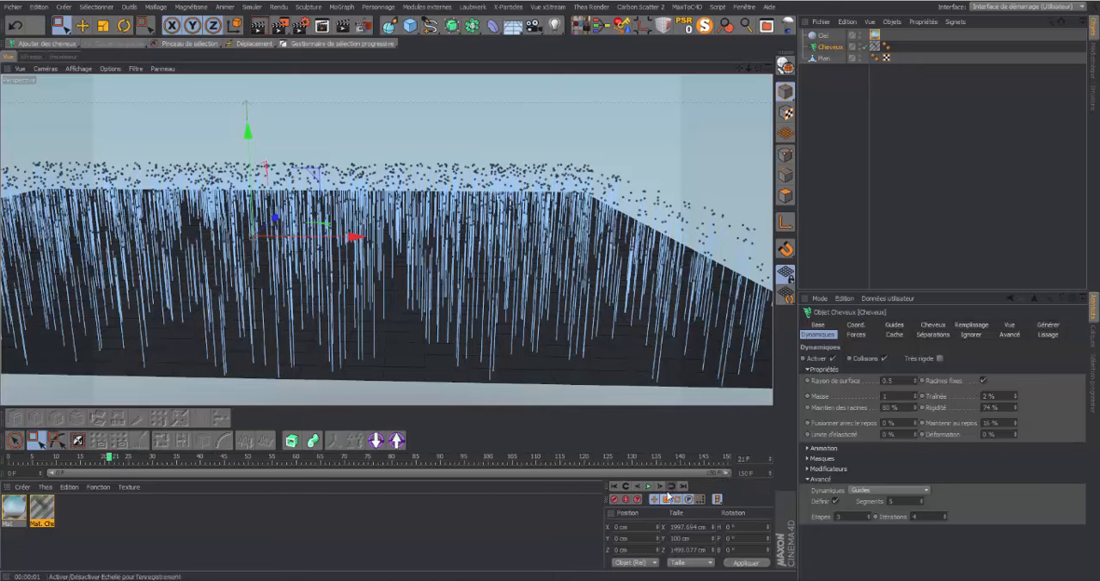
Play the longer animation, stop it and examine how the hair guides bend from several angles
{"action": "left_click", "coordinate": [649, 486]}
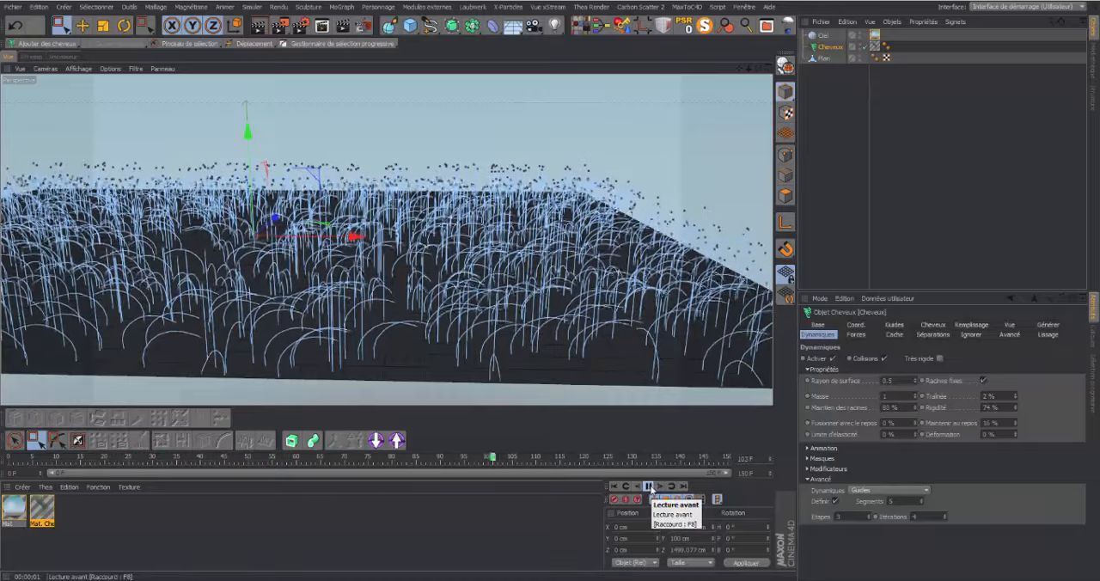
{"action": "left_click", "coordinate": [650, 487]}
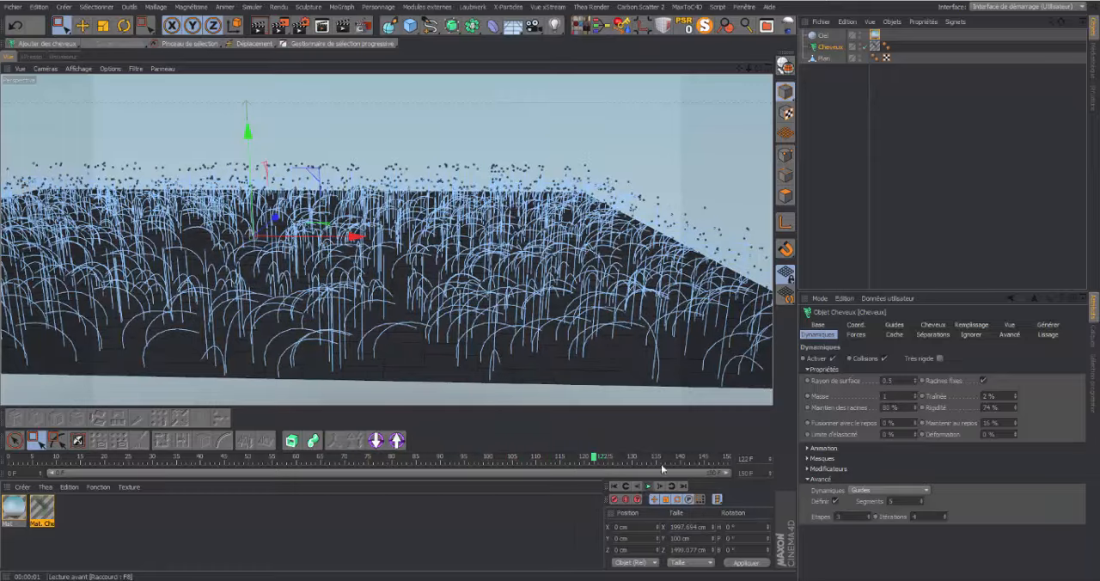
{"action": "left_click_drag", "start_coordinate": [758, 68], "coordinate": [764, 119]}
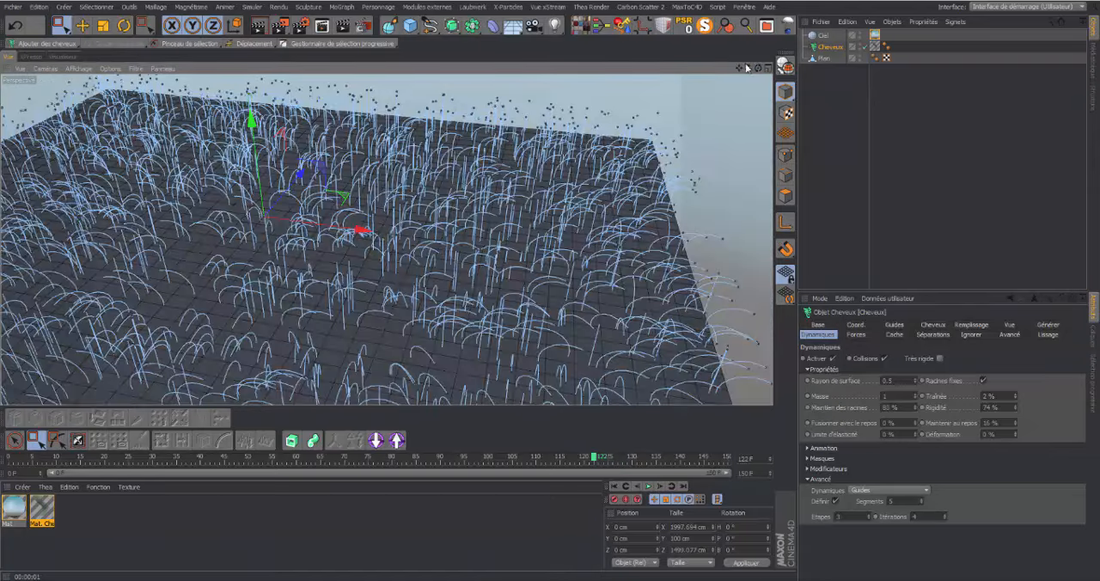
{"action": "left_click_drag", "start_coordinate": [741, 69], "coordinate": [777, 37]}
{"action": "left_click_drag", "start_coordinate": [749, 69], "coordinate": [728, 76]}
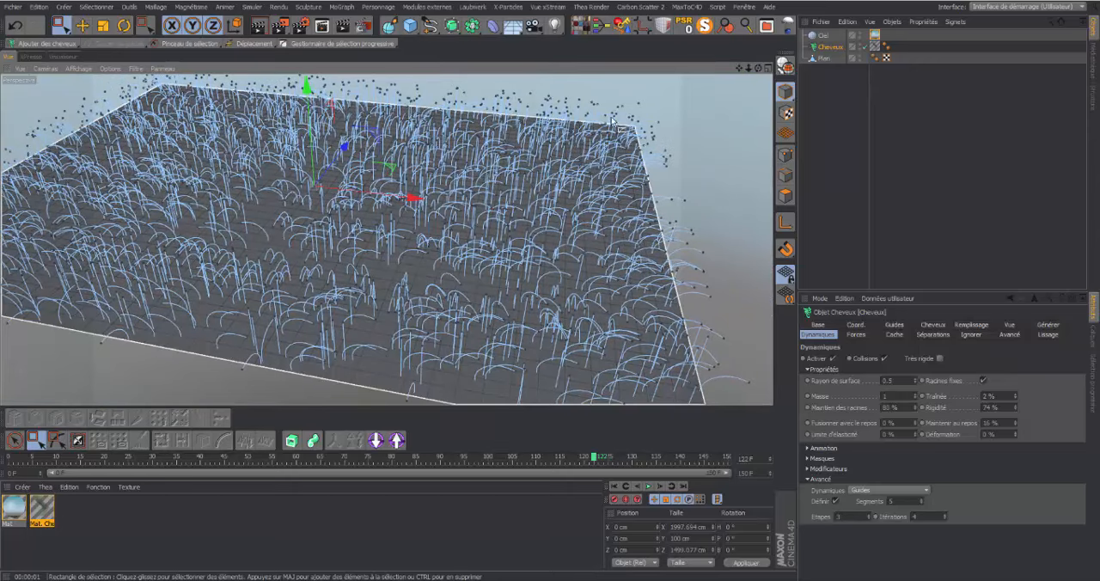
{"action": "left_click_drag", "start_coordinate": [759, 68], "coordinate": [507, 228]}
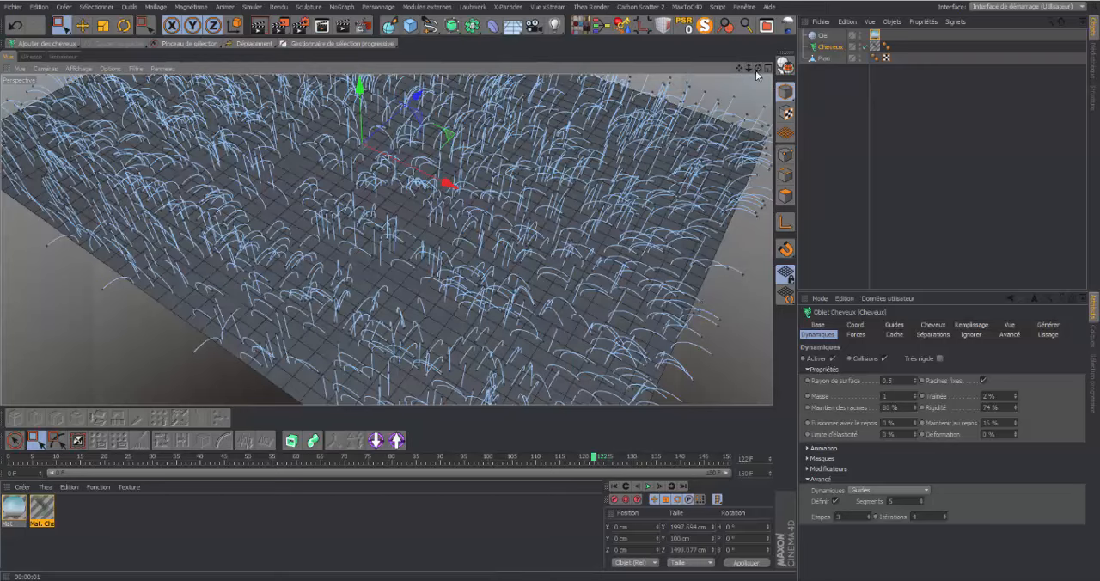
{"action": "left_click_drag", "start_coordinate": [758, 68], "coordinate": [815, 38]}
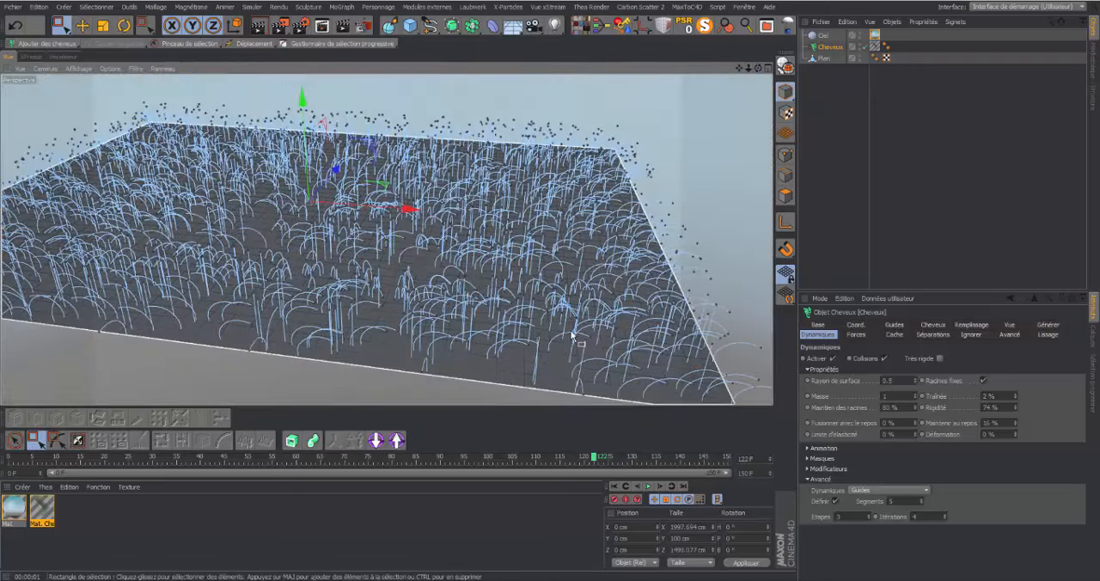
Shorten the hair guides by setting their root Longueur to 23 cm
{"action": "left_click", "coordinate": [893, 326]}
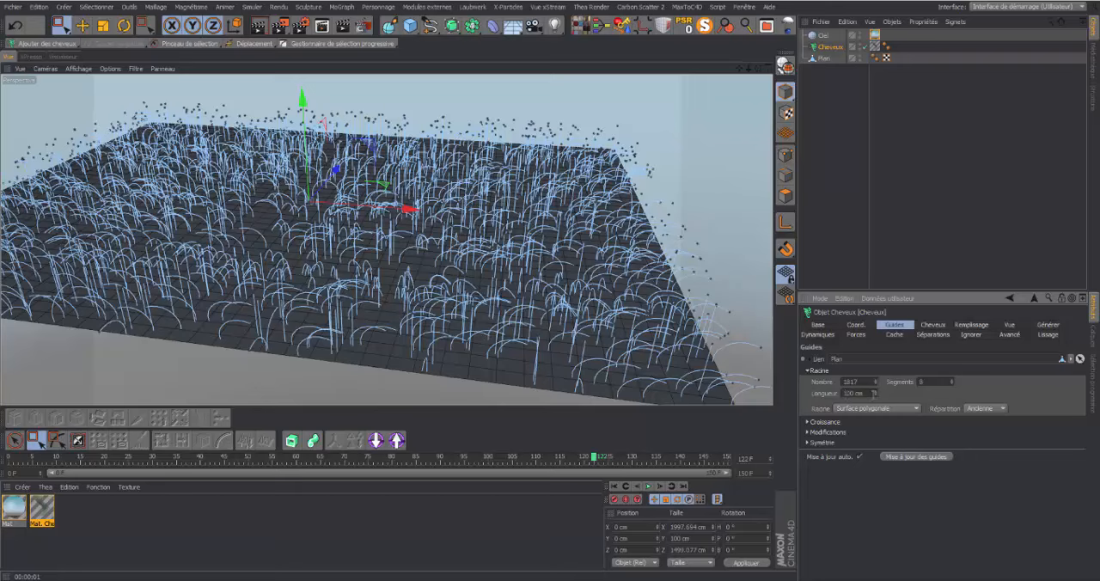
{"action": "left_click_drag", "start_coordinate": [875, 394], "coordinate": [874, 435]}
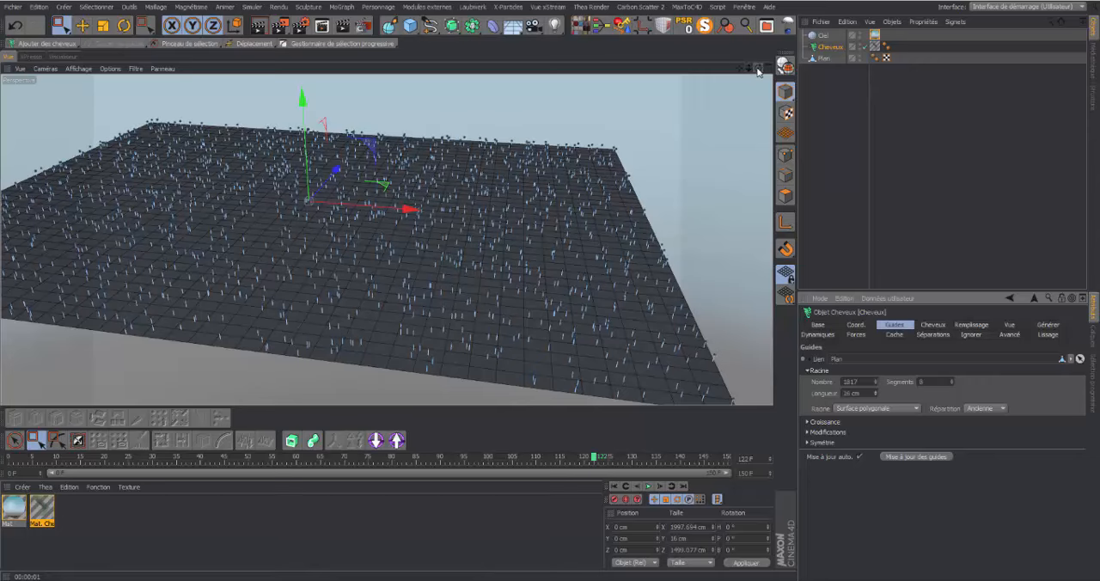
{"action": "left_click_drag", "start_coordinate": [758, 68], "coordinate": [764, 52]}
{"action": "left_click_drag", "start_coordinate": [875, 393], "coordinate": [876, 387]}
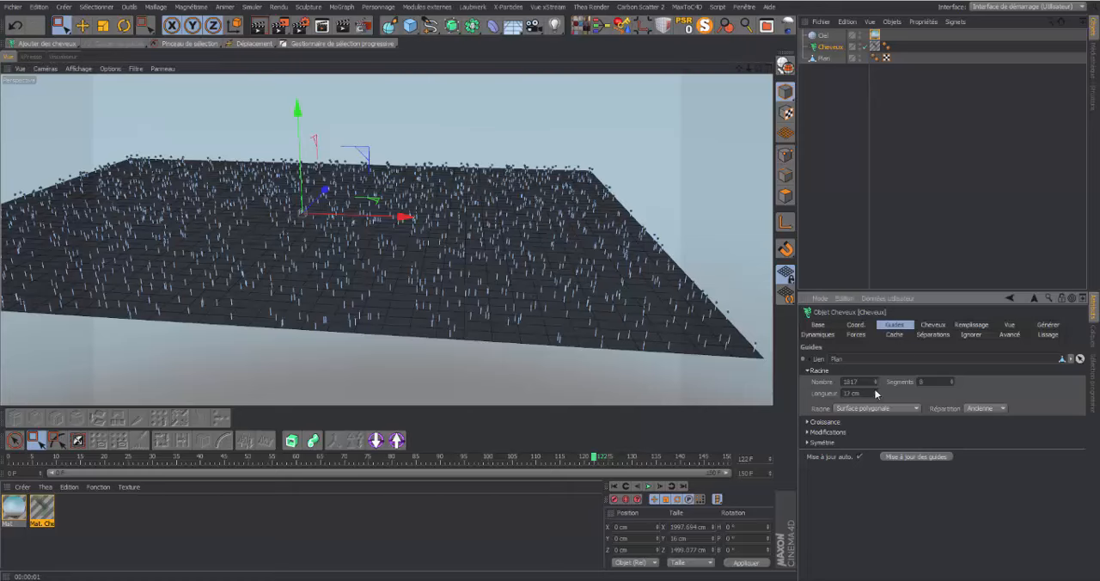
Play the animation with the short guides, stop it and examine their bending up close
{"action": "left_click", "coordinate": [648, 486]}
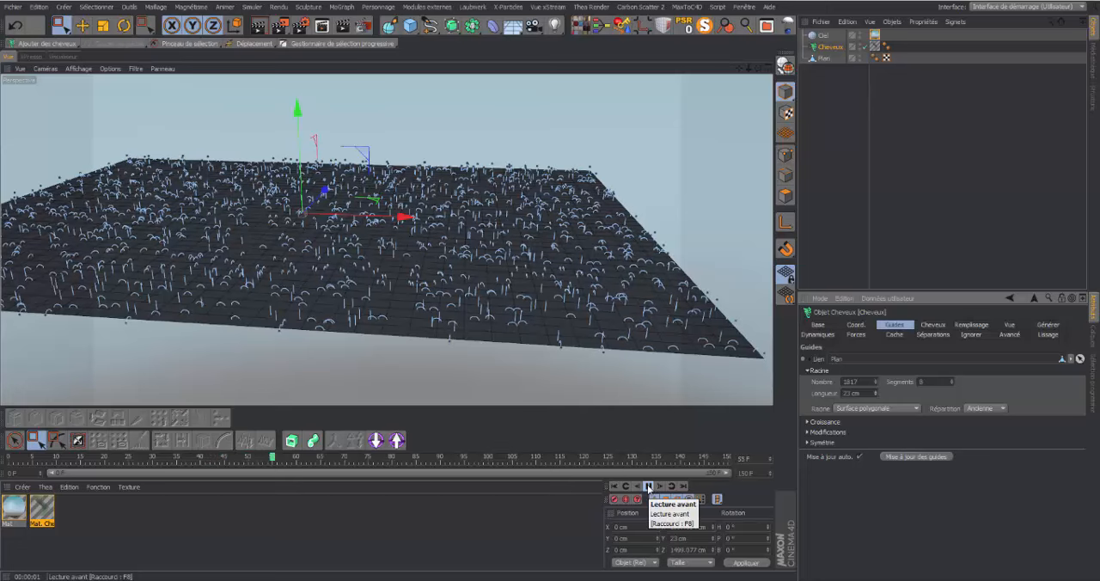
{"action": "left_click", "coordinate": [649, 487]}
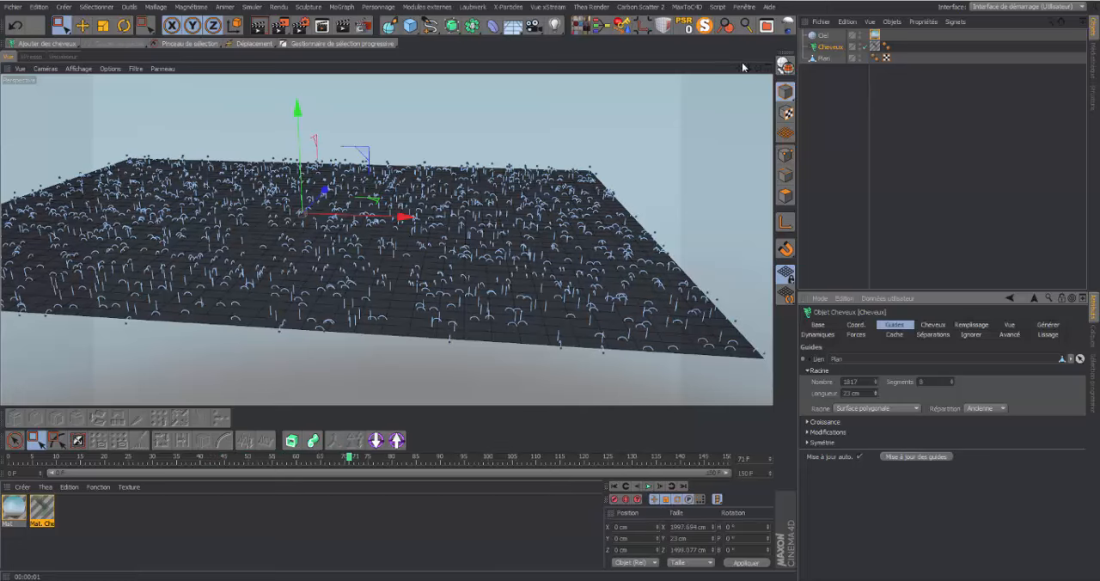
{"action": "mouse_move", "coordinate": [751, 69]}
{"action": "left_mouse_down"}
{"action": "mouse_move", "coordinate": [771, 69]}
{"action": "mouse_move", "coordinate": [759, 67]}
{"action": "left_mouse_up"}
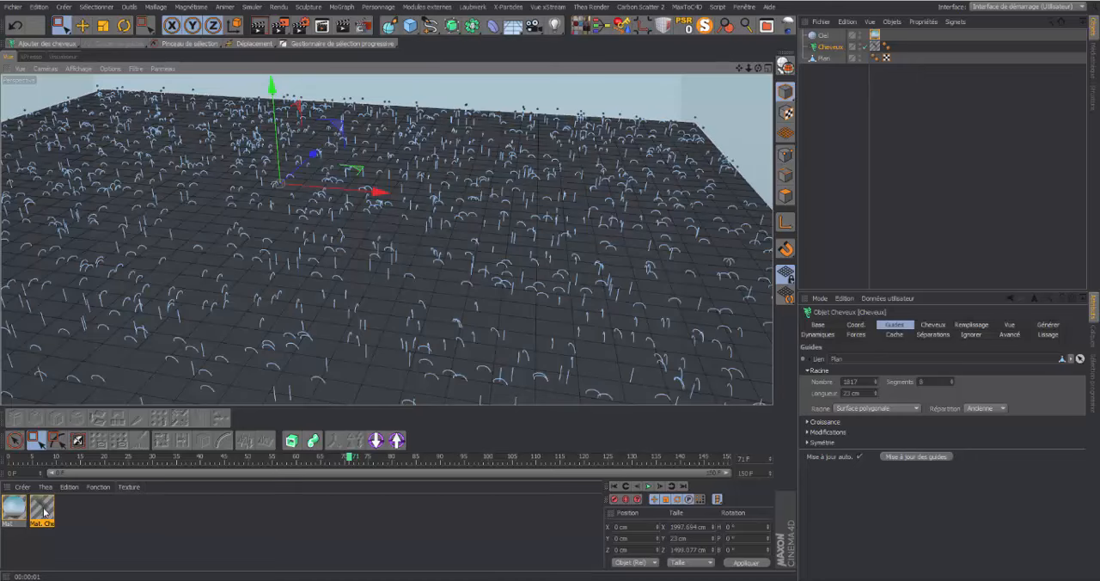
Set the hair material's Epaisseur to 20 cm at both Racine and Pointe, and render the view
{"action": "double_click", "coordinate": [37, 513]}
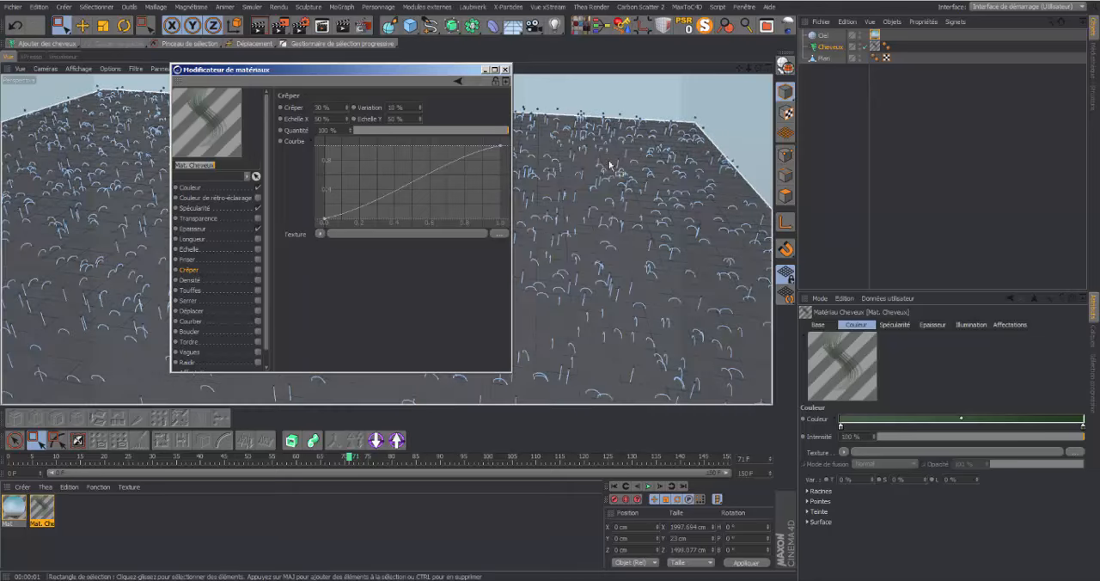
{"action": "left_click", "coordinate": [191, 229]}
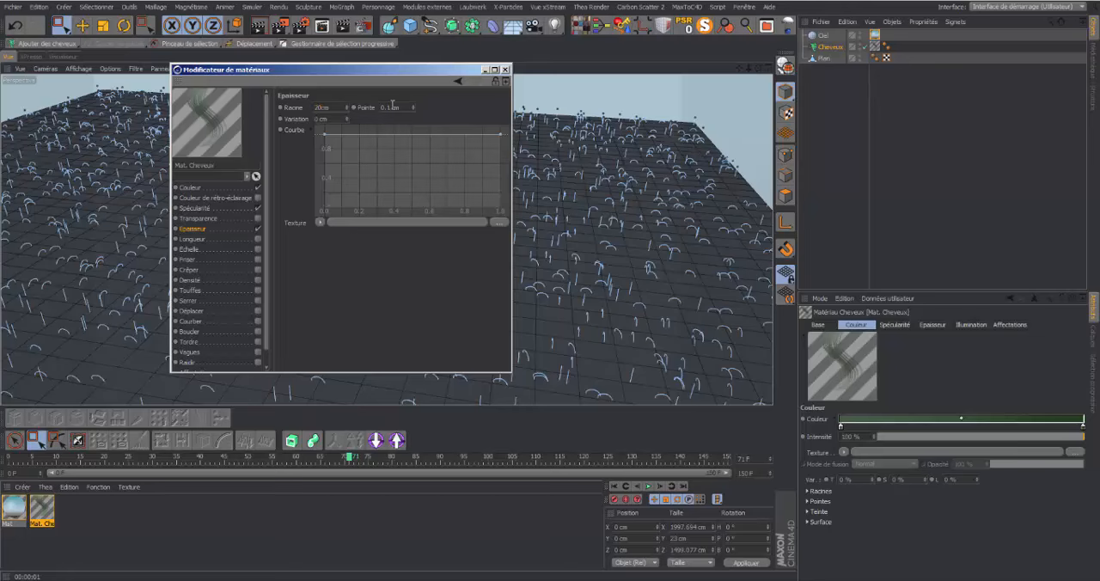
{"action": "key", "text": "Return"}
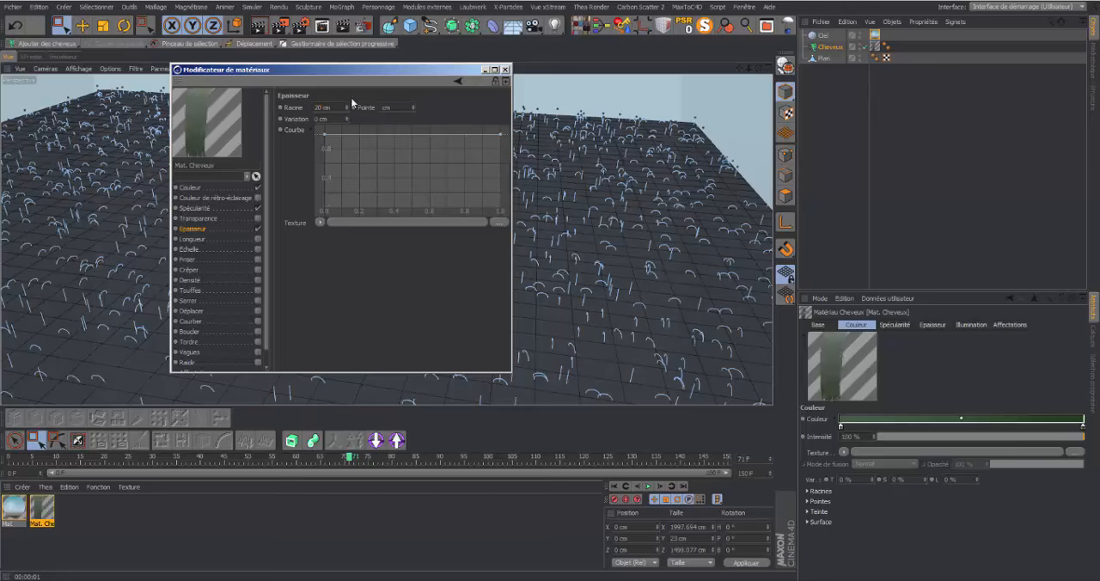
{"action": "type", "text": "20"}
{"action": "left_click", "coordinate": [328, 308]}
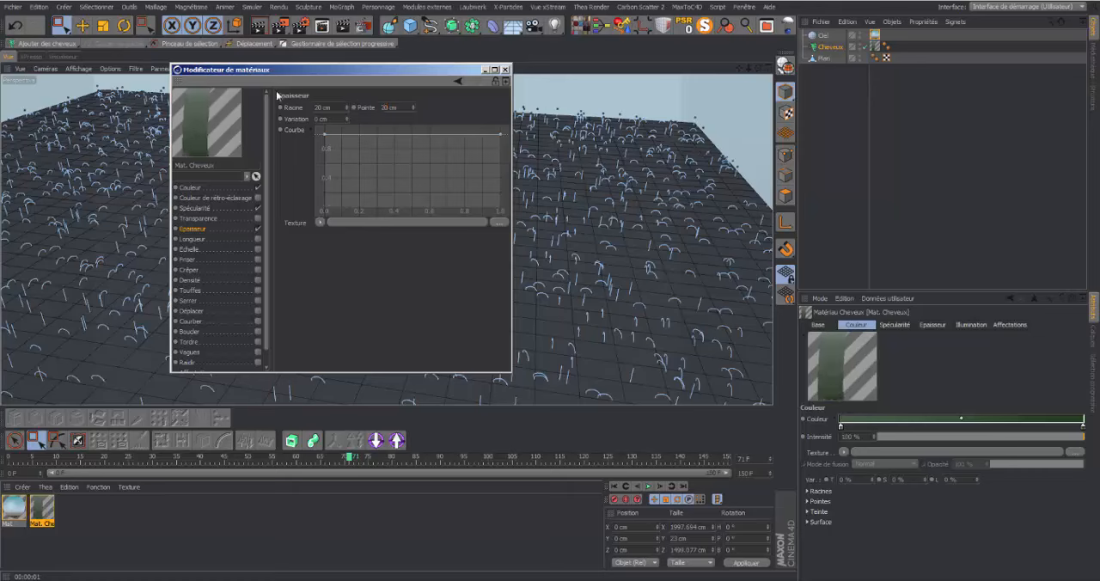
{"action": "left_click", "coordinate": [505, 69]}
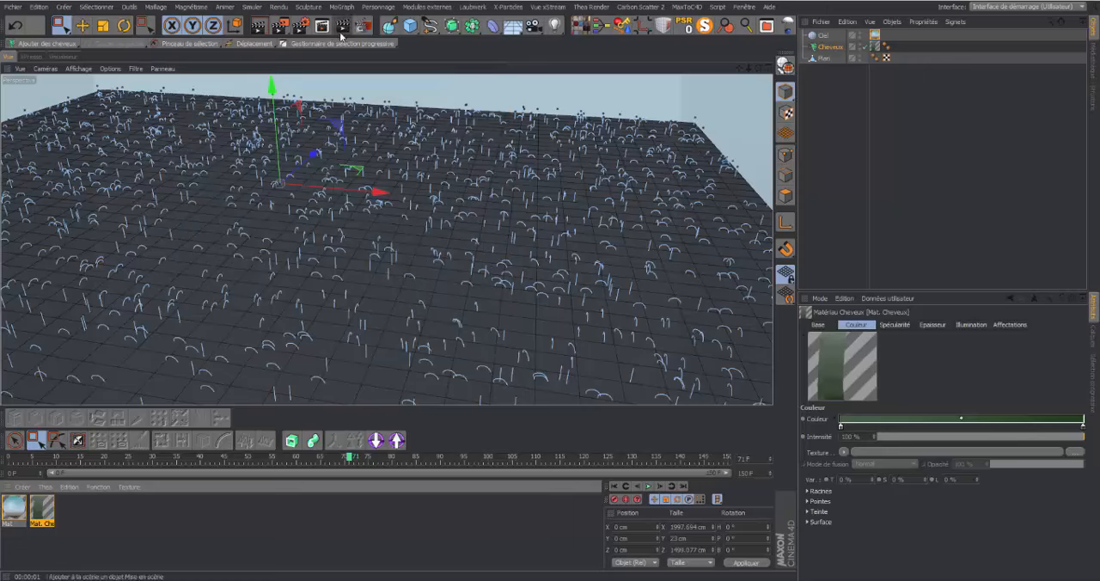
{"action": "left_click", "coordinate": [257, 28]}
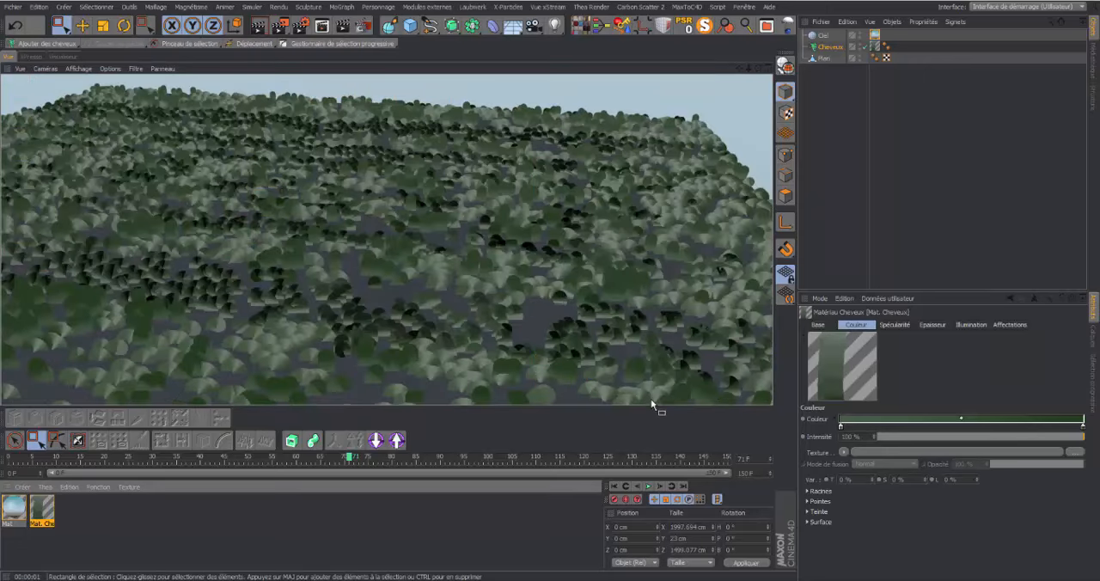
Reduce the hair material's specularity to 8 % primary Intensité, 12 % secondary Intensité and secondary Netteté 10, and render the view
{"action": "double_click", "coordinate": [43, 514]}
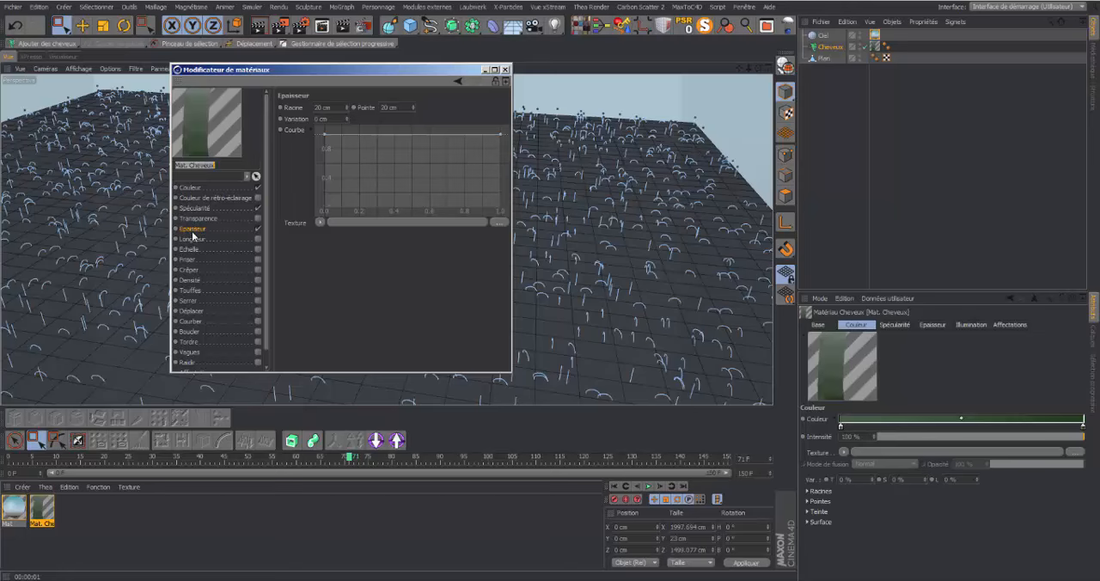
{"action": "left_click", "coordinate": [206, 209]}
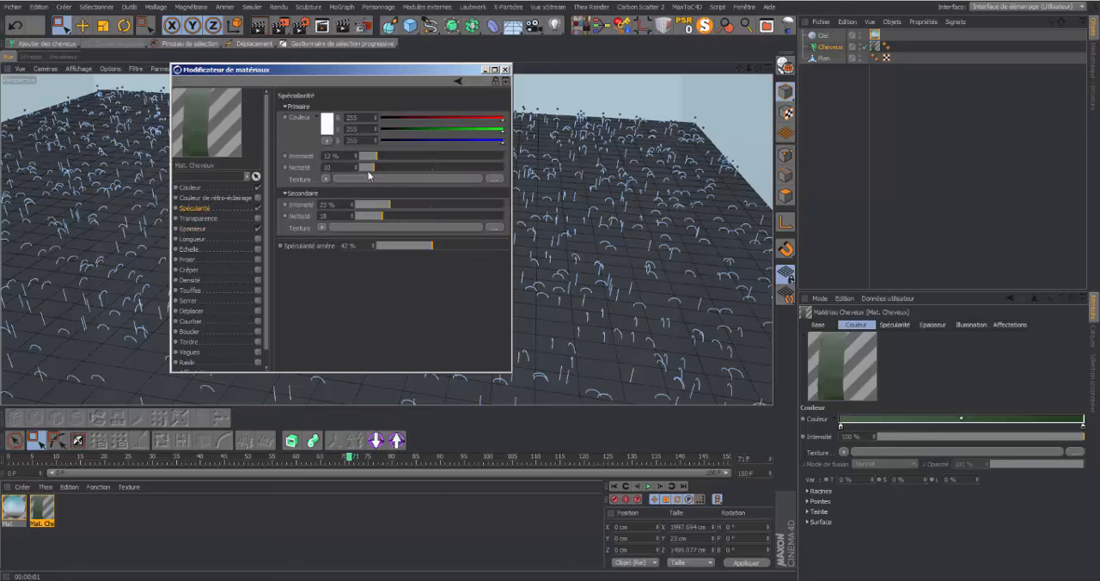
{"action": "left_click", "coordinate": [375, 204]}
{"action": "left_click", "coordinate": [376, 218]}
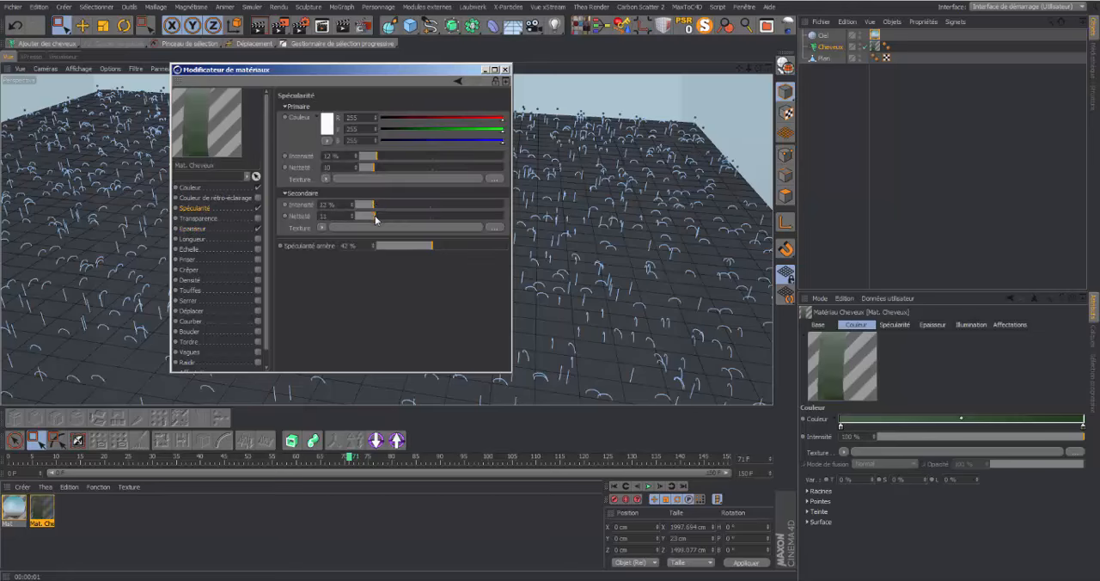
{"action": "left_click", "coordinate": [506, 69]}
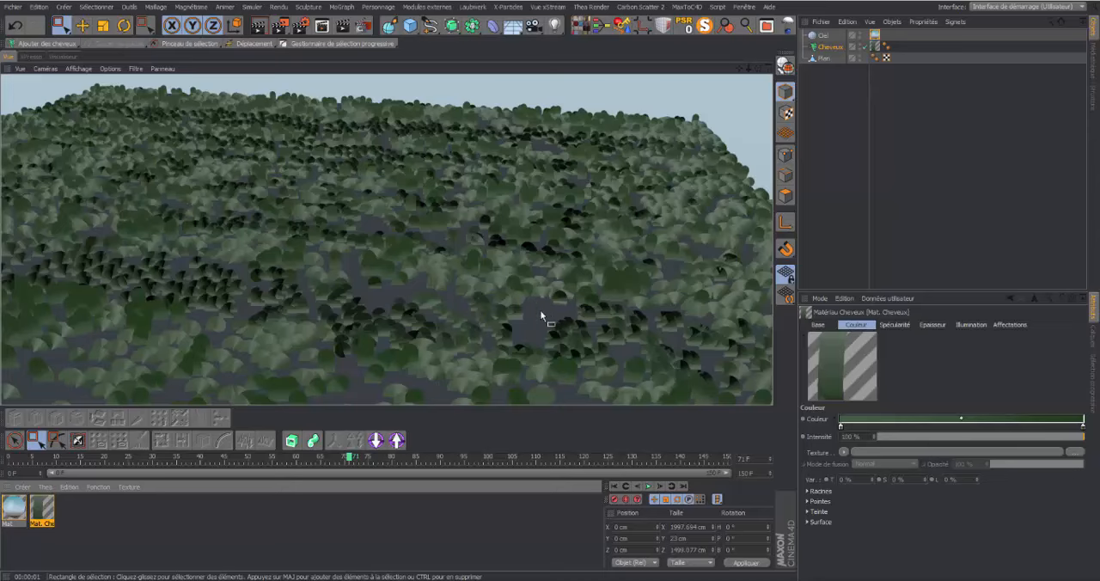
{"action": "left_click", "coordinate": [49, 513]}
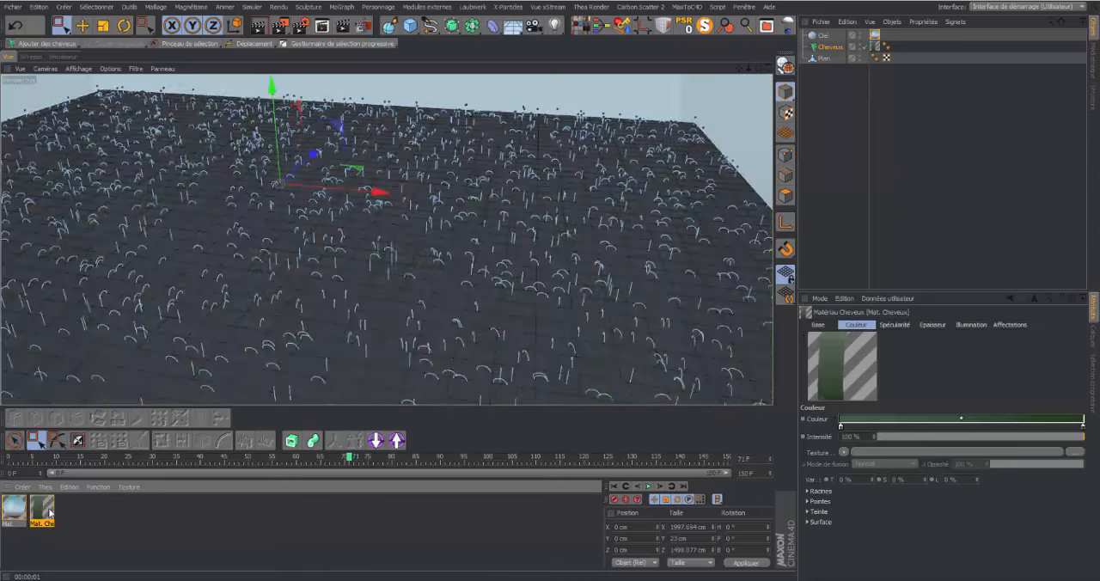
Add evenly spread control points along the flat Epaisseur curve of the hair material
{"action": "double_click", "coordinate": [40, 512]}
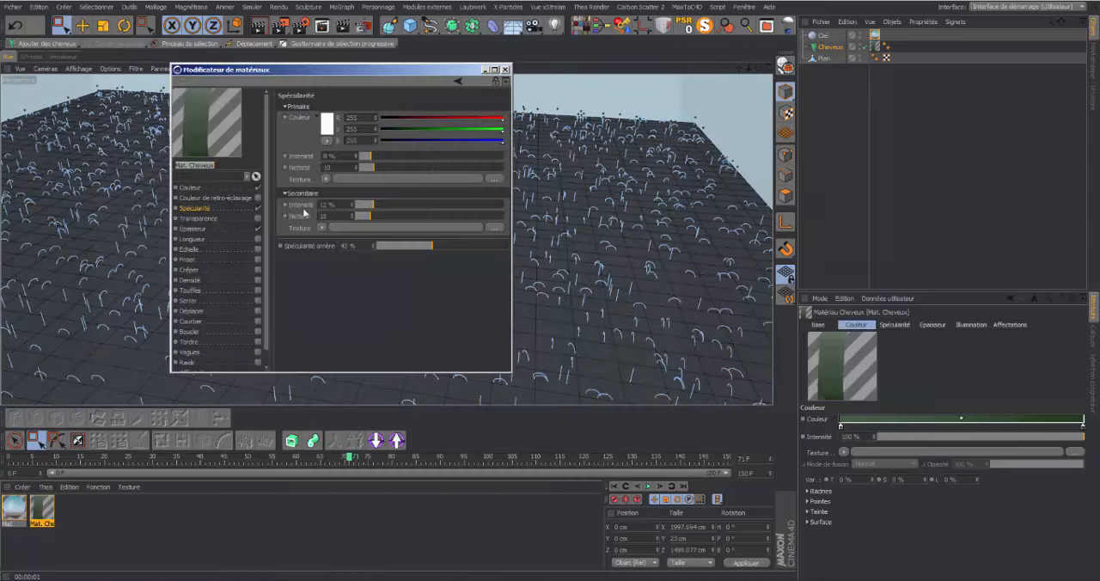
{"action": "left_click", "coordinate": [198, 229]}
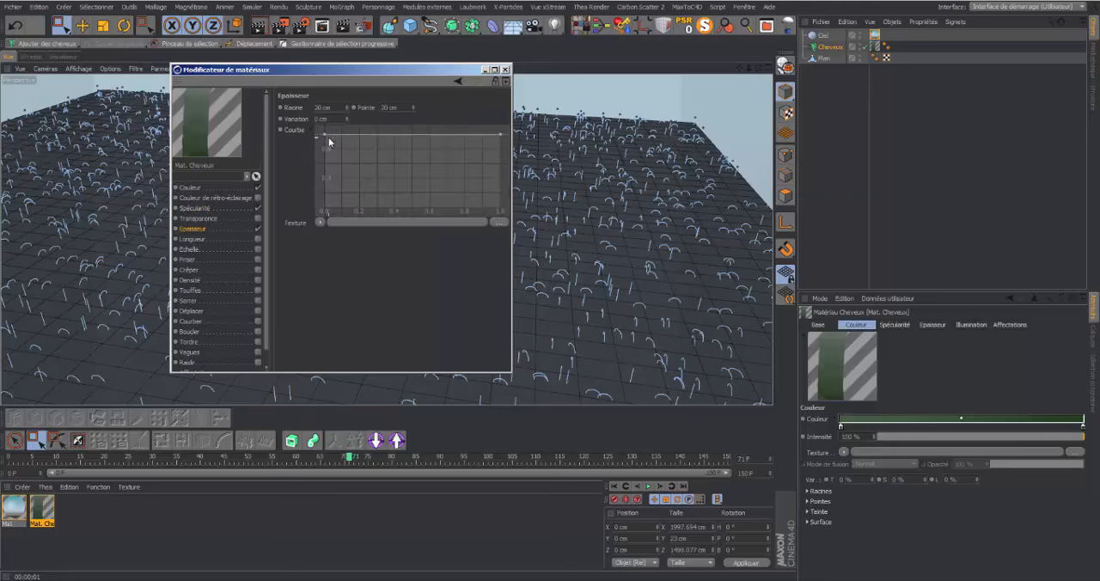
{"action": "left_click", "coordinate": [348, 135], "text": "ctrl"}
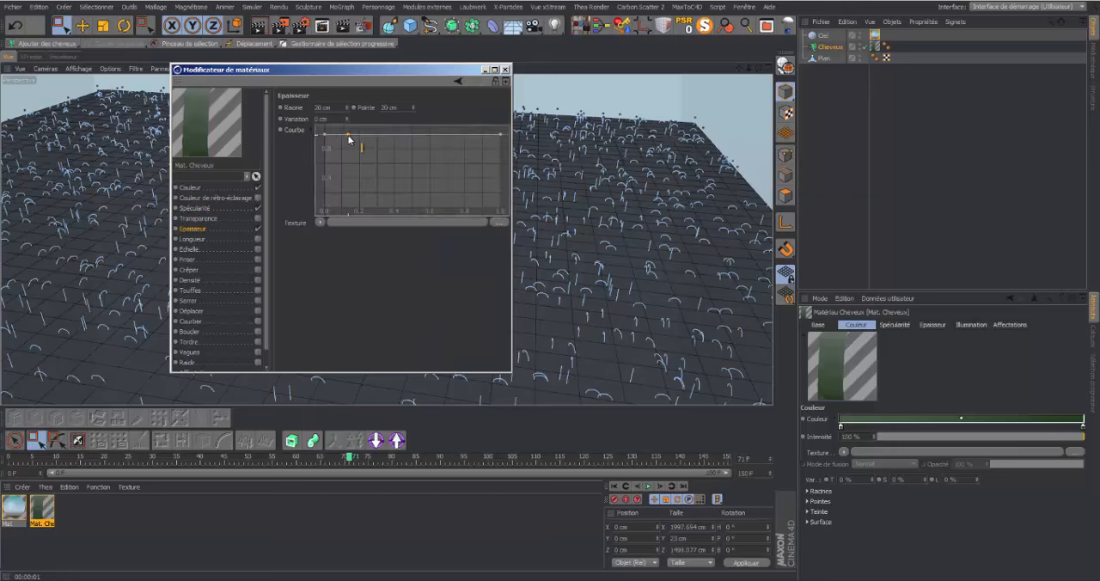
{"action": "left_click", "coordinate": [375, 135], "text": "ctrl"}
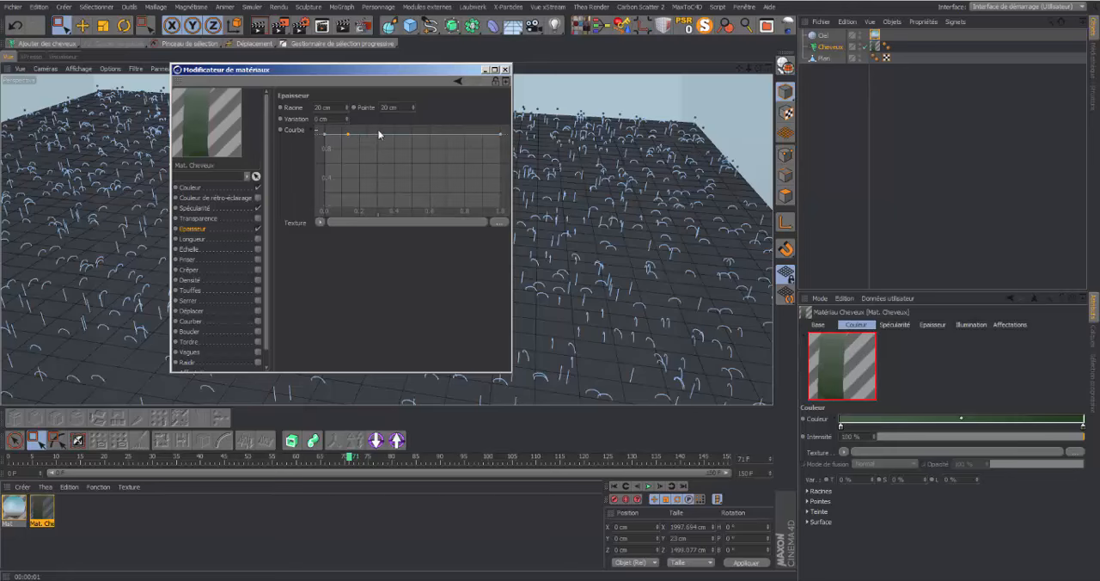
{"action": "left_click", "coordinate": [424, 135], "text": "ctrl"}
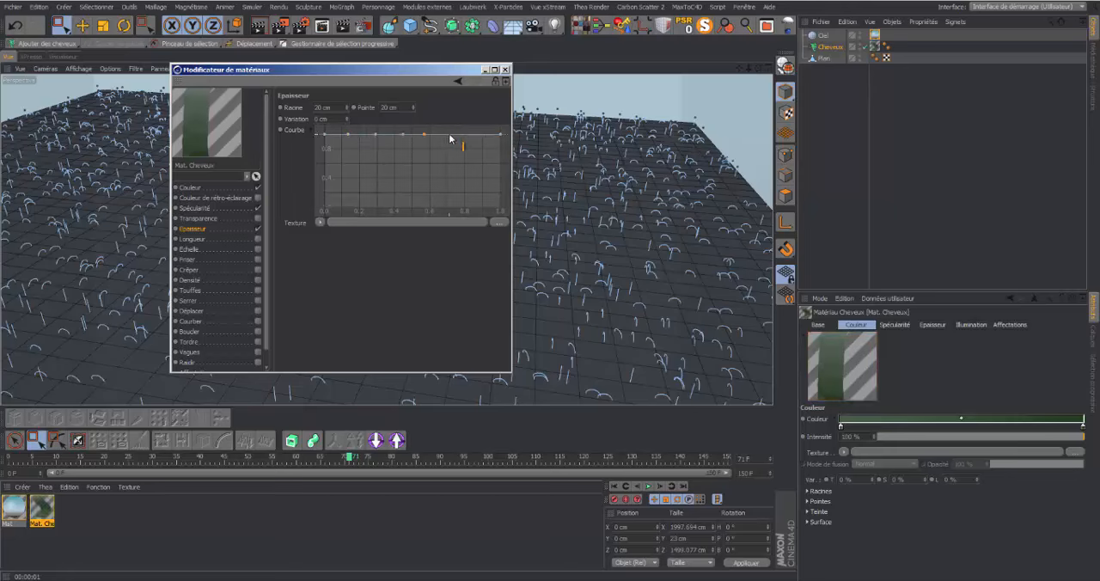
{"action": "left_click", "coordinate": [448, 135], "text": "ctrl"}
{"action": "left_click", "coordinate": [472, 135], "text": "ctrl"}
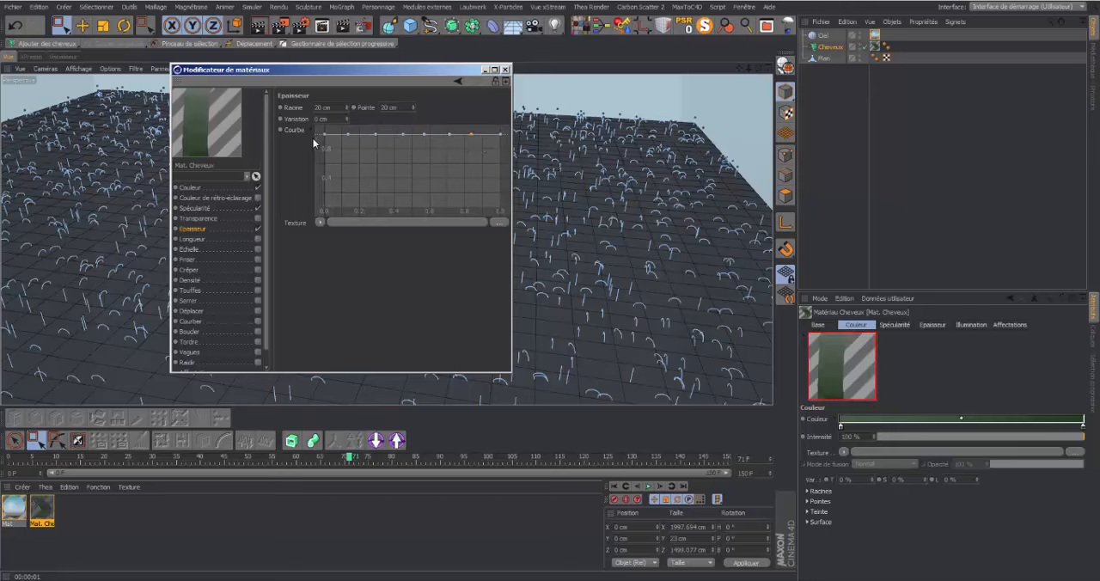
Reshape the hair material's Epaisseur curve into alternating peaks and valleys, starting near zero at the root and dropping low at the tip
{"action": "left_click_drag", "start_coordinate": [325, 135], "coordinate": [327, 203]}
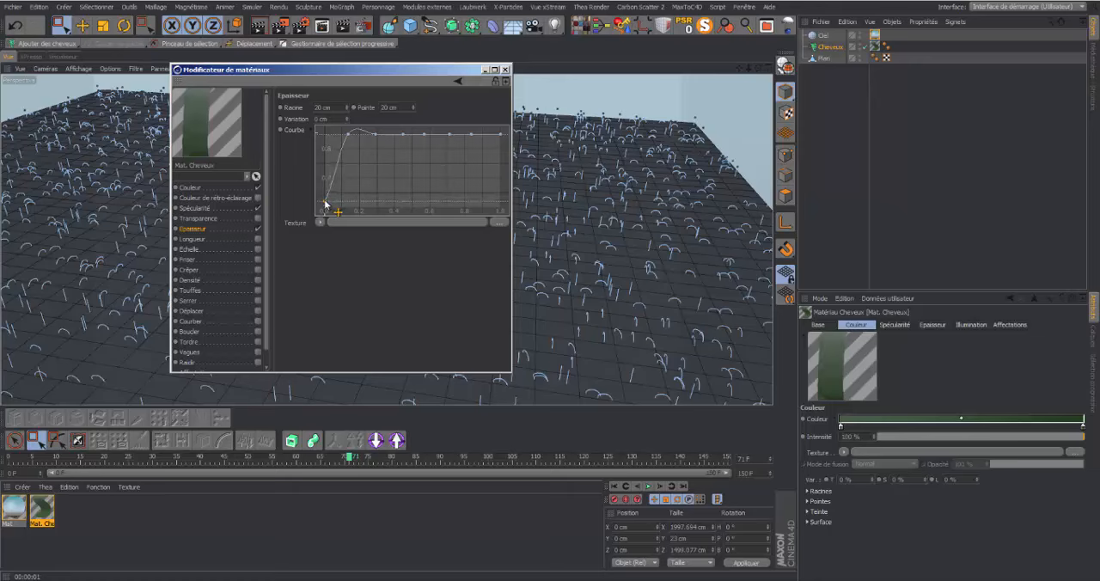
{"action": "left_click_drag", "start_coordinate": [348, 135], "coordinate": [362, 199]}
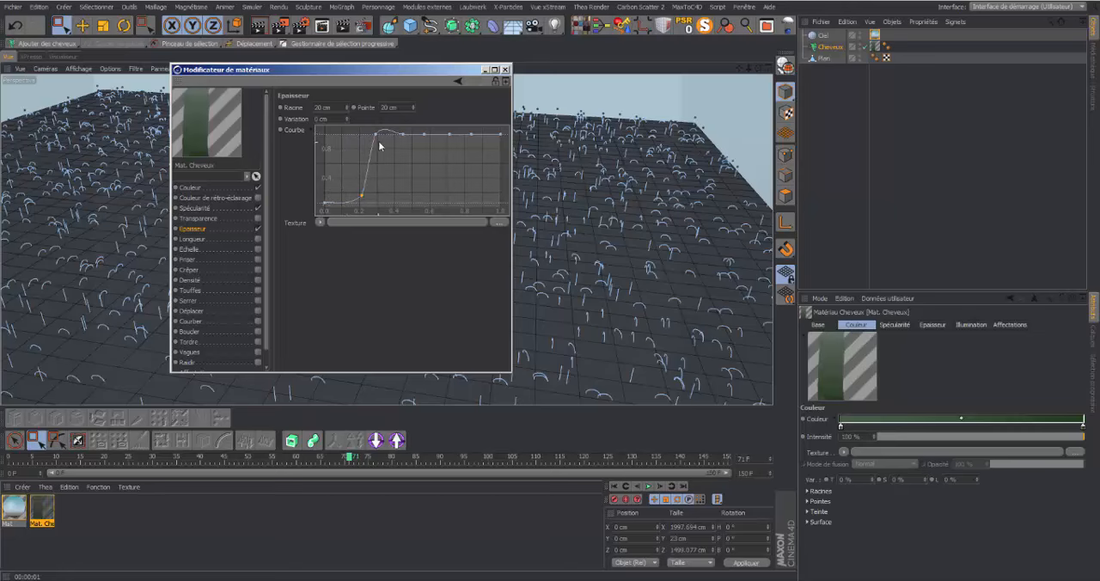
{"action": "left_click_drag", "start_coordinate": [376, 136], "coordinate": [390, 205]}
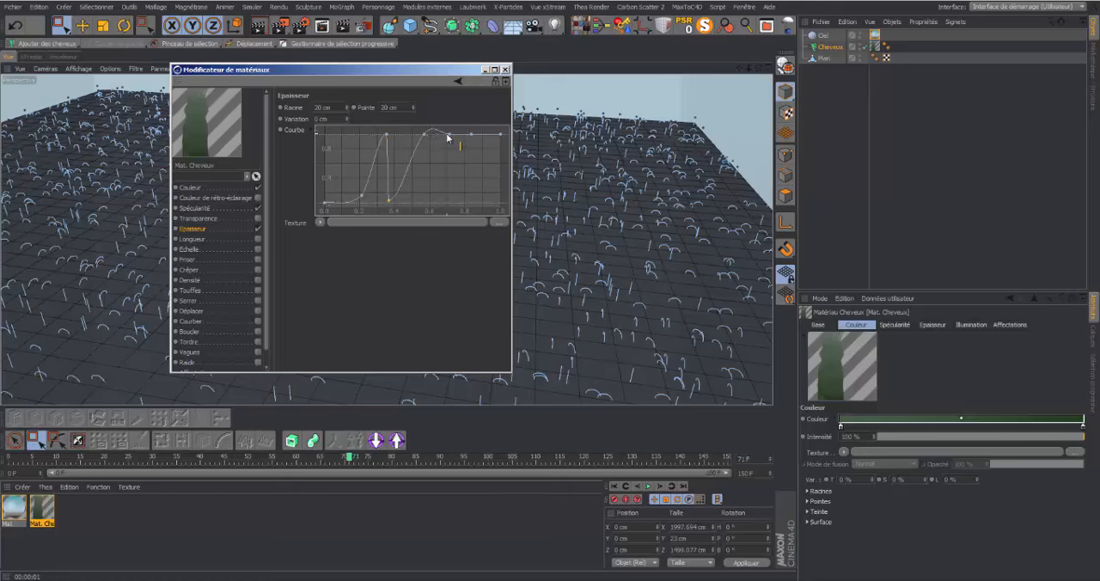
{"action": "left_click_drag", "start_coordinate": [449, 137], "coordinate": [432, 173]}
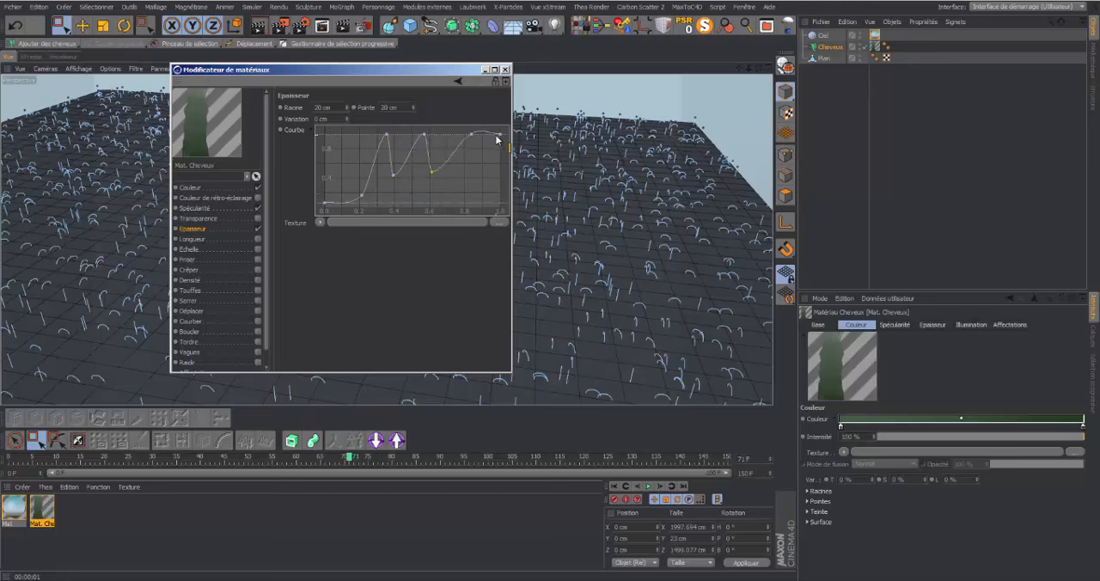
{"action": "left_click_drag", "start_coordinate": [502, 136], "coordinate": [497, 185]}
{"action": "left_click_drag", "start_coordinate": [470, 135], "coordinate": [464, 179]}
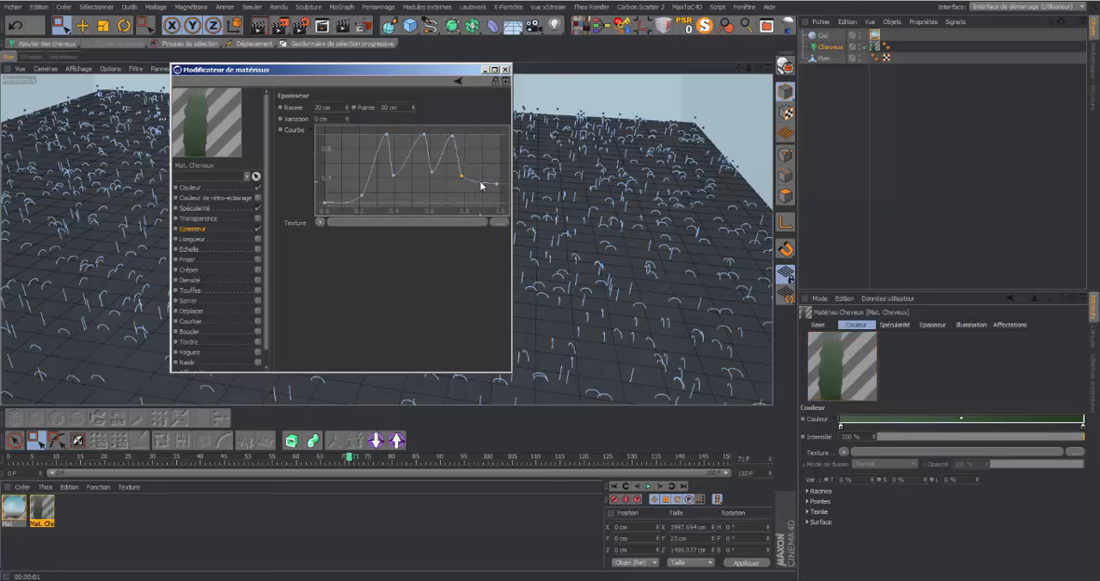
{"action": "left_click_drag", "start_coordinate": [482, 184], "coordinate": [487, 136]}
{"action": "left_click_drag", "start_coordinate": [500, 199], "coordinate": [499, 196], "text": "ctrl"}
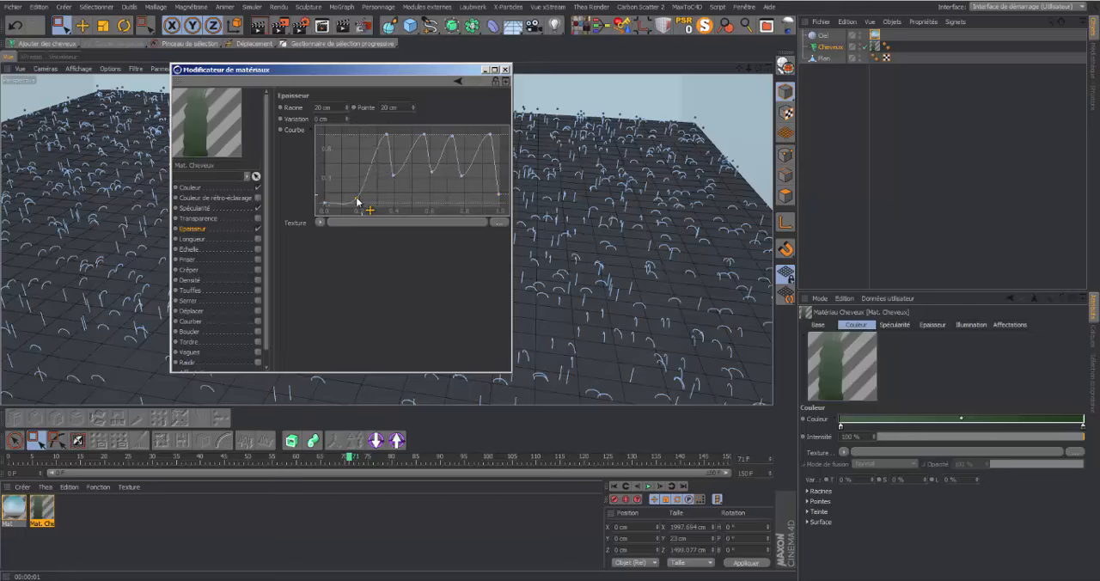
Refine the jagged Epaisseur curve by repositioning its peaks and valleys into a leaf-like outline, and close the material editor
{"action": "left_click_drag", "start_coordinate": [386, 135], "coordinate": [382, 180]}
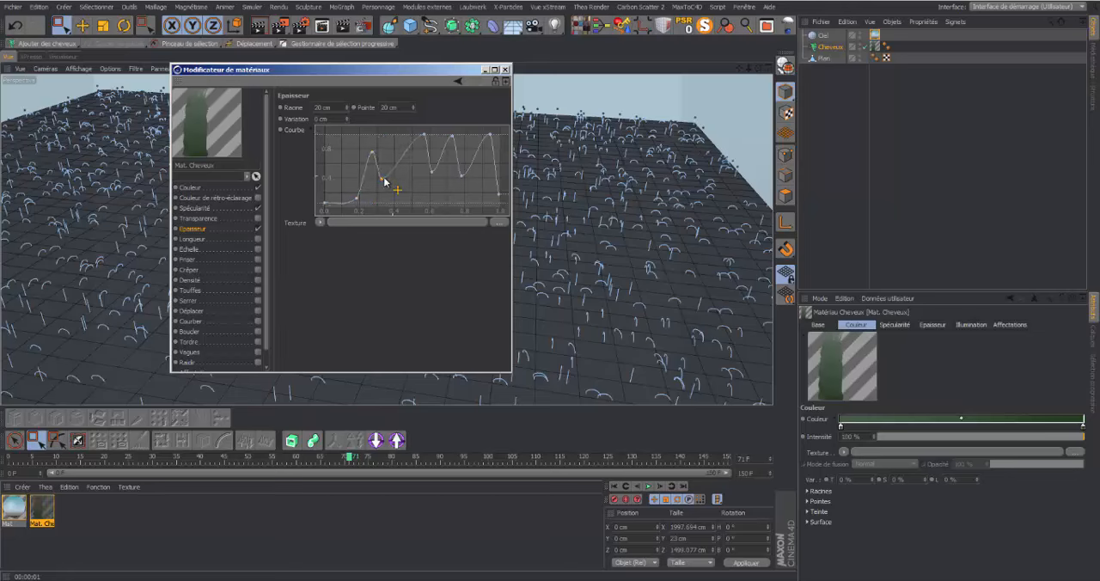
{"action": "left_click_drag", "start_coordinate": [425, 135], "coordinate": [421, 179]}
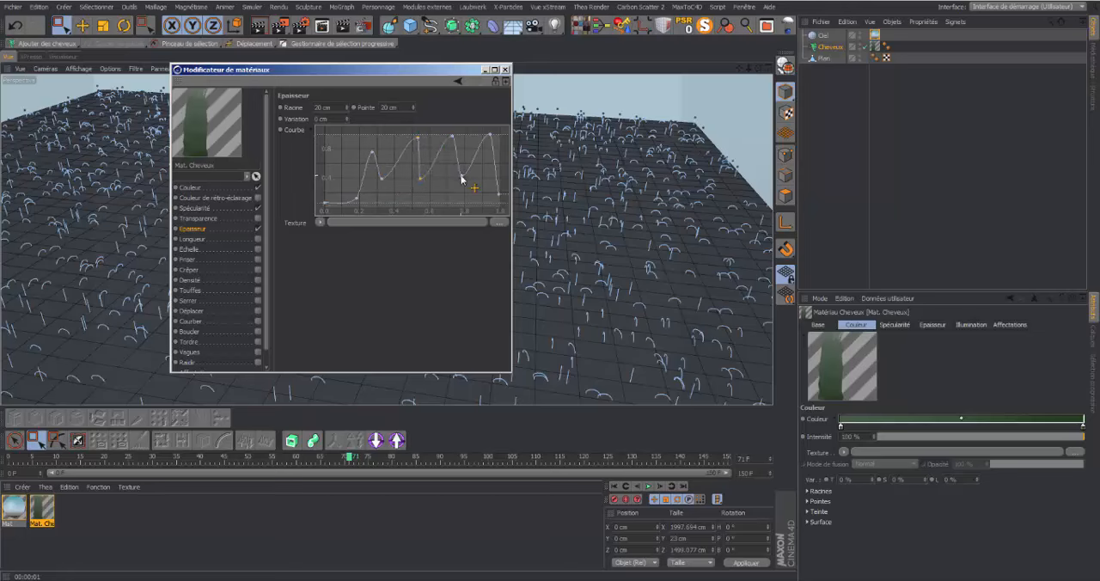
{"action": "left_click_drag", "start_coordinate": [491, 136], "coordinate": [484, 158]}
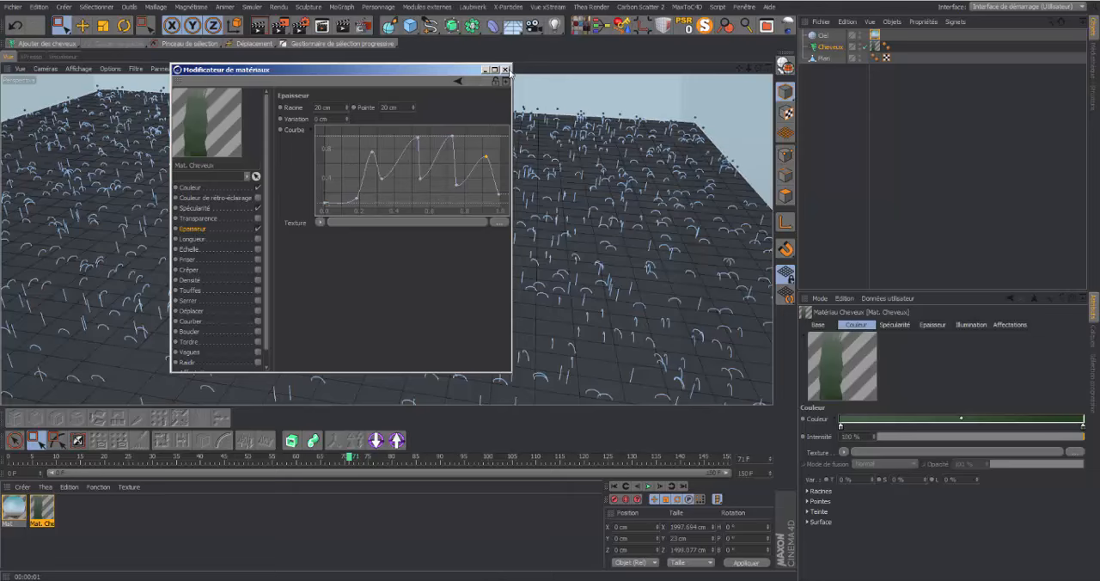
{"action": "left_click", "coordinate": [506, 70]}
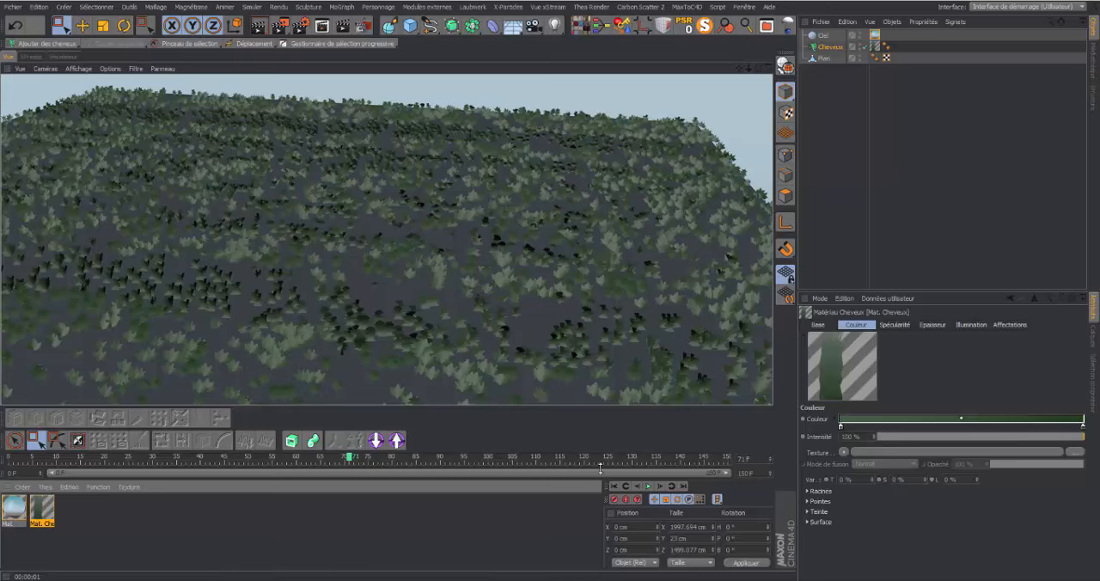
Replay the hair animation from the first frame and display the Cheveux object's Dynamiques settings
{"action": "left_click", "coordinate": [649, 486]}
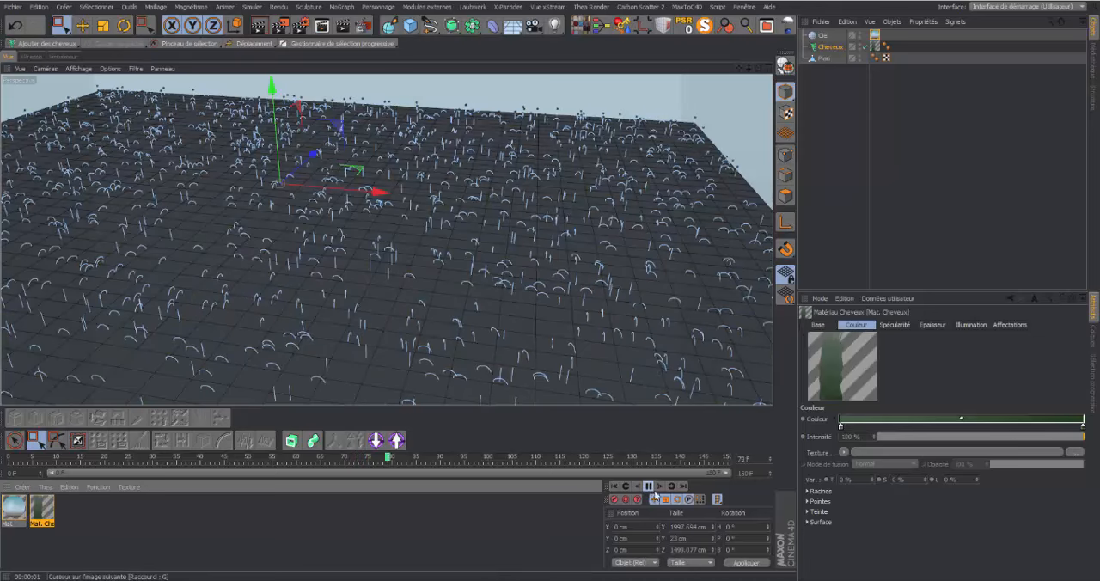
{"action": "left_click", "coordinate": [614, 487]}
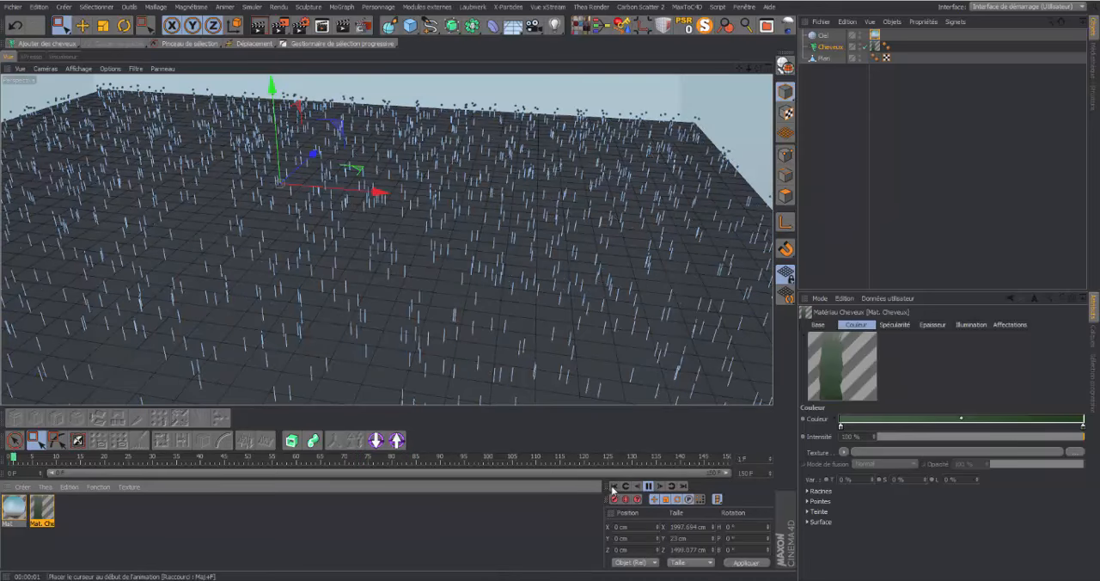
{"action": "left_click", "coordinate": [614, 486]}
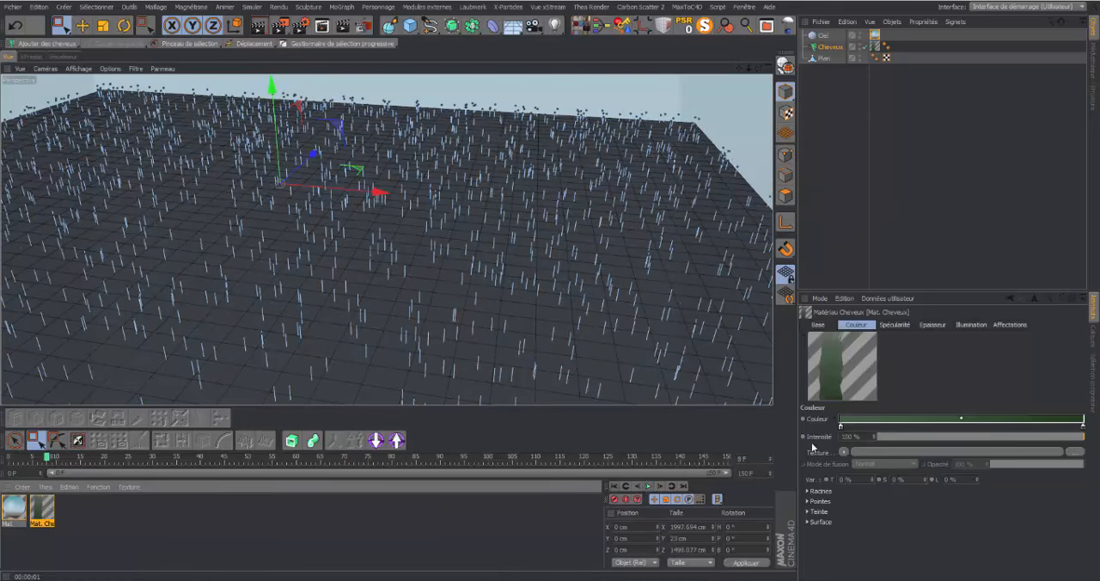
{"action": "left_click", "coordinate": [832, 46]}
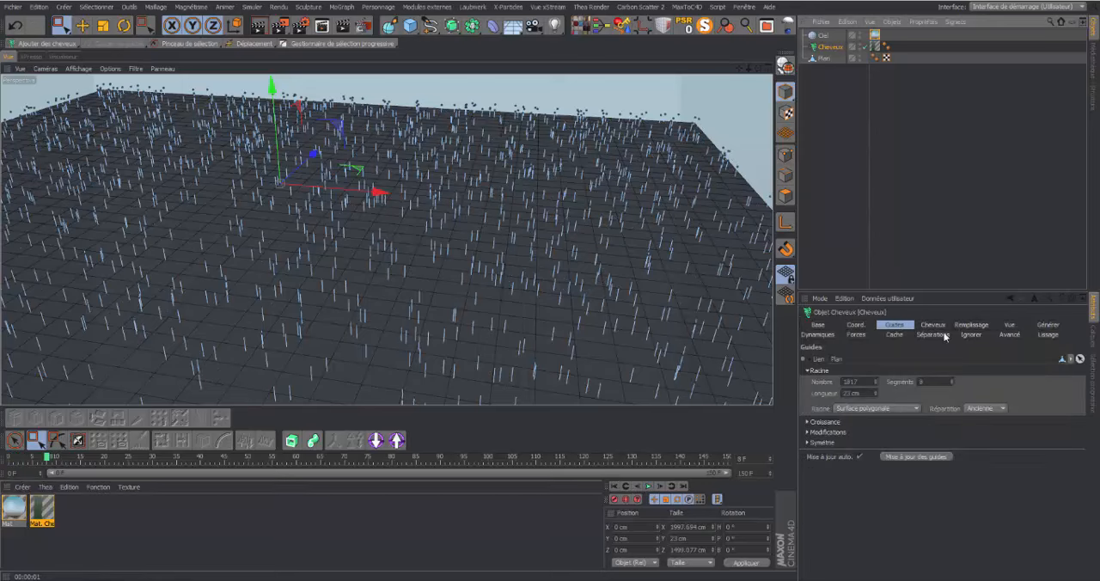
{"action": "left_click", "coordinate": [818, 335]}
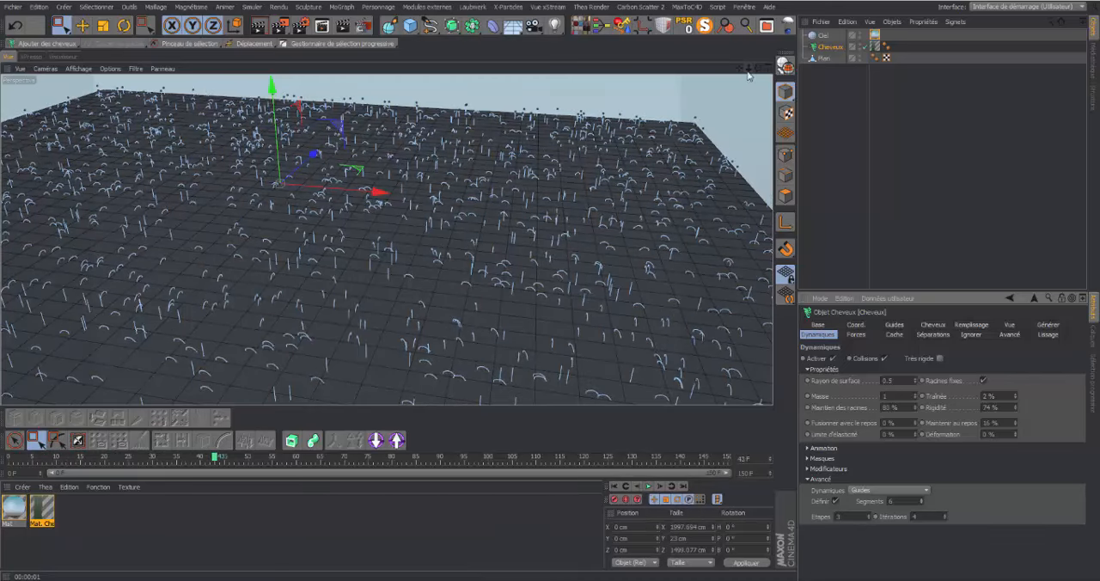
Render the bent, leaf-shaped hair from a lower viewing angle and examine it across the plane
{"action": "mouse_move", "coordinate": [758, 68]}
{"action": "left_mouse_down"}
{"action": "mouse_move", "coordinate": [758, 41]}
{"action": "mouse_move", "coordinate": [757, 53]}
{"action": "left_mouse_up"}
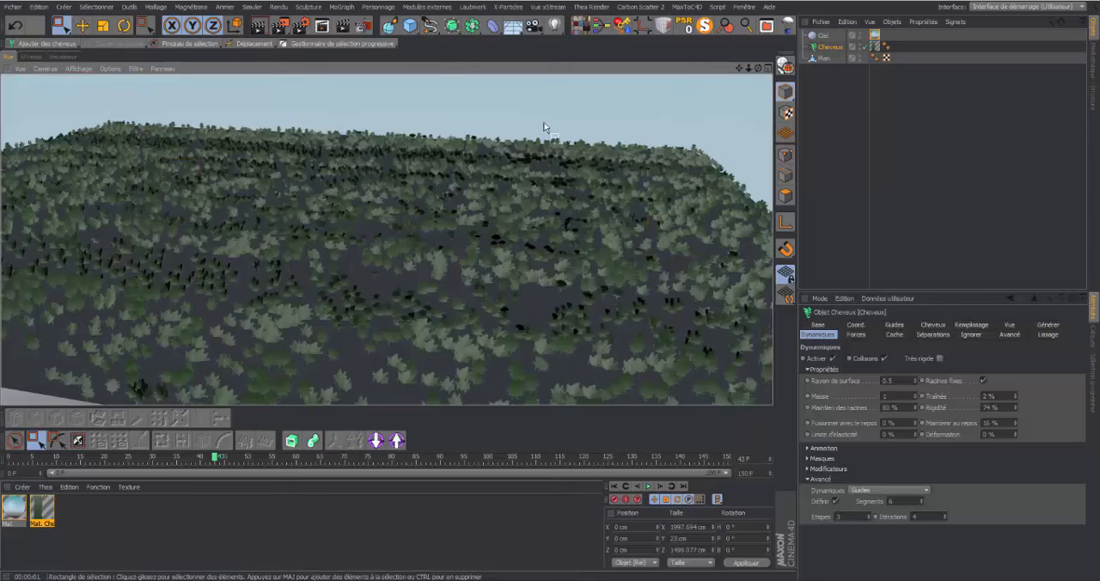
{"action": "mouse_move", "coordinate": [758, 68]}
{"action": "left_mouse_down"}
{"action": "mouse_move", "coordinate": [386, 240]}
{"action": "mouse_move", "coordinate": [759, 68]}
{"action": "left_mouse_up"}
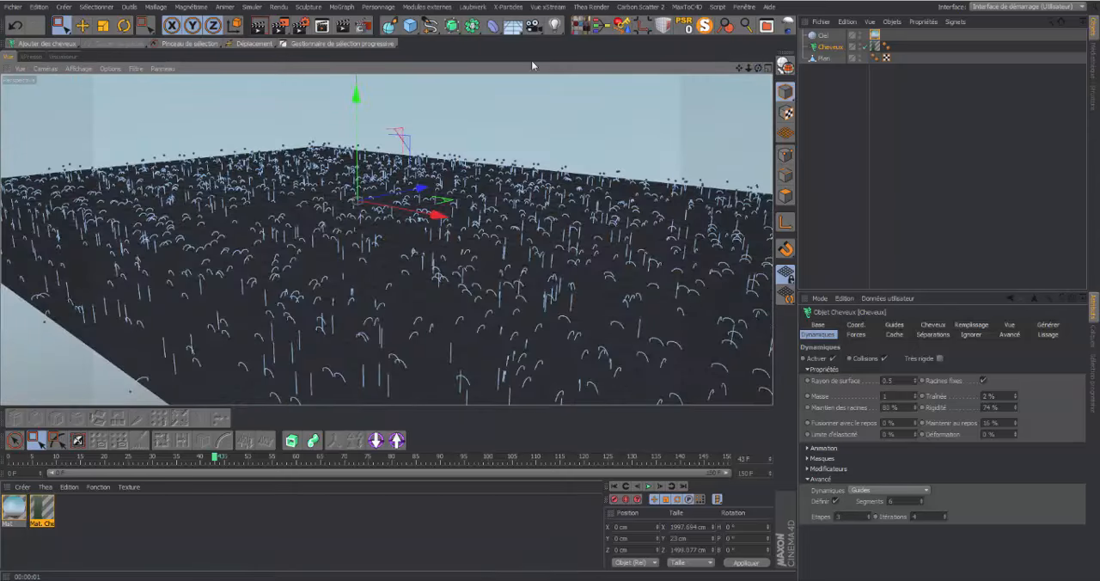
{"action": "left_click", "coordinate": [263, 28]}
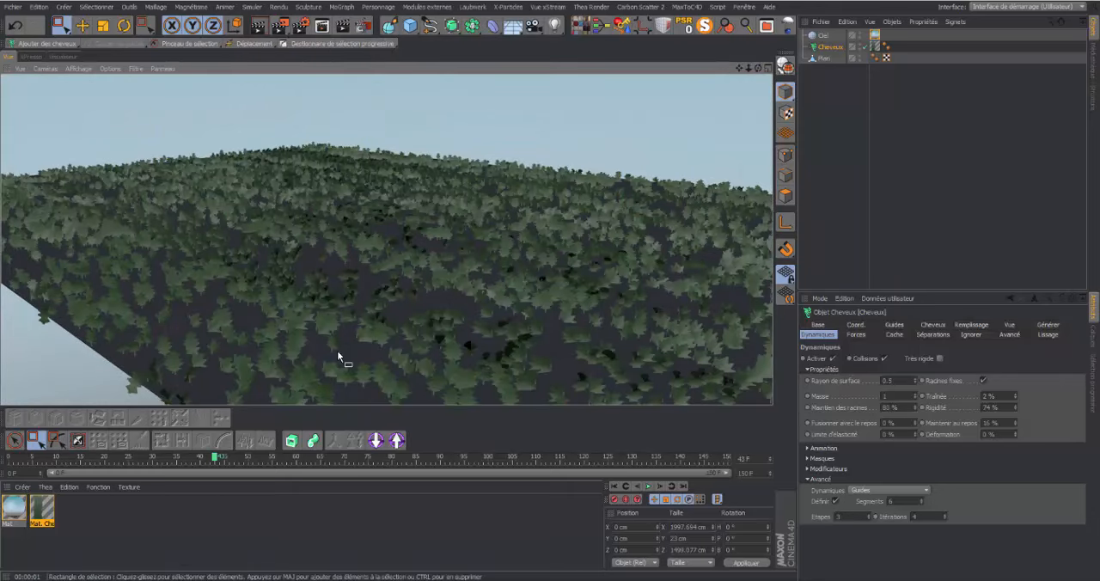
{"action": "left_click_drag", "start_coordinate": [758, 68], "coordinate": [699, 130]}
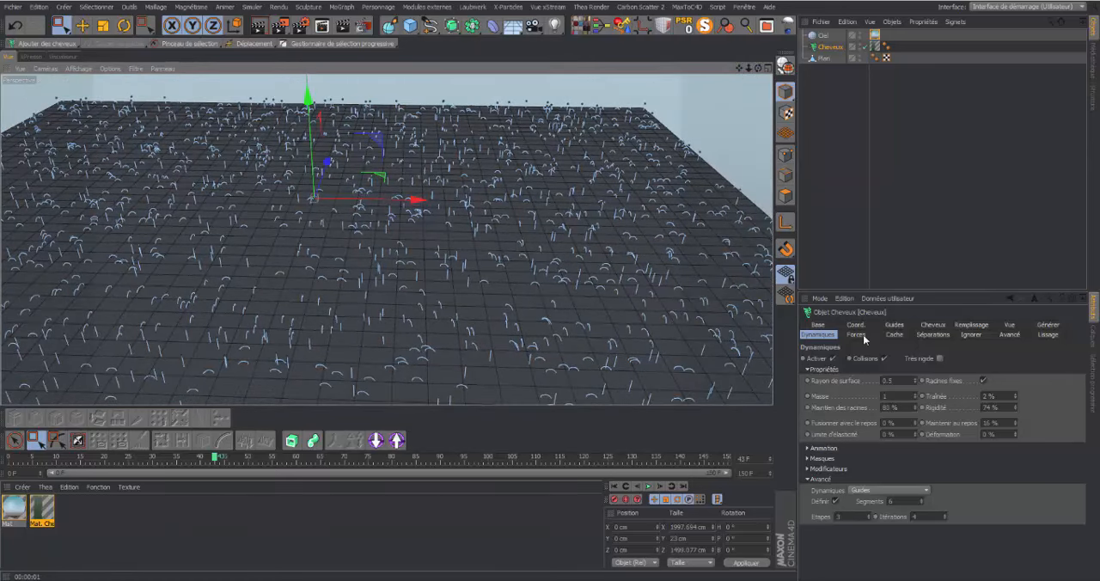
Return to the first frame and select a V-shaped band of guides across the plane with the Pinceau de sélection at Rayon 20
{"action": "left_click", "coordinate": [807, 480]}
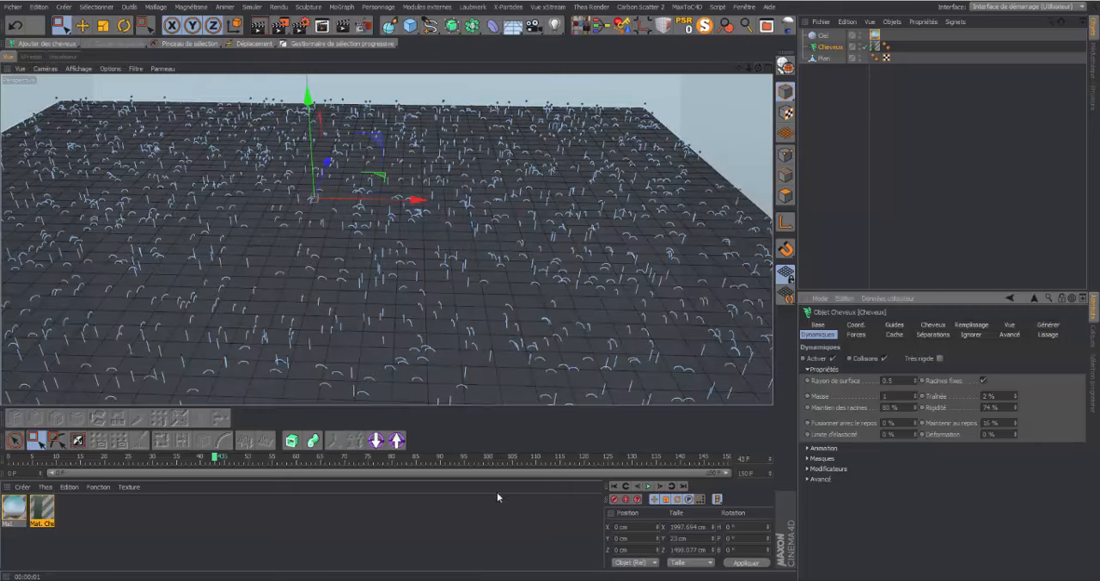
{"action": "left_click", "coordinate": [614, 486]}
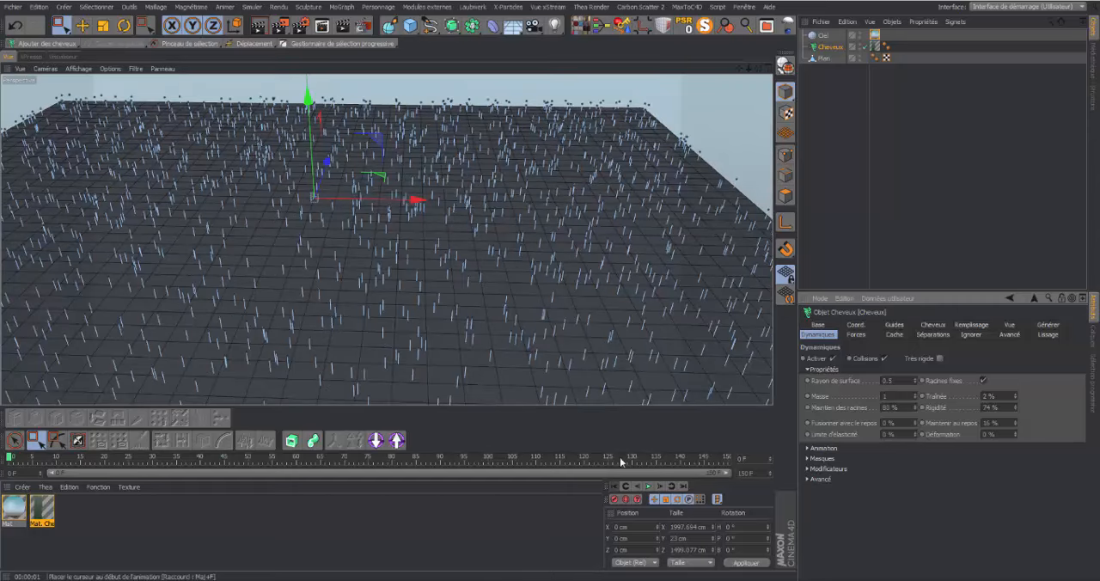
{"action": "left_click_drag", "start_coordinate": [759, 68], "coordinate": [281, 145]}
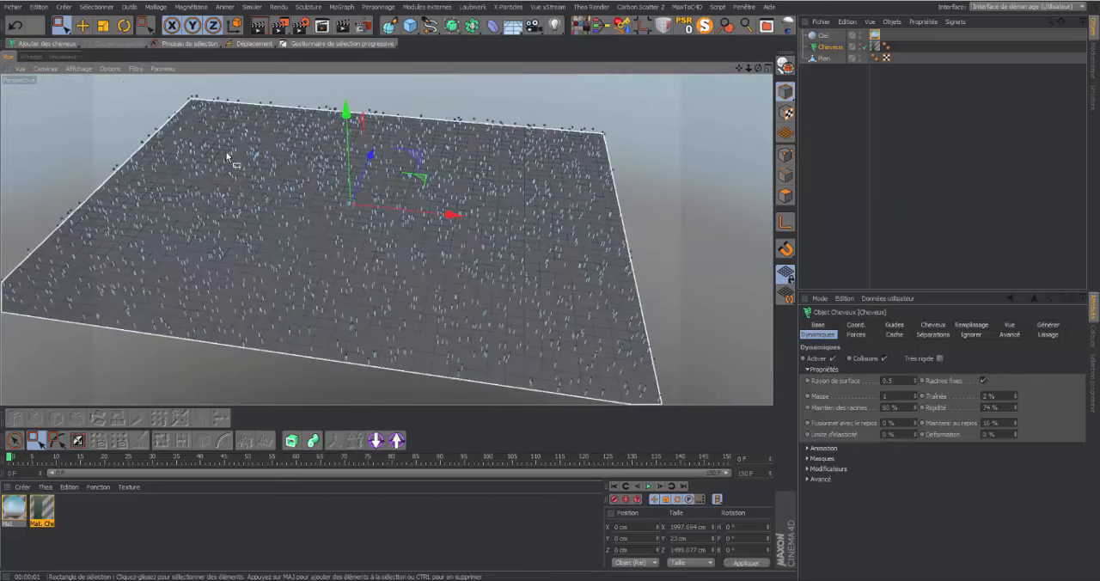
{"action": "left_click_drag", "start_coordinate": [759, 68], "coordinate": [386, 239]}
{"action": "left_click_drag", "start_coordinate": [742, 70], "coordinate": [685, 85]}
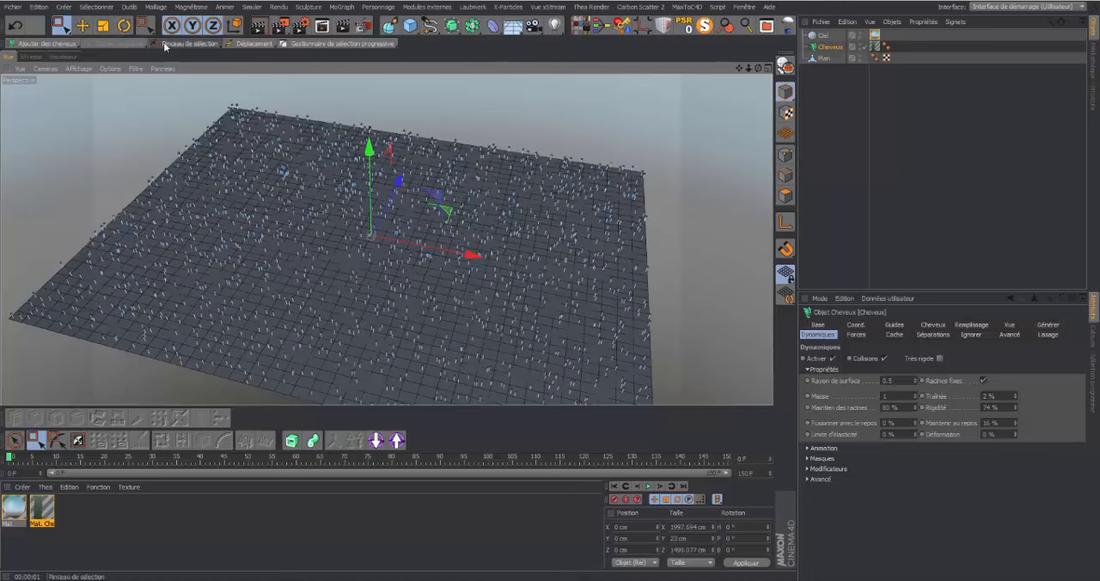
{"action": "left_click", "coordinate": [219, 46]}
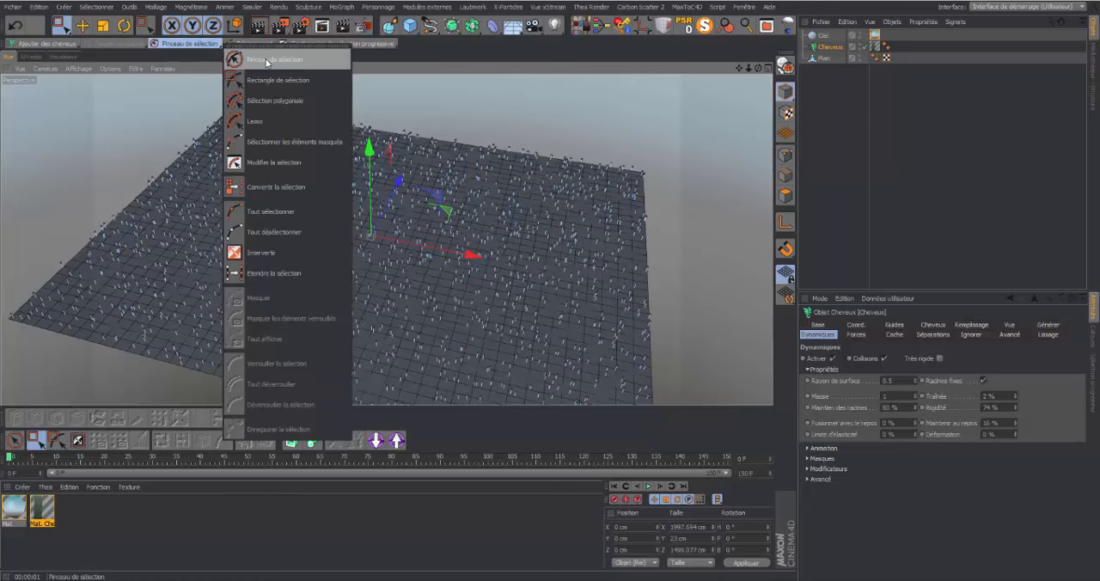
{"action": "left_click", "coordinate": [267, 61]}
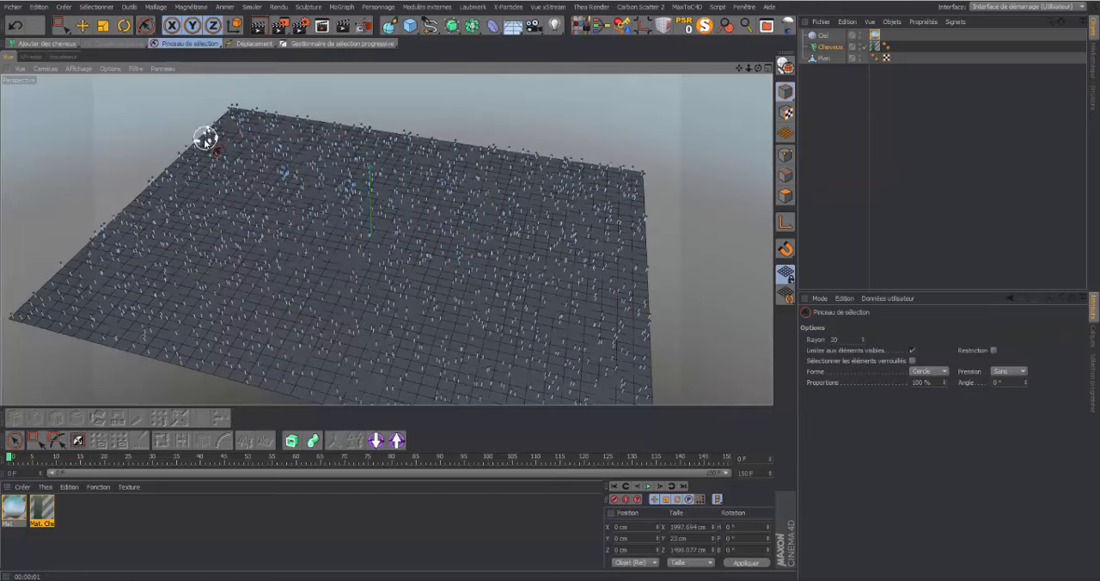
{"action": "mouse_move", "coordinate": [205, 138]}
{"action": "left_mouse_down"}
{"action": "mouse_move", "coordinate": [160, 198]}
{"action": "mouse_move", "coordinate": [216, 167]}
{"action": "mouse_move", "coordinate": [293, 240]}
{"action": "mouse_move", "coordinate": [207, 213]}
{"action": "mouse_move", "coordinate": [312, 247]}
{"action": "mouse_move", "coordinate": [246, 189]}
{"action": "mouse_move", "coordinate": [346, 287]}
{"action": "mouse_move", "coordinate": [317, 292]}
{"action": "mouse_move", "coordinate": [272, 238]}
{"action": "mouse_move", "coordinate": [345, 339]}
{"action": "mouse_move", "coordinate": [330, 337]}
{"action": "mouse_move", "coordinate": [378, 420]}
{"action": "mouse_move", "coordinate": [391, 417]}
{"action": "mouse_move", "coordinate": [388, 352]}
{"action": "mouse_move", "coordinate": [292, 241]}
{"action": "mouse_move", "coordinate": [378, 327]}
{"action": "mouse_move", "coordinate": [395, 320]}
{"action": "mouse_move", "coordinate": [414, 356]}
{"action": "mouse_move", "coordinate": [566, 262]}
{"action": "mouse_move", "coordinate": [610, 179]}
{"action": "mouse_move", "coordinate": [602, 162]}
{"action": "mouse_move", "coordinate": [537, 248]}
{"action": "mouse_move", "coordinate": [410, 362]}
{"action": "mouse_move", "coordinate": [418, 381]}
{"action": "mouse_move", "coordinate": [400, 404]}
{"action": "mouse_move", "coordinate": [574, 178]}
{"action": "mouse_move", "coordinate": [450, 297]}
{"action": "mouse_move", "coordinate": [395, 320]}
{"action": "mouse_move", "coordinate": [421, 306]}
{"action": "left_mouse_up"}
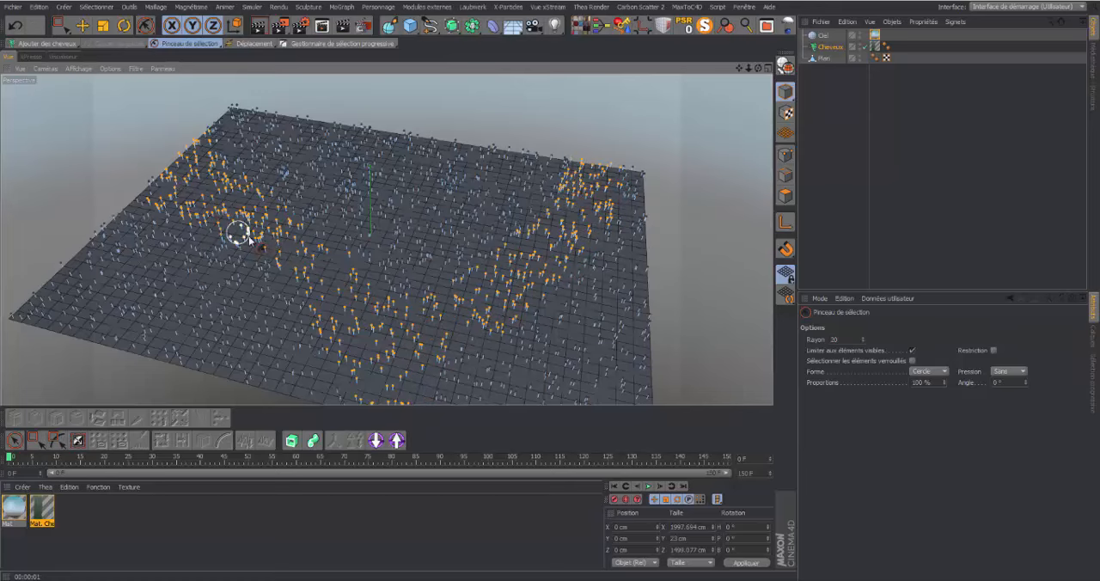
{"action": "mouse_move", "coordinate": [249, 237]}
{"action": "left_mouse_down"}
{"action": "mouse_move", "coordinate": [258, 220]}
{"action": "mouse_move", "coordinate": [178, 164]}
{"action": "mouse_move", "coordinate": [147, 184]}
{"action": "mouse_move", "coordinate": [206, 179]}
{"action": "left_mouse_up"}
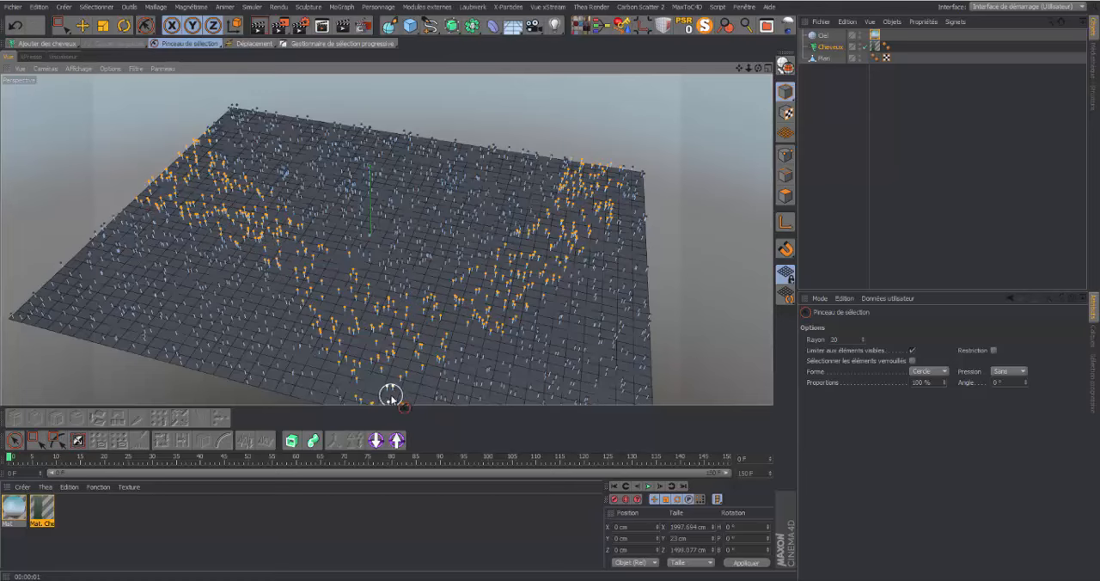
{"action": "left_click_drag", "start_coordinate": [392, 398], "coordinate": [417, 395]}
Shrink the selected band of guides to about 15 % with the hair Mise à l'échelle tool
{"action": "mouse_move", "coordinate": [739, 68]}
{"action": "left_mouse_down"}
{"action": "mouse_move", "coordinate": [387, 240]}
{"action": "mouse_move", "coordinate": [746, 32]}
{"action": "left_mouse_up"}
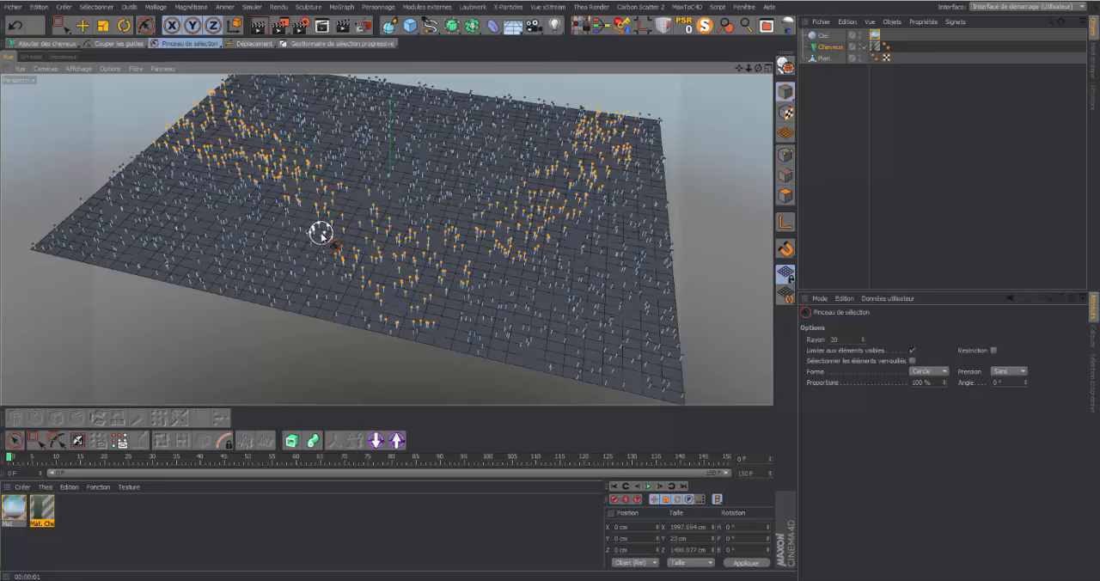
{"action": "left_click", "coordinate": [258, 43]}
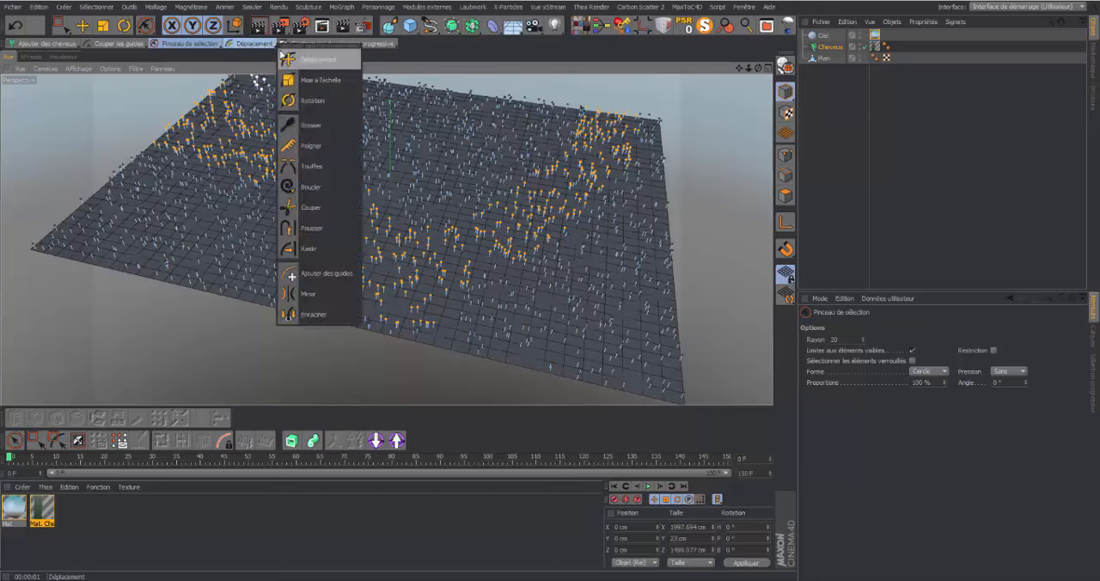
{"action": "left_click", "coordinate": [303, 79]}
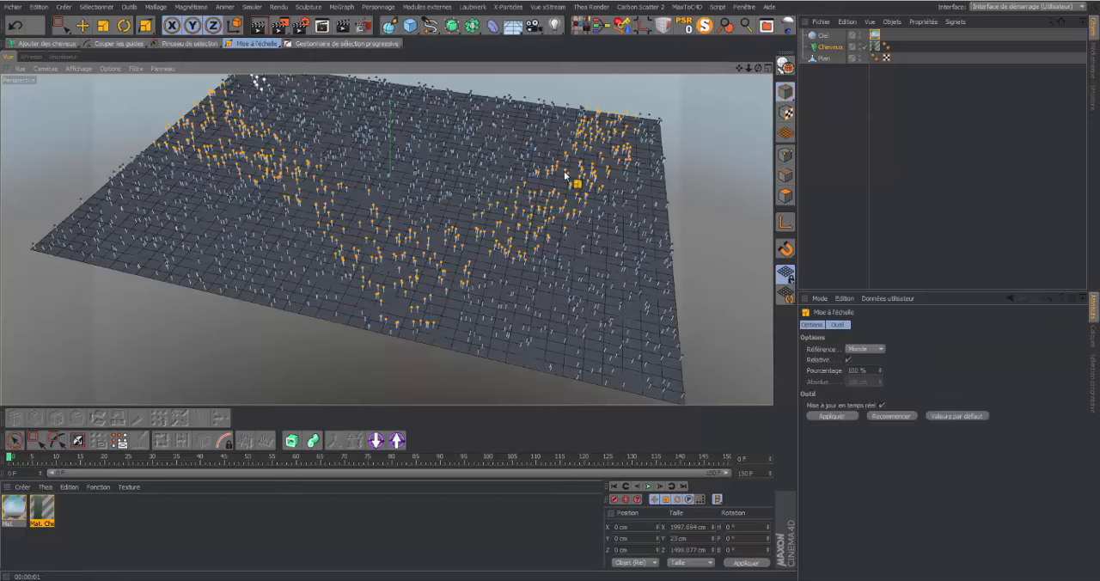
{"action": "left_click_drag", "start_coordinate": [590, 171], "coordinate": [526, 171]}
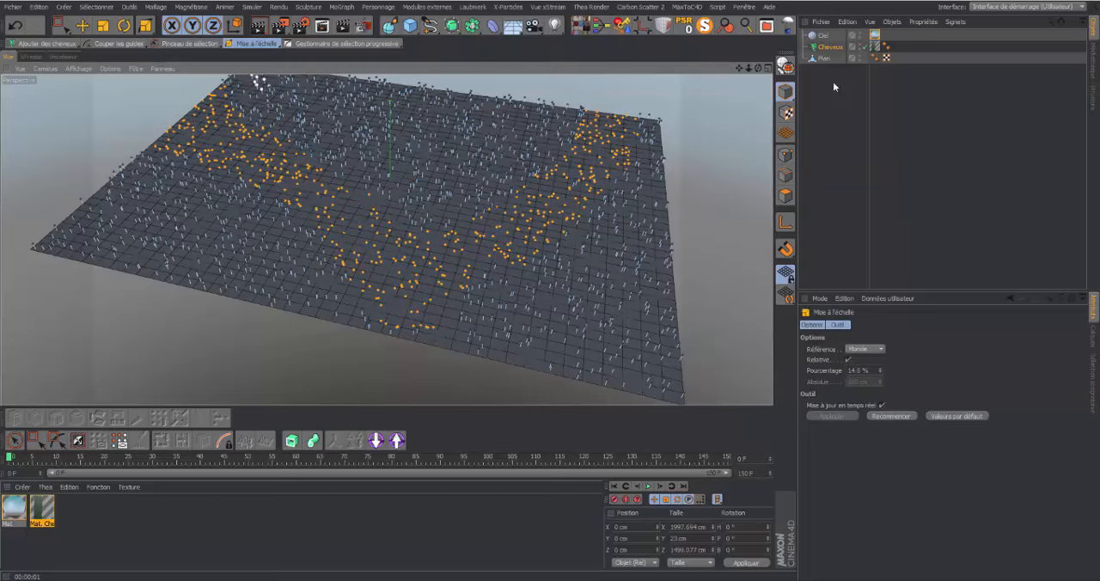
Render a closer view of the plane to examine the path through the hair, and deselect the materials
{"action": "left_click_drag", "start_coordinate": [749, 68], "coordinate": [726, 89]}
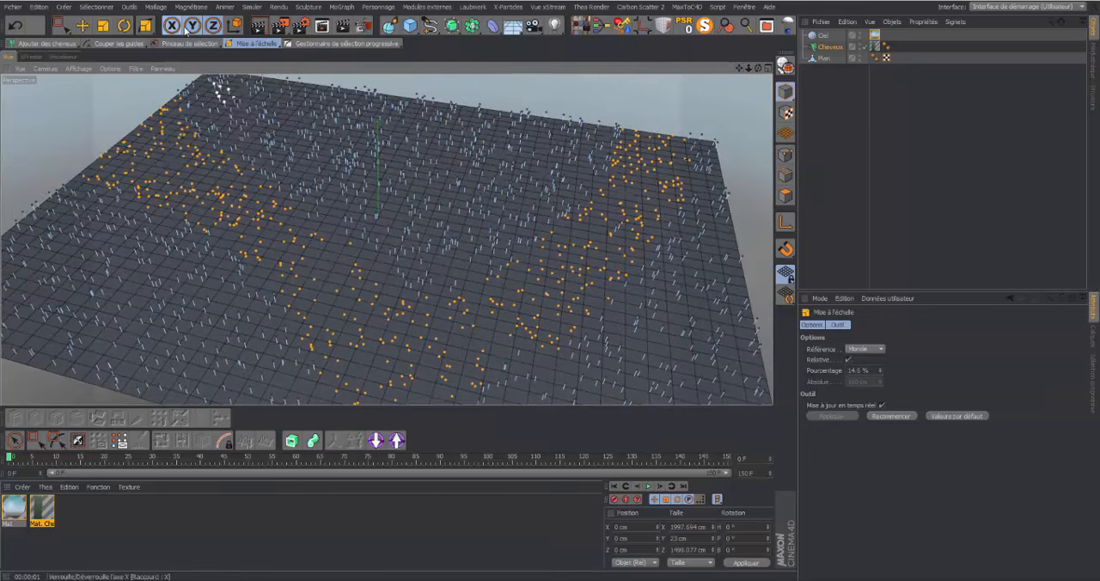
{"action": "left_click", "coordinate": [259, 27]}
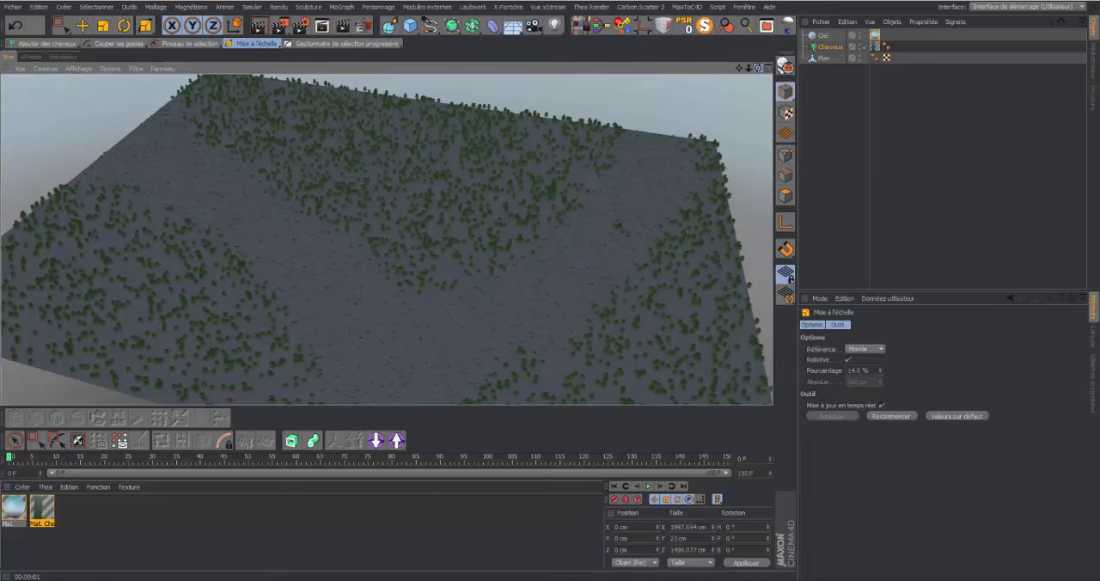
{"action": "mouse_move", "coordinate": [758, 68]}
{"action": "left_mouse_down"}
{"action": "mouse_move", "coordinate": [772, 71]}
{"action": "mouse_move", "coordinate": [741, 69]}
{"action": "mouse_move", "coordinate": [743, 57]}
{"action": "mouse_move", "coordinate": [745, 76]}
{"action": "left_mouse_up"}
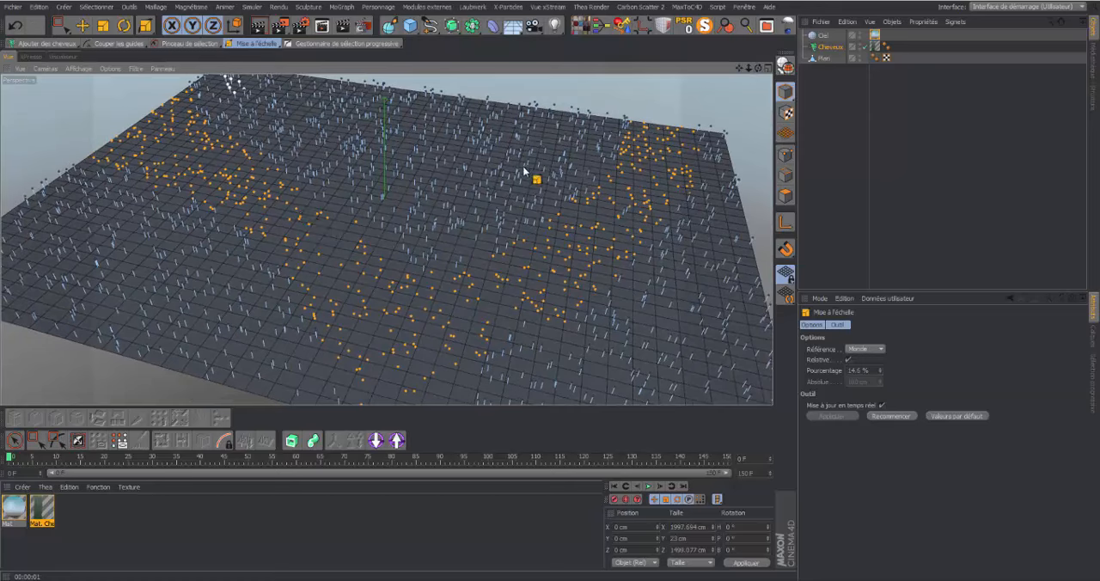
{"action": "left_click", "coordinate": [133, 545]}
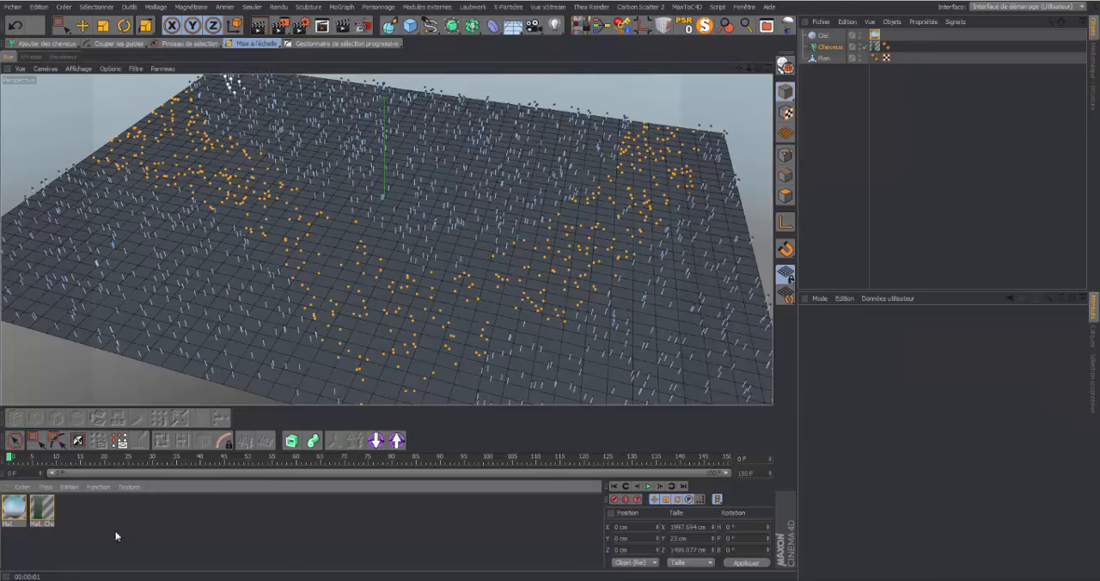
Load the "butte de terre" material into the scene from the ground folder of the user.lib4d preset library
{"action": "left_click", "coordinate": [1094, 58]}
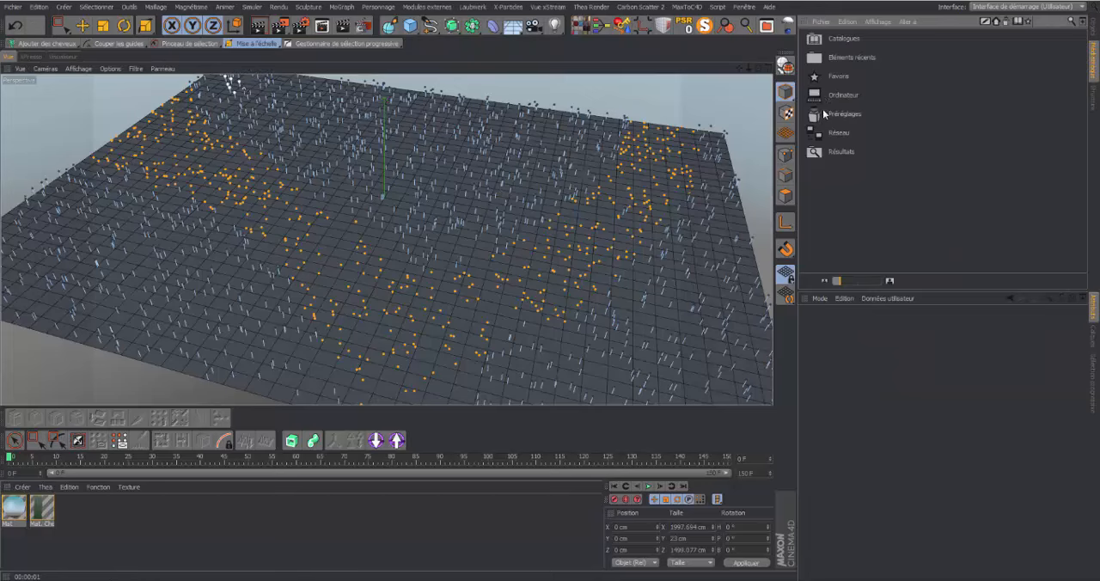
{"action": "double_click", "coordinate": [838, 114]}
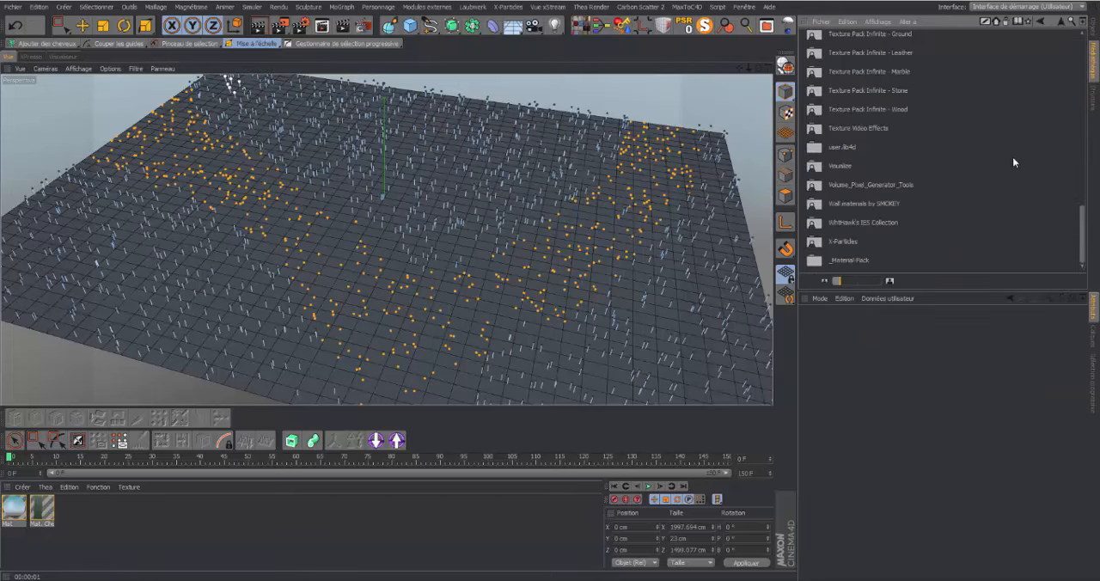
{"action": "double_click", "coordinate": [851, 147]}
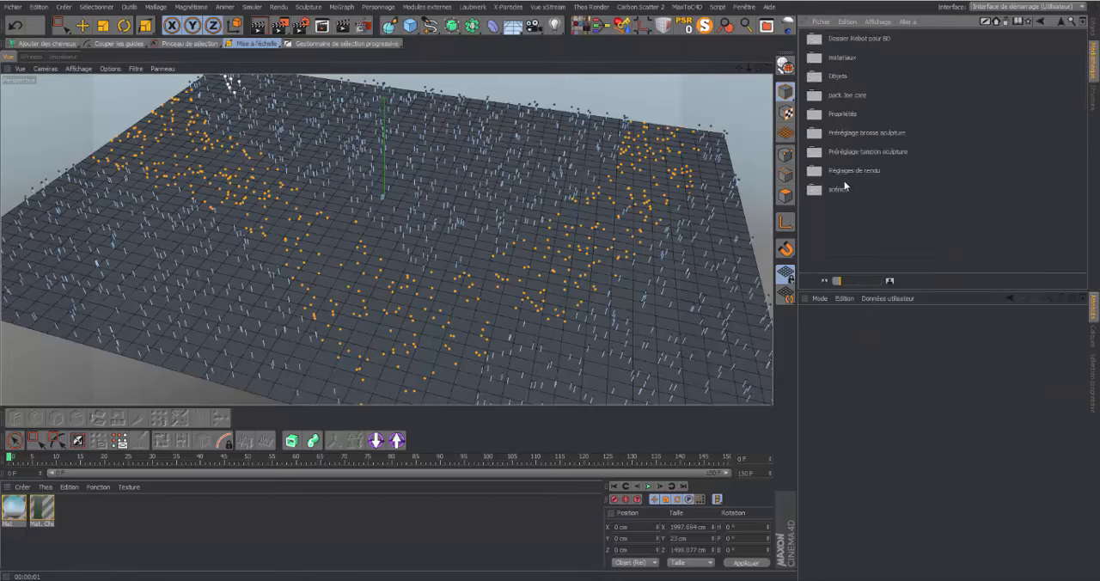
{"action": "double_click", "coordinate": [851, 95]}
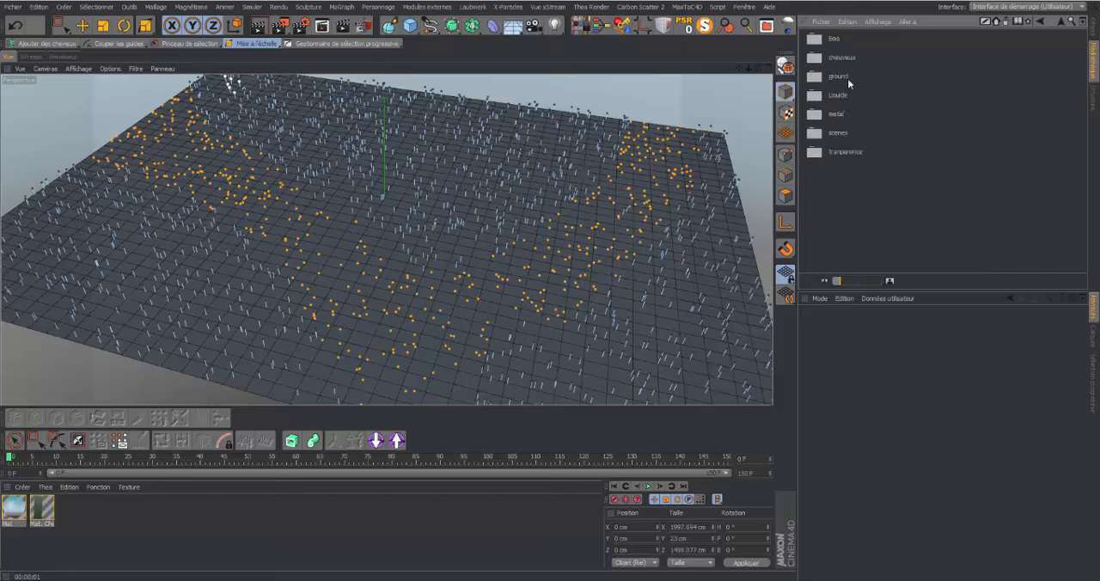
{"action": "double_click", "coordinate": [847, 76]}
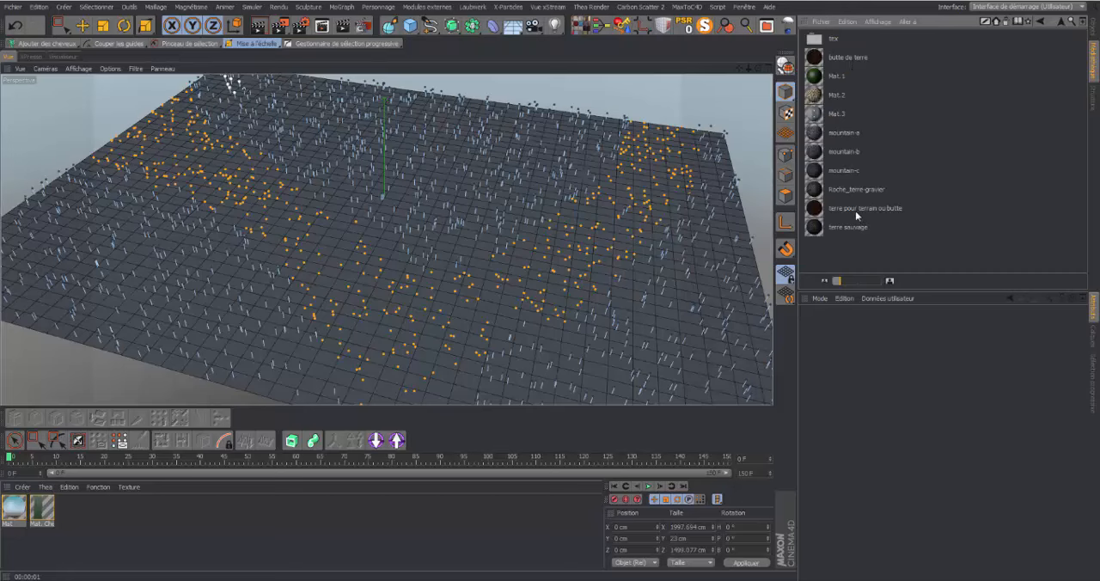
{"action": "double_click", "coordinate": [846, 58]}
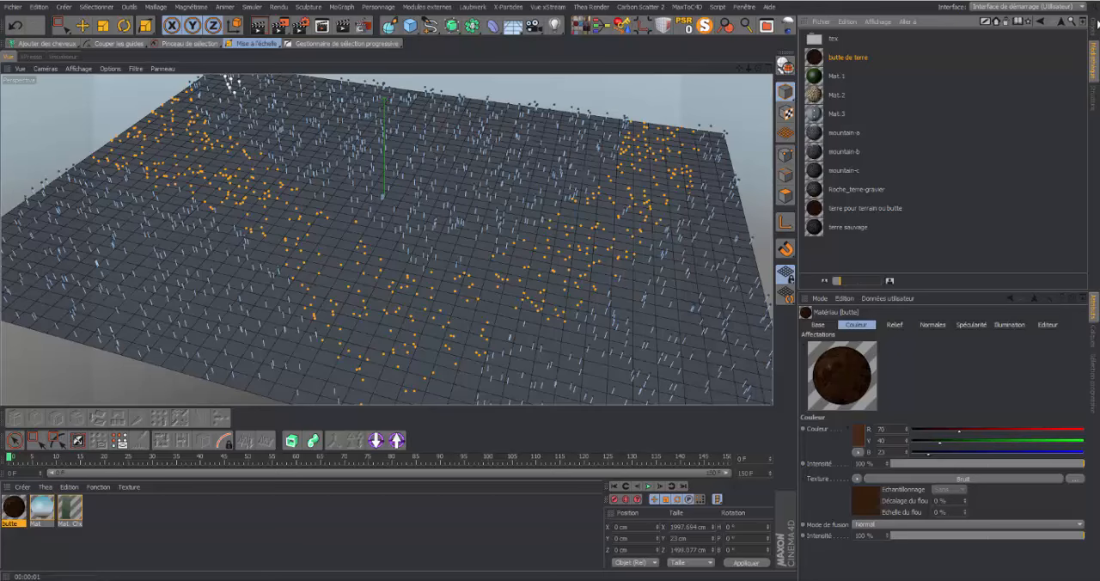
Apply the butte material to the Plan object and render the view to examine the earth ground beneath the hair
{"action": "left_click", "coordinate": [1095, 25]}
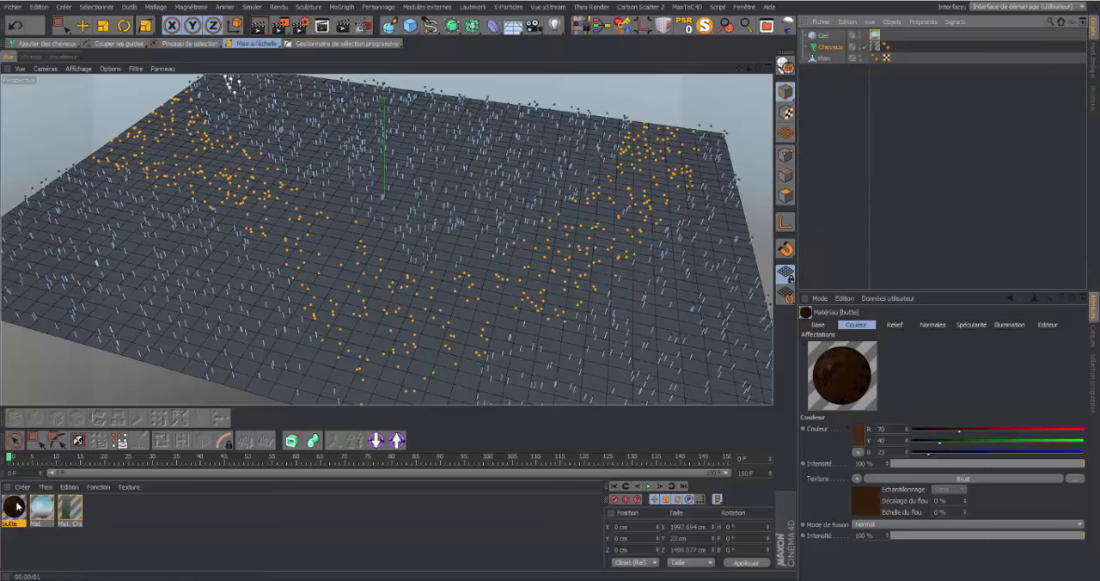
{"action": "left_click_drag", "start_coordinate": [17, 505], "coordinate": [832, 57]}
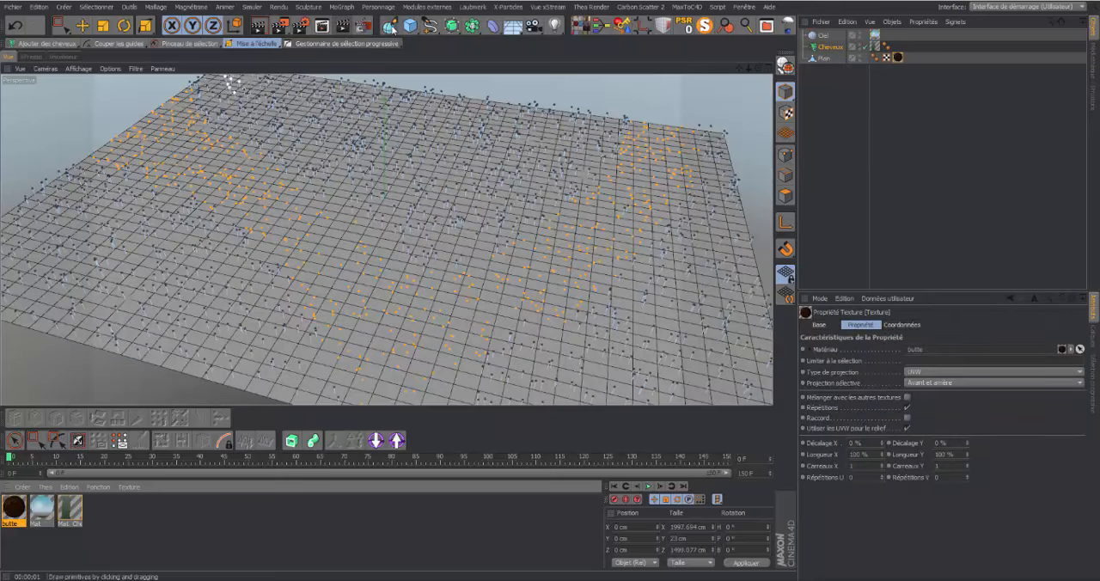
{"action": "left_click", "coordinate": [261, 27]}
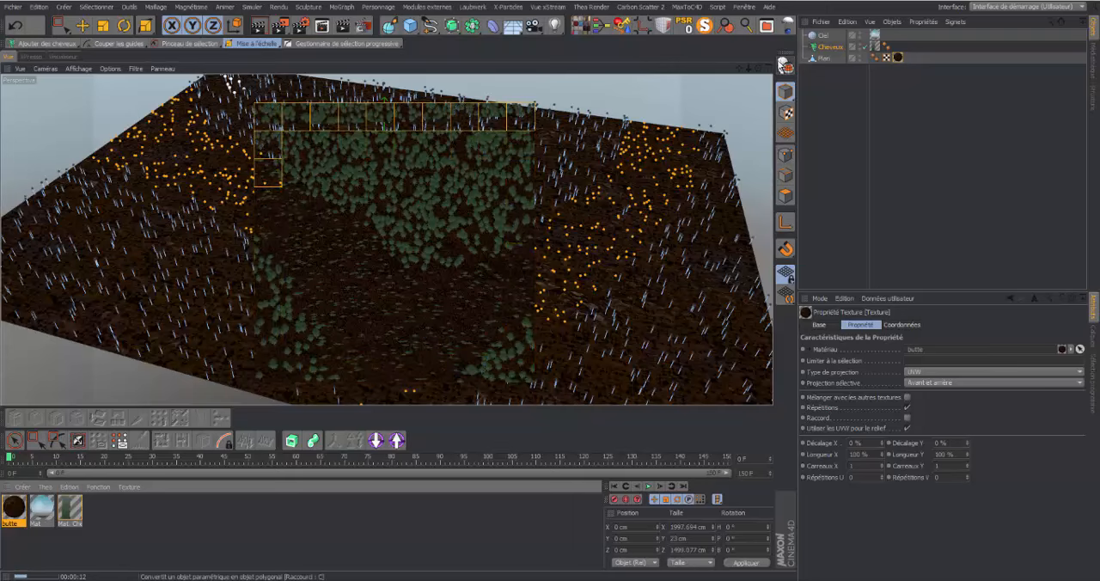
{"action": "left_click_drag", "start_coordinate": [758, 68], "coordinate": [758, 63]}
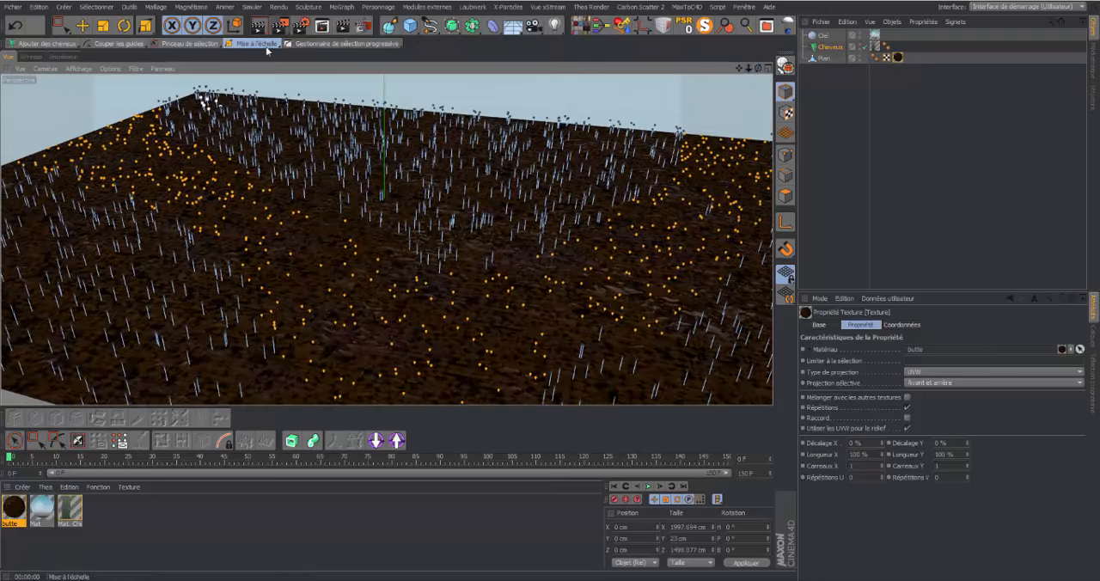
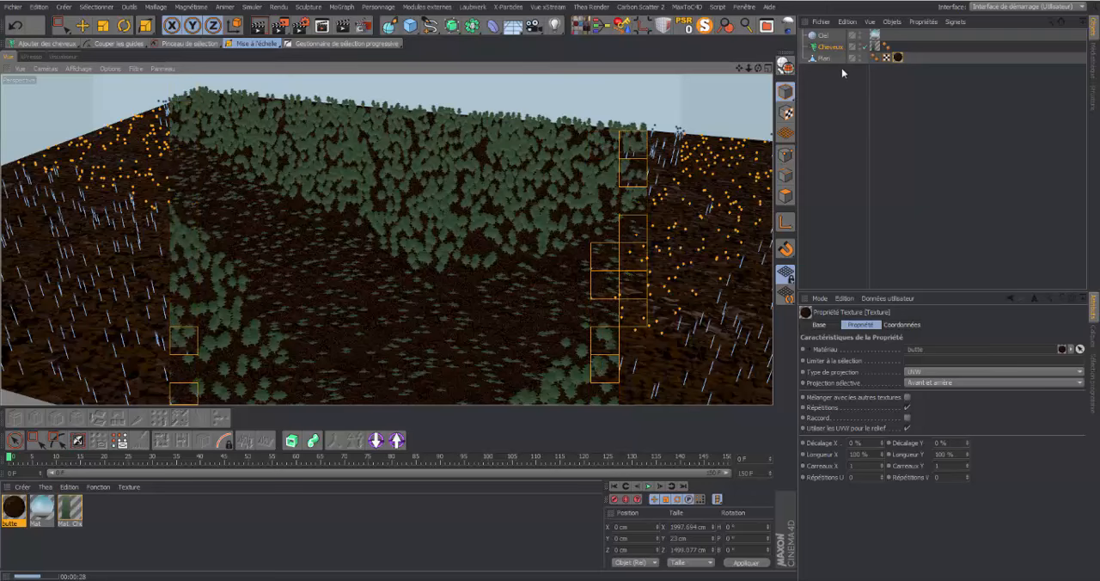
Load the "terre pour terrain ou butte" and "butte de terre" materials from the preset library into the scene
{"action": "left_click", "coordinate": [905, 125]}
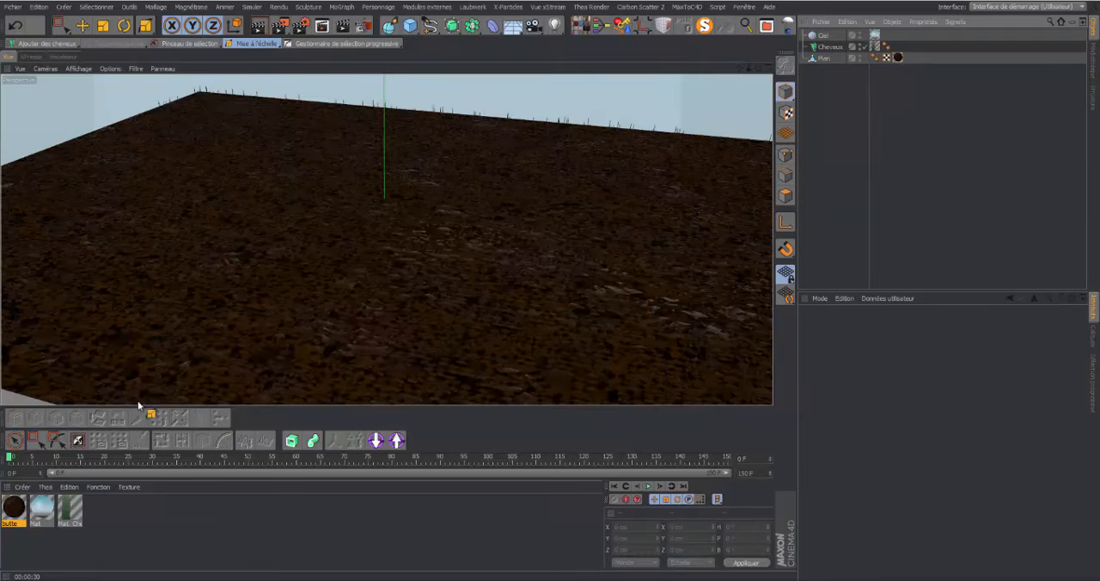
{"action": "left_click", "coordinate": [1094, 67]}
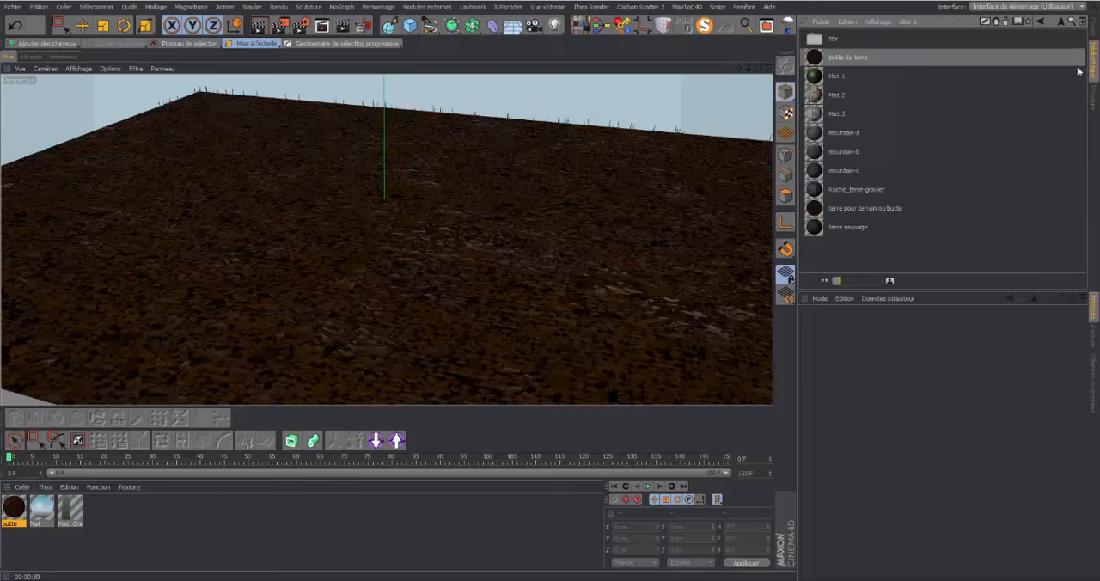
{"action": "double_click", "coordinate": [842, 210]}
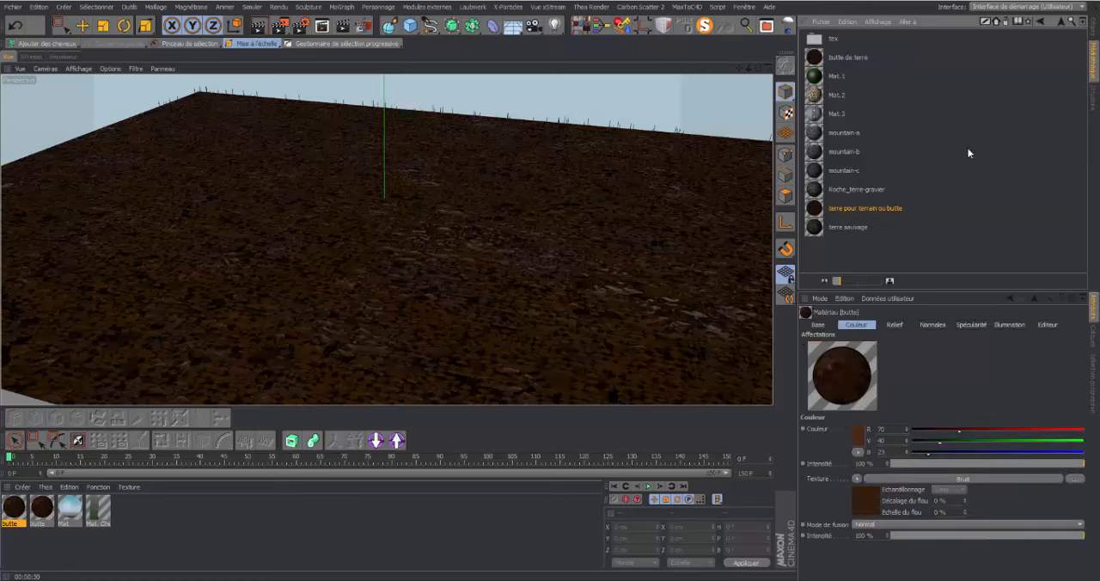
{"action": "double_click", "coordinate": [836, 59]}
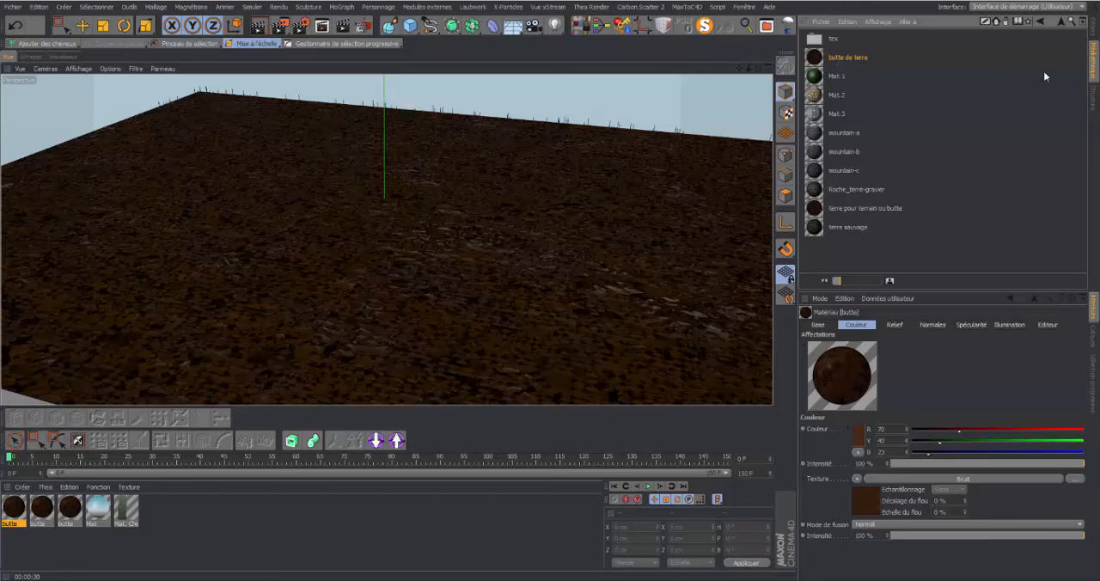
Apply the second butte material to the Plan object and render the view to check the ground
{"action": "left_click", "coordinate": [1094, 32]}
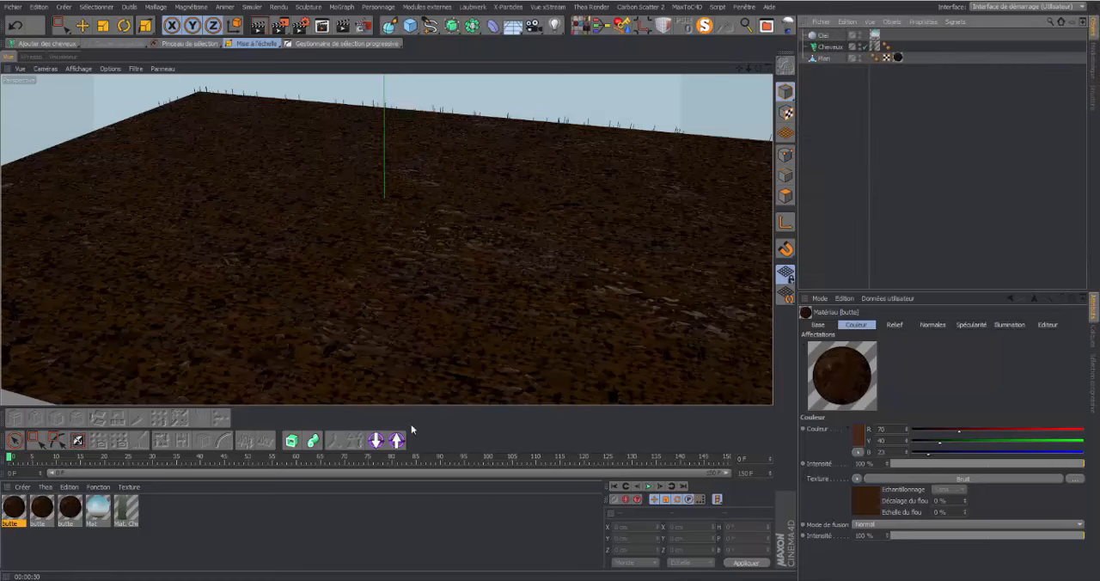
{"action": "left_click_drag", "start_coordinate": [39, 512], "coordinate": [901, 58]}
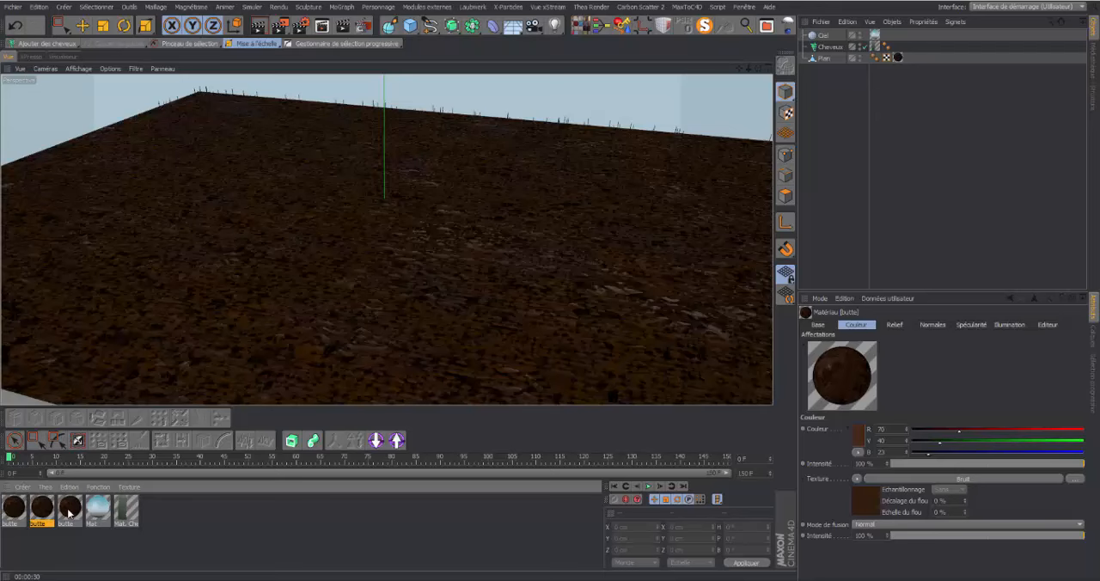
{"action": "left_click", "coordinate": [263, 26]}
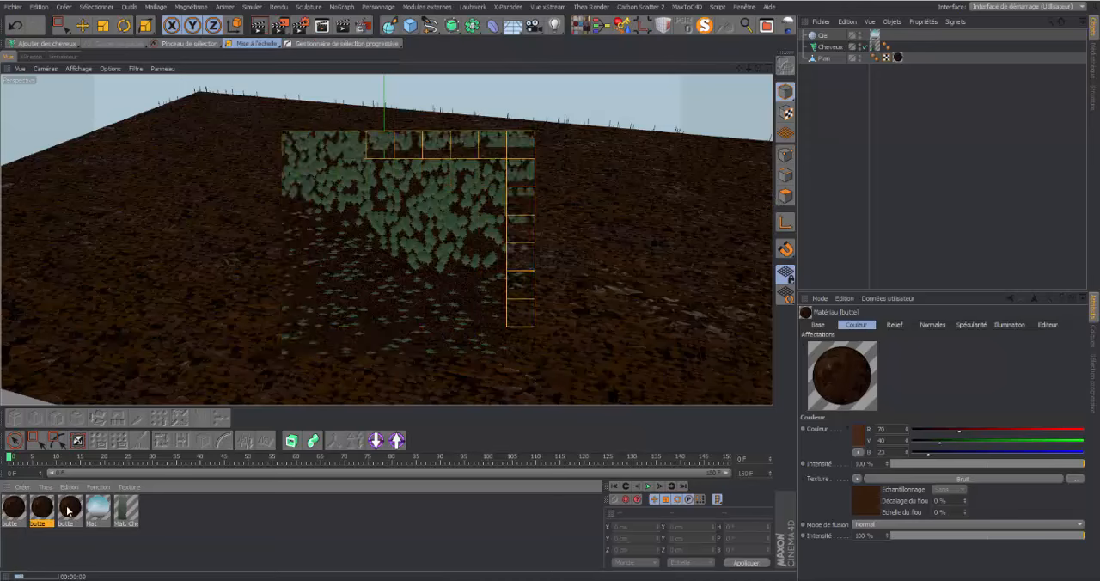
Delete all three butte materials from the scene
{"action": "left_click", "coordinate": [67, 511]}
{"action": "left_click", "coordinate": [38, 515]}
{"action": "left_click", "coordinate": [14, 515], "text": "ctrl"}
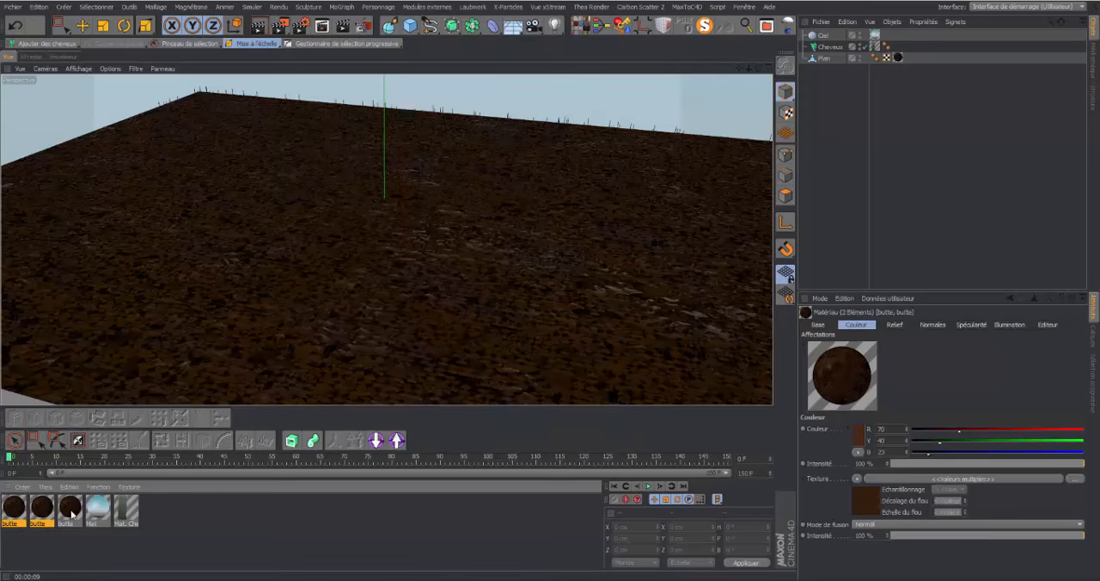
{"action": "left_click", "coordinate": [70, 511], "text": "ctrl"}
{"action": "mouse_move", "coordinate": [71, 511]}
{"action": "left_mouse_down"}
{"action": "mouse_move", "coordinate": [617, 212]}
{"action": "mouse_move", "coordinate": [847, 177]}
{"action": "mouse_move", "coordinate": [857, 145]}
{"action": "mouse_move", "coordinate": [511, 245]}
{"action": "mouse_move", "coordinate": [71, 507]}
{"action": "left_mouse_up"}
{"action": "left_click", "coordinate": [70, 508]}
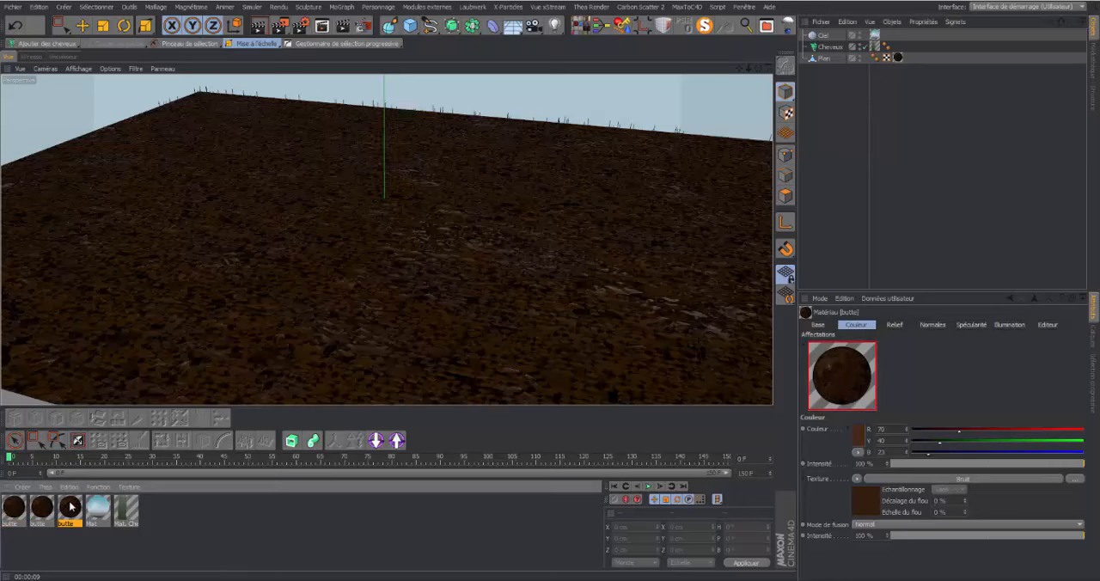
{"action": "key", "text": "Delete"}
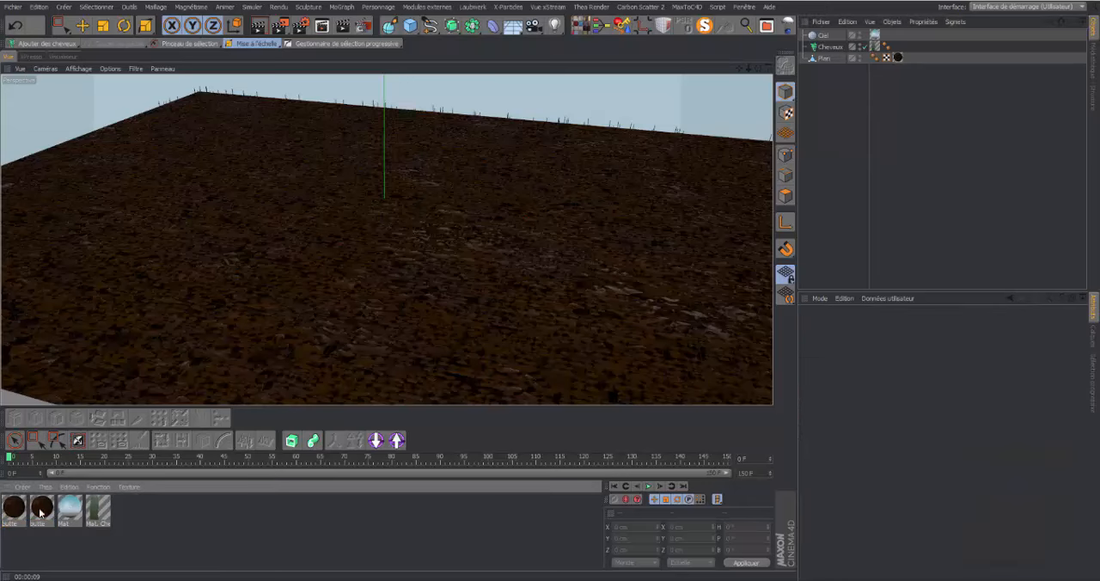
{"action": "left_click", "coordinate": [41, 509]}
{"action": "key", "text": "Delete"}
{"action": "left_click", "coordinate": [19, 509]}
{"action": "key", "text": "Delete"}
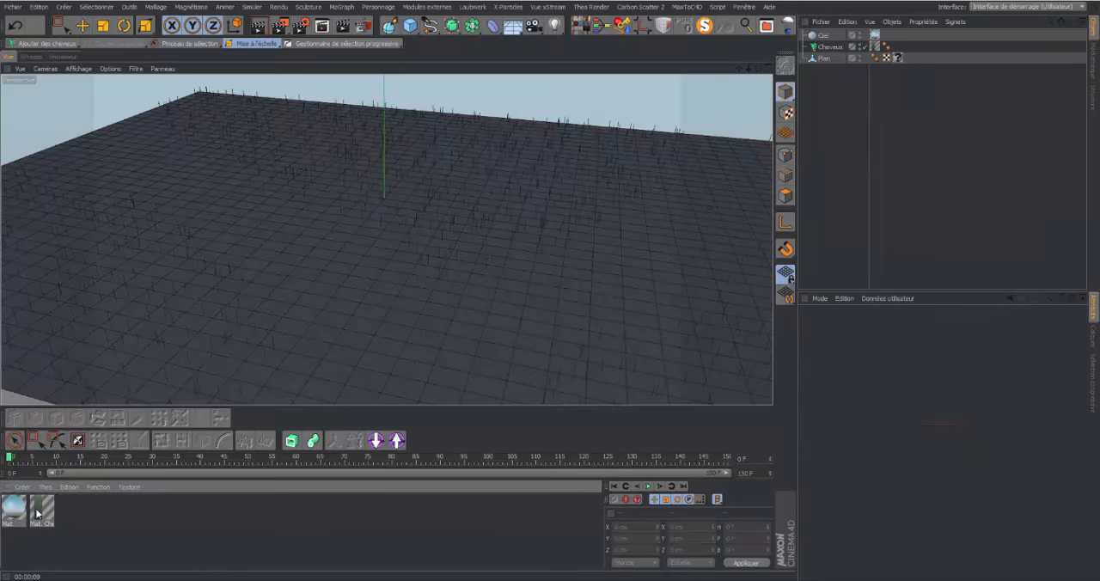
Remove the selected path guides from the Cheveux object with Couper les guides
{"action": "double_click", "coordinate": [42, 509]}
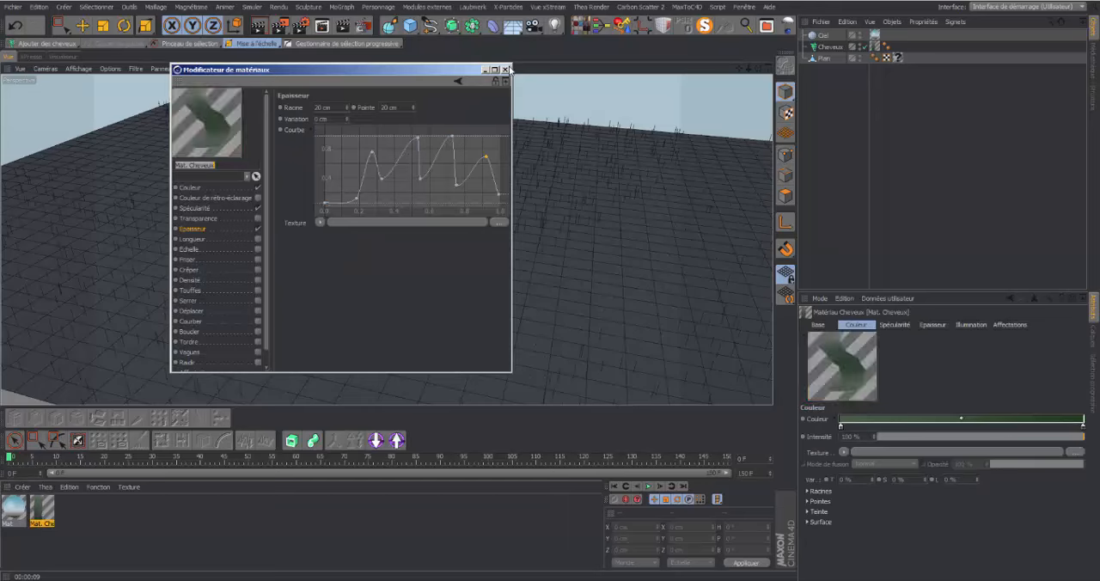
{"action": "left_click", "coordinate": [505, 69]}
{"action": "left_click", "coordinate": [830, 47]}
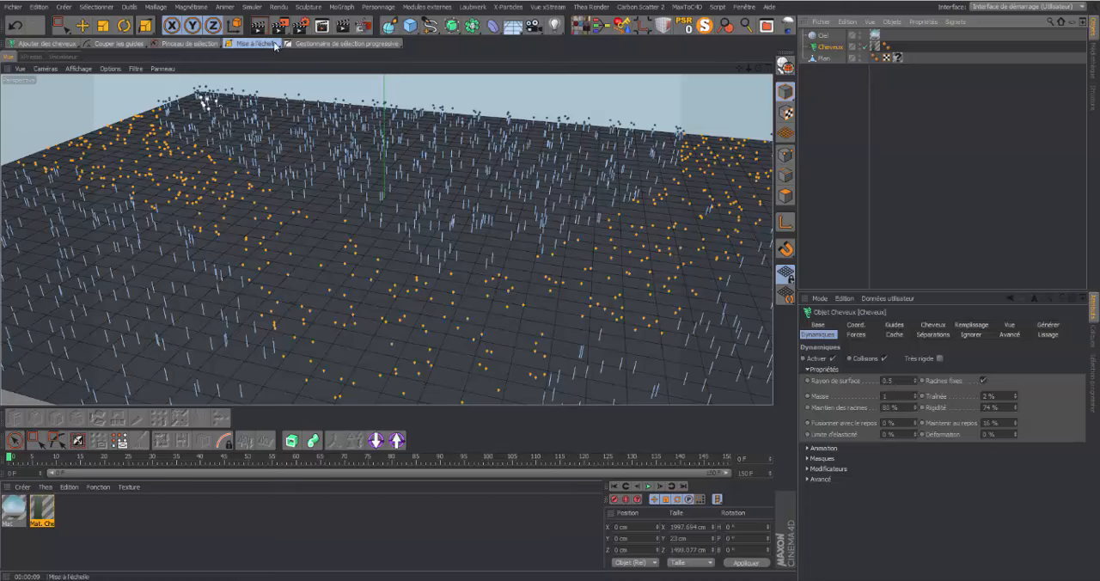
{"action": "left_click", "coordinate": [144, 44]}
{"action": "left_click", "coordinate": [173, 60]}
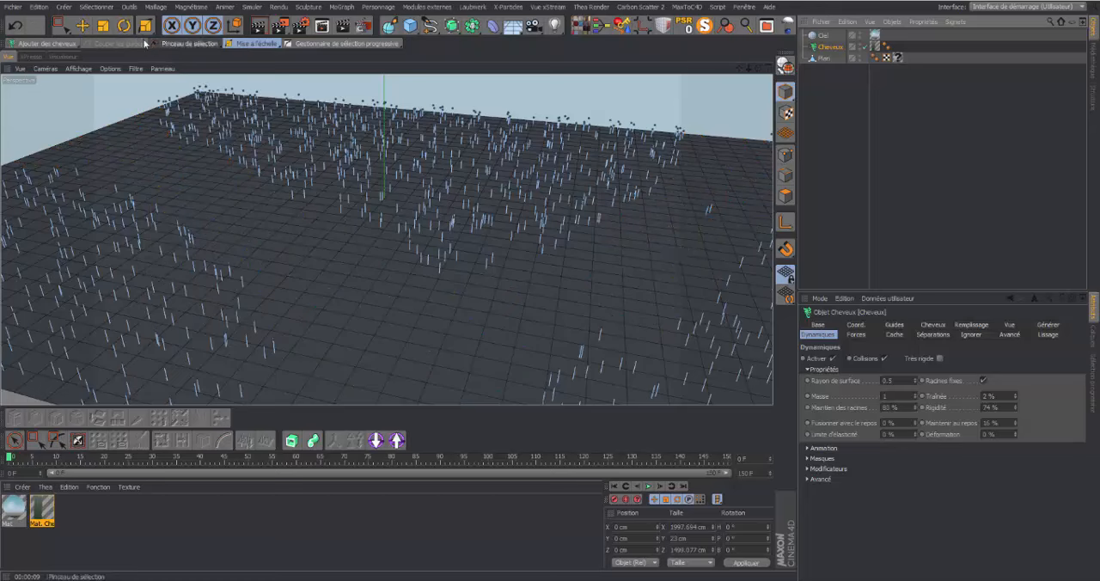
Reshape the Epaisseur curve of the Mat. Cheveux material, raising its start and lowering the peaks past the middle
{"action": "left_click", "coordinate": [172, 43]}
{"action": "left_click", "coordinate": [275, 59]}
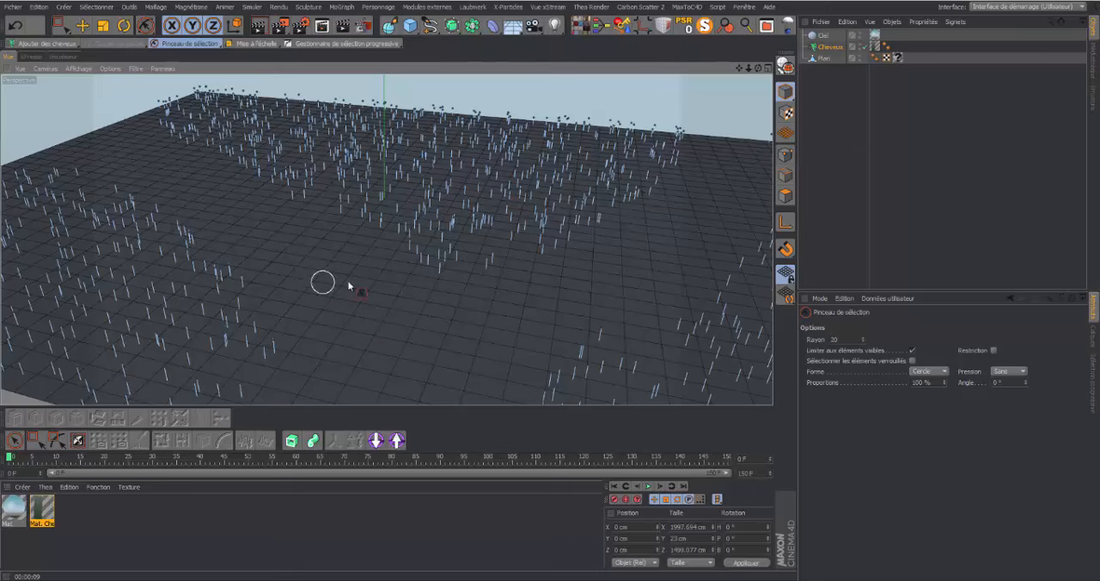
{"action": "mouse_move", "coordinate": [748, 69]}
{"action": "left_mouse_down"}
{"action": "mouse_move", "coordinate": [776, 78]}
{"action": "mouse_move", "coordinate": [775, 67]}
{"action": "left_mouse_up"}
{"action": "double_click", "coordinate": [52, 509]}
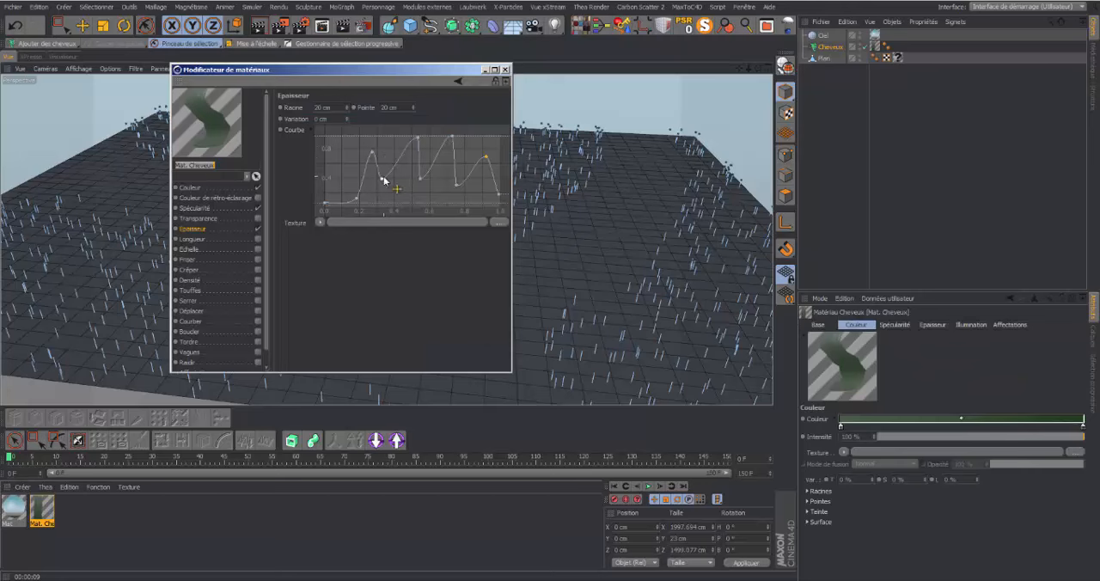
{"action": "left_click_drag", "start_coordinate": [354, 202], "coordinate": [341, 189]}
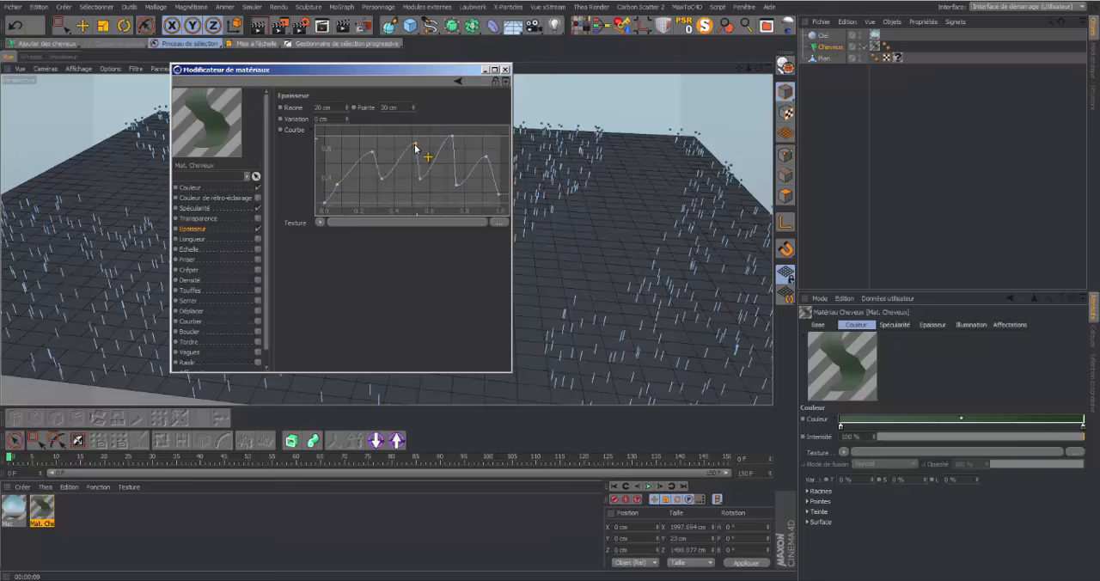
{"action": "left_click_drag", "start_coordinate": [416, 144], "coordinate": [454, 199]}
{"action": "left_click_drag", "start_coordinate": [449, 136], "coordinate": [484, 176]}
{"action": "left_click_drag", "start_coordinate": [337, 187], "coordinate": [342, 193]}
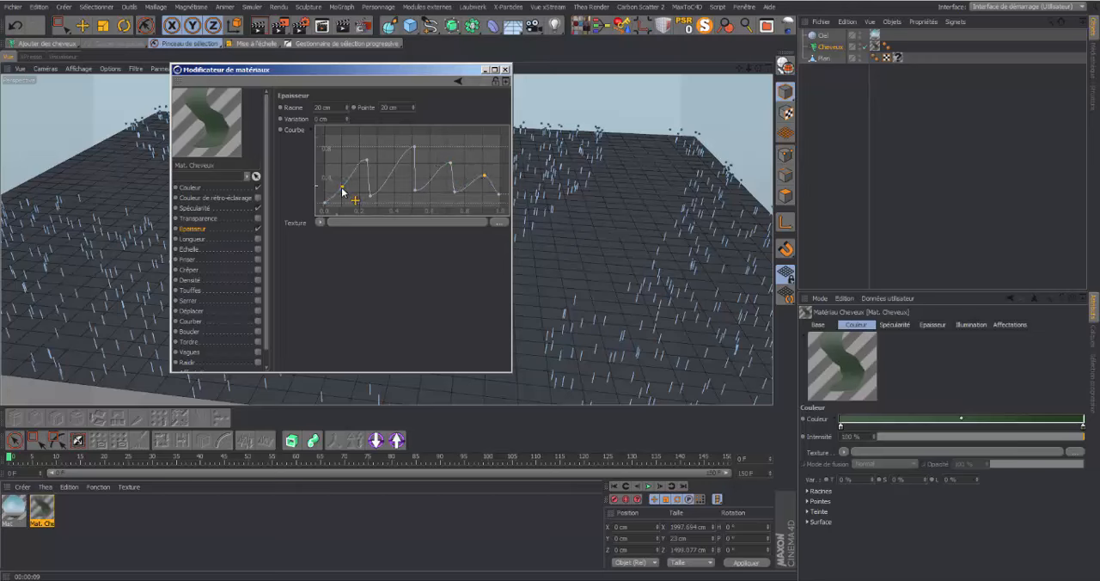
{"action": "left_click", "coordinate": [506, 69]}
Render the view from a close and a wider viewpoint to examine the hair where the guides were removed
{"action": "left_click", "coordinate": [259, 25]}
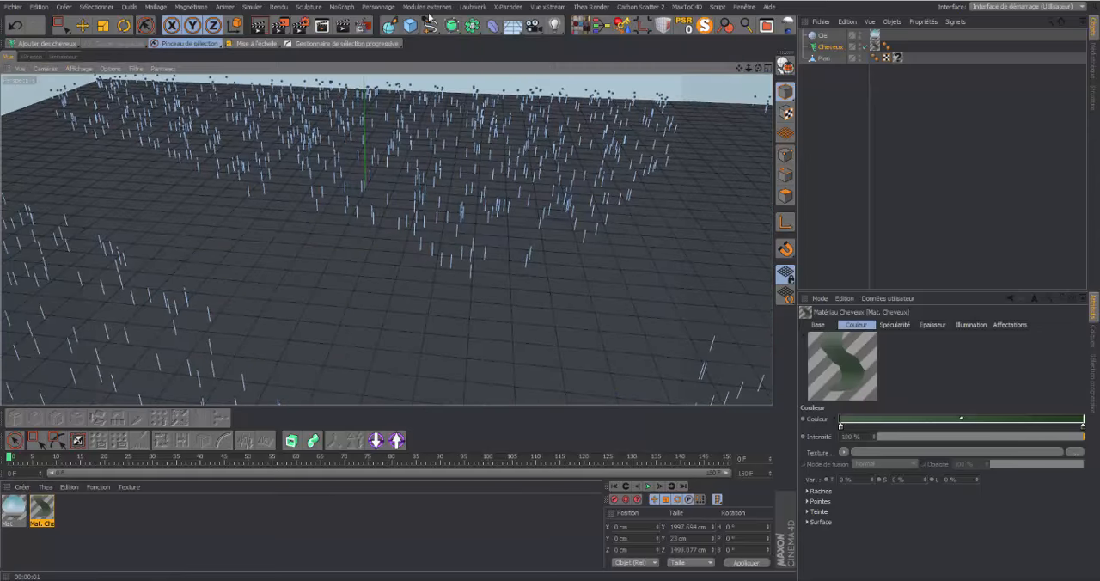
{"action": "left_click", "coordinate": [260, 25]}
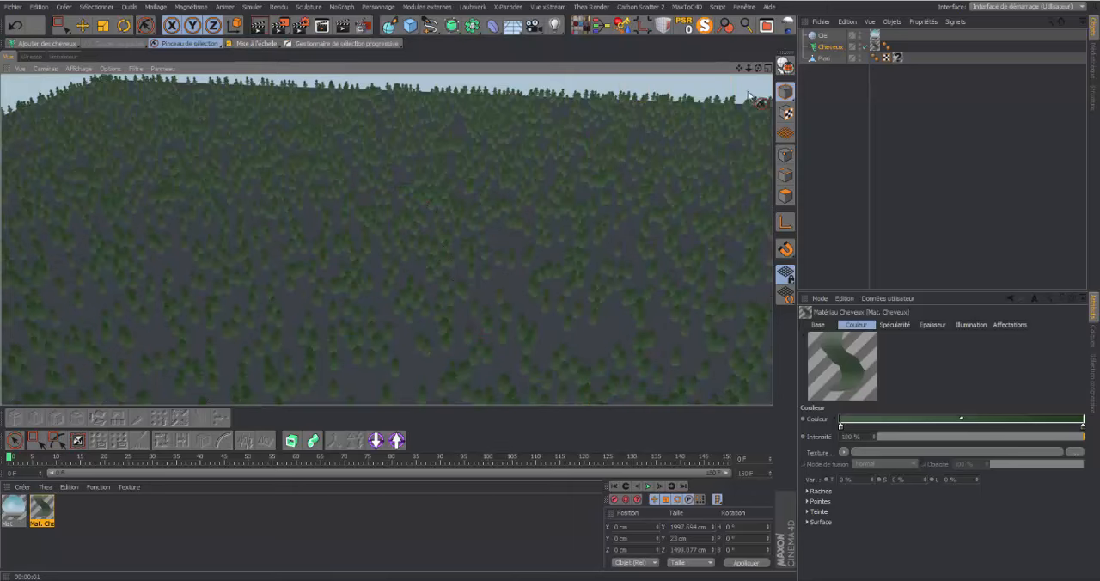
{"action": "left_click", "coordinate": [829, 47]}
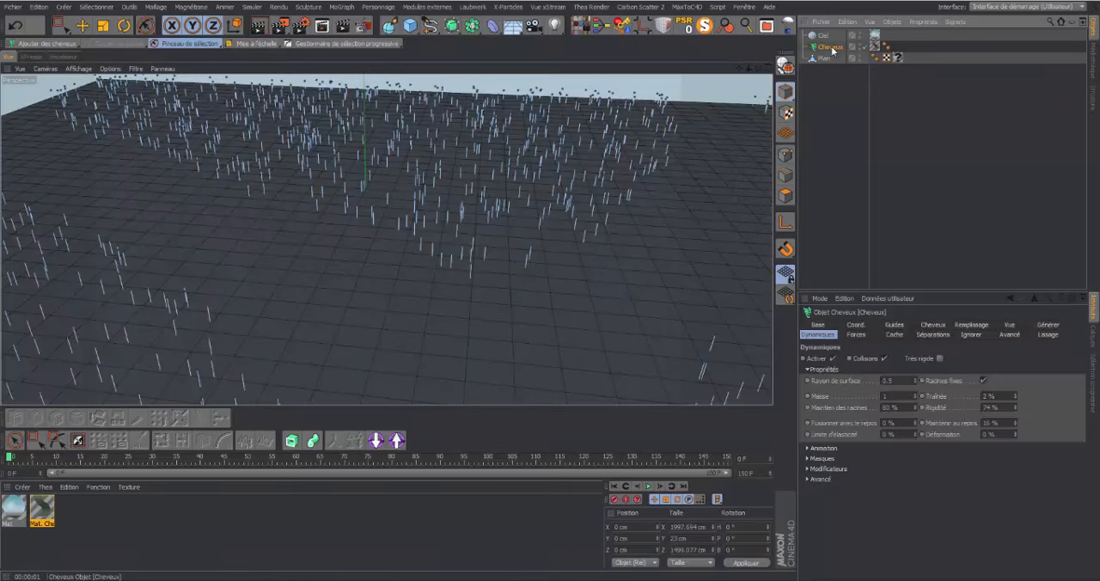
{"action": "left_click", "coordinate": [887, 153]}
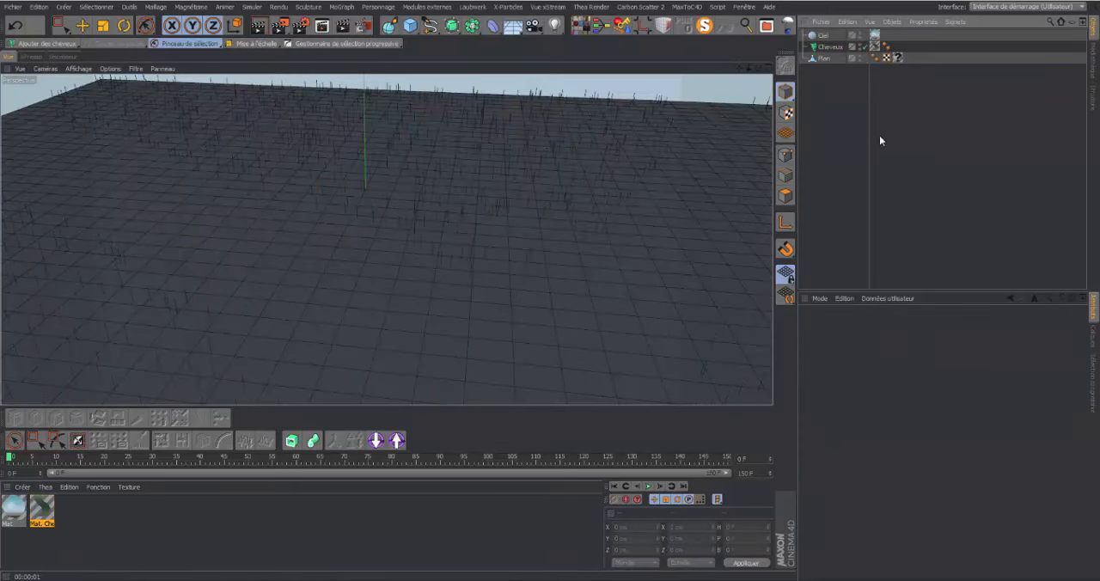
{"action": "left_click", "coordinate": [830, 48]}
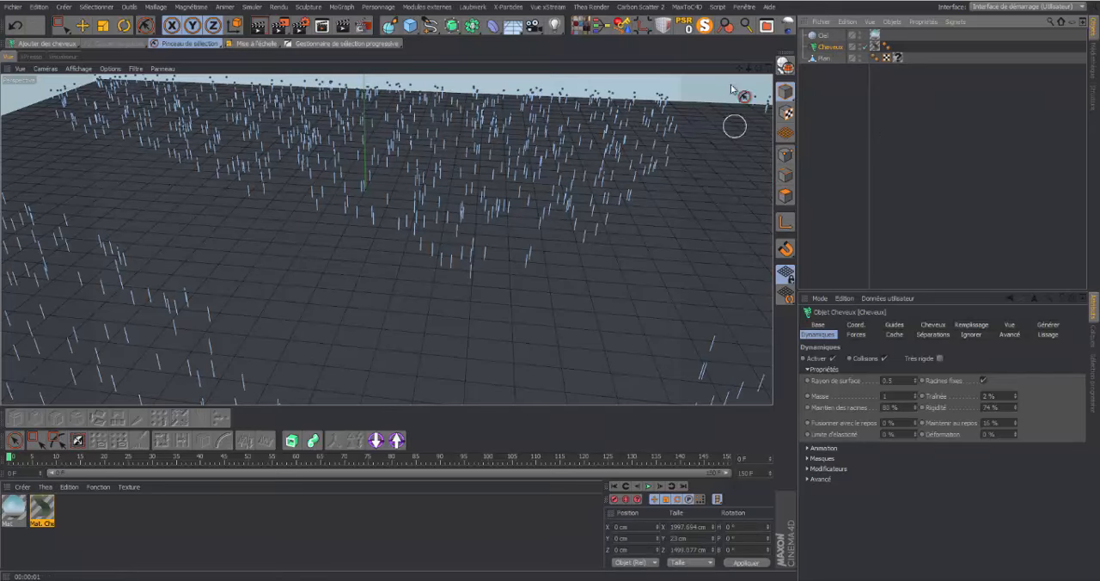
{"action": "left_click_drag", "start_coordinate": [749, 68], "coordinate": [387, 240]}
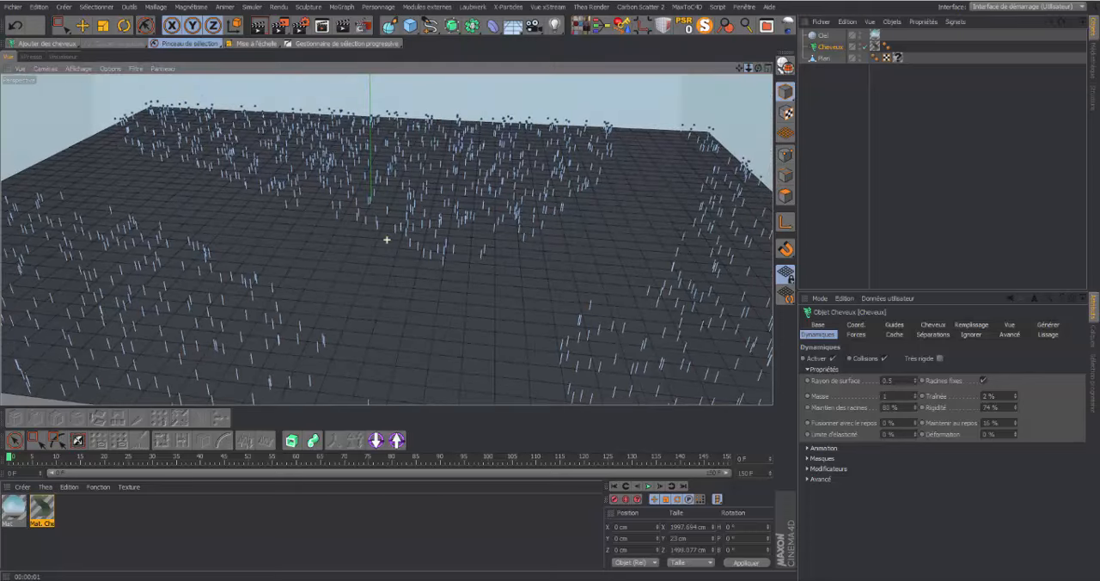
{"action": "left_click_drag", "start_coordinate": [757, 70], "coordinate": [387, 240]}
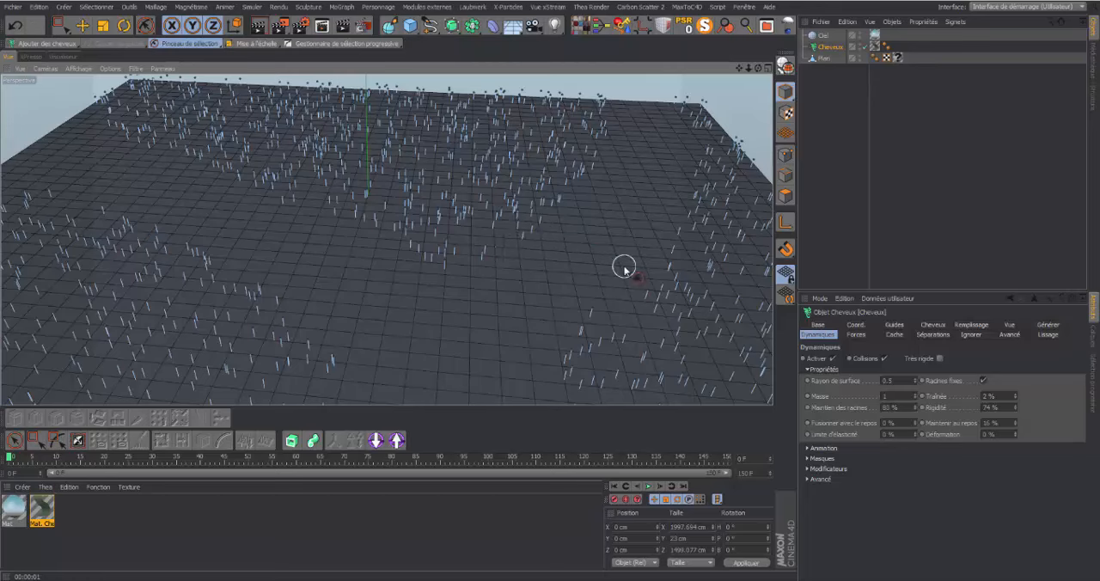
{"action": "left_click", "coordinate": [258, 25]}
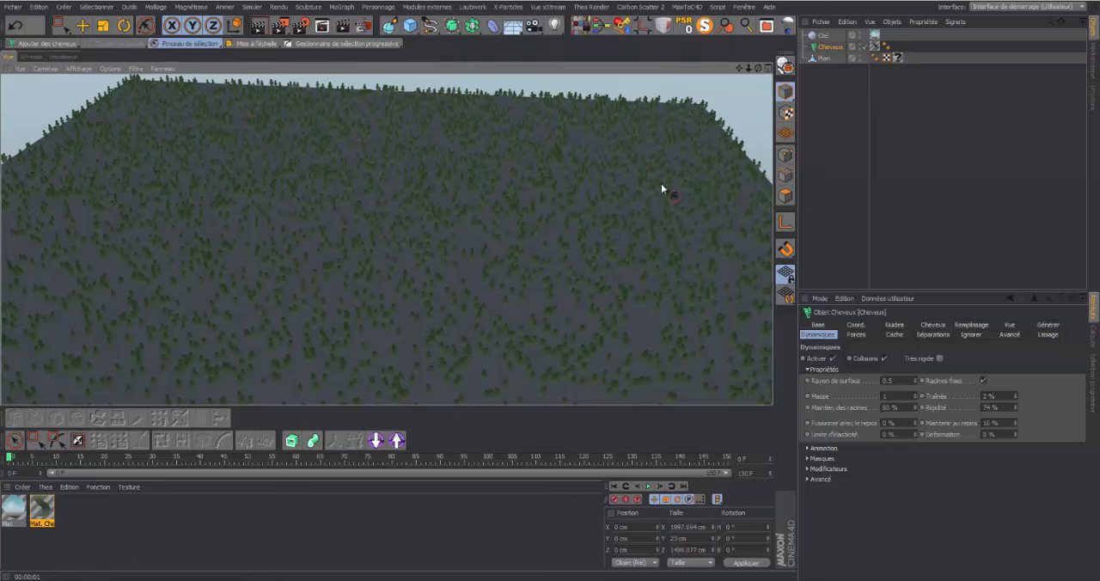
Set the Répartition of the Cheveux guides to Nouvelle and update the guides
{"action": "left_click", "coordinate": [823, 49]}
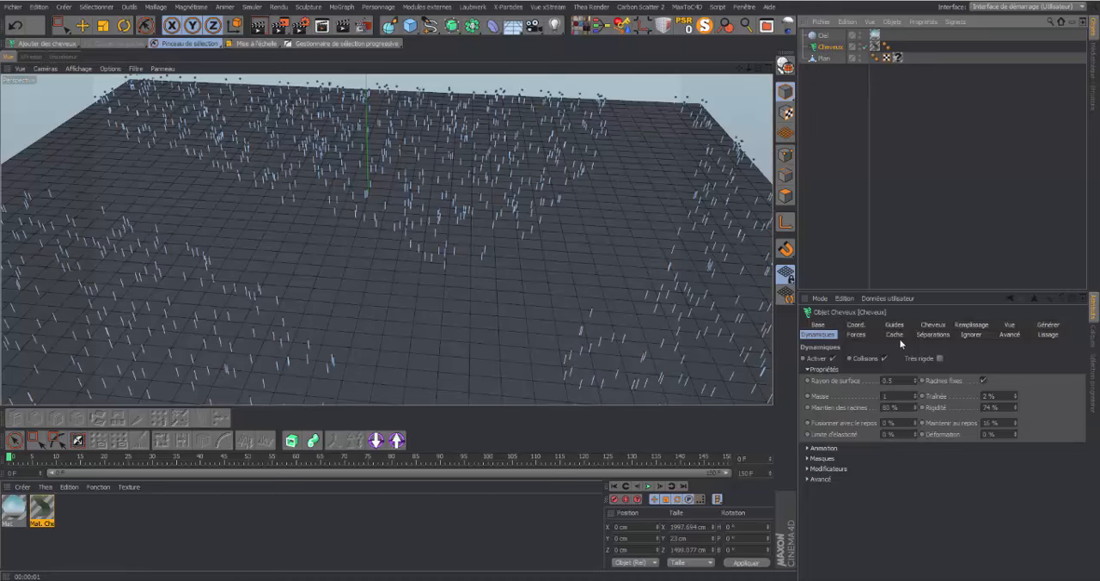
{"action": "left_click", "coordinate": [933, 325]}
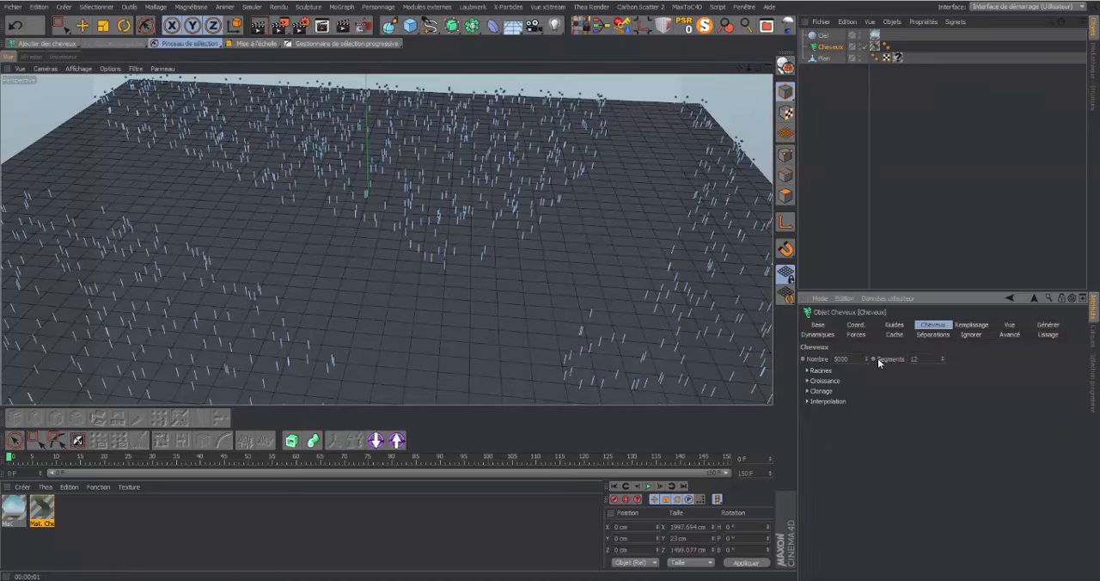
{"action": "left_click", "coordinate": [895, 325]}
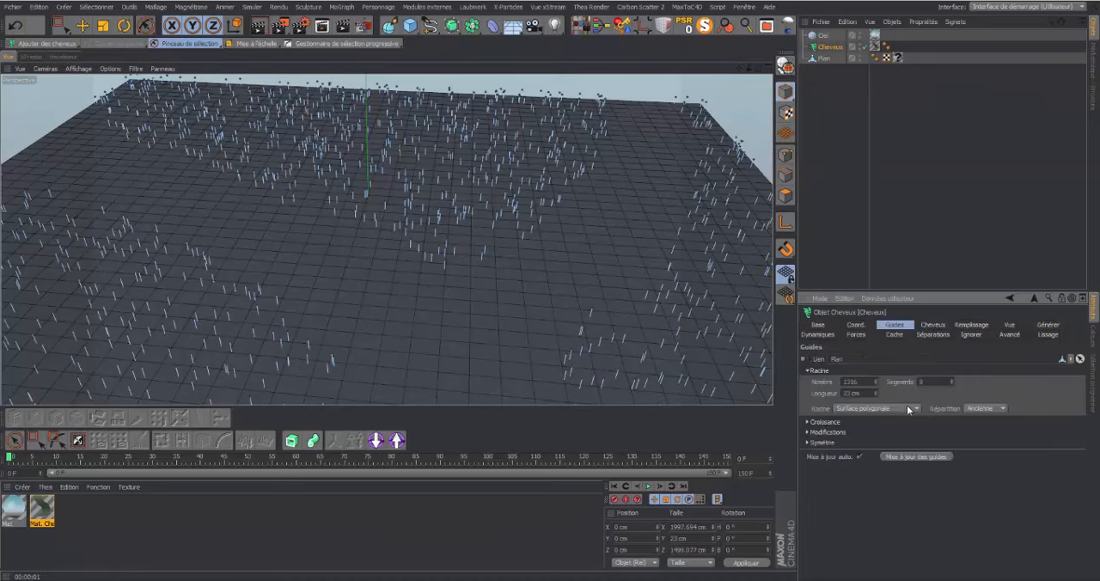
{"action": "left_click", "coordinate": [1006, 408]}
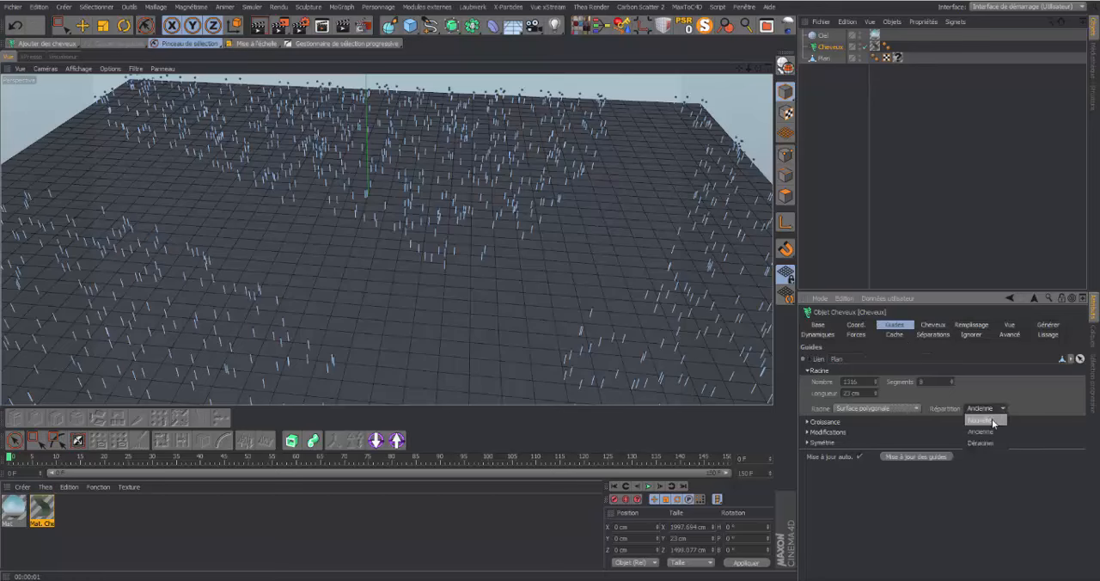
{"action": "left_click", "coordinate": [993, 419]}
{"action": "left_click", "coordinate": [918, 456]}
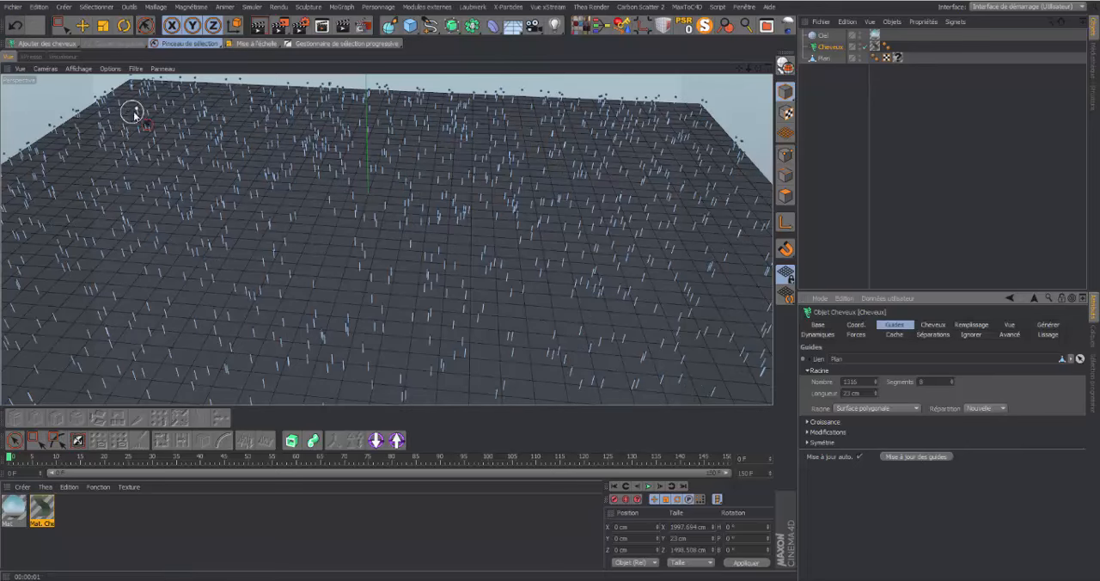
Remove the guides along a wide curved path across the plane with Couper les guides and render the view
{"action": "mouse_move", "coordinate": [84, 110]}
{"action": "left_mouse_down"}
{"action": "mouse_move", "coordinate": [157, 181]}
{"action": "mouse_move", "coordinate": [84, 157]}
{"action": "mouse_move", "coordinate": [65, 126]}
{"action": "mouse_move", "coordinate": [102, 176]}
{"action": "mouse_move", "coordinate": [59, 197]}
{"action": "mouse_move", "coordinate": [160, 198]}
{"action": "mouse_move", "coordinate": [251, 311]}
{"action": "mouse_move", "coordinate": [314, 347]}
{"action": "mouse_move", "coordinate": [234, 251]}
{"action": "mouse_move", "coordinate": [346, 381]}
{"action": "mouse_move", "coordinate": [352, 346]}
{"action": "mouse_move", "coordinate": [398, 425]}
{"action": "left_mouse_up"}
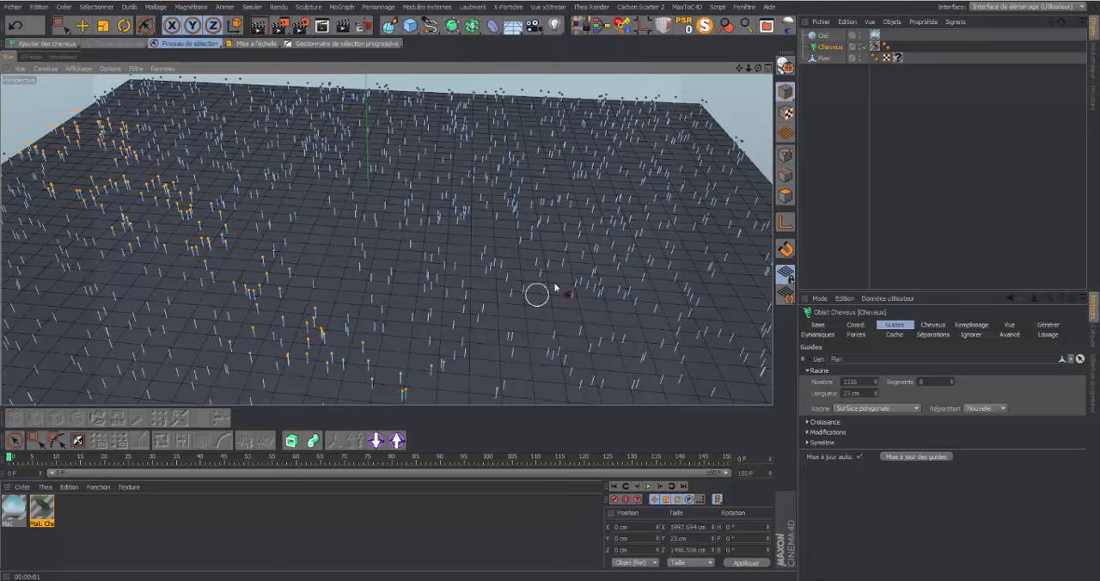
{"action": "mouse_move", "coordinate": [538, 294]}
{"action": "left_mouse_down"}
{"action": "mouse_move", "coordinate": [633, 167]}
{"action": "mouse_move", "coordinate": [589, 192]}
{"action": "mouse_move", "coordinate": [631, 126]}
{"action": "mouse_move", "coordinate": [542, 263]}
{"action": "mouse_move", "coordinate": [528, 232]}
{"action": "mouse_move", "coordinate": [495, 404]}
{"action": "left_mouse_up"}
{"action": "left_click_drag", "start_coordinate": [748, 68], "coordinate": [680, 69]}
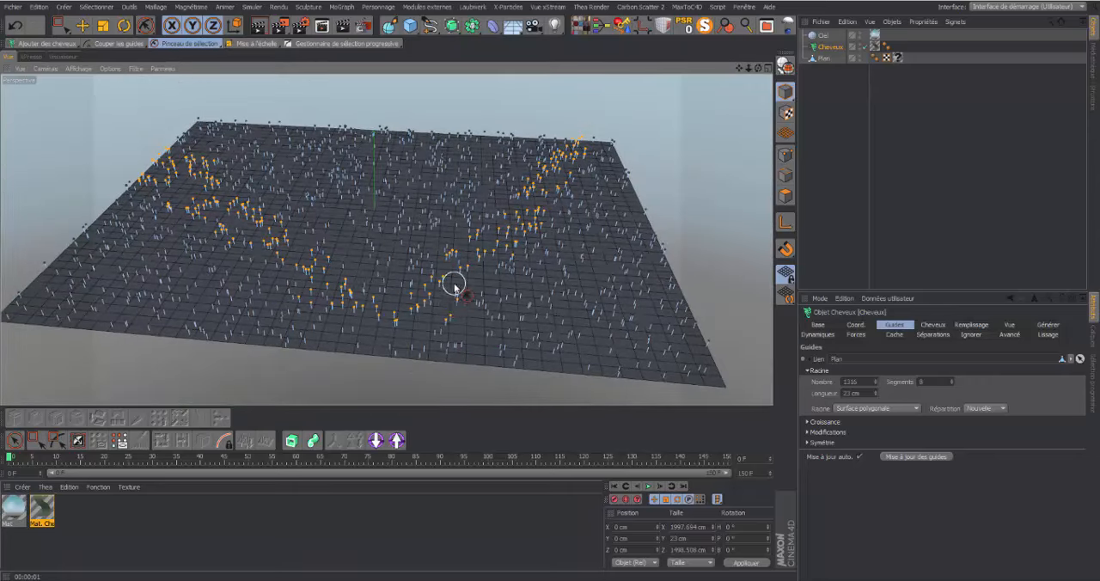
{"action": "mouse_move", "coordinate": [415, 345]}
{"action": "left_mouse_down"}
{"action": "mouse_move", "coordinate": [447, 312]}
{"action": "mouse_move", "coordinate": [326, 318]}
{"action": "mouse_move", "coordinate": [344, 298]}
{"action": "mouse_move", "coordinate": [344, 271]}
{"action": "mouse_move", "coordinate": [449, 250]}
{"action": "mouse_move", "coordinate": [582, 146]}
{"action": "mouse_move", "coordinate": [479, 254]}
{"action": "mouse_move", "coordinate": [143, 170]}
{"action": "mouse_move", "coordinate": [335, 269]}
{"action": "mouse_move", "coordinate": [306, 315]}
{"action": "mouse_move", "coordinate": [364, 363]}
{"action": "mouse_move", "coordinate": [430, 352]}
{"action": "mouse_move", "coordinate": [406, 278]}
{"action": "left_mouse_up"}
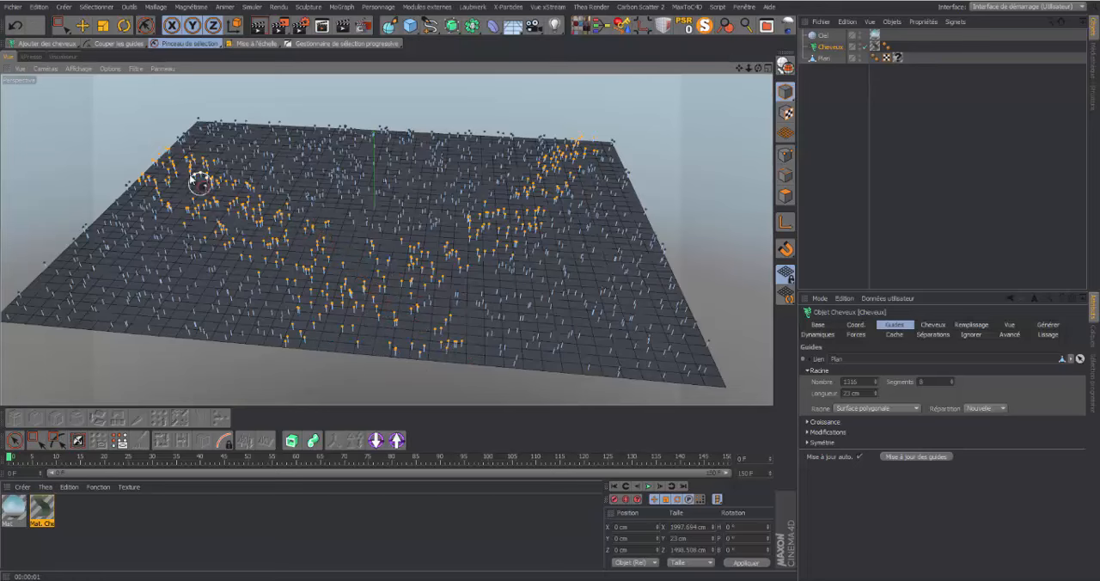
{"action": "left_click", "coordinate": [127, 42]}
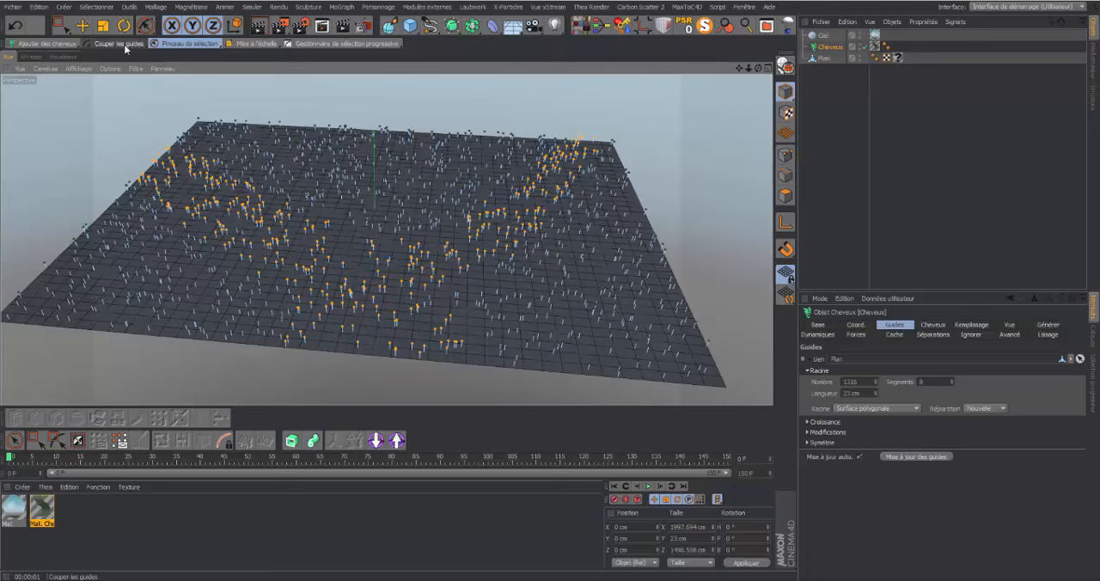
{"action": "mouse_move", "coordinate": [245, 219]}
{"action": "left_mouse_down"}
{"action": "mouse_move", "coordinate": [221, 217]}
{"action": "mouse_move", "coordinate": [251, 249]}
{"action": "left_mouse_up"}
{"action": "mouse_move", "coordinate": [356, 243]}
{"action": "left_mouse_down"}
{"action": "mouse_move", "coordinate": [437, 305]}
{"action": "mouse_move", "coordinate": [450, 299]}
{"action": "left_mouse_up"}
{"action": "left_click", "coordinate": [132, 48]}
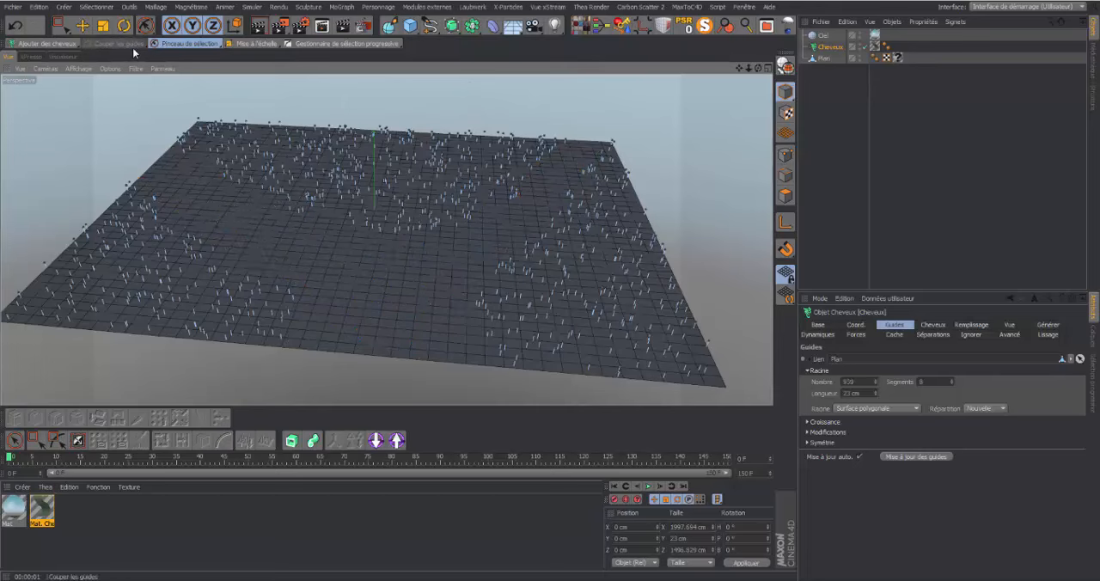
{"action": "left_click", "coordinate": [257, 26]}
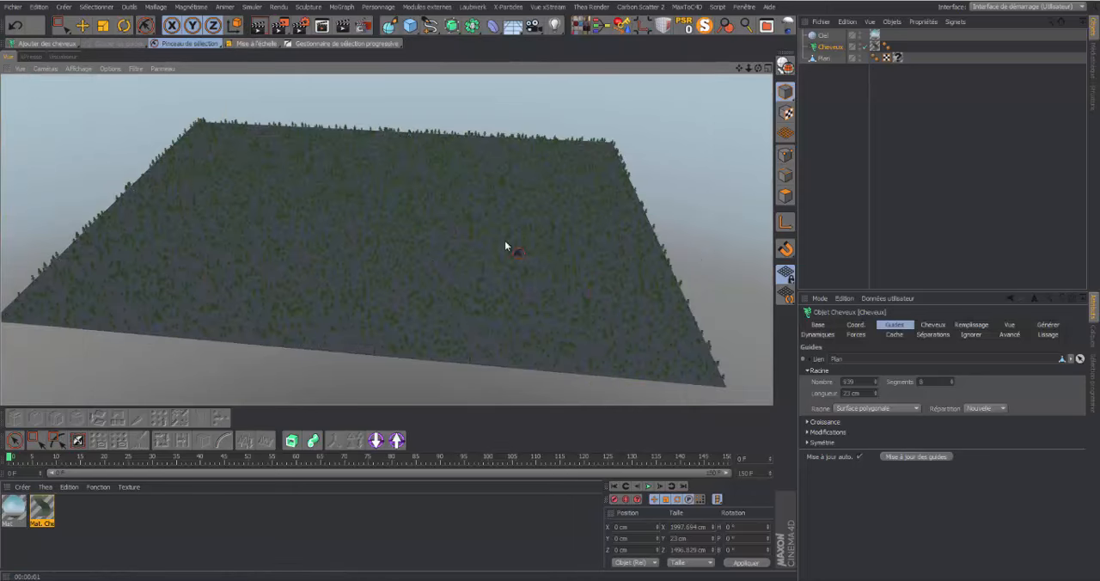
Set the Racine of the Cheveux guides to Définir and render the view
{"action": "left_click", "coordinate": [833, 50]}
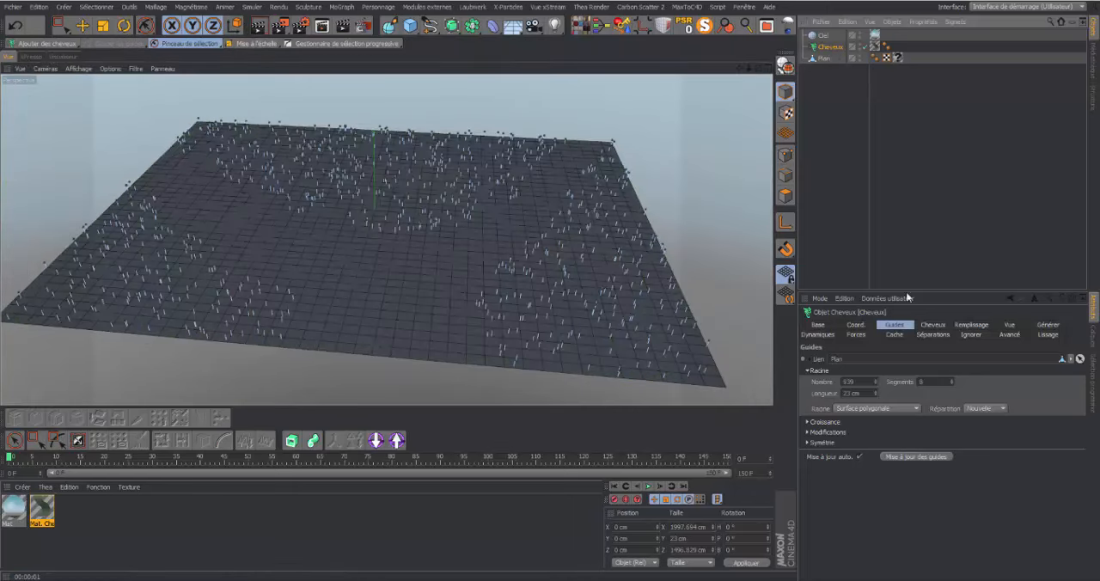
{"action": "left_click", "coordinate": [936, 325]}
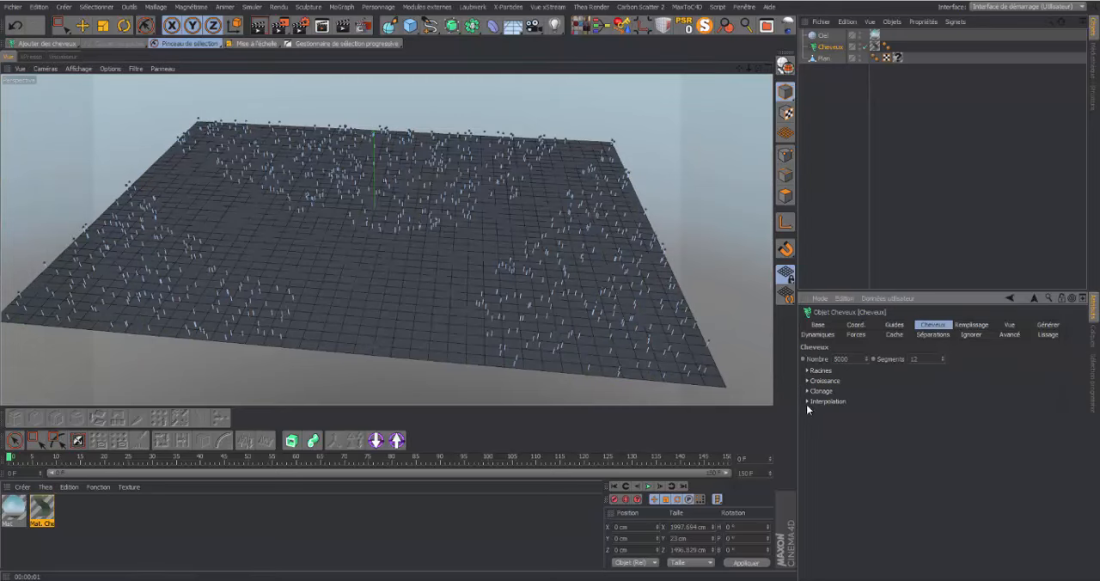
{"action": "left_click", "coordinate": [894, 325]}
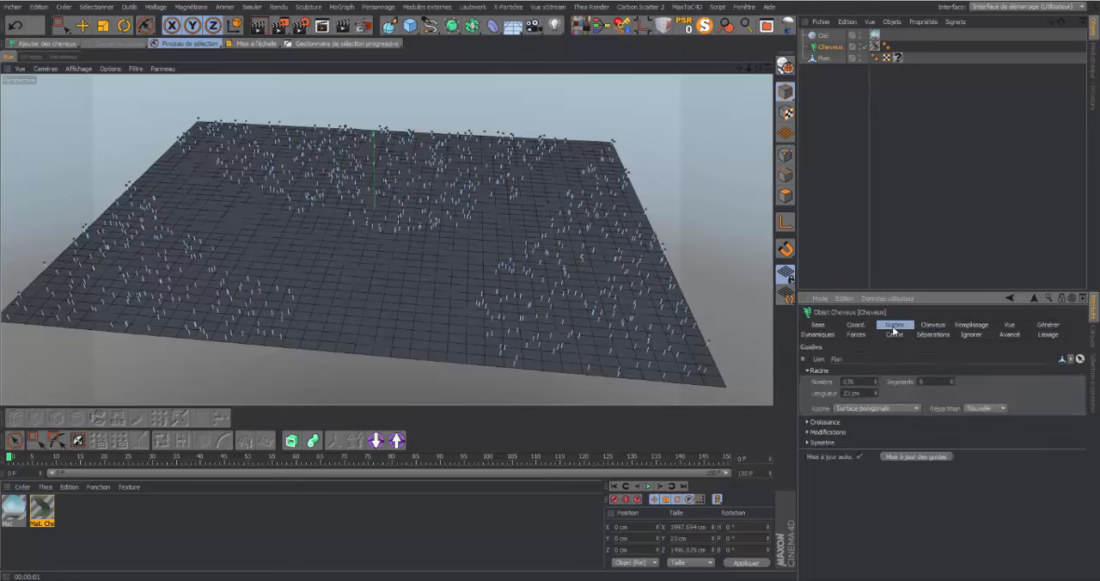
{"action": "left_click", "coordinate": [916, 410]}
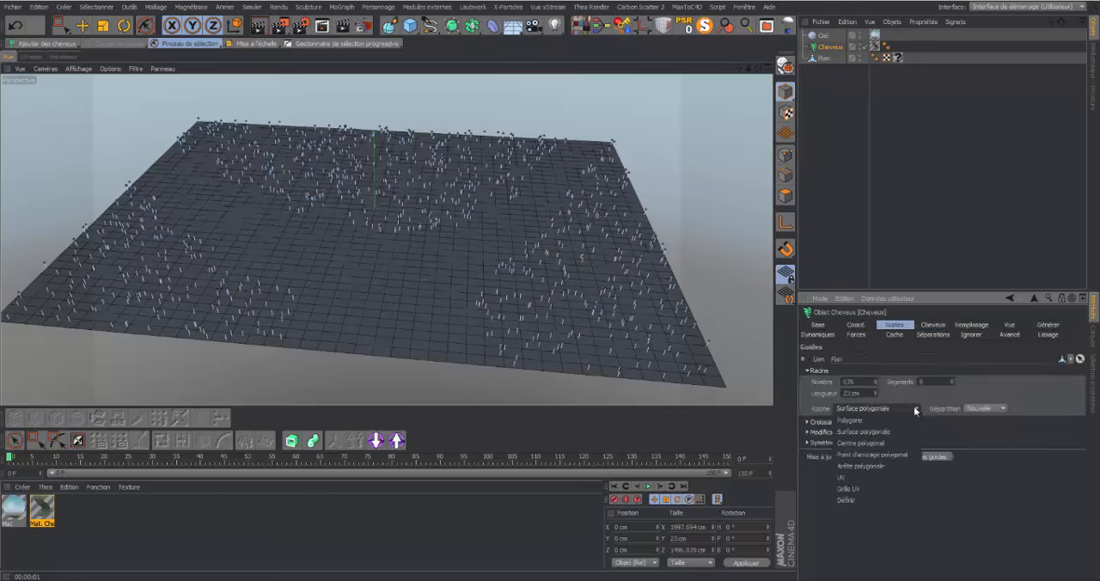
{"action": "left_click", "coordinate": [859, 500]}
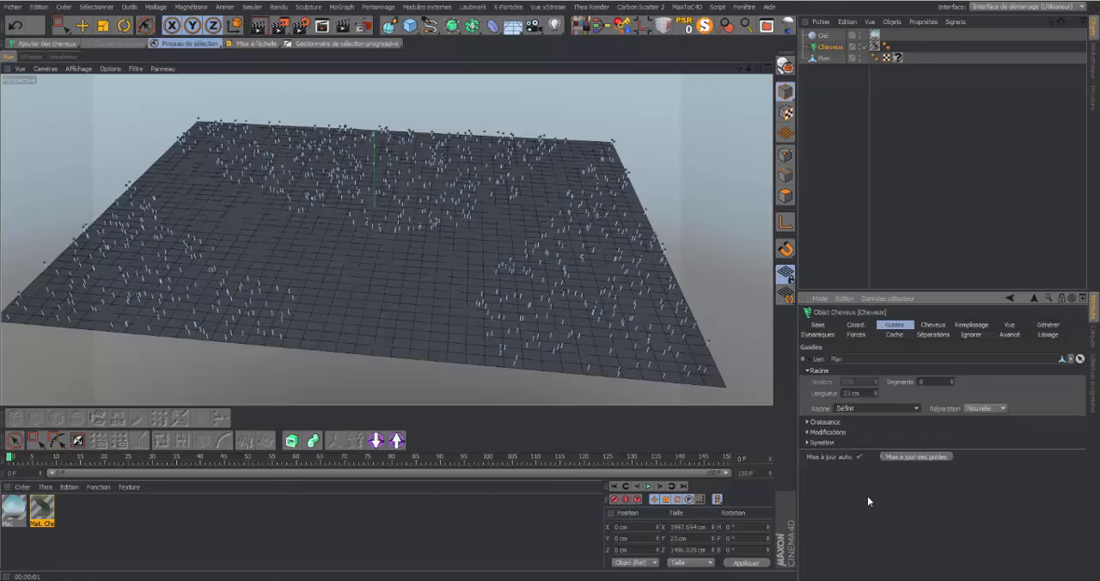
{"action": "left_click", "coordinate": [256, 29]}
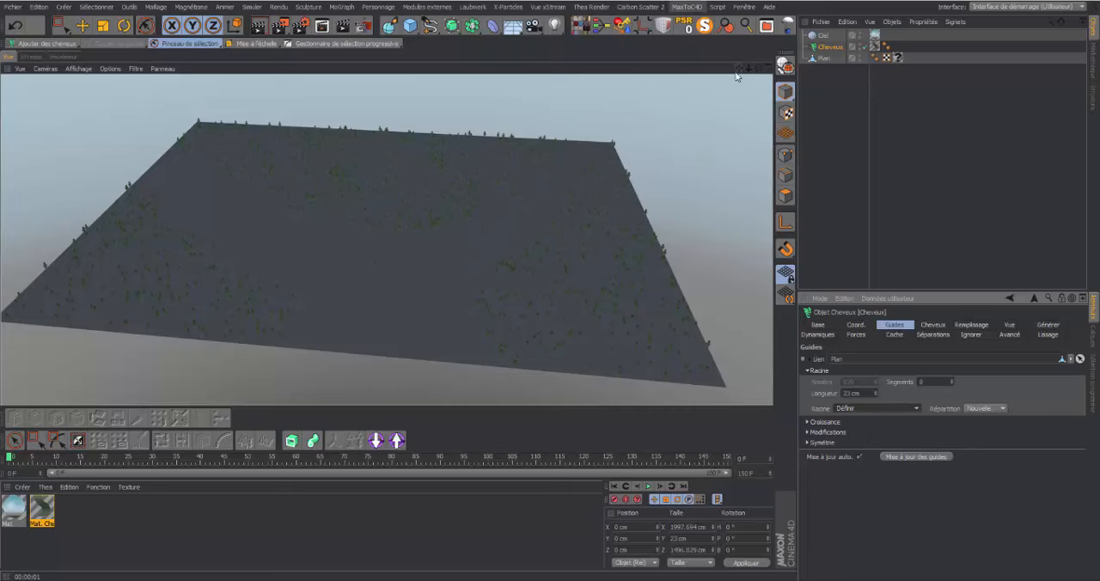
Load the "terre pour terrain ou butte" material from the content library and apply it to the plane in place of the noise material
{"action": "left_click_drag", "start_coordinate": [749, 69], "coordinate": [387, 241]}
{"action": "left_click", "coordinate": [123, 515]}
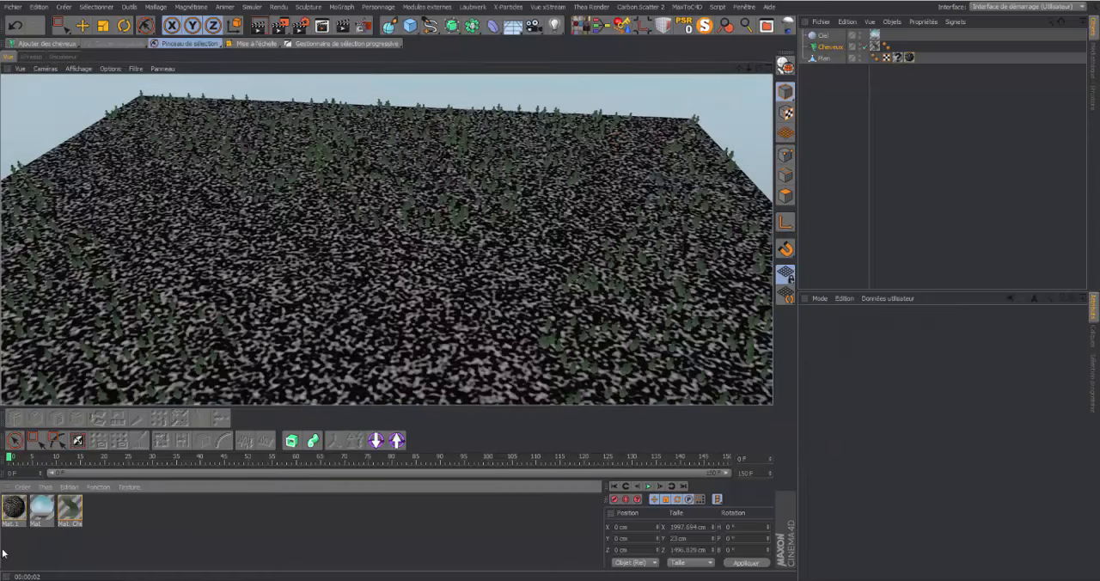
{"action": "left_click", "coordinate": [13, 516]}
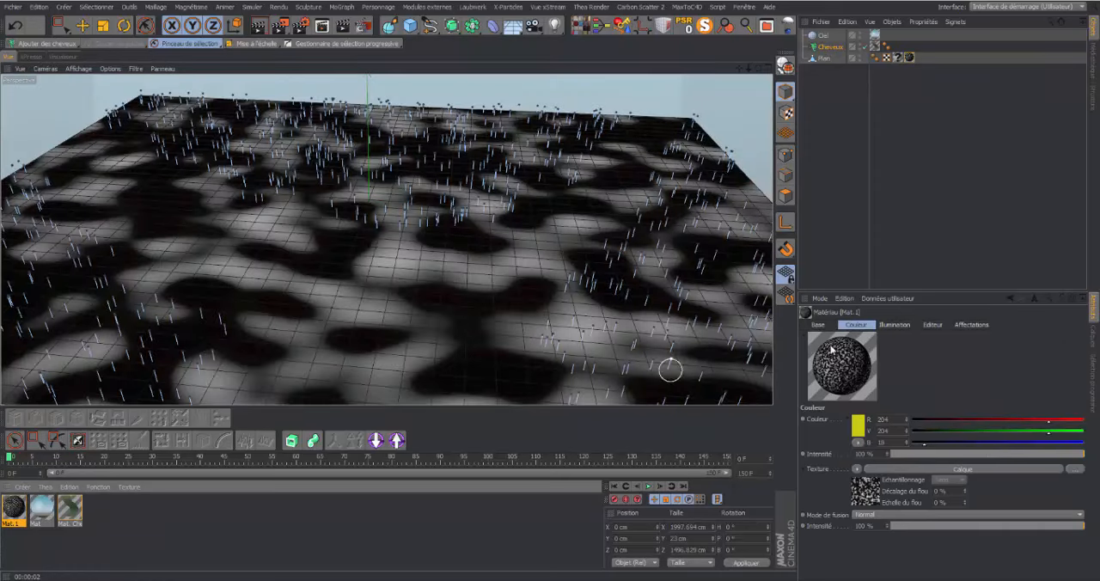
{"action": "left_click", "coordinate": [1094, 62]}
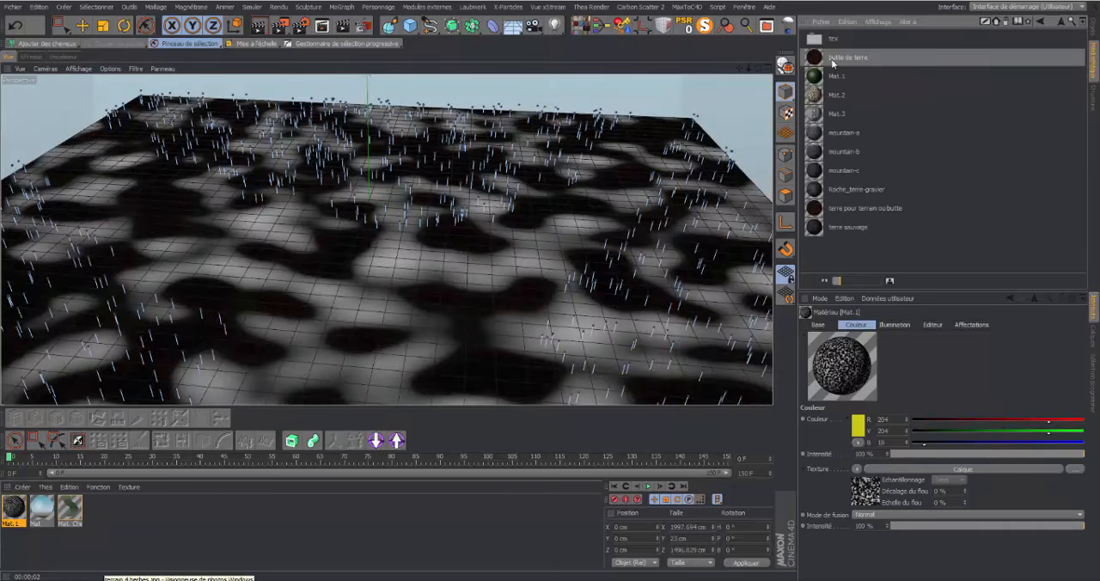
{"action": "double_click", "coordinate": [857, 209]}
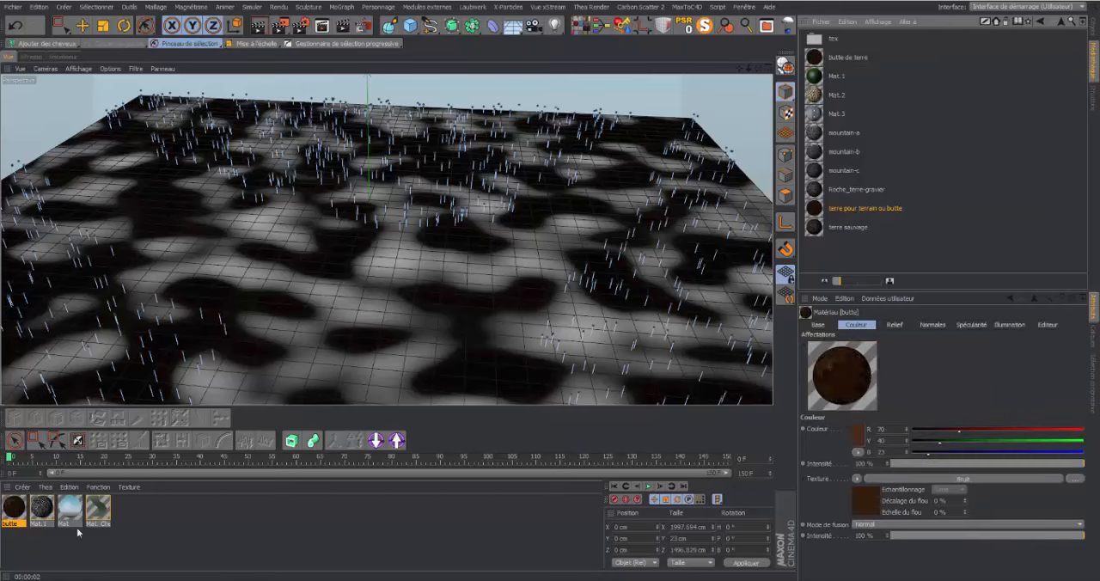
{"action": "left_click", "coordinate": [1095, 30]}
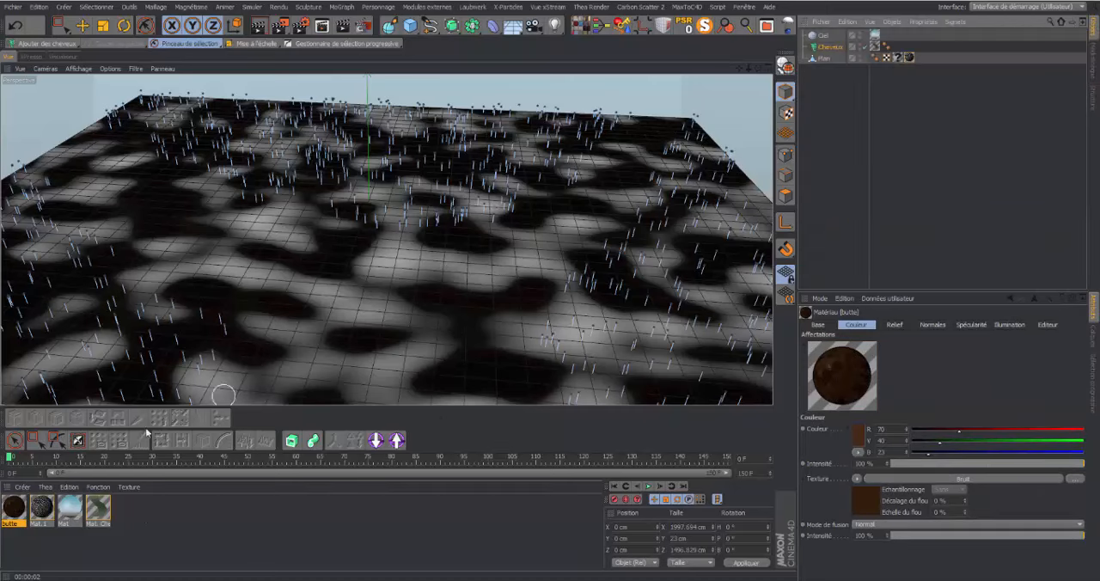
{"action": "left_click_drag", "start_coordinate": [12, 506], "coordinate": [560, 258]}
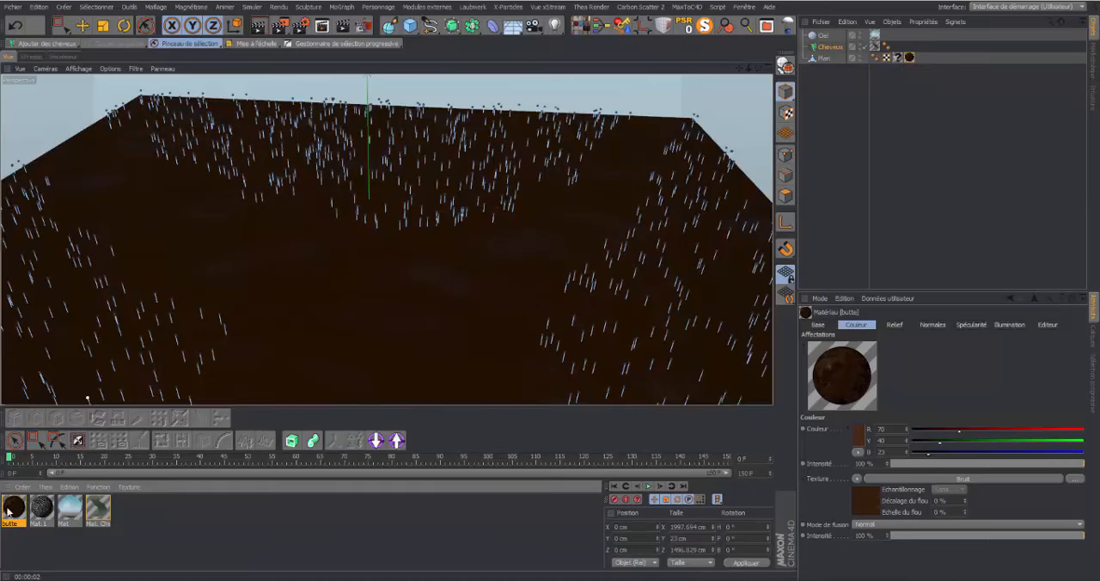
Set the base colour of the butte material to a dark brown, RGB 39, 33, 30
{"action": "double_click", "coordinate": [15, 509]}
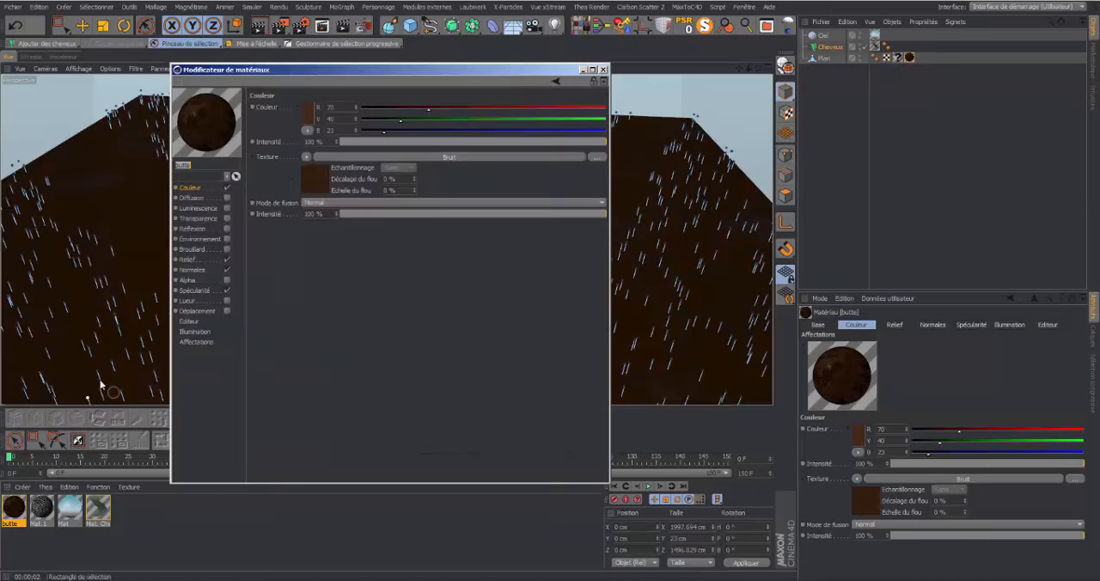
{"action": "left_click", "coordinate": [307, 117]}
{"action": "left_click", "coordinate": [276, 126]}
{"action": "left_click", "coordinate": [258, 127]}
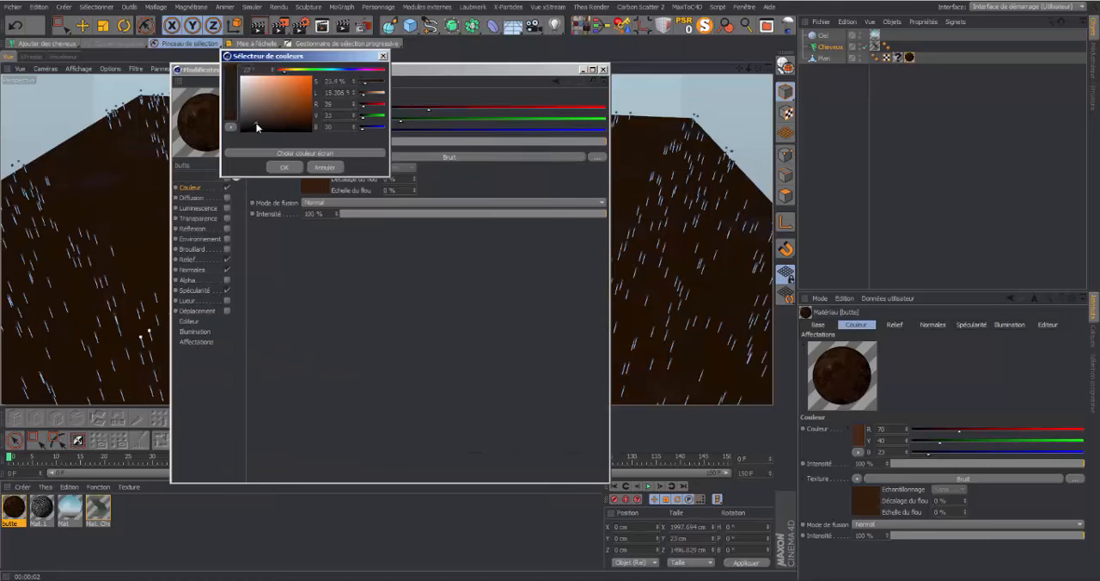
{"action": "left_click", "coordinate": [285, 166]}
Set Couleur 1 of the butte material's Bruit texture to a dark brown, about RGB 39, 32, 25
{"action": "left_click", "coordinate": [316, 179]}
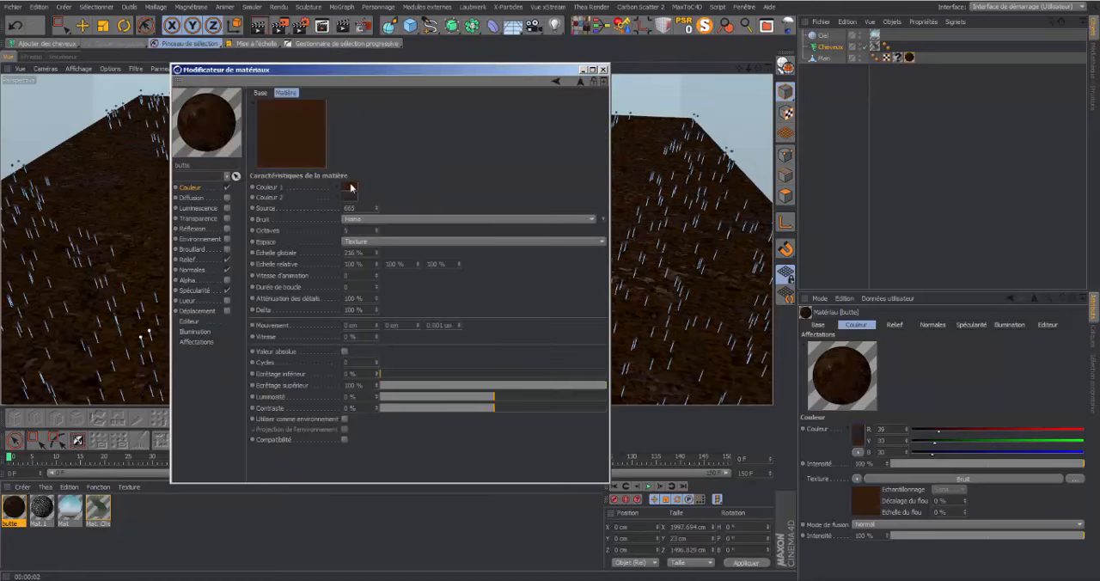
{"action": "left_click", "coordinate": [348, 188]}
{"action": "left_click_drag", "start_coordinate": [342, 194], "coordinate": [307, 198]}
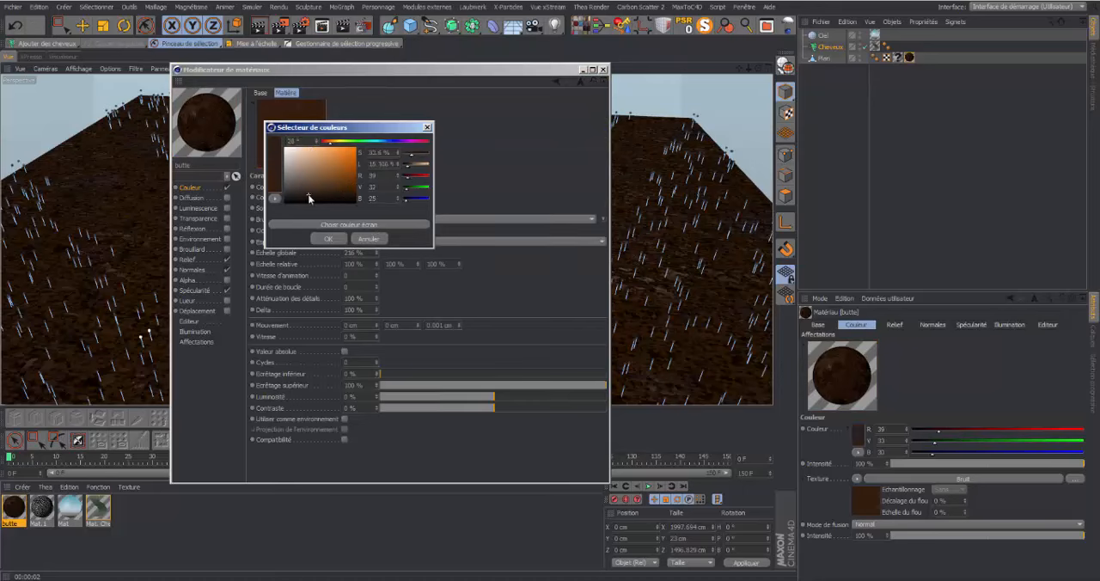
{"action": "left_click", "coordinate": [327, 238]}
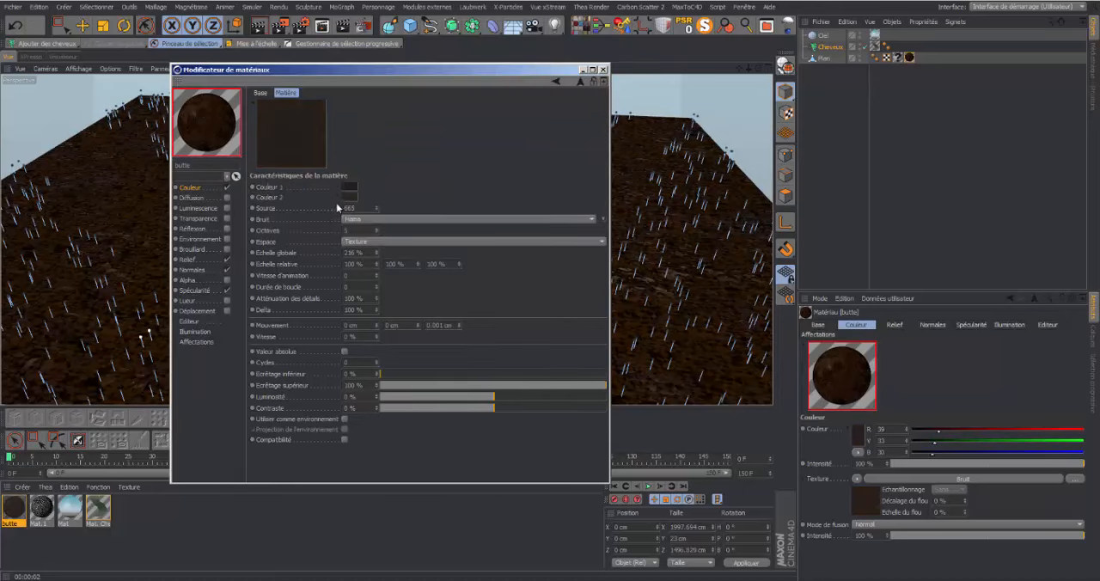
Set Couleur 2 of the butte material's Bruit texture to a dark grey-brown, about RGB 59, 57, 55, and render the view
{"action": "left_click", "coordinate": [348, 197]}
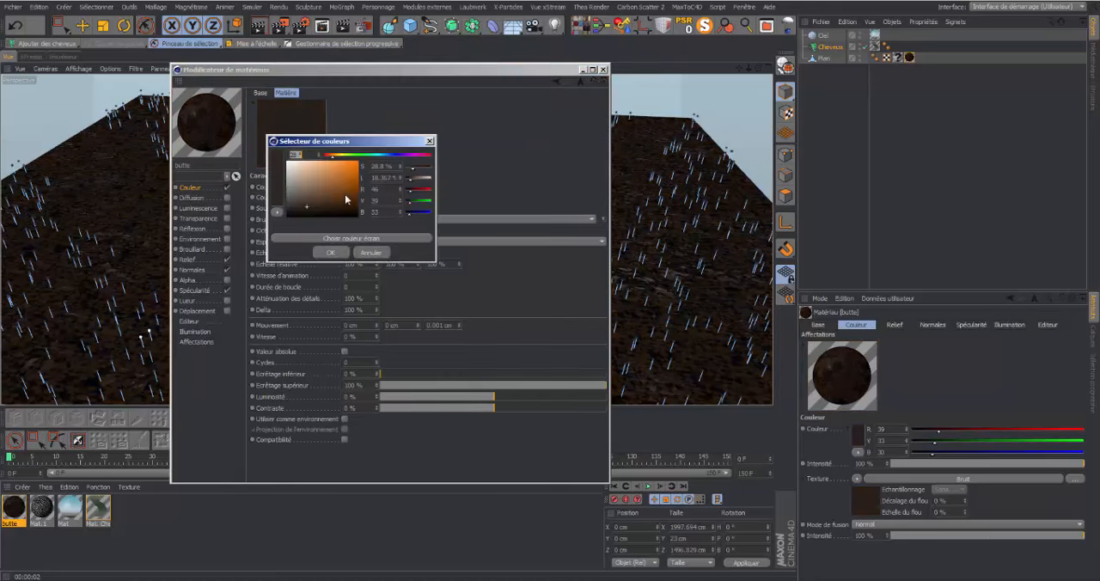
{"action": "left_click_drag", "start_coordinate": [307, 208], "coordinate": [295, 205]}
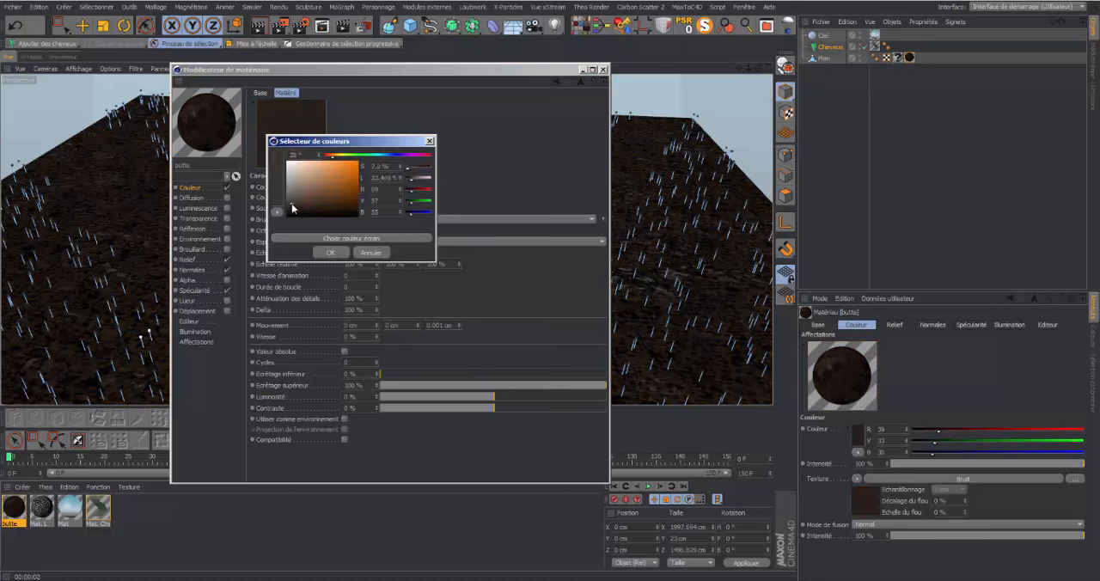
{"action": "left_click", "coordinate": [330, 252]}
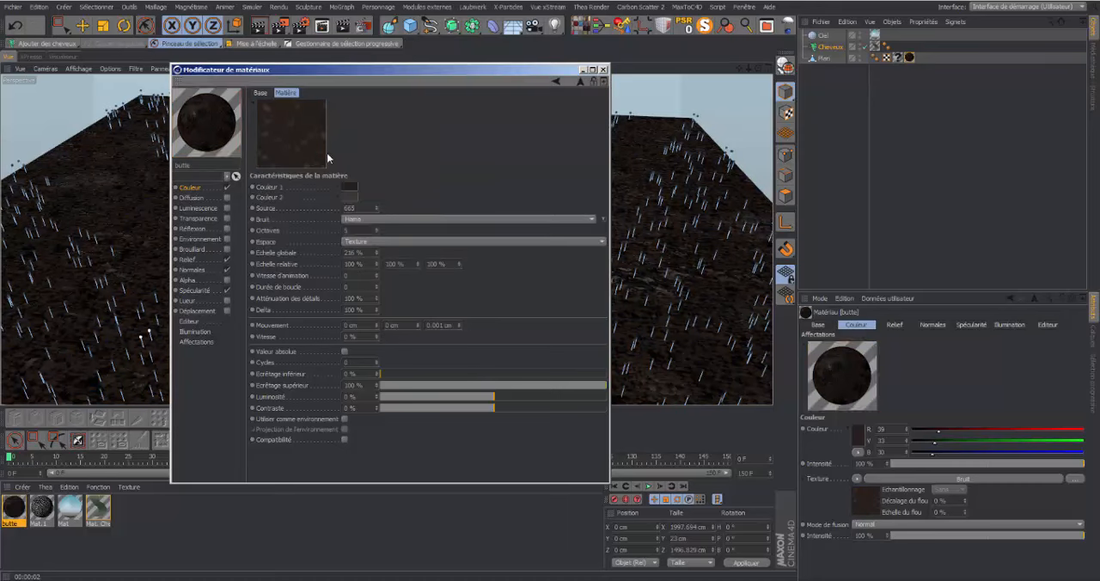
{"action": "left_click", "coordinate": [593, 70]}
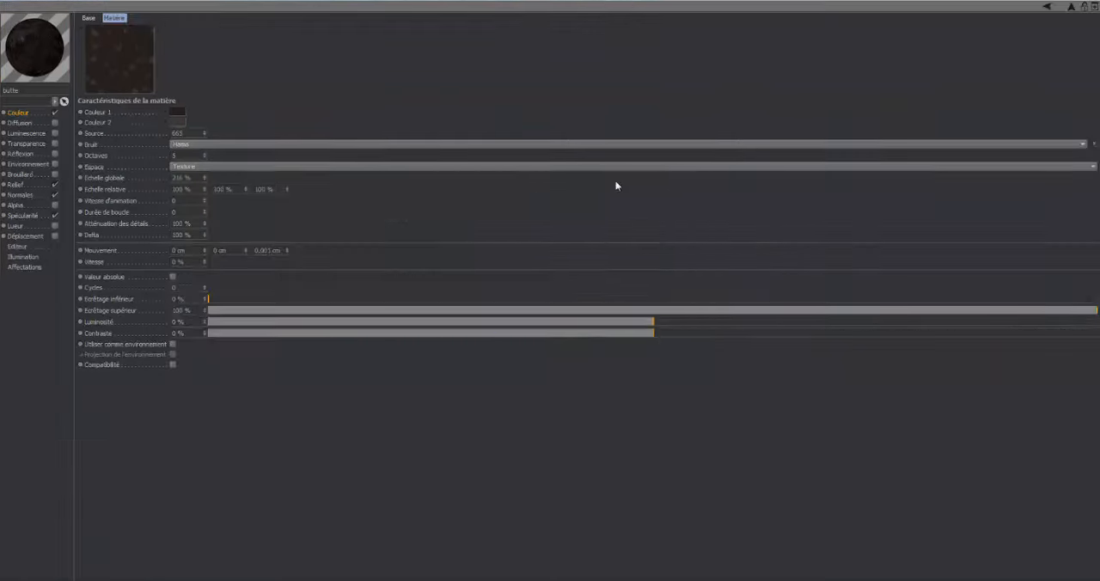
{"action": "left_click", "coordinate": [1091, 2]}
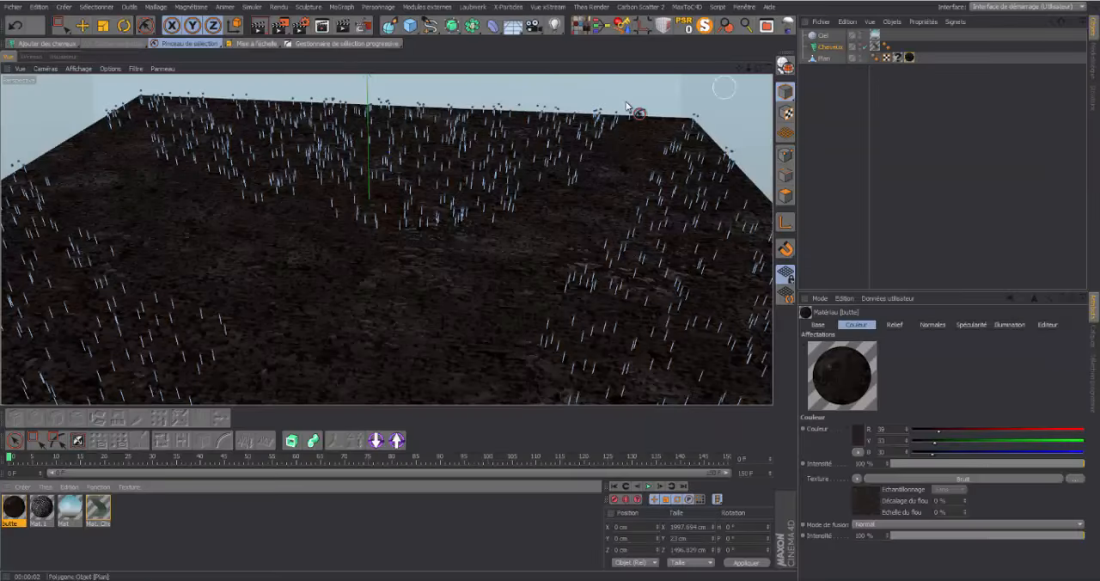
{"action": "left_click", "coordinate": [258, 27]}
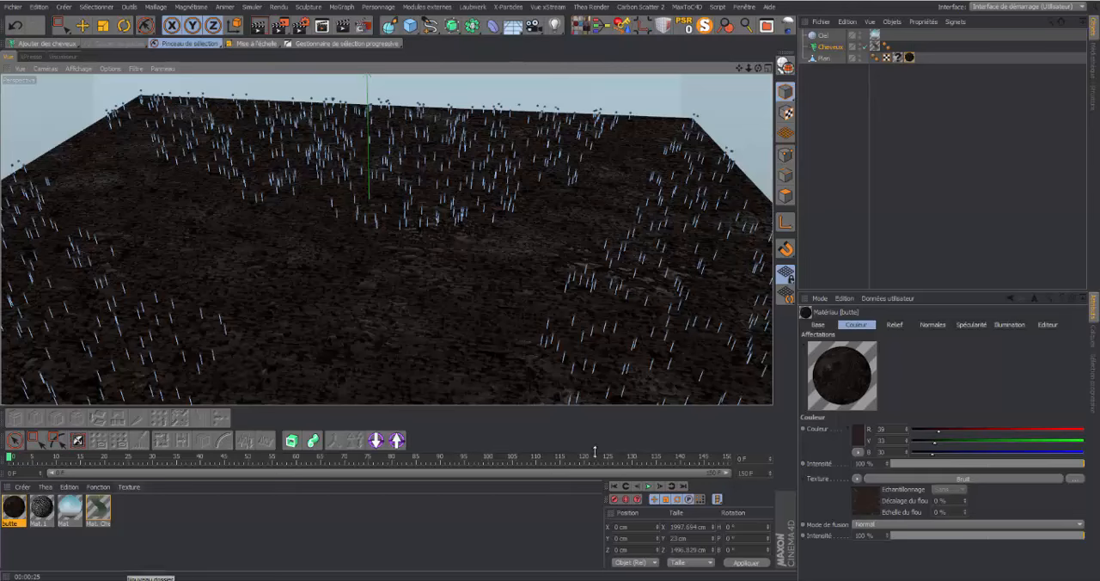
Review the Dynamiques settings of the Cheveux object and the Racine options of its guides
{"action": "left_click", "coordinate": [830, 47]}
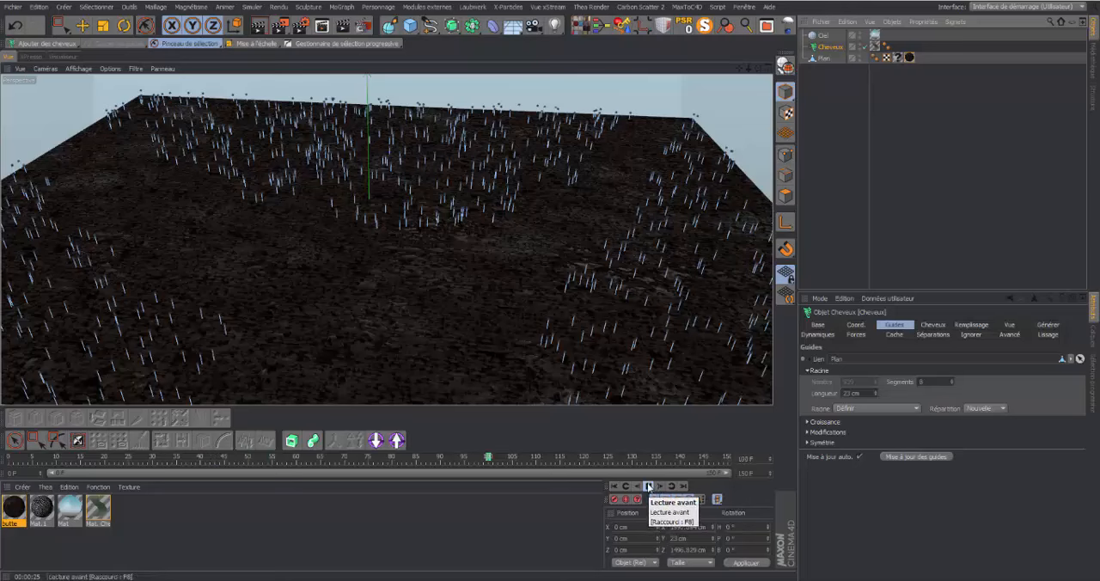
{"action": "left_click", "coordinate": [818, 335]}
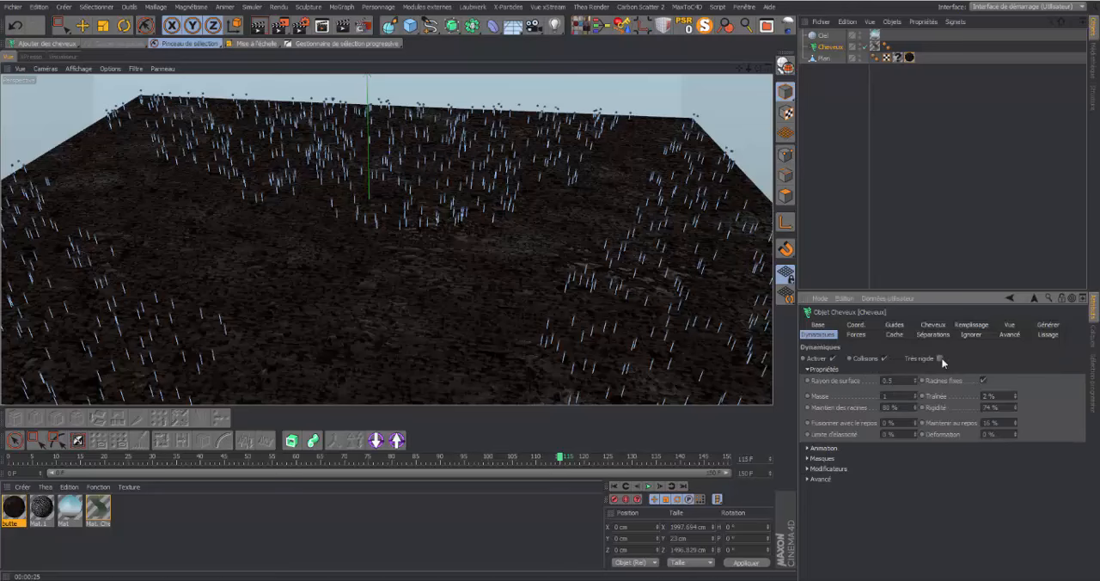
{"action": "left_click", "coordinate": [894, 324]}
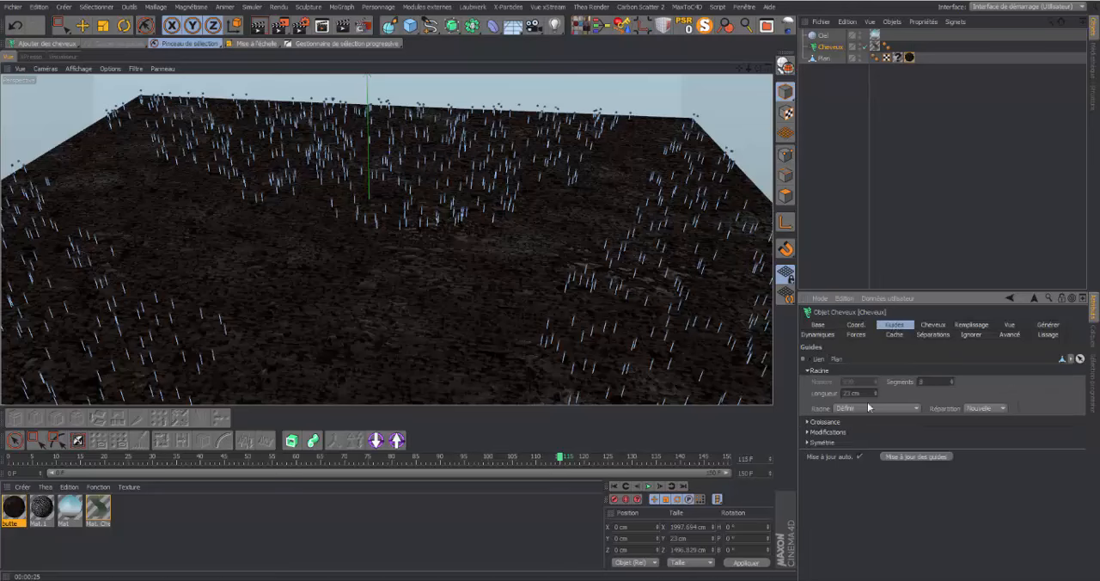
{"action": "left_click", "coordinate": [918, 407]}
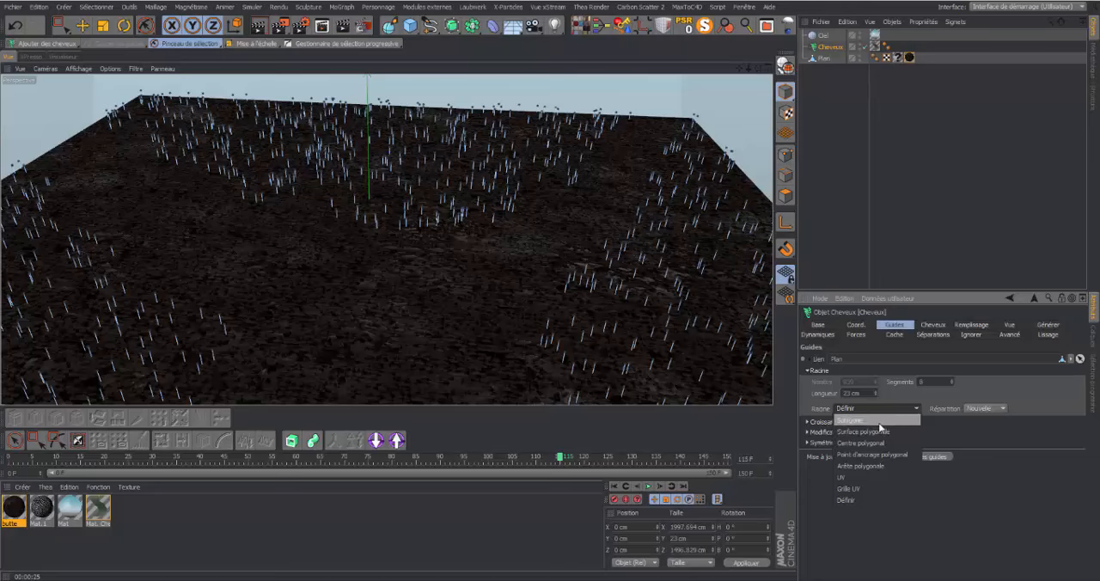
{"action": "left_click", "coordinate": [1011, 506]}
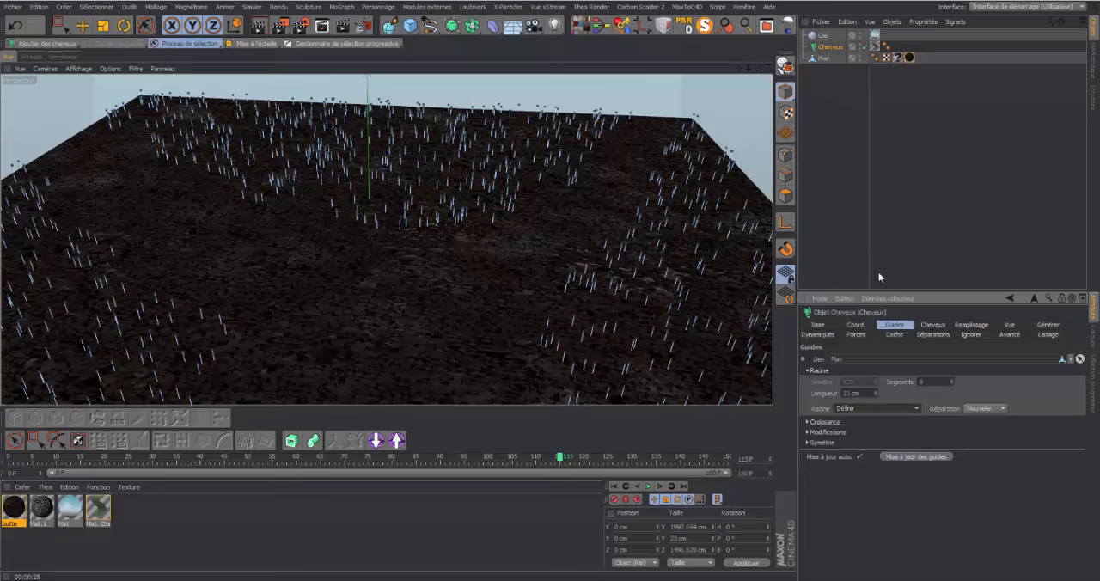
Enable the Friser and Crêper channels of the Mat. Cheveux hair material at their default settings
{"action": "double_click", "coordinate": [104, 514]}
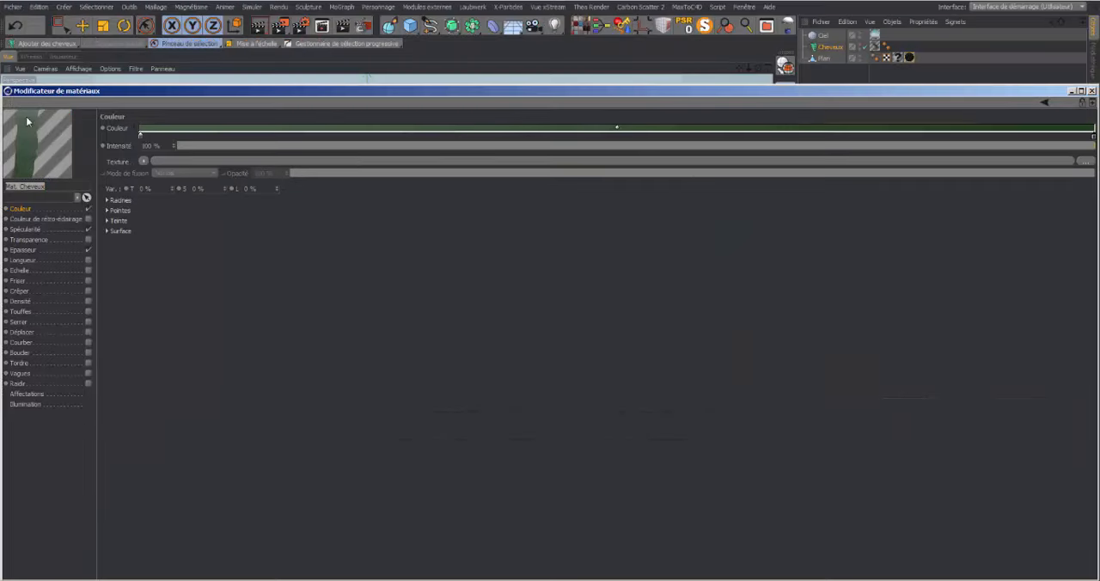
{"action": "left_click_drag", "start_coordinate": [256, 94], "coordinate": [387, 99]}
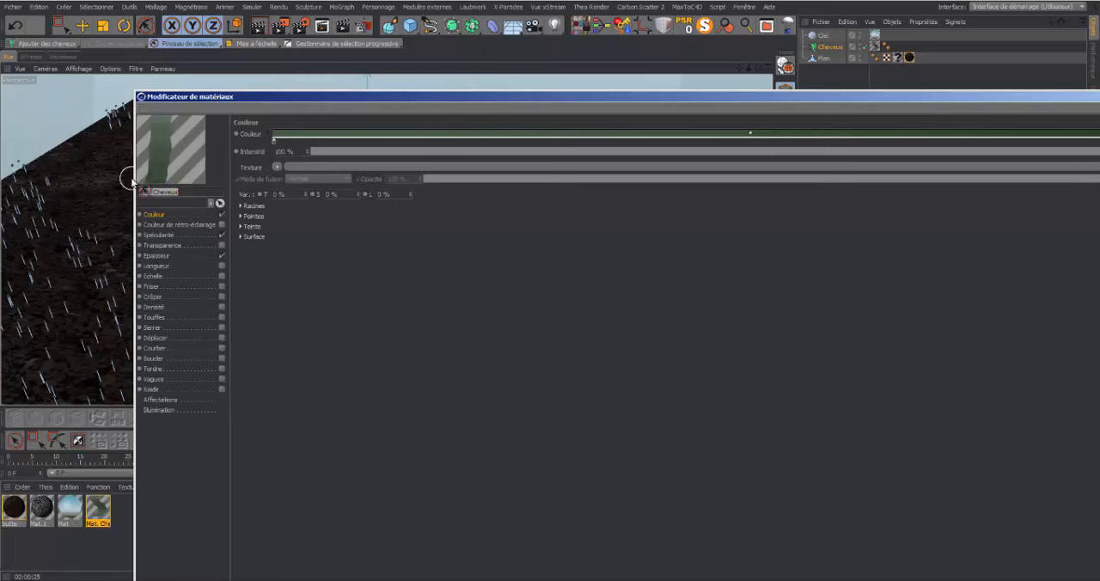
{"action": "left_click_drag", "start_coordinate": [308, 96], "coordinate": [505, 62]}
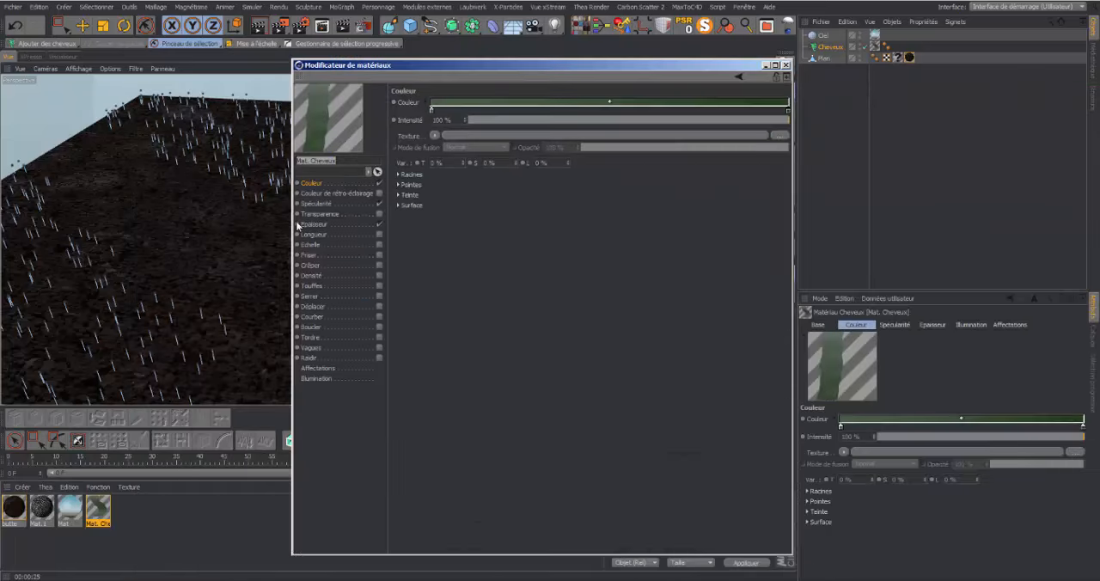
{"action": "left_click", "coordinate": [380, 256]}
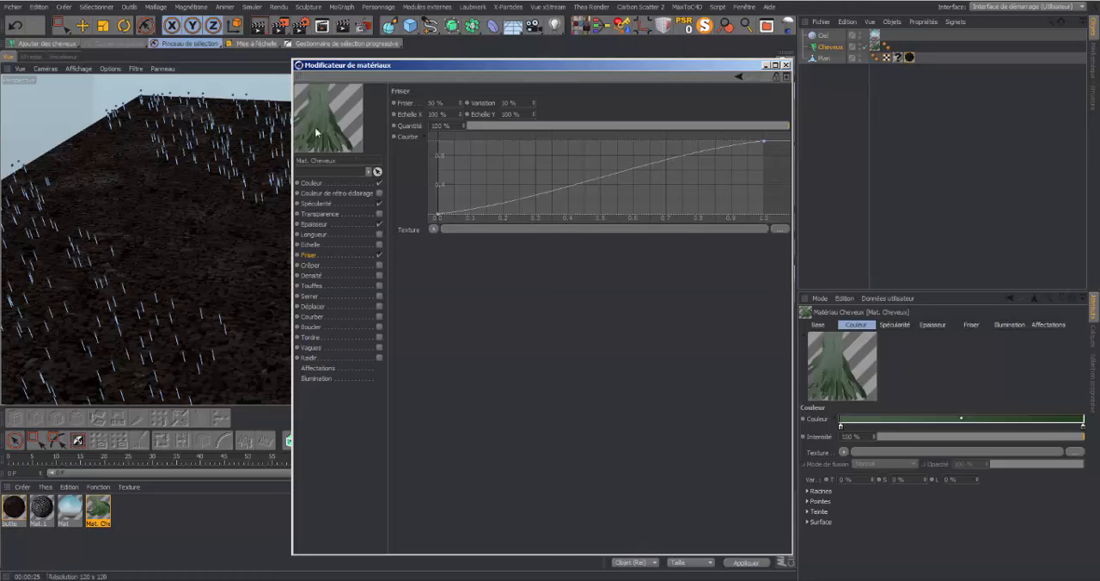
{"action": "left_click", "coordinate": [379, 266]}
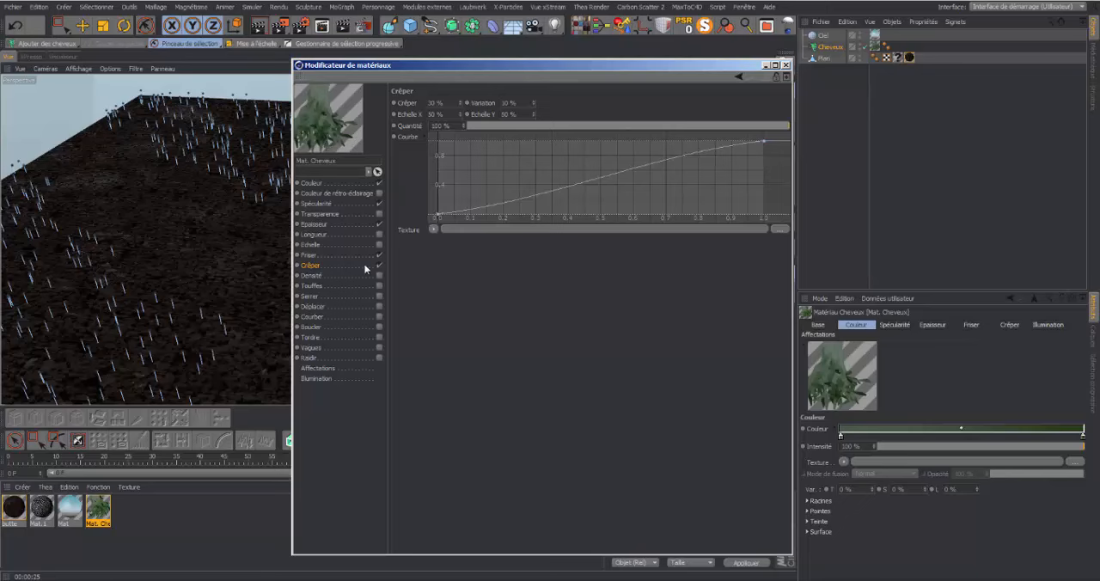
{"action": "left_click", "coordinate": [786, 64]}
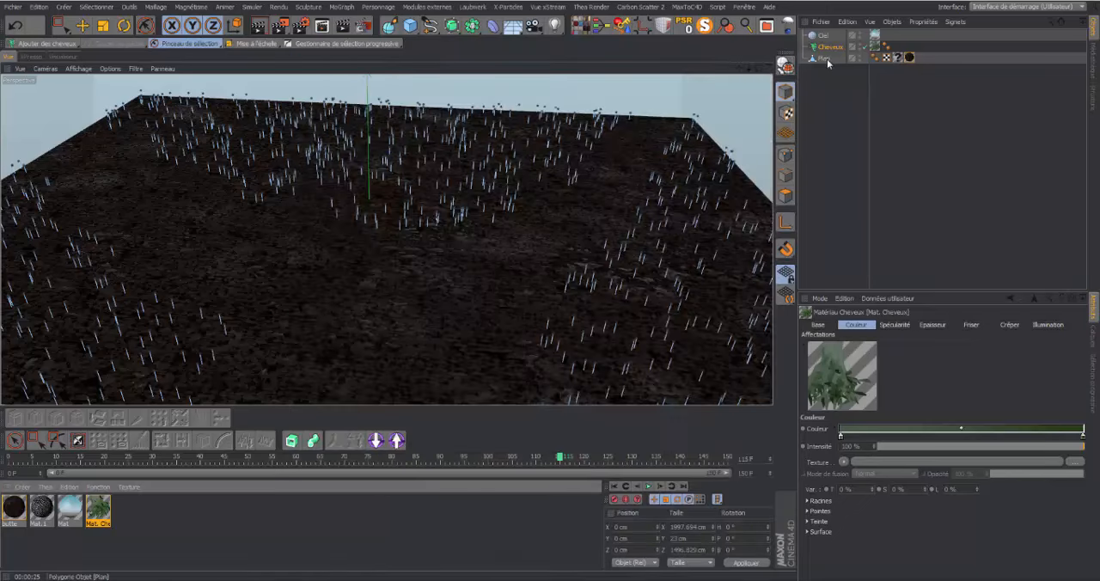
Review the Cheveux object's Générer type options and the Clonage settings of its hairs
{"action": "left_click", "coordinate": [829, 47]}
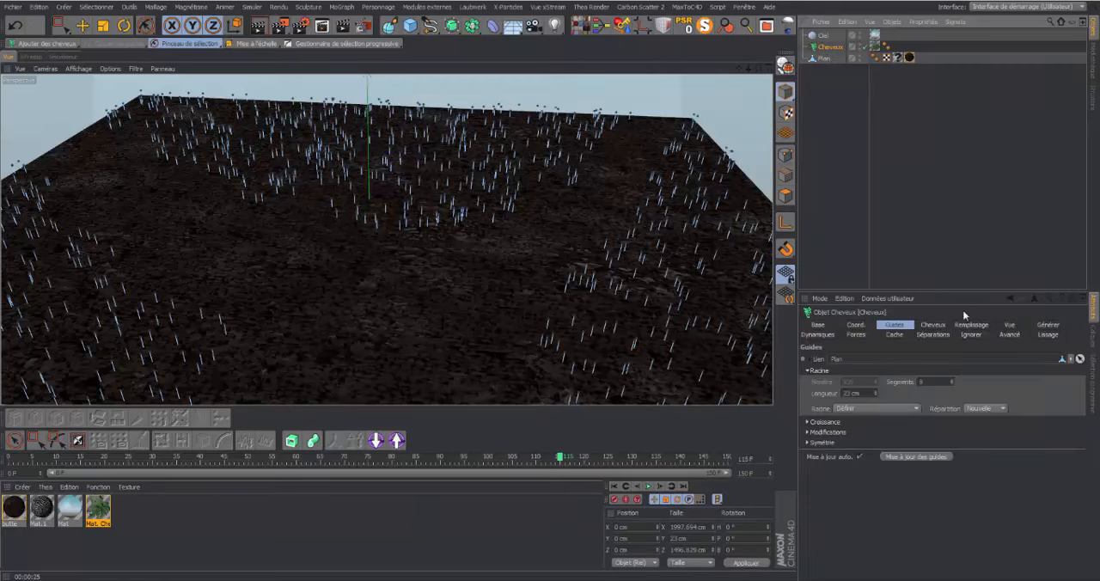
{"action": "left_click", "coordinate": [1048, 325]}
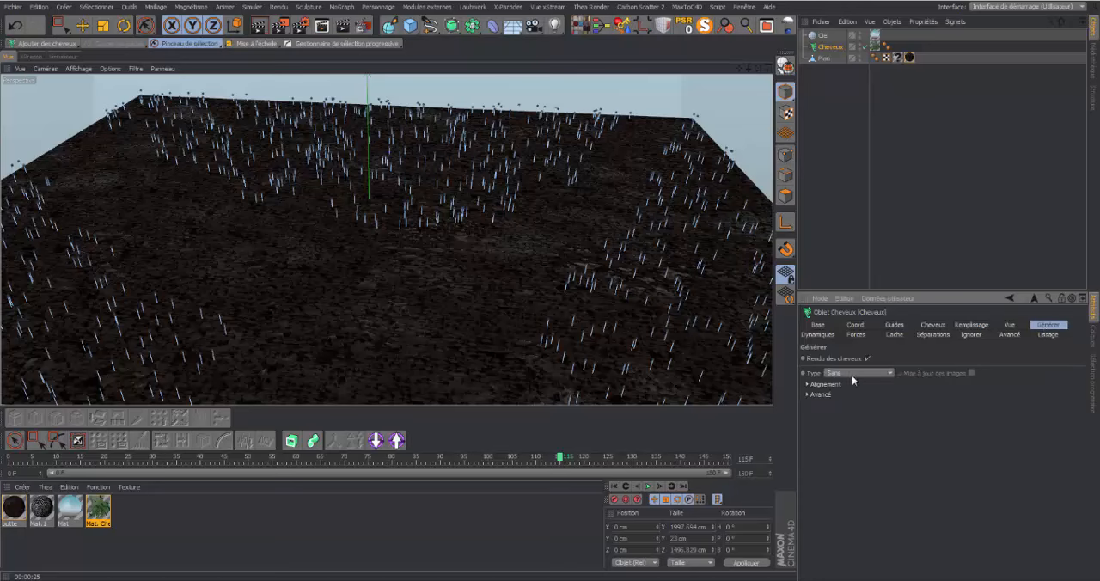
{"action": "left_click", "coordinate": [890, 373]}
{"action": "left_click", "coordinate": [941, 402]}
{"action": "left_click", "coordinate": [935, 325]}
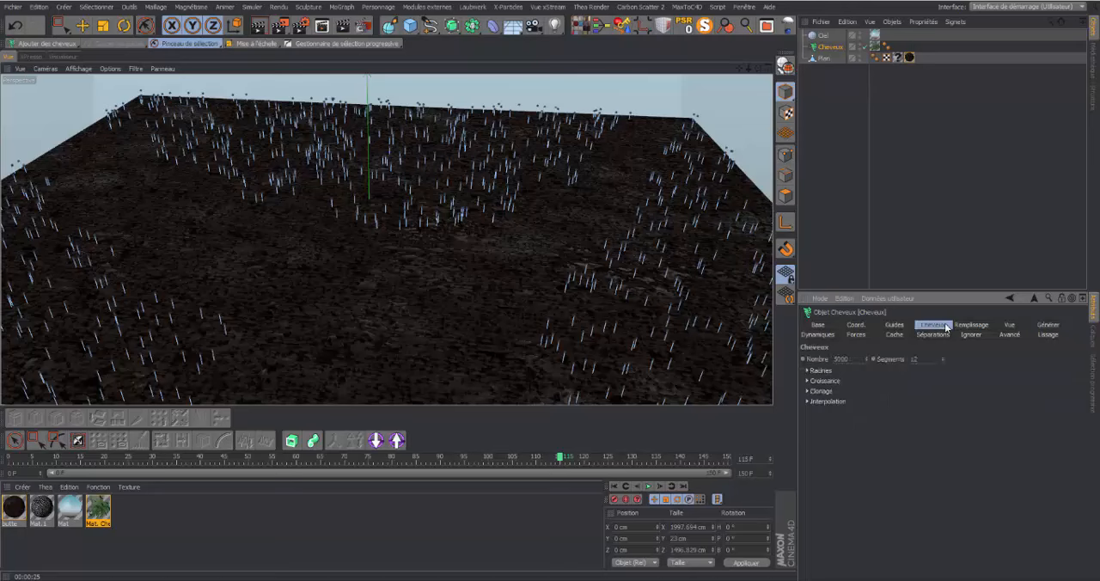
{"action": "left_click", "coordinate": [808, 392]}
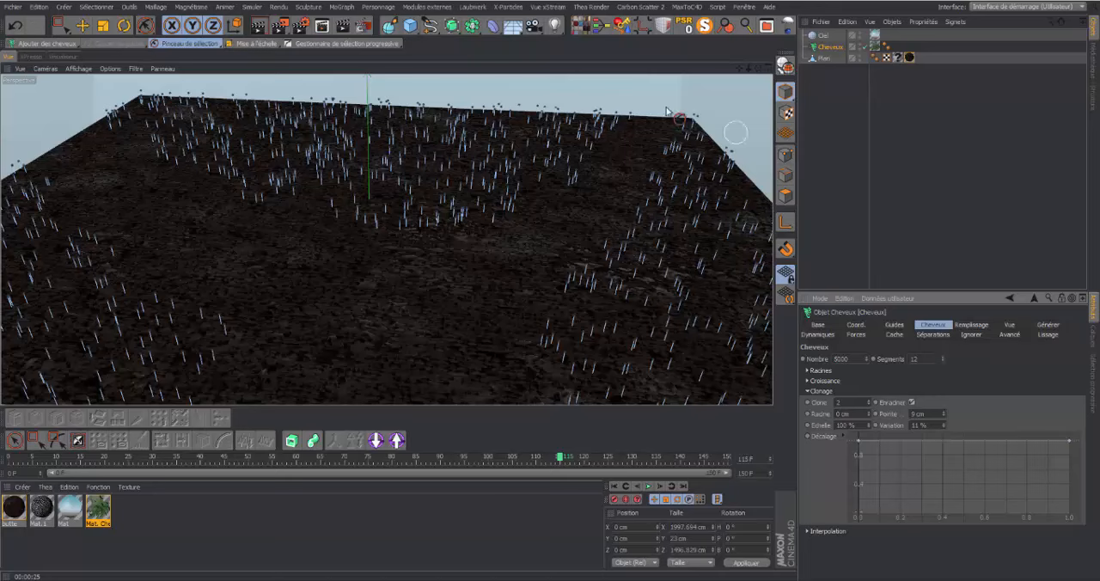
Render the view, and render it again from a closer, lower viewpoint over the vegetation
{"action": "left_click", "coordinate": [260, 27]}
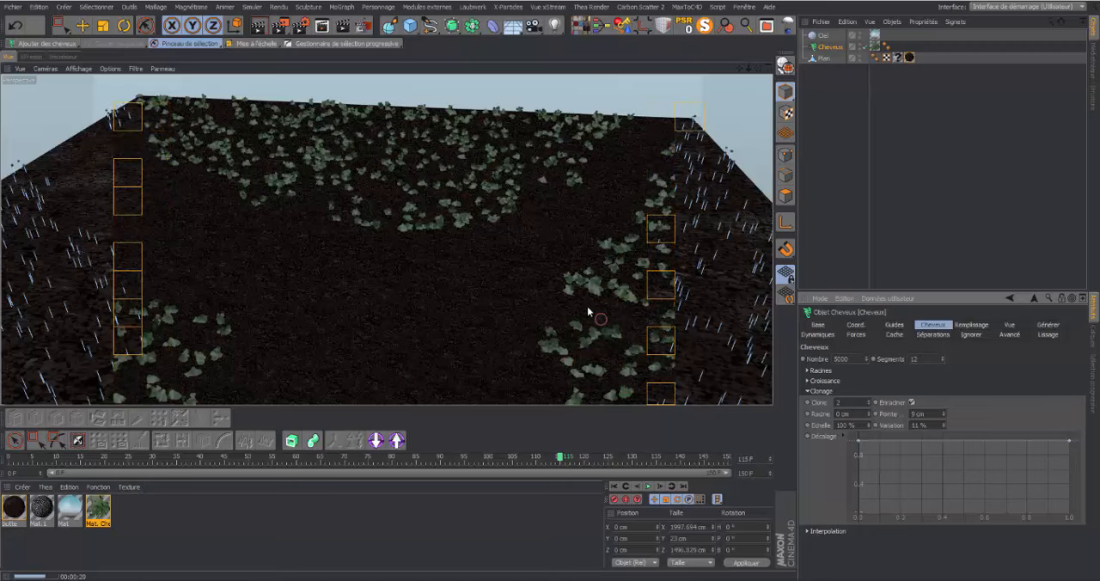
{"action": "left_click_drag", "start_coordinate": [758, 68], "coordinate": [386, 239]}
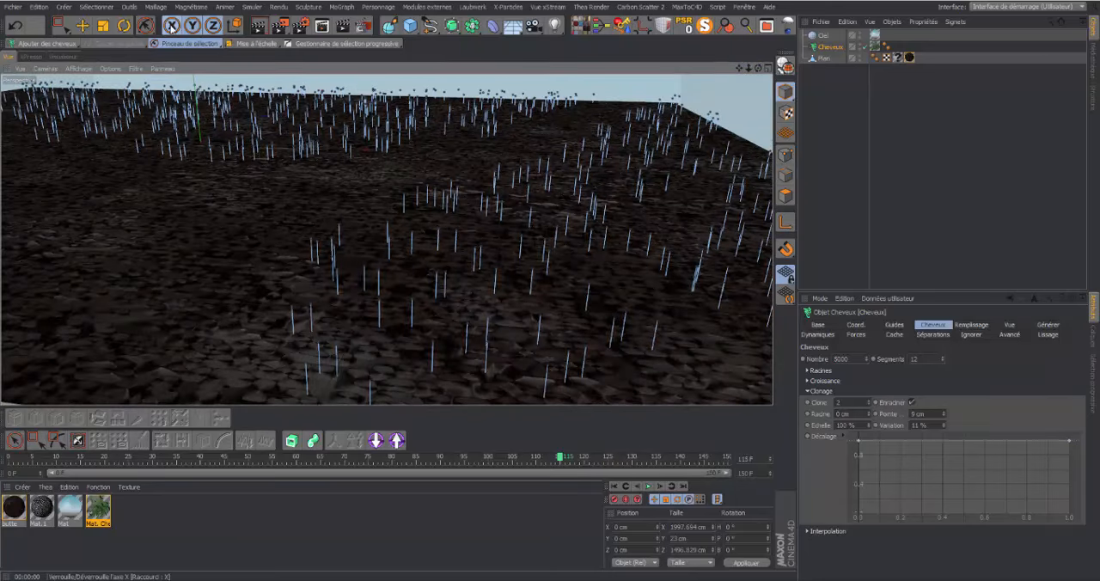
{"action": "left_click", "coordinate": [259, 32]}
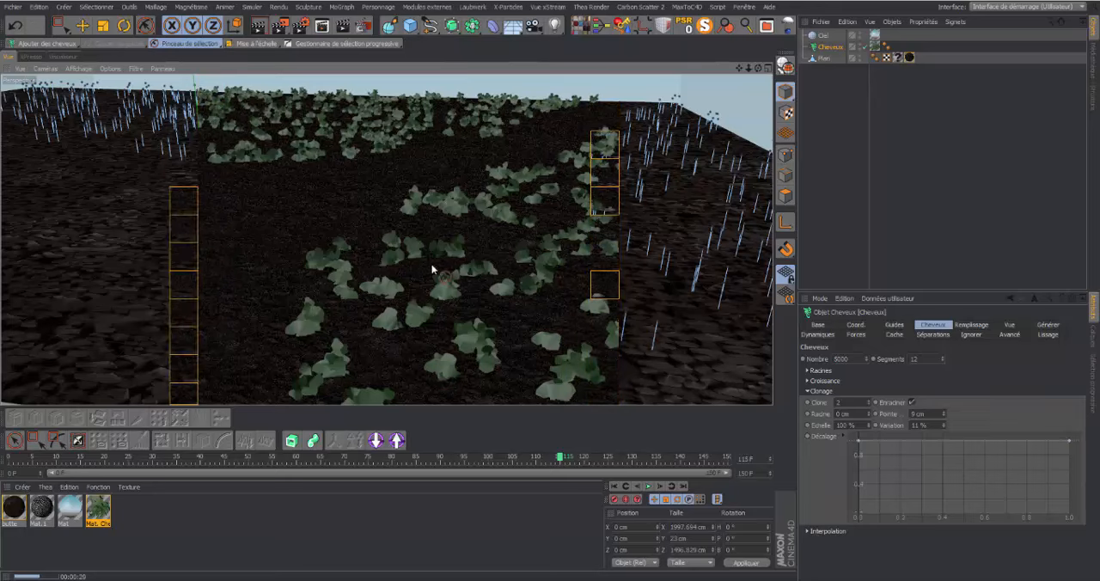
Reduce the hair material's specularity: primary sharpness 6 with intensity about 9 %, secondary intensity 5 % with sharpness 7
{"action": "double_click", "coordinate": [96, 508]}
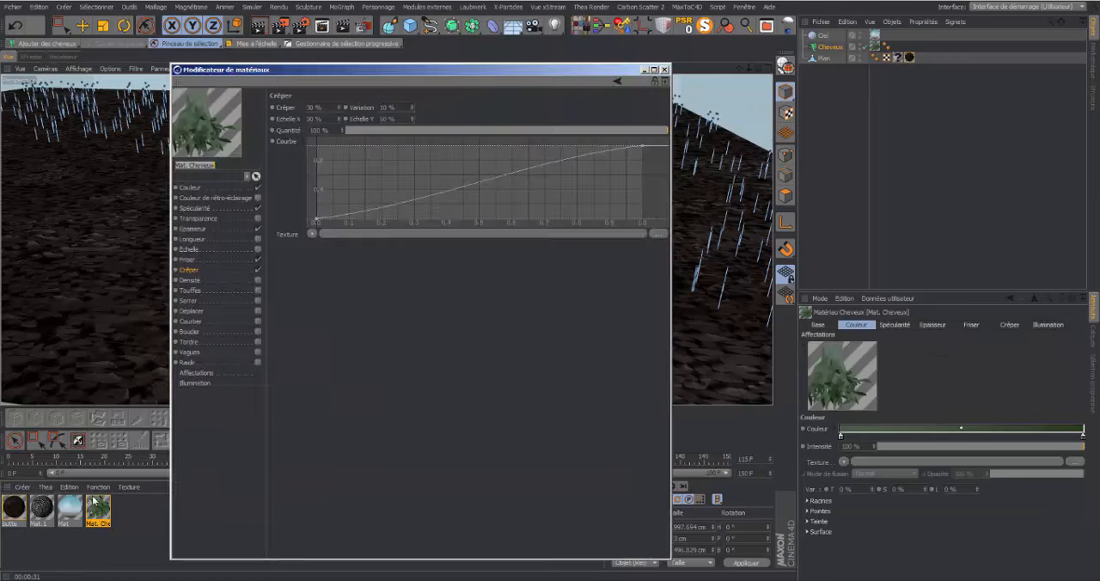
{"action": "left_click", "coordinate": [196, 208]}
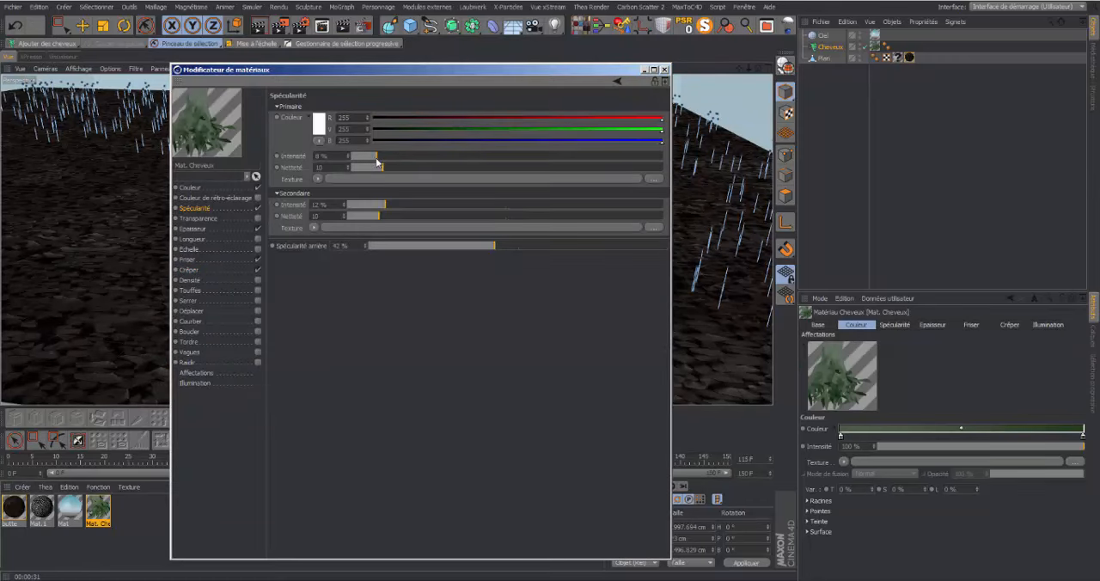
{"action": "left_click_drag", "start_coordinate": [377, 157], "coordinate": [382, 157]}
{"action": "left_click_drag", "start_coordinate": [362, 216], "coordinate": [368, 223]}
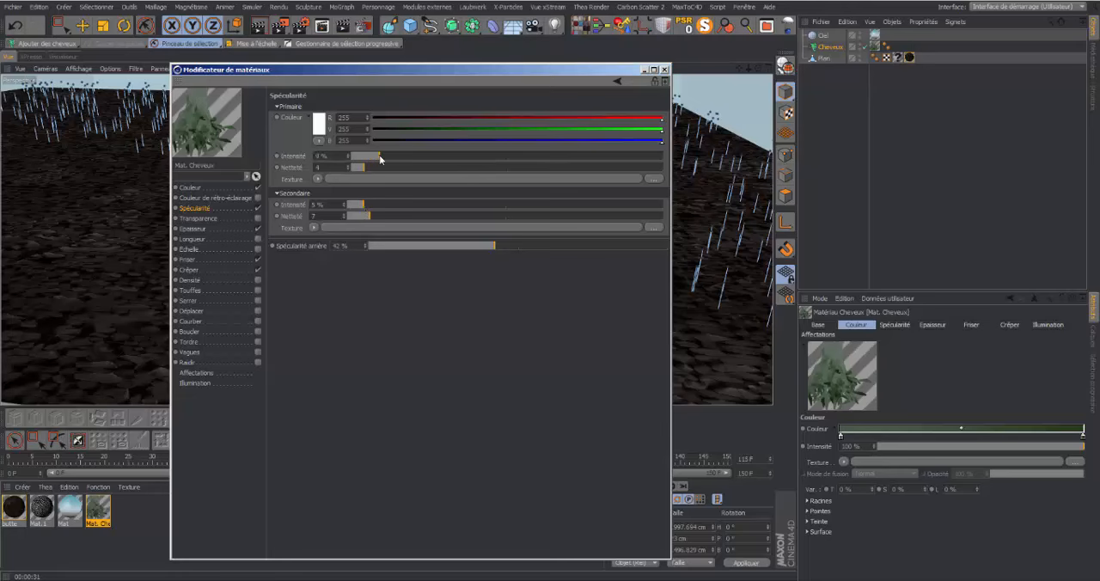
Change the starting colour of the hair material's colour gradient to a brighter, more saturated green
{"action": "left_click", "coordinate": [191, 188]}
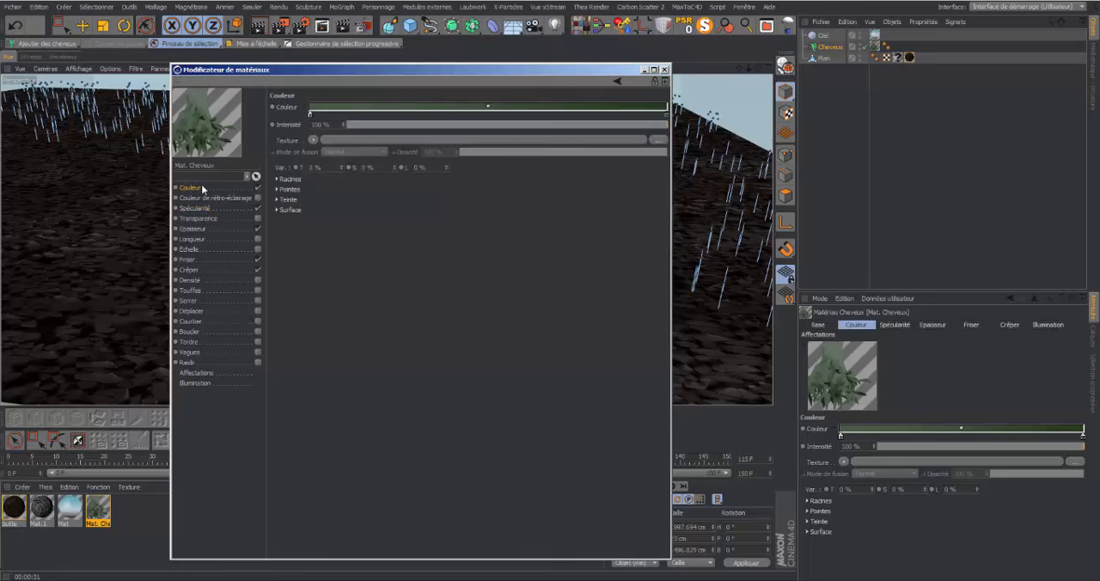
{"action": "double_click", "coordinate": [309, 115]}
{"action": "left_click", "coordinate": [256, 104]}
{"action": "left_click_drag", "start_coordinate": [255, 104], "coordinate": [275, 101]}
{"action": "left_click", "coordinate": [286, 168]}
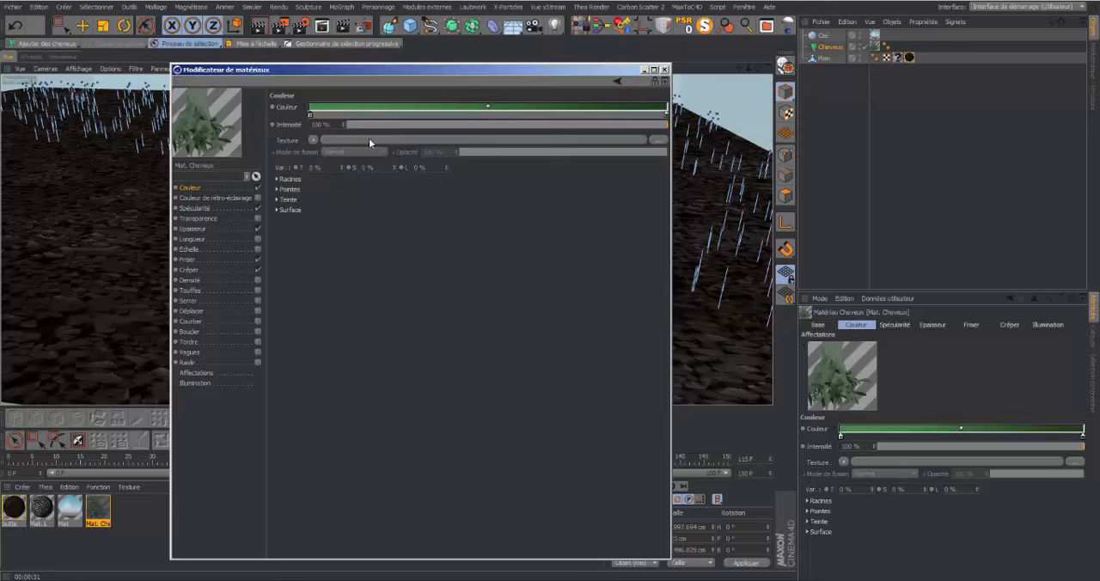
Set the end colour of the hair material's gradient to a deep green, hue 110°, saturation 85.8 %, brightness 35.714 %
{"action": "double_click", "coordinate": [666, 117]}
{"action": "left_click_drag", "start_coordinate": [633, 113], "coordinate": [660, 111]}
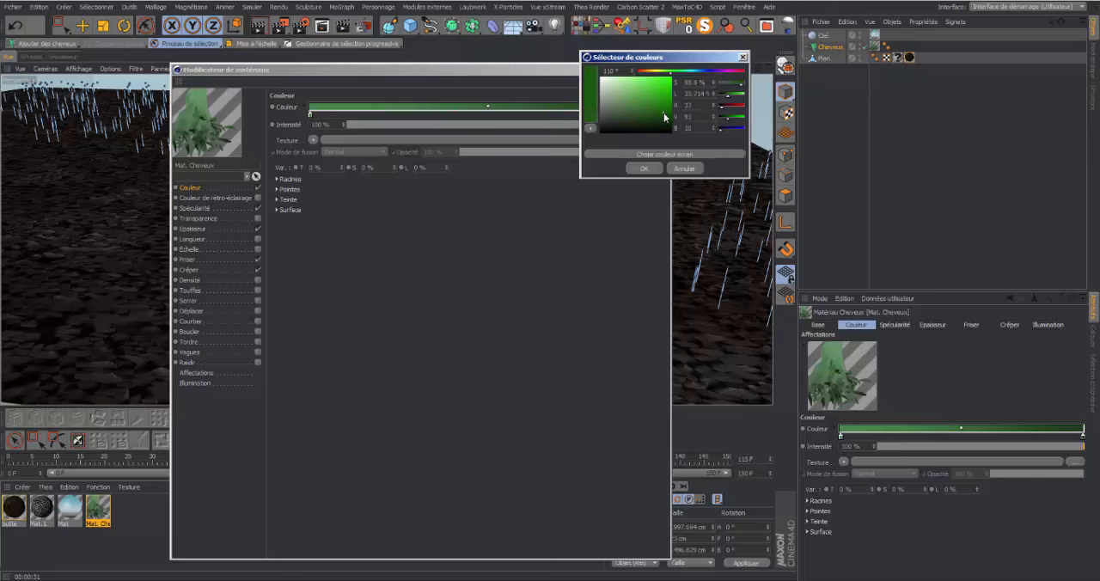
{"action": "left_click", "coordinate": [654, 169]}
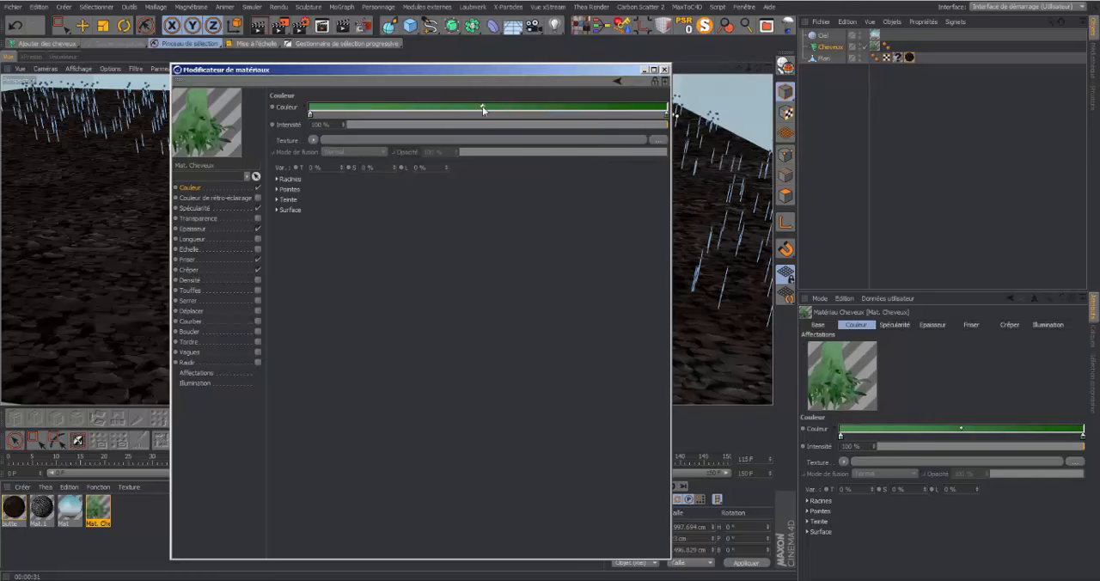
Shift the hair gradient's midpoint towards the lighter green end and render the view
{"action": "left_click_drag", "start_coordinate": [462, 107], "coordinate": [447, 109]}
{"action": "left_click", "coordinate": [665, 70]}
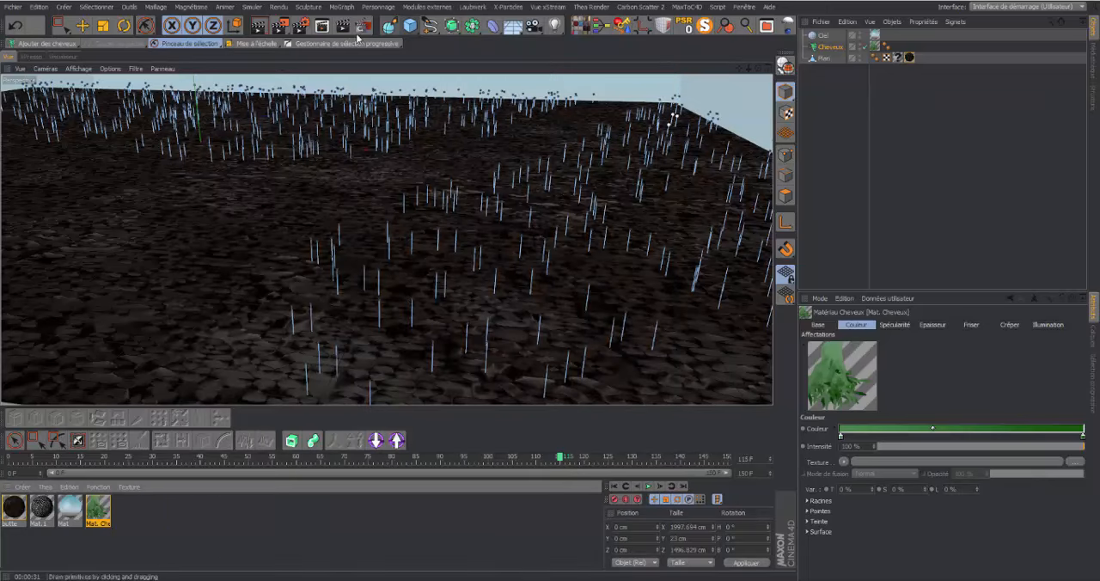
{"action": "left_click", "coordinate": [258, 26]}
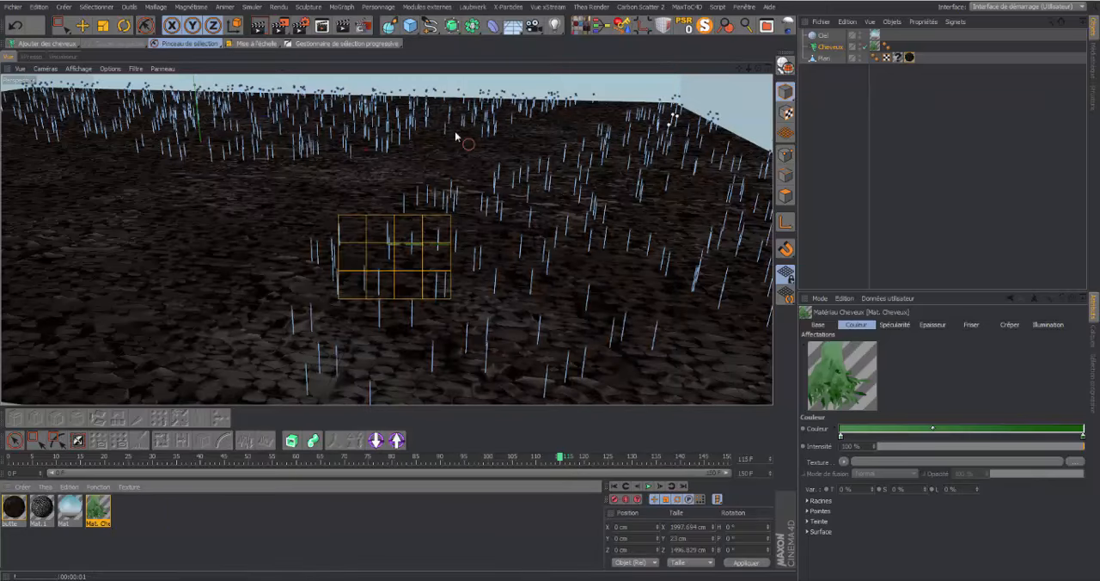